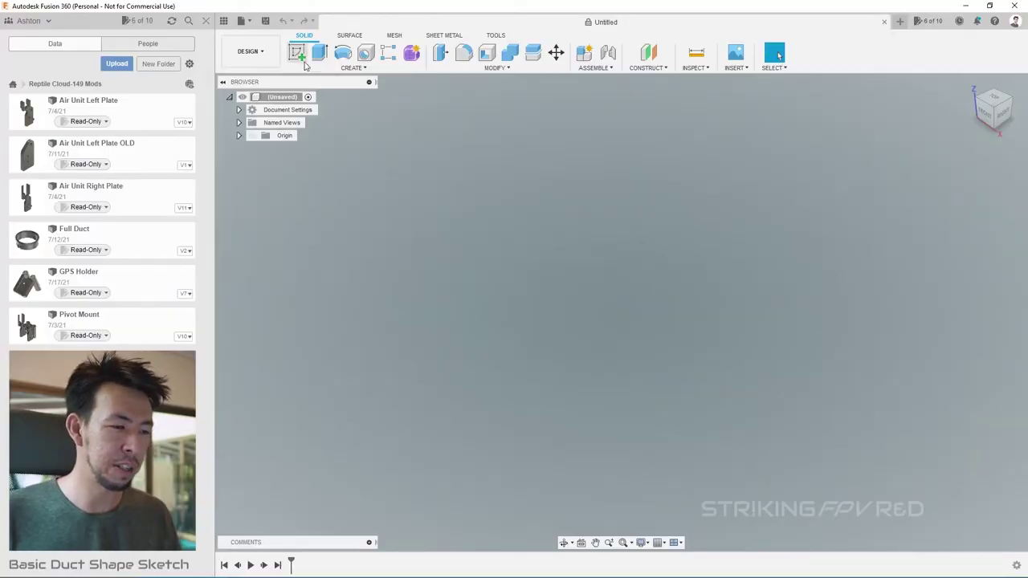
# - Start a sketch on the vertical YZ plane and draw a horizontal line from the origin with length 78/2 mm
pyautogui.click(296, 53)
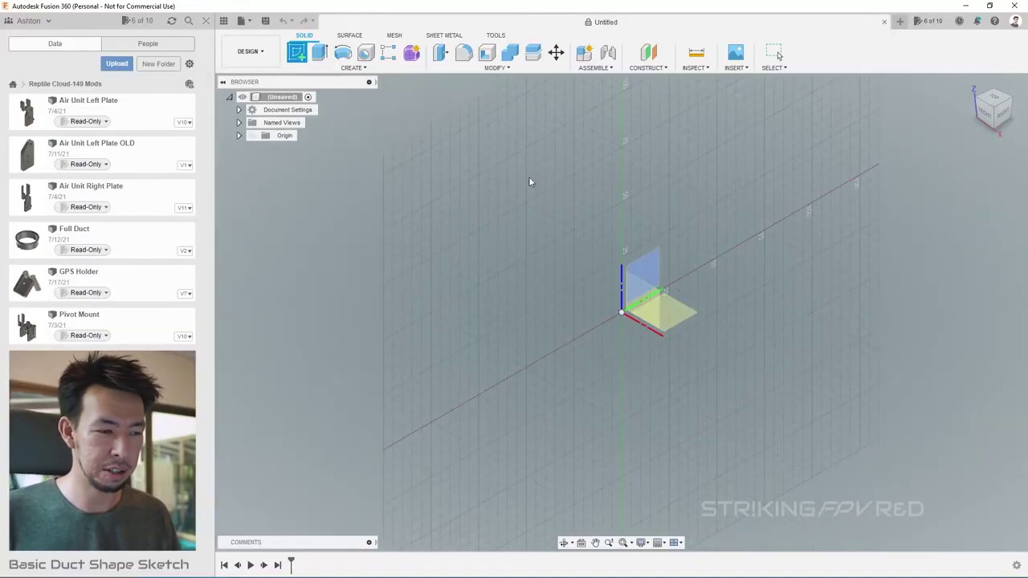
pyautogui.click(657, 262)
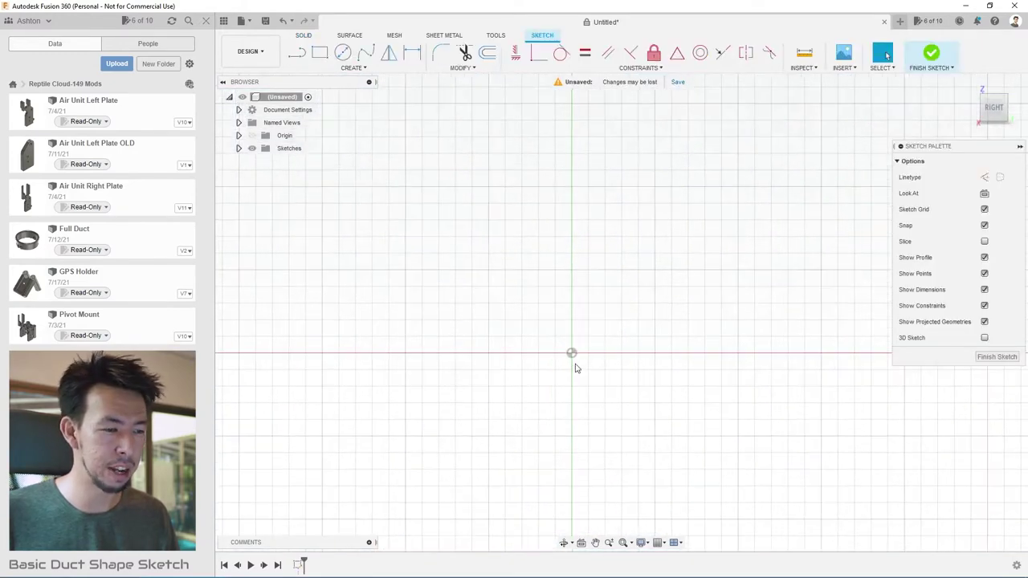
pyautogui.click(299, 53)
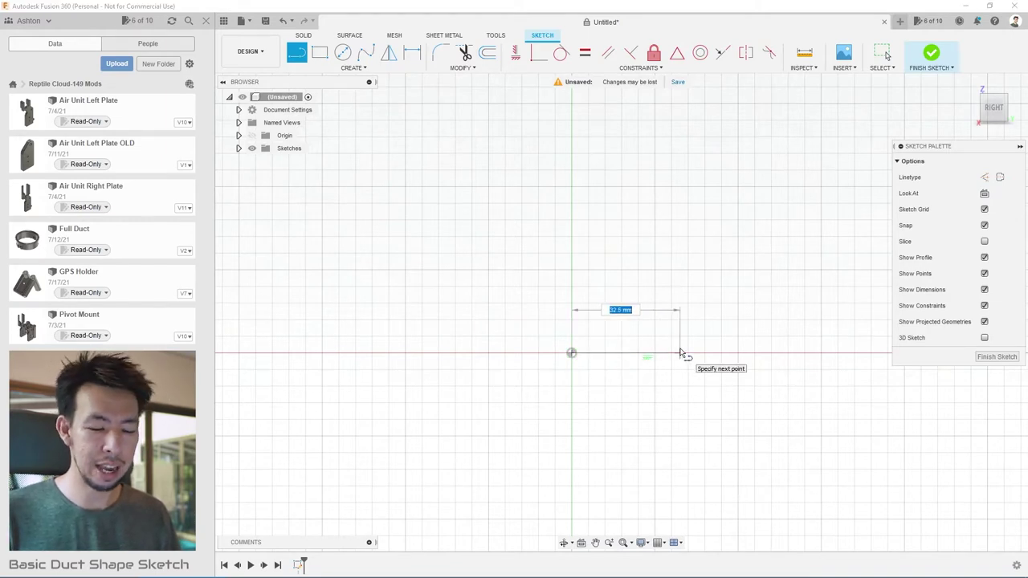
pyautogui.press('Tab')
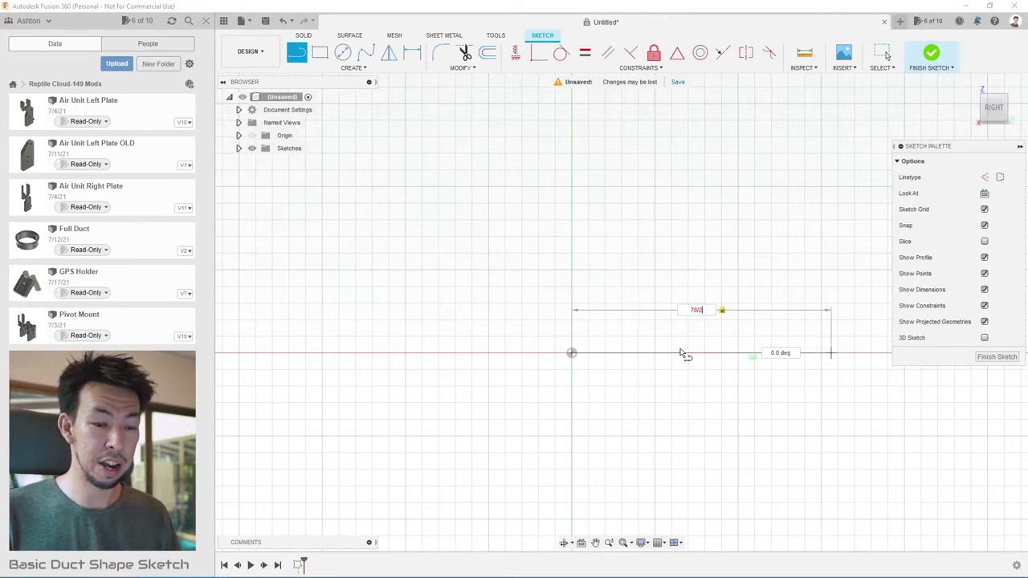
pyautogui.press('Return')
pyautogui.press('Escape')
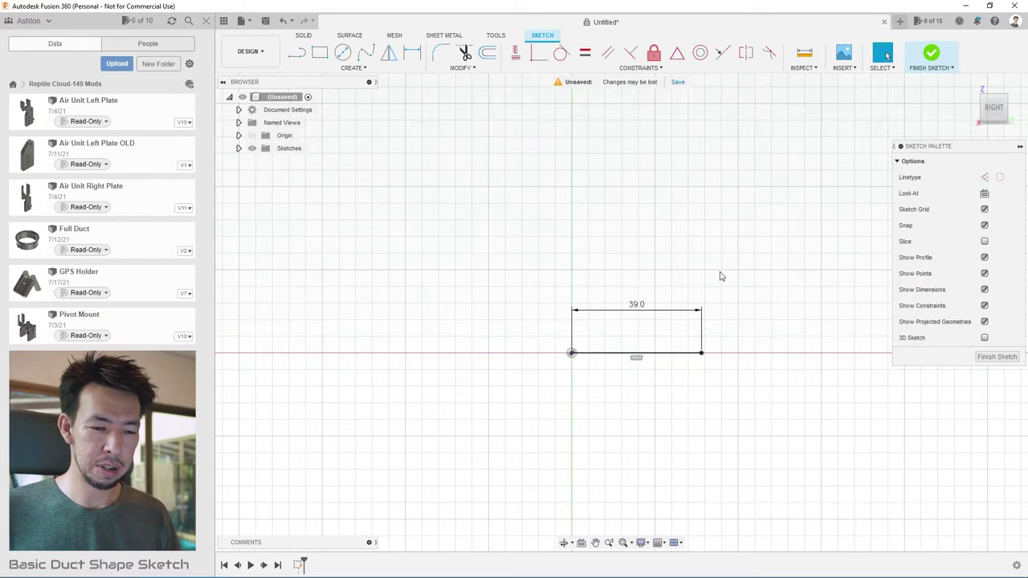
# - Draw a 30 mm vertical line upward from the outer end of the horizontal baseline
pyautogui.scroll(3, 721, 274)
pyautogui.click(296, 52)
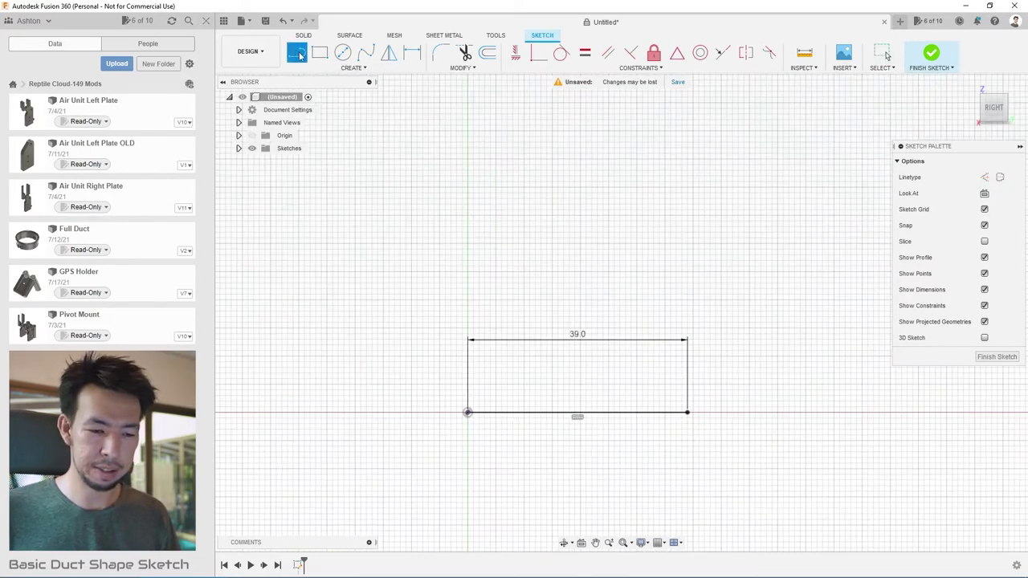
pyautogui.click(687, 412)
pyautogui.write('30')
pyautogui.press('Return')
pyautogui.press('Escape')
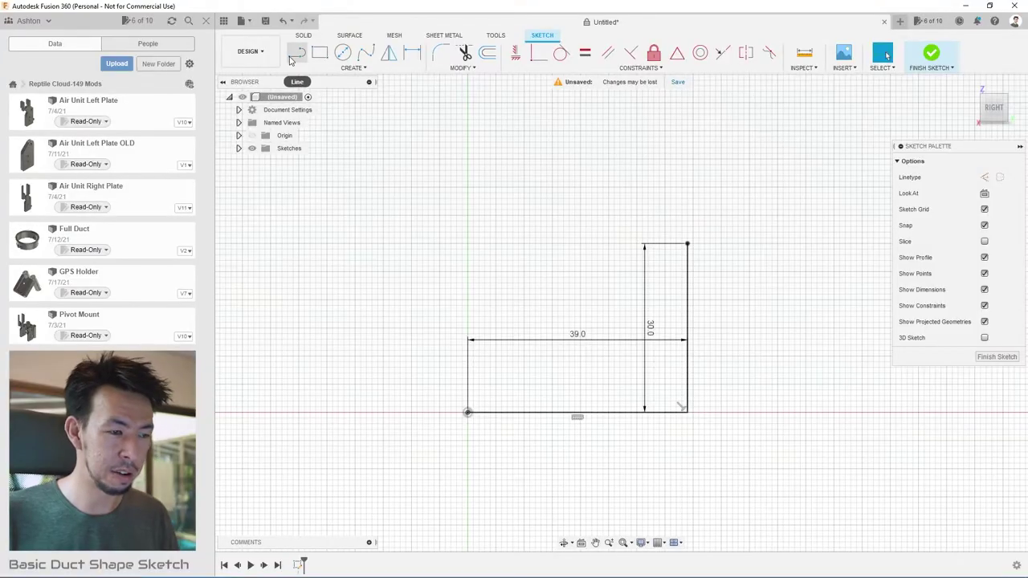
# - Draw a 2.5 mm horizontal line outward from the upper end of the 30 mm vertical line
pyautogui.click(292, 58)
pyautogui.scroll(3, 723, 263)
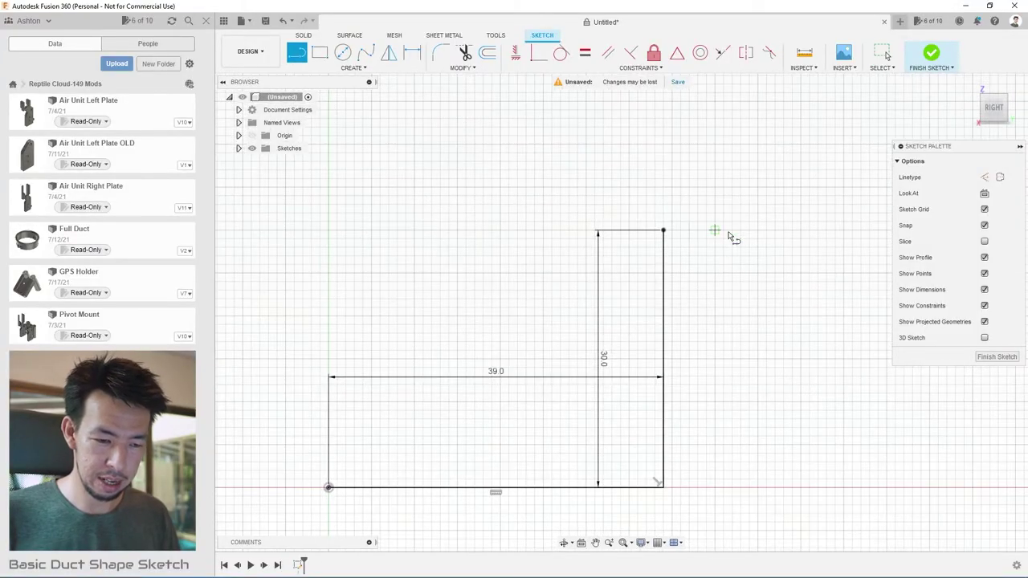
pyautogui.click(663, 231)
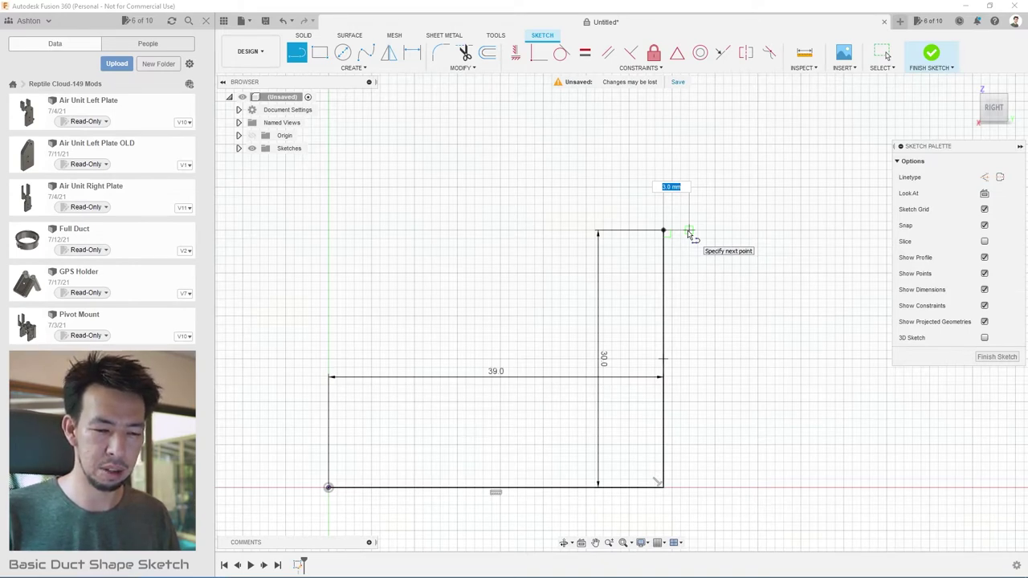
pyautogui.write('.5')
pyautogui.press('Tab')
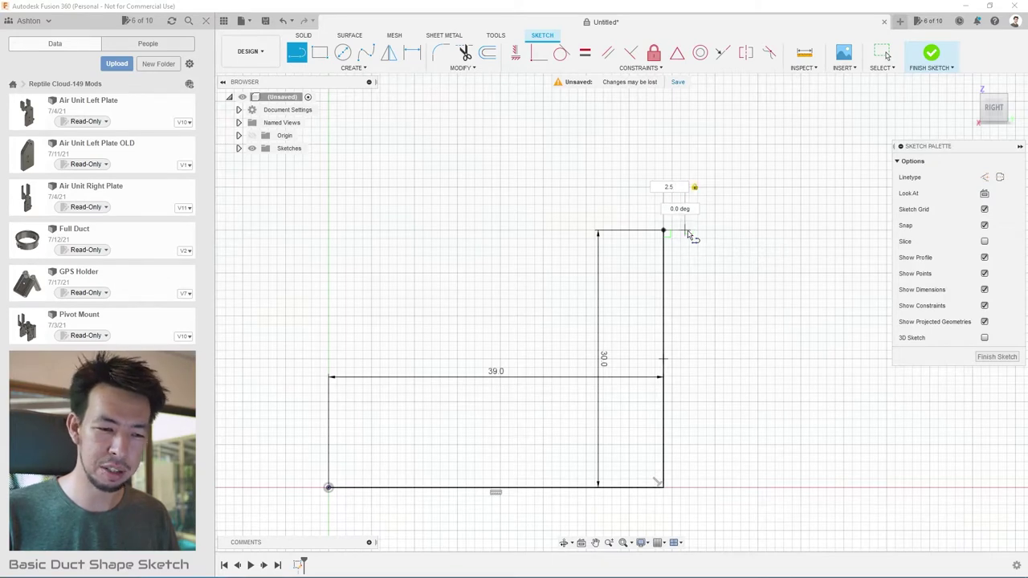
pyautogui.press('Return')
pyautogui.press('Escape')
# - Draw a 17 mm vertical line downward from the outer end of the 2.5 mm line
pyautogui.click(297, 53)
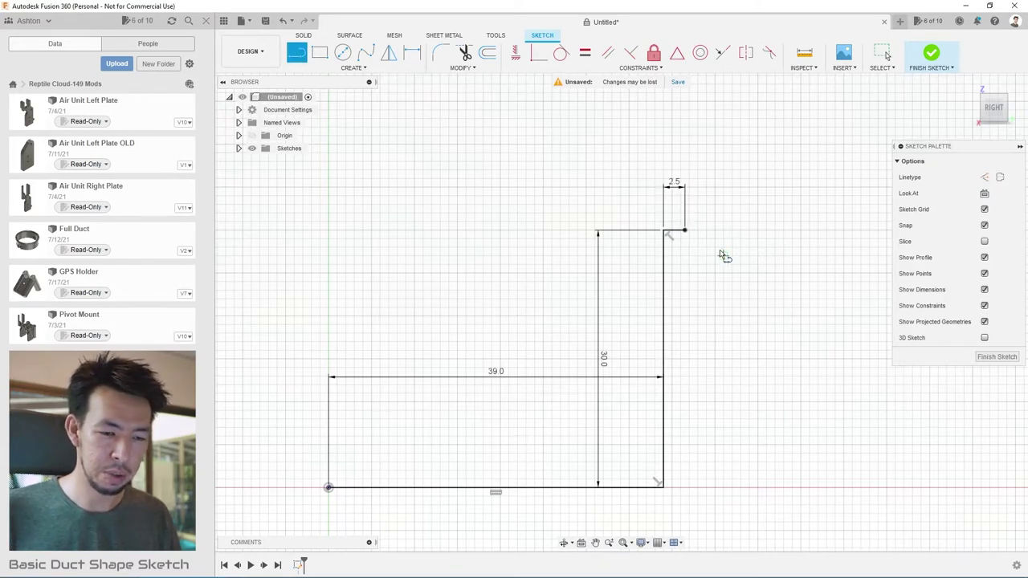
pyautogui.click(684, 231)
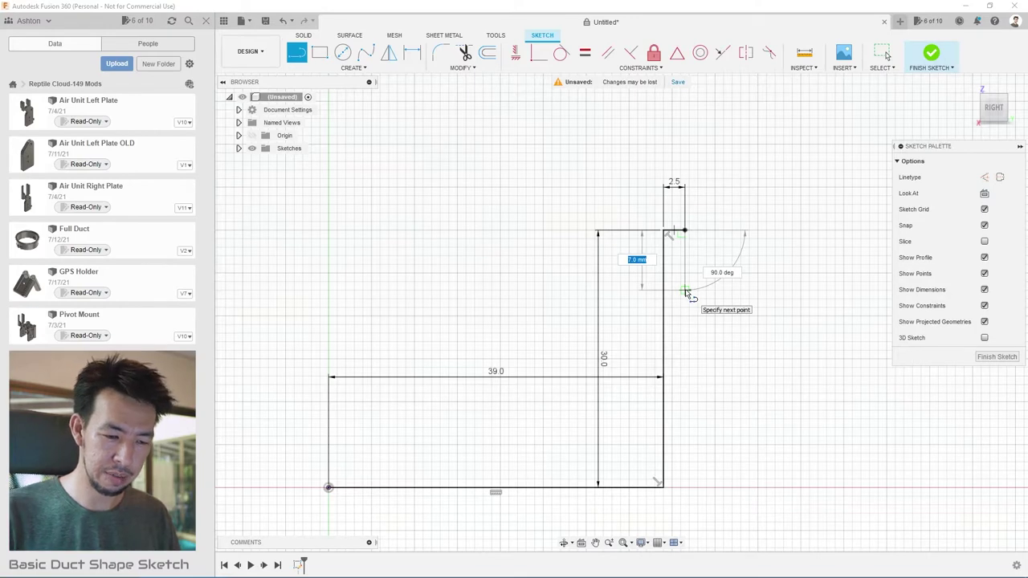
pyautogui.write('17')
pyautogui.press('Return')
pyautogui.press('Escape')
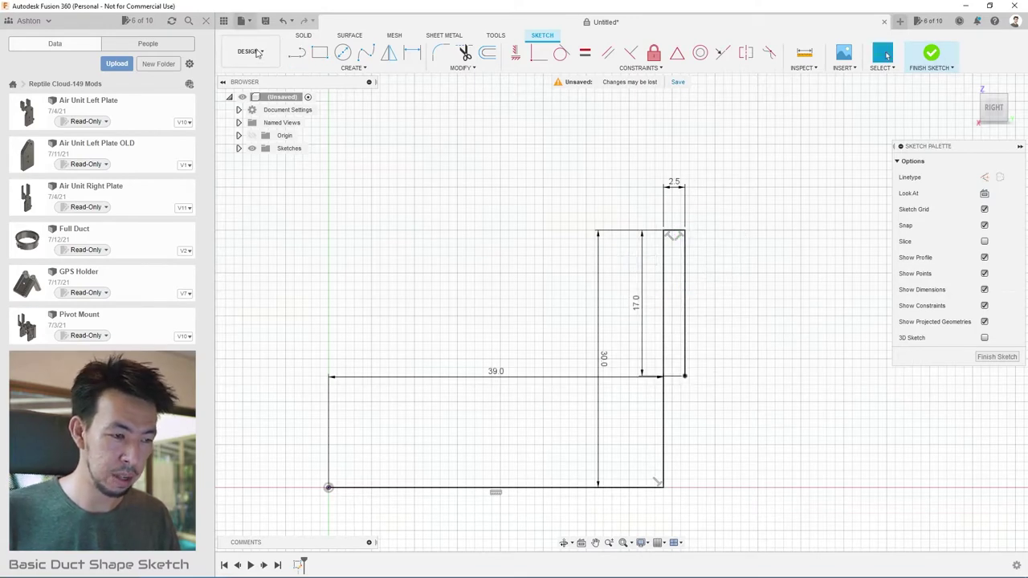
# - Close the narrow rectangle with a horizontal line from the 17 mm line's lower end back to the 30 mm line
pyautogui.click(297, 53)
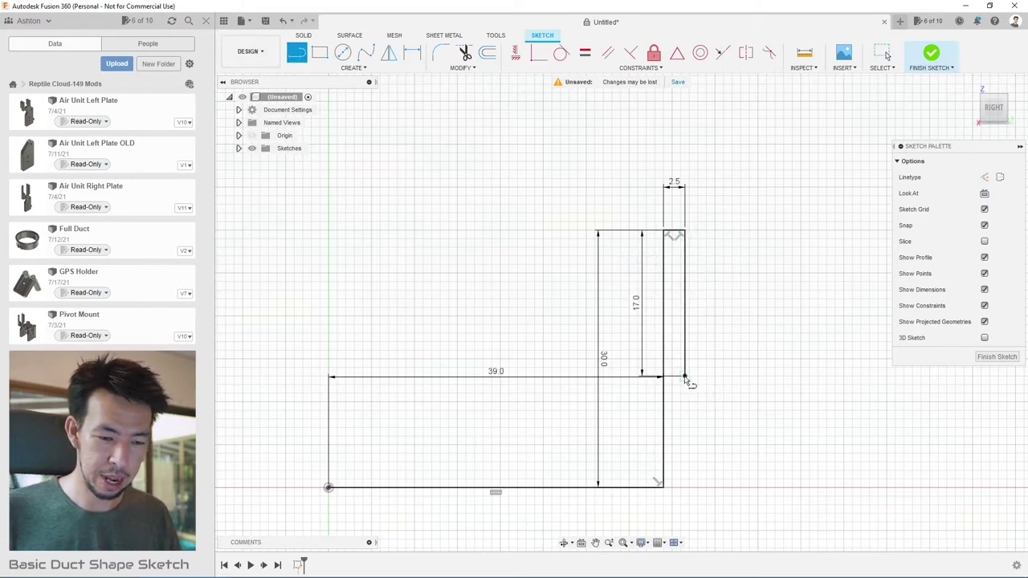
pyautogui.click(685, 376)
pyautogui.click(664, 375)
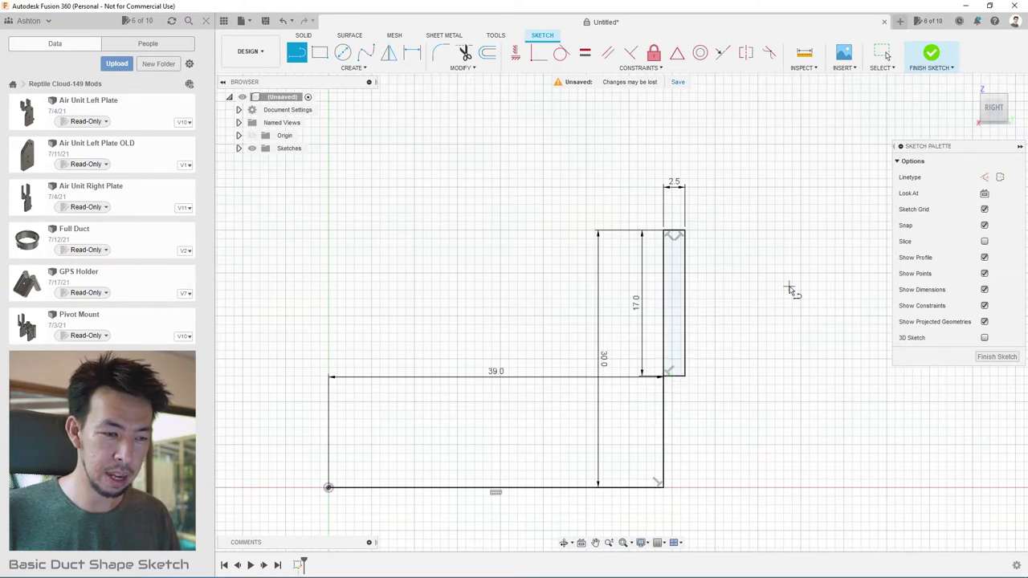
# - Trim the vertical segment below the rectangle and the horizontal baseline, and finish the sketch
pyautogui.click(464, 53)
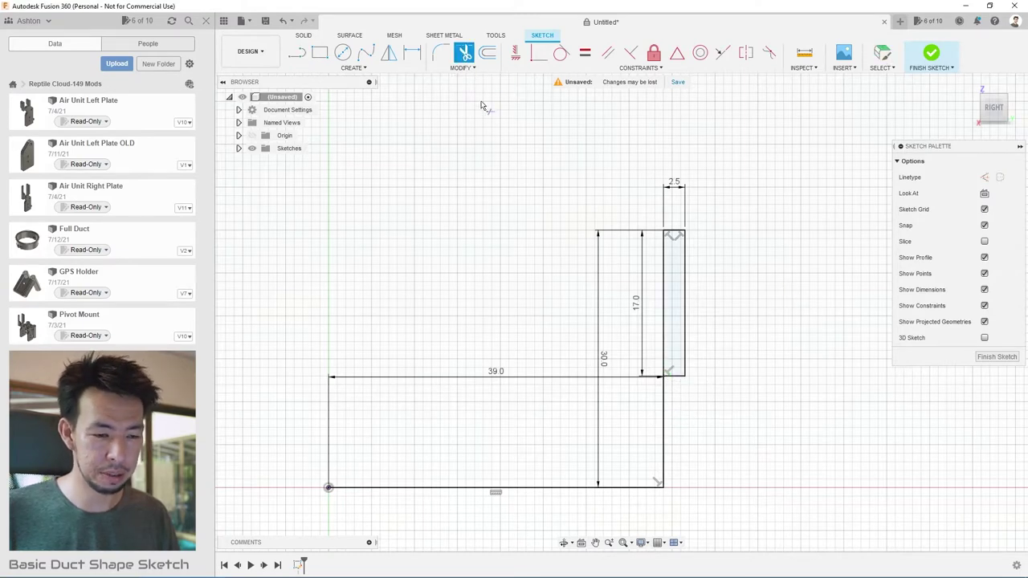
pyautogui.click(665, 434)
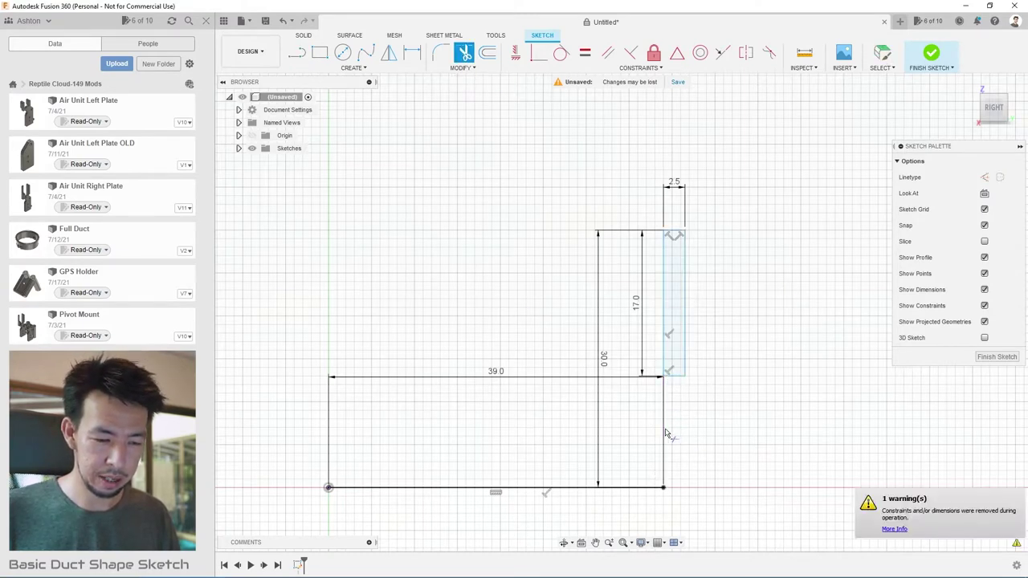
pyautogui.click(619, 489)
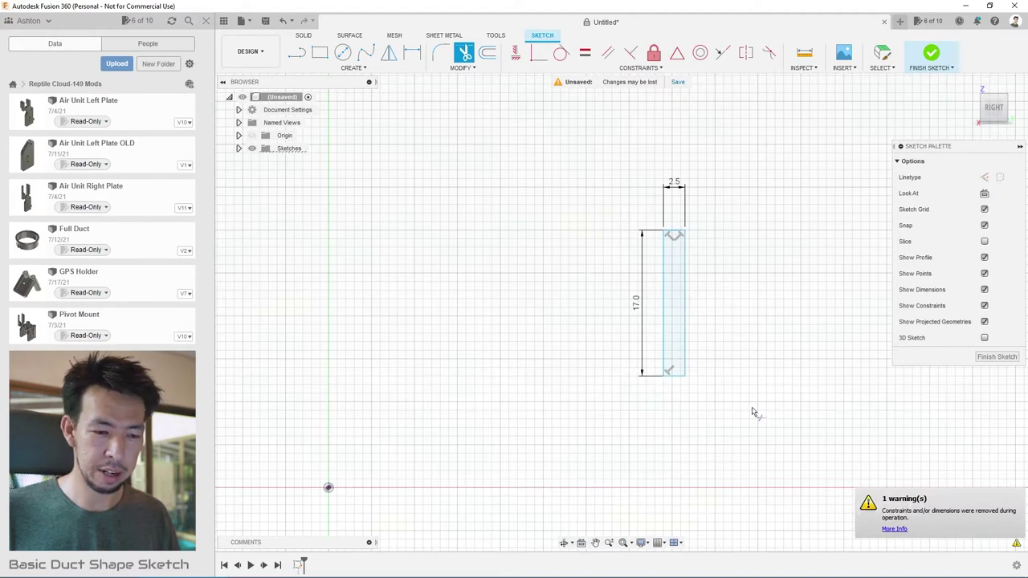
pyautogui.click(932, 53)
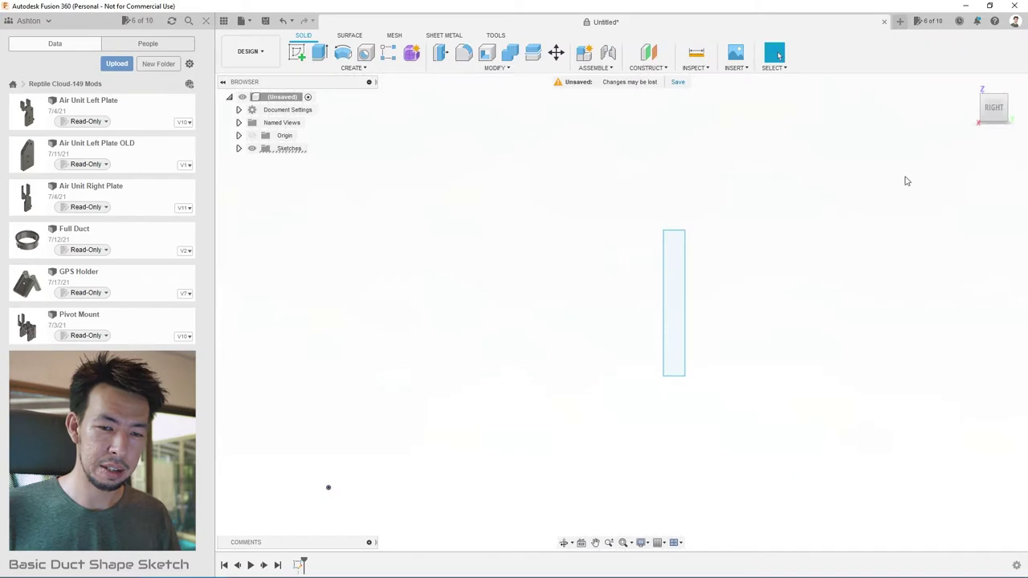
# - Revolve the rectangular profile 360 degrees around the Z axis as a new body
pyautogui.click(1005, 98)
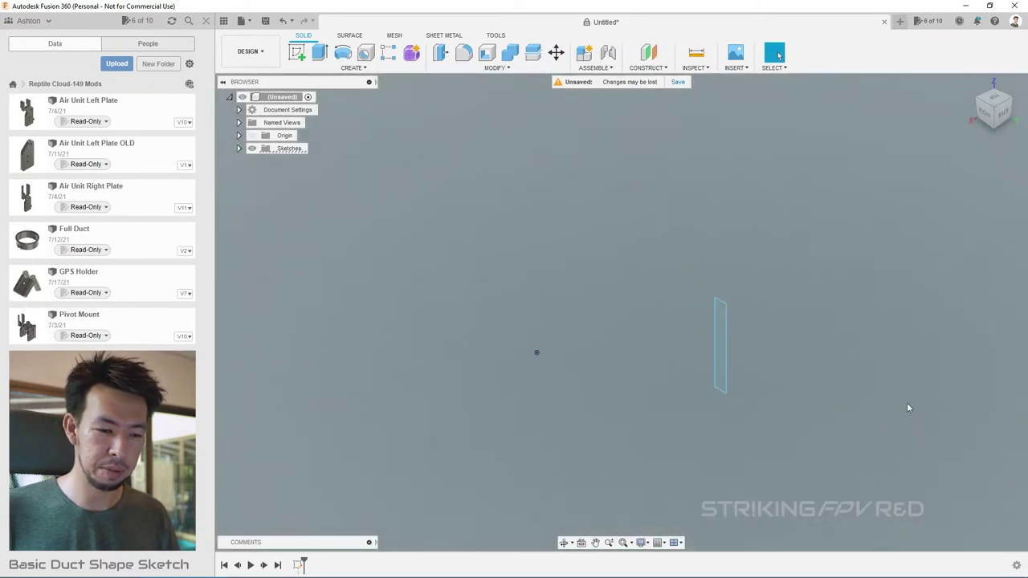
pyautogui.click(721, 327)
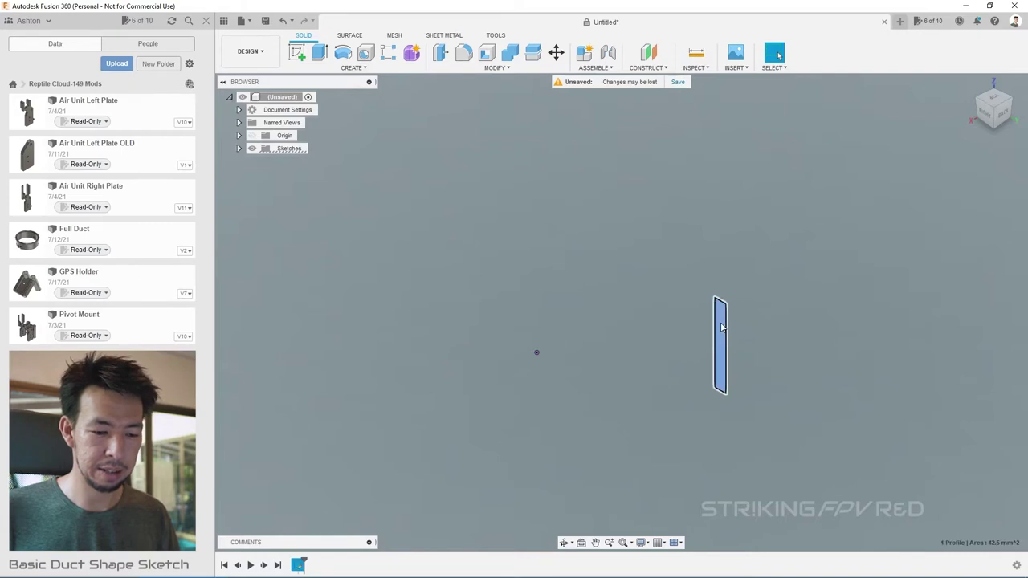
pyautogui.click(342, 53)
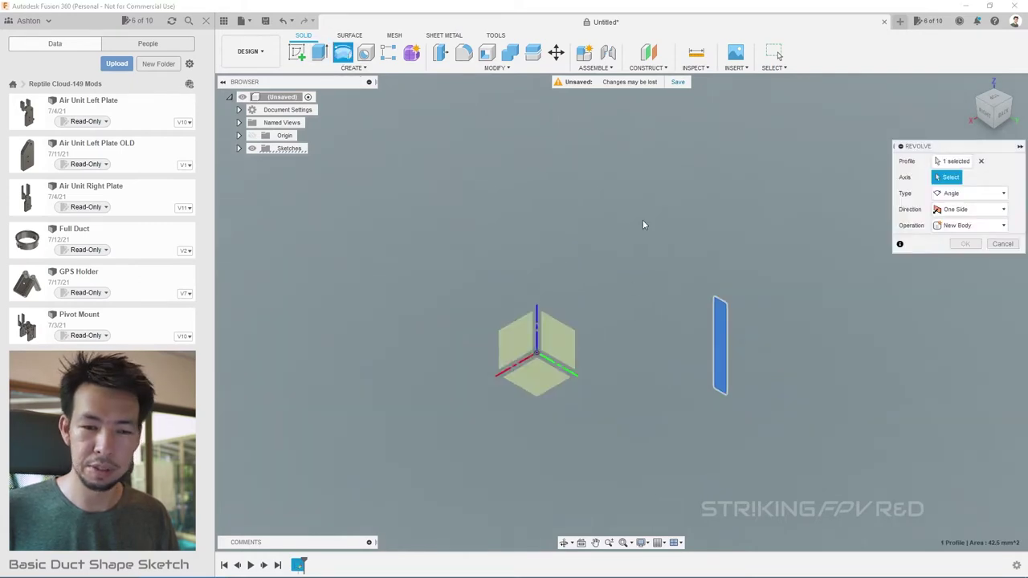
pyautogui.click(537, 313)
pyautogui.scroll(-2, 790, 441)
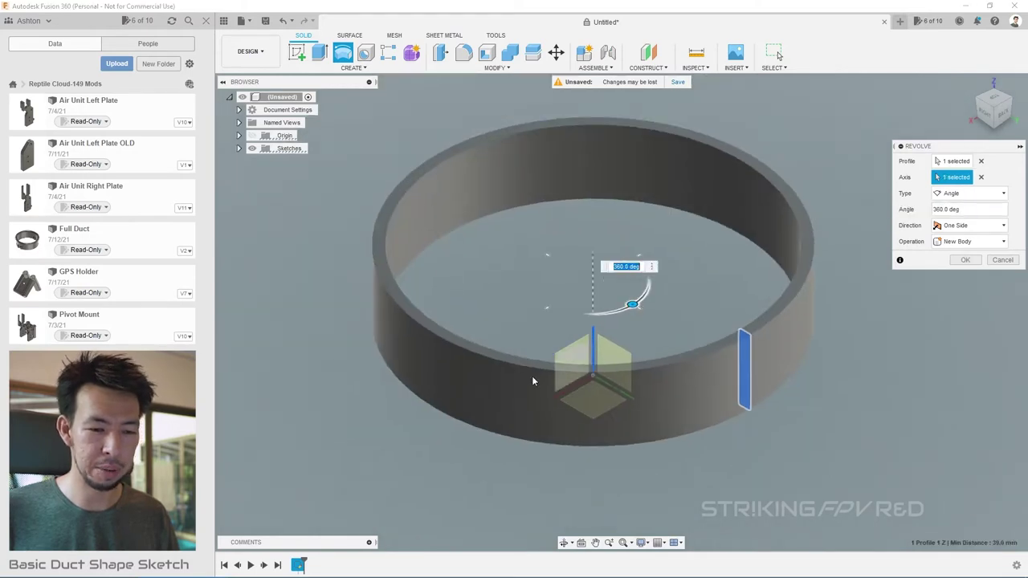
pyautogui.click(961, 261)
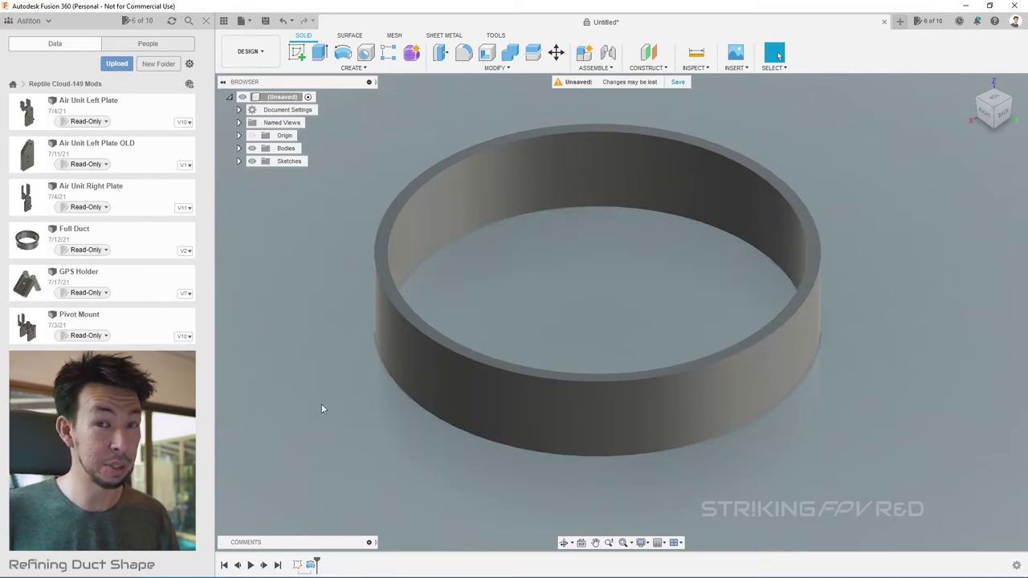
# - Reopen the duct profile sketch and draw a 1 mm horizontal line outward from the rectangle's lower outer corner
pyautogui.doubleClick(297, 565)
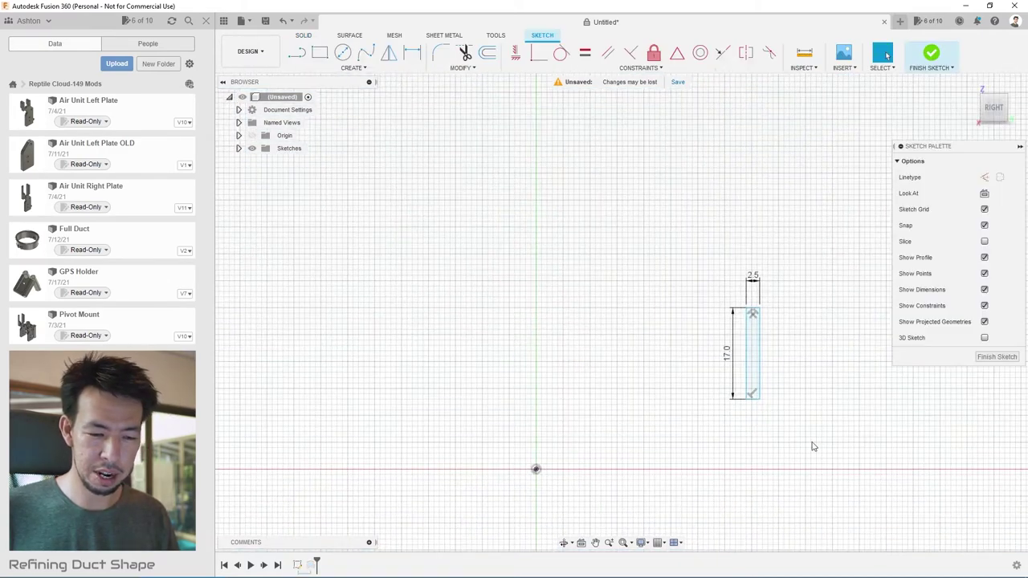
pyautogui.scroll(3, 806, 345)
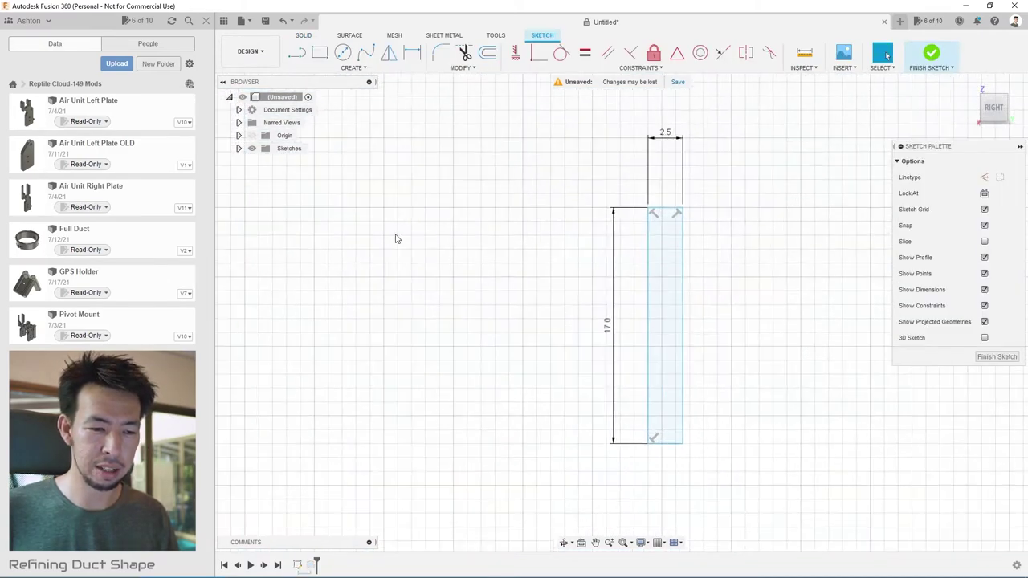
pyautogui.scroll(2, 763, 289)
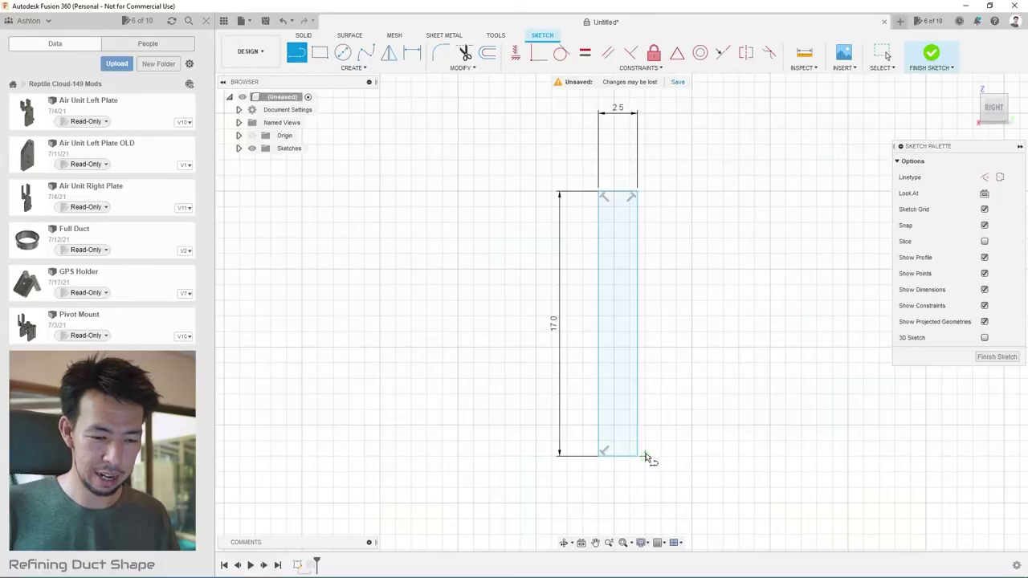
pyautogui.click(638, 457)
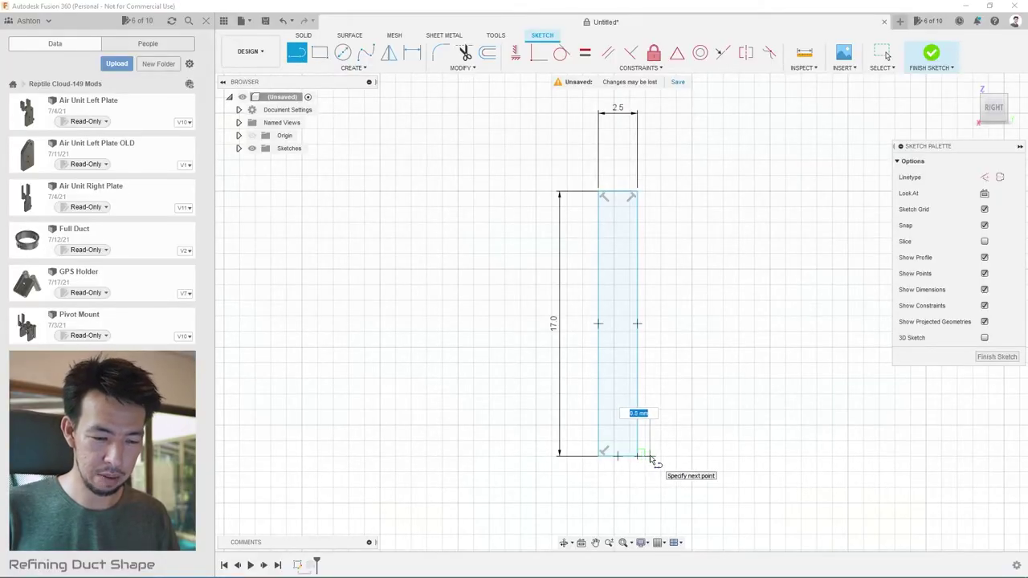
pyautogui.write('1')
pyautogui.press('Return')
pyautogui.press('Escape')
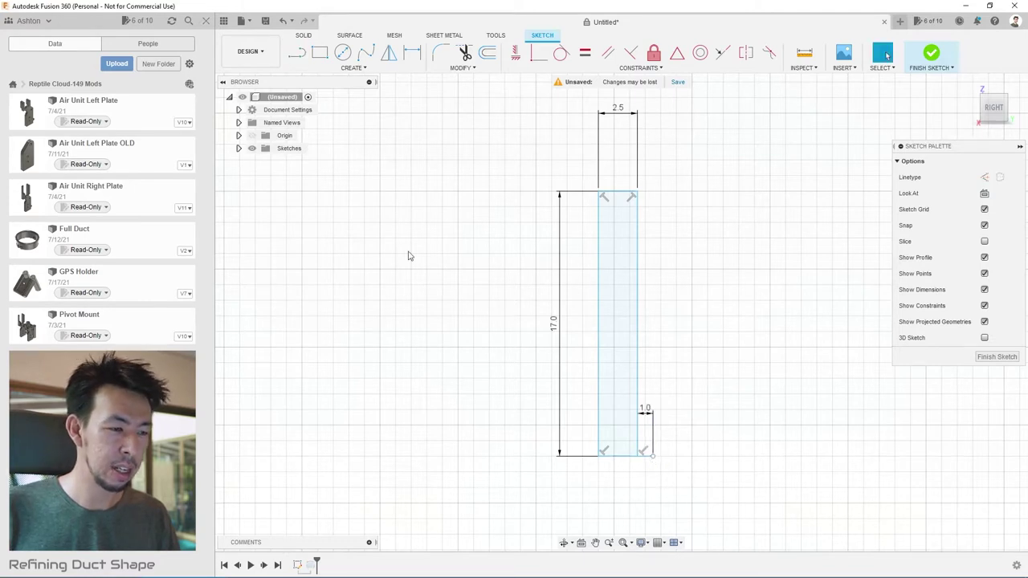
# - Draw a 2 mm vertical line upward from the outer end of the 1 mm line
pyautogui.click(297, 53)
pyautogui.click(652, 455)
pyautogui.write('2')
pyautogui.press('Return')
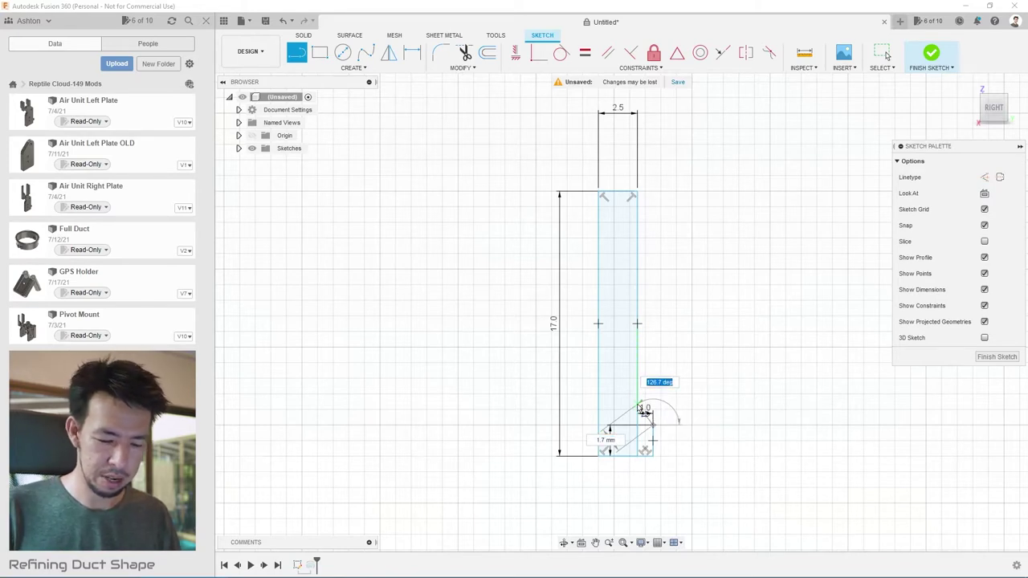
# - Draw a sloped line at 135 degrees from the top of the 2 mm line back to the rectangle's outer edge
pyautogui.write('3.1')
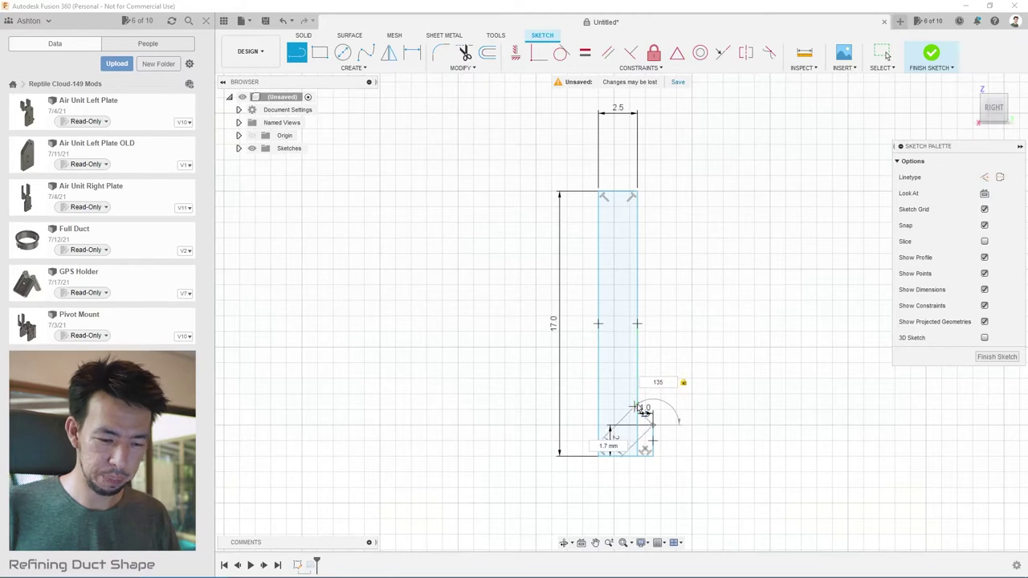
pyautogui.press('Tab')
pyautogui.scroll(4, 642, 413)
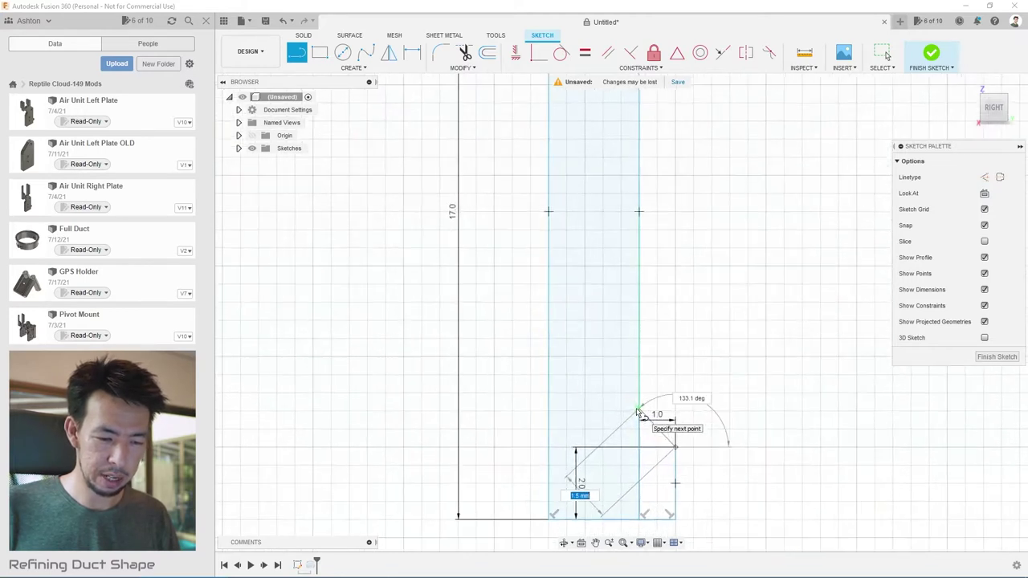
pyautogui.press('Tab')
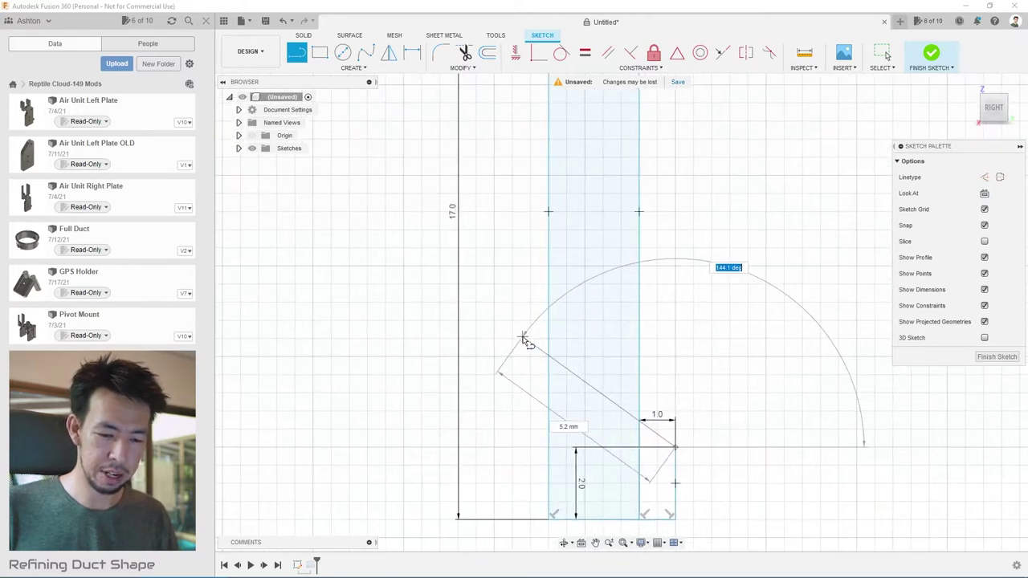
pyautogui.write('135')
pyautogui.press('Tab')
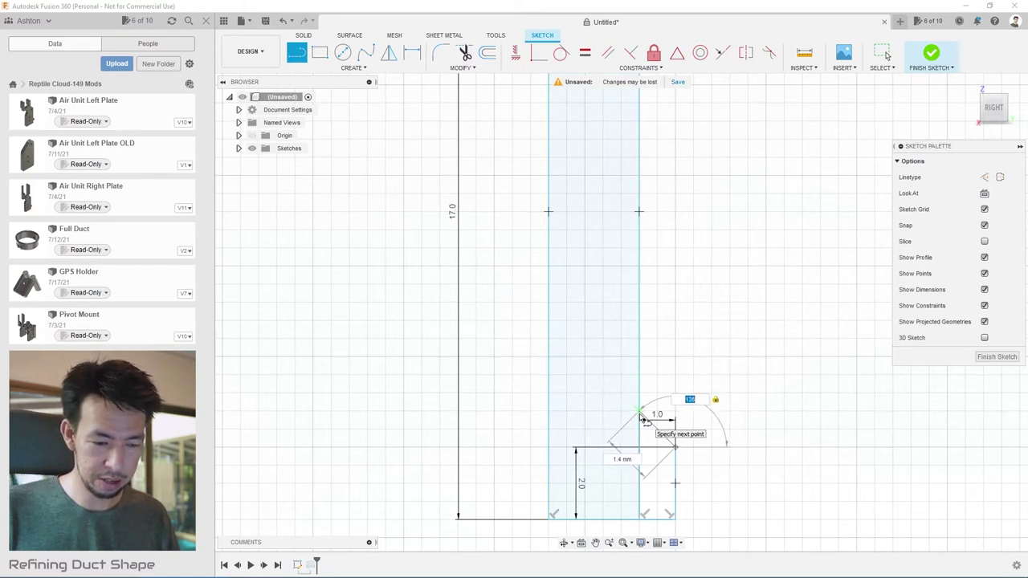
pyautogui.scroll(-2, 669, 271)
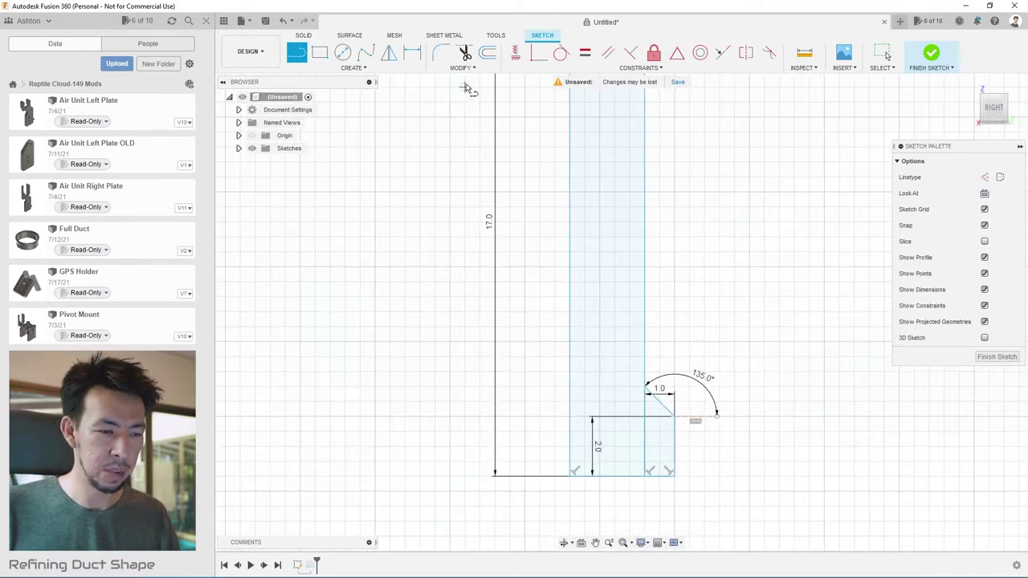
# - Trim the section of the wall's outer edge that separates the rectangle from the lower lip
pyautogui.click(464, 52)
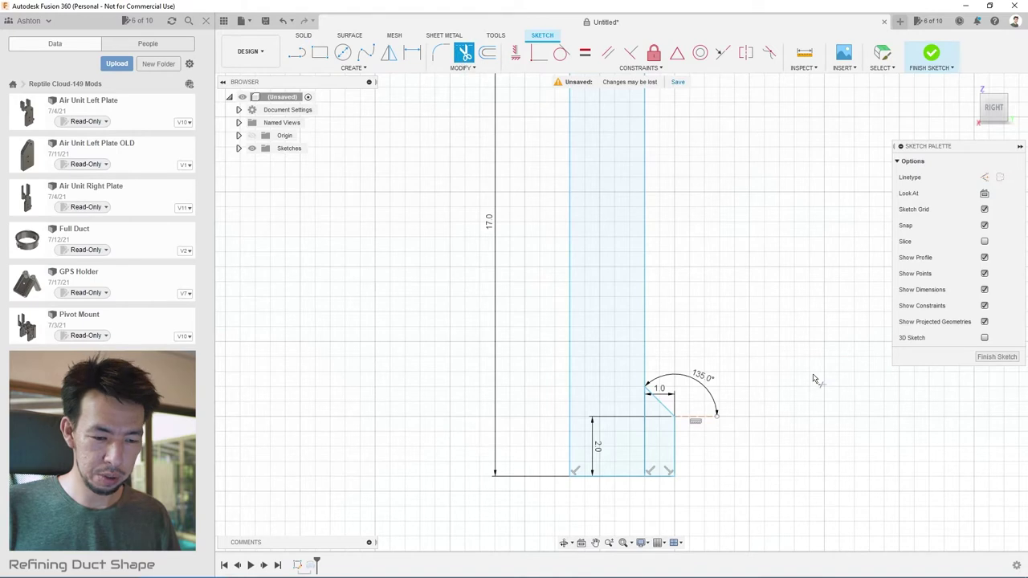
pyautogui.click(647, 442)
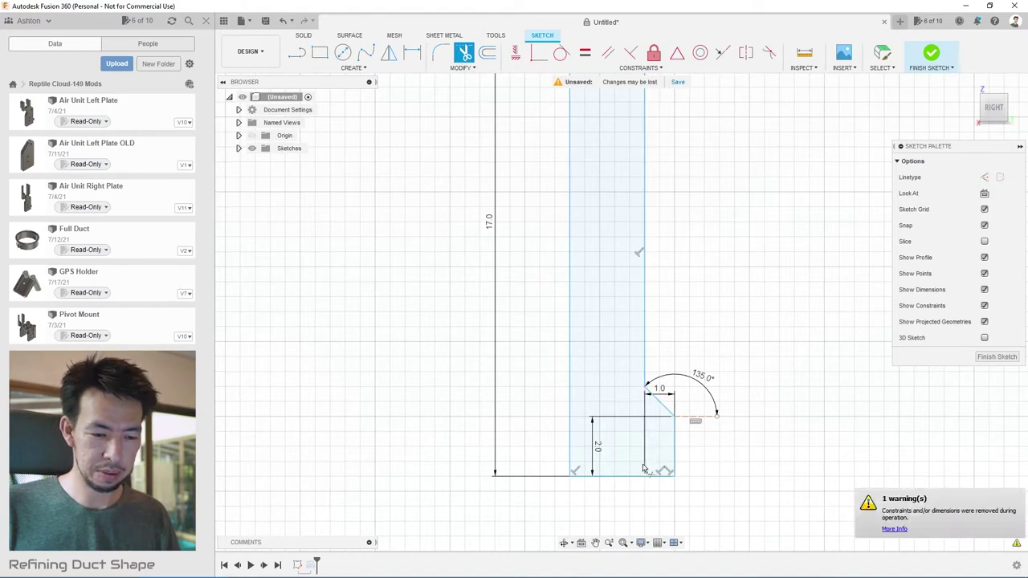
pyautogui.scroll(-3, 663, 475)
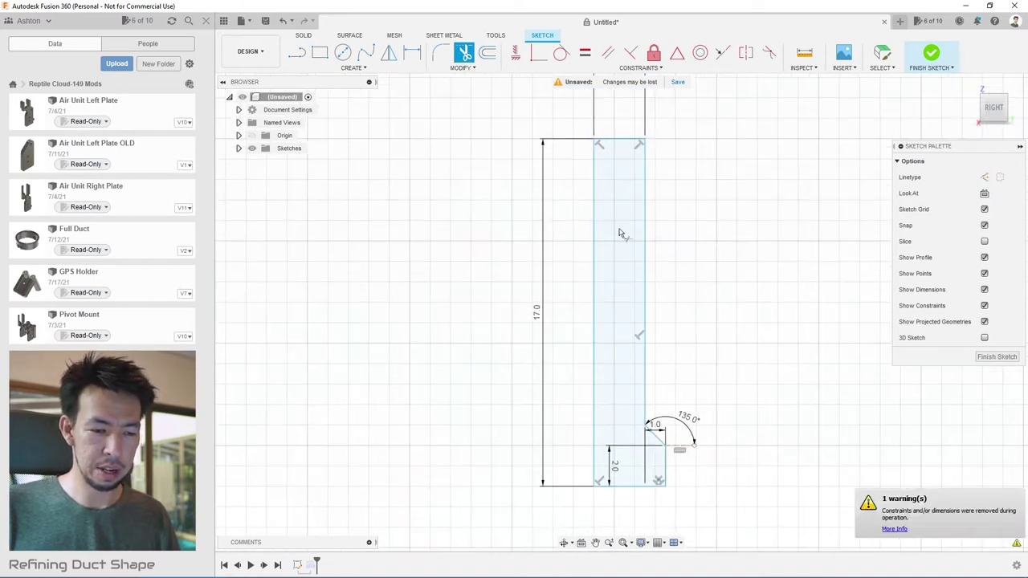
pyautogui.scroll(-1, 618, 464)
# - Draw a 2 mm vertical line downward from the rectangle's upper inner corner along the inner edge
pyautogui.scroll(3, 623, 227)
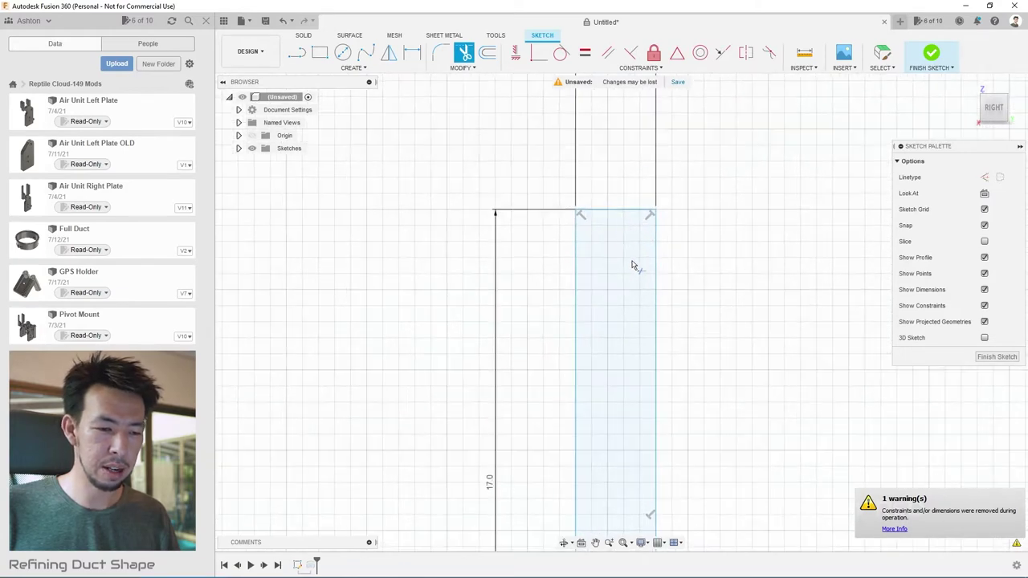
pyautogui.click(296, 52)
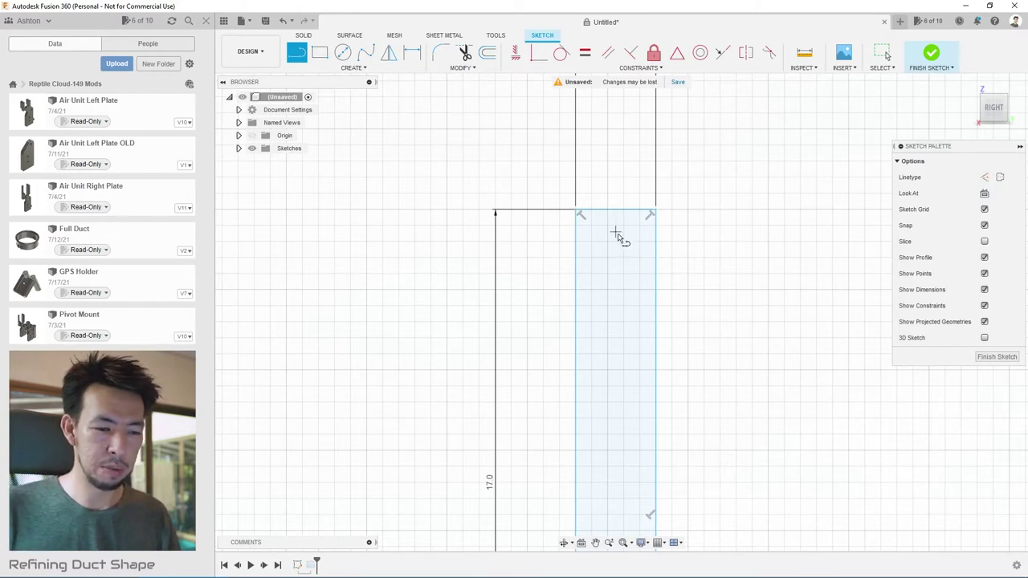
pyautogui.click(576, 212)
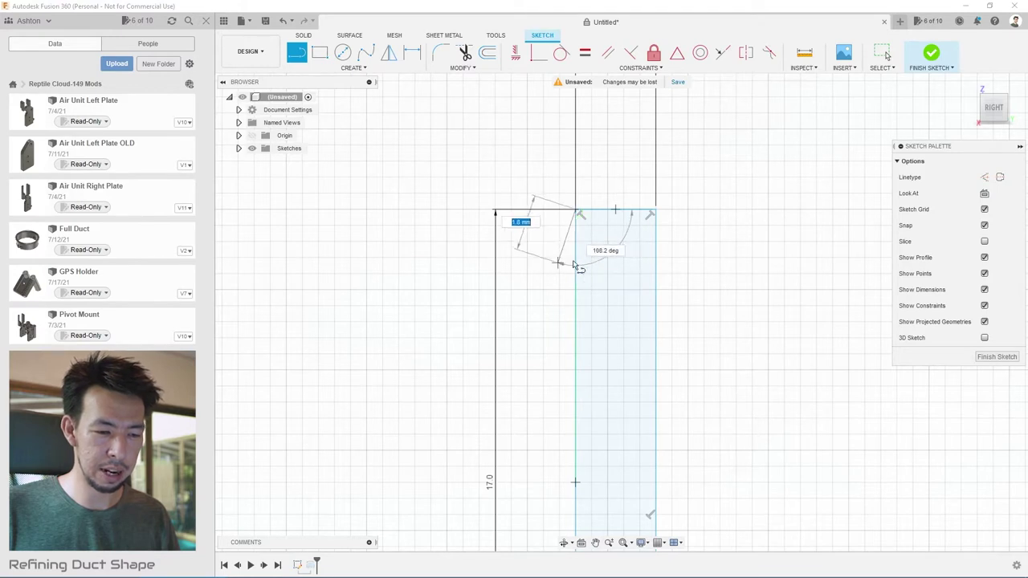
pyautogui.write('2')
pyautogui.press('Return')
pyautogui.press('Escape')
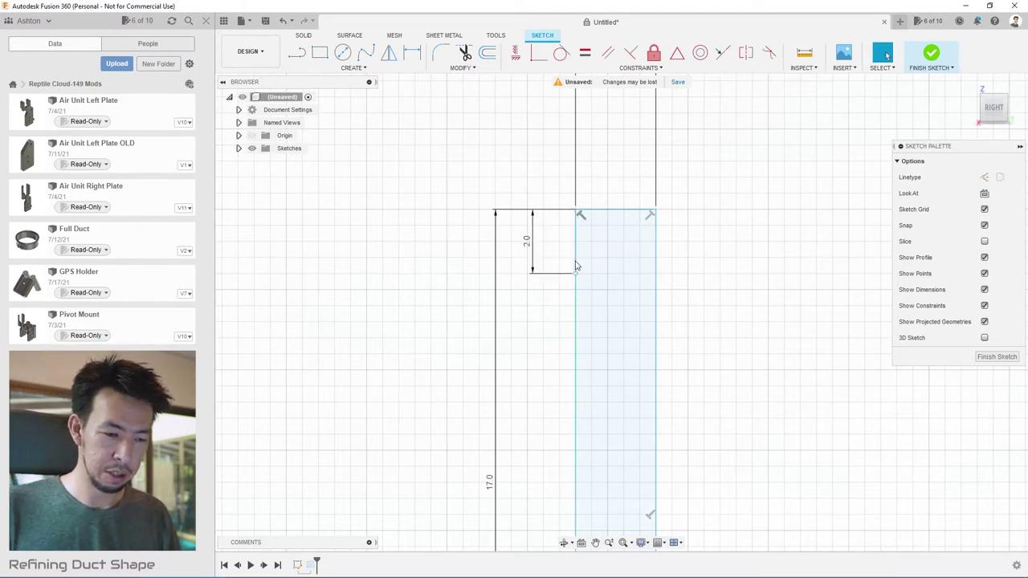
# - Draw a sloped line at 45 degrees from the lower end of the 2 mm line up to the rectangle's top edge
pyautogui.click(296, 53)
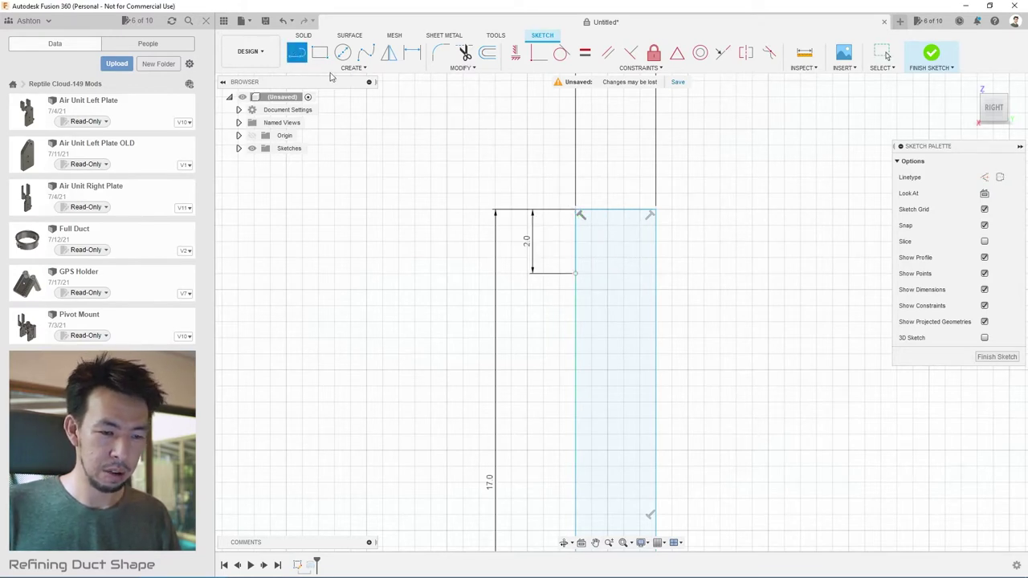
pyautogui.click(576, 275)
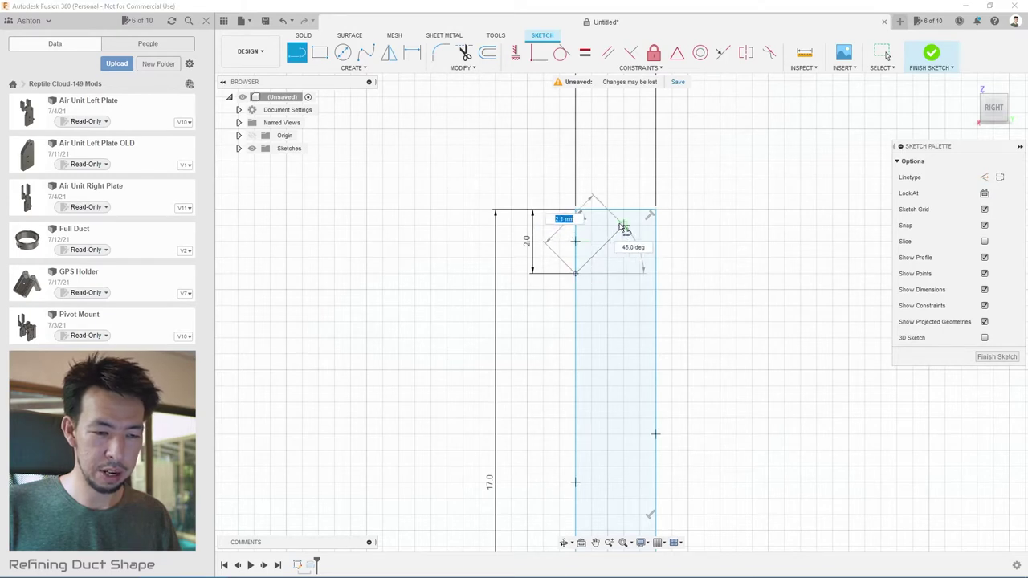
pyautogui.press('Tab')
pyautogui.write('45')
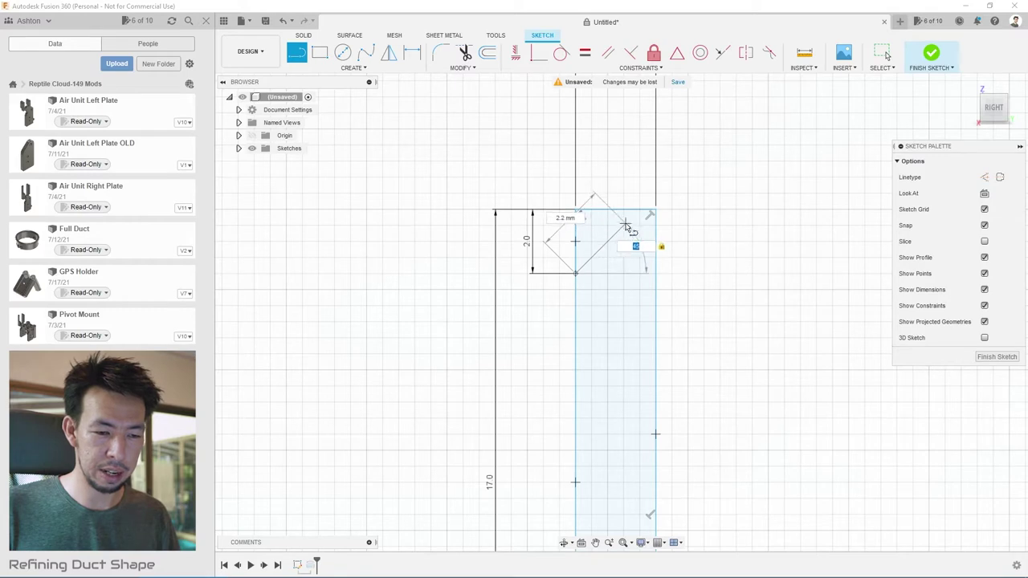
pyautogui.click(645, 214)
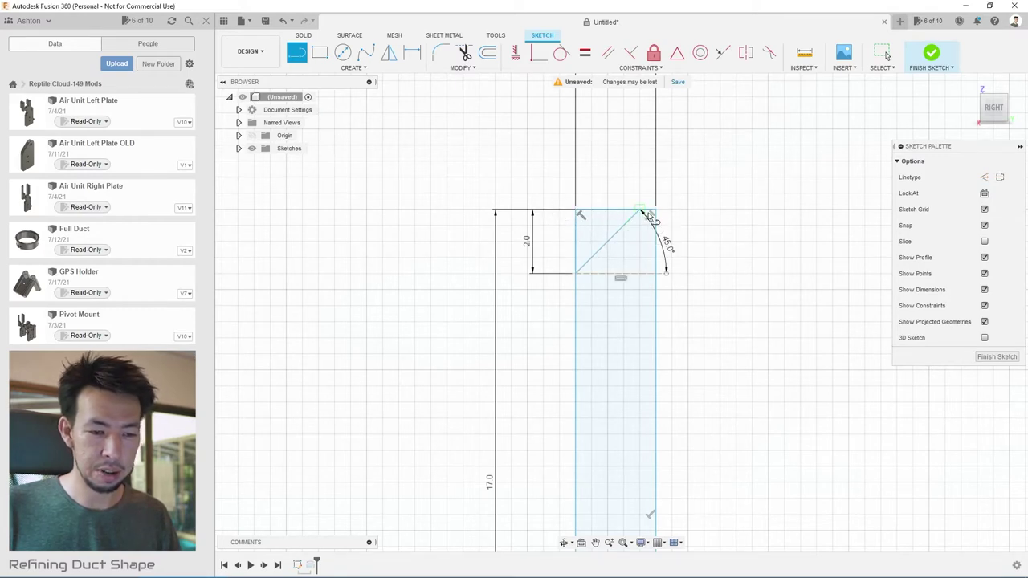
# - Continue from the slope's upper end with a 2 mm horizontal line outward along the top edge
pyautogui.write('2')
pyautogui.press('Return')
pyautogui.press('Escape')
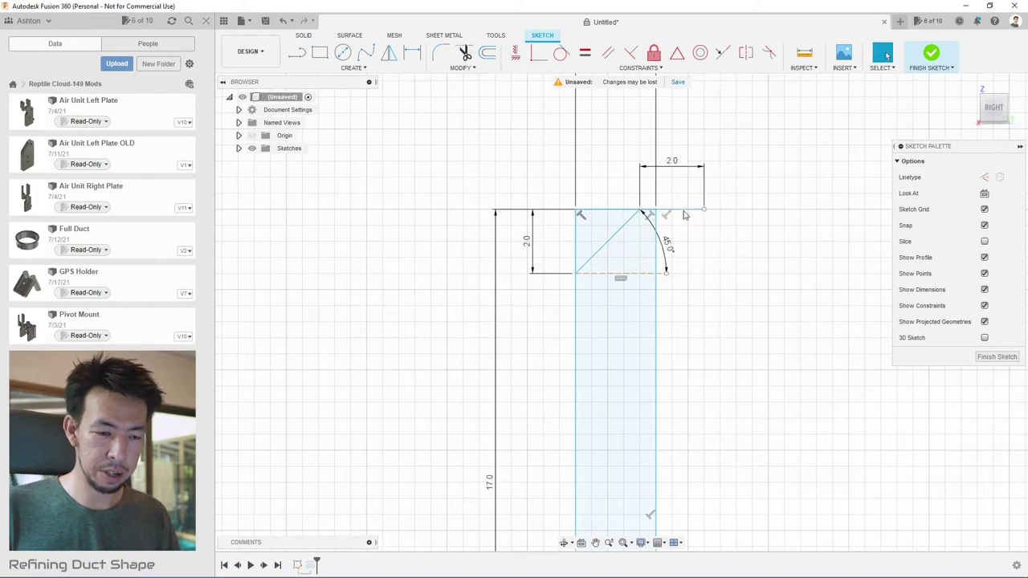
# - Draw a 6 mm horizontal line outward from the slope's lower end and connect its outer end to the 2 mm top line with a sloped line
pyautogui.scroll(-2, 321, 215)
pyautogui.scroll(3, 642, 201)
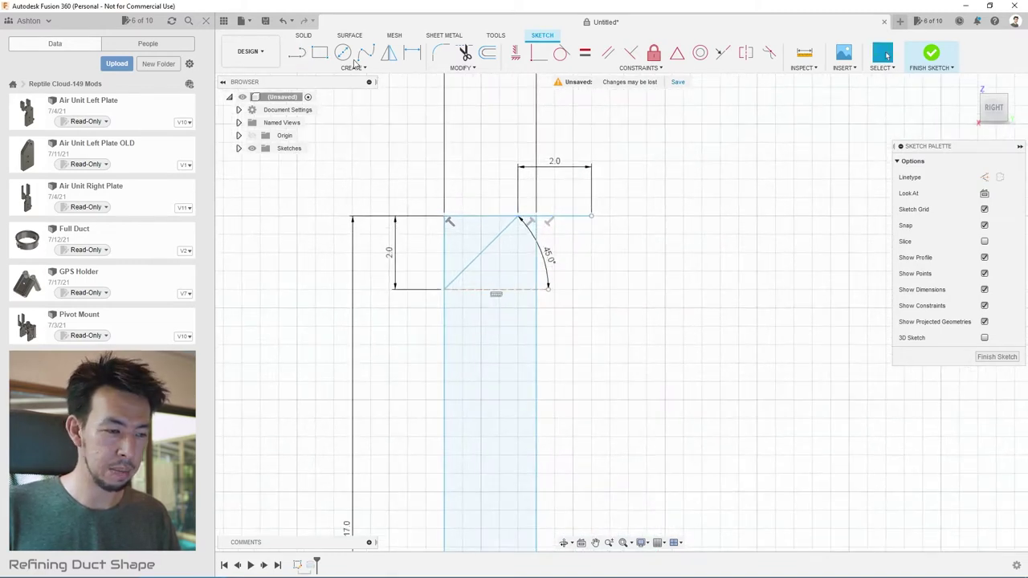
pyautogui.click(297, 53)
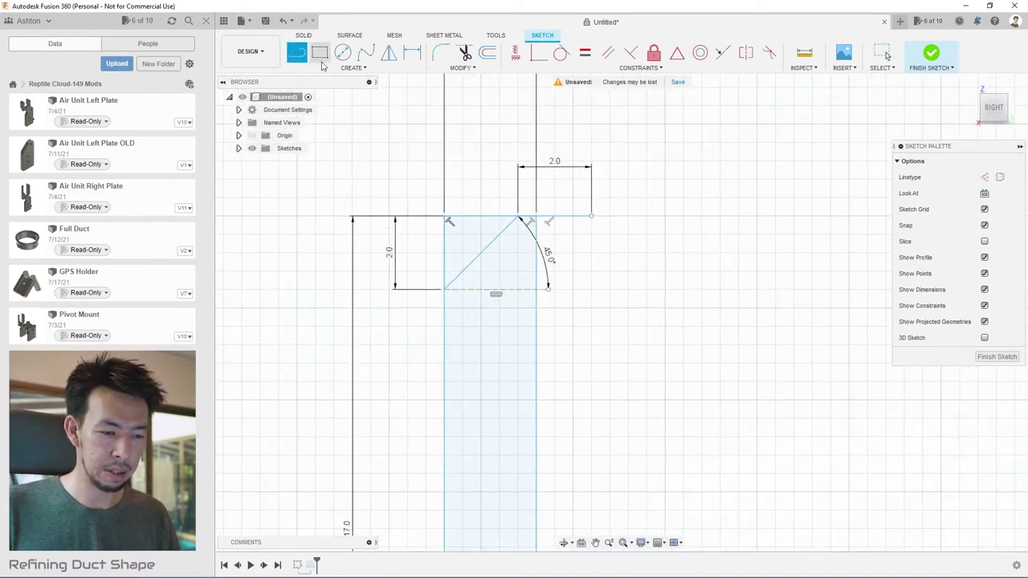
pyautogui.click(446, 290)
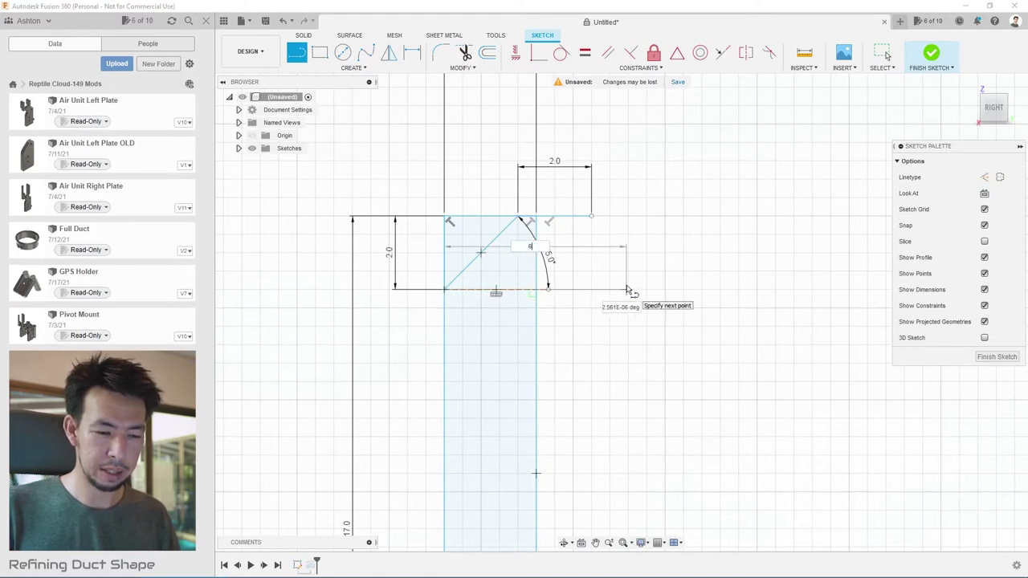
pyautogui.press('Return')
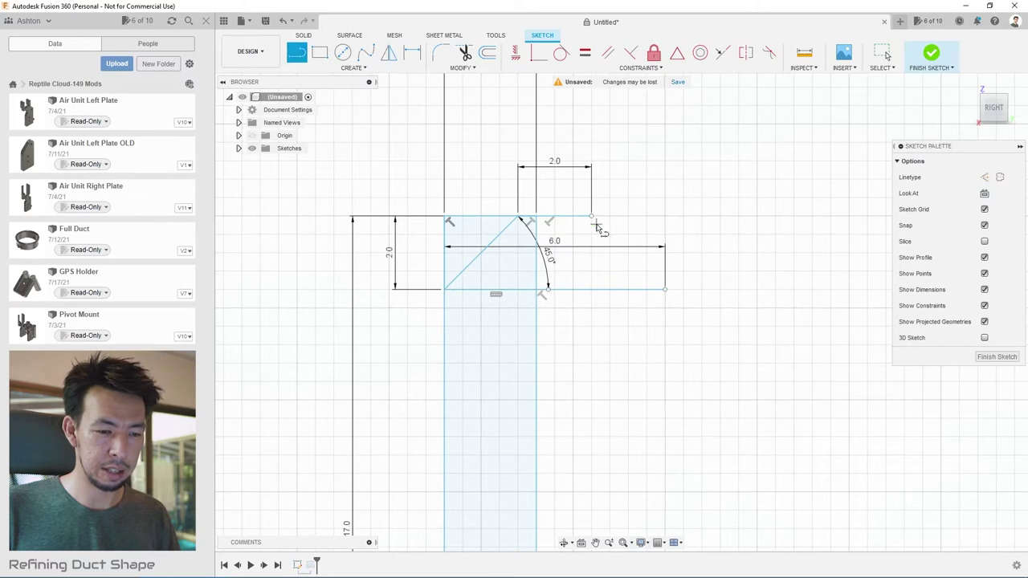
pyautogui.click(591, 217)
pyautogui.click(666, 290)
# - Trim the wall edges and horizontal line section inside the upper lip, plus the corner edges outside the 45-degree slope
pyautogui.click(464, 52)
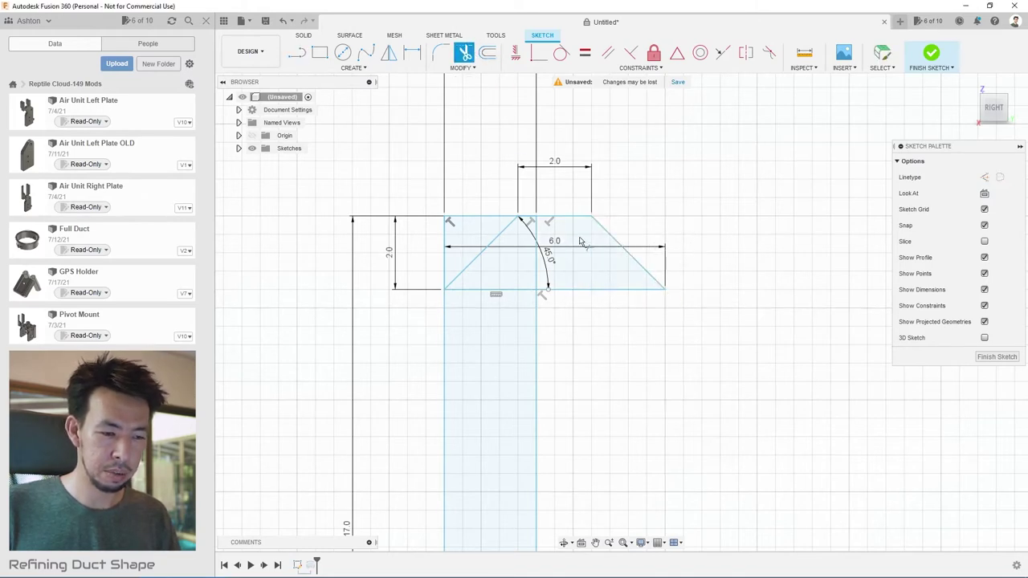
pyautogui.click(541, 273)
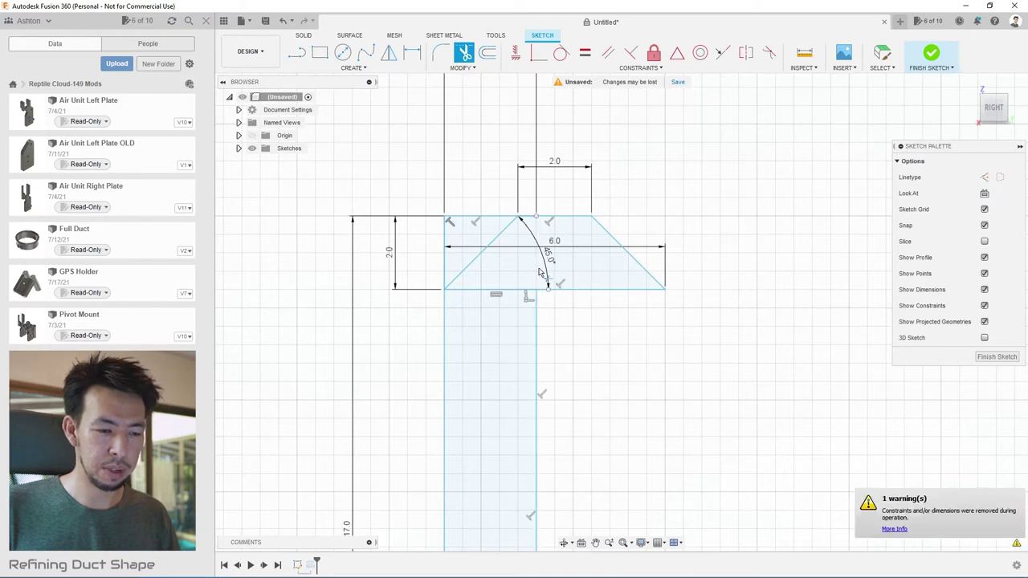
pyautogui.click(482, 290)
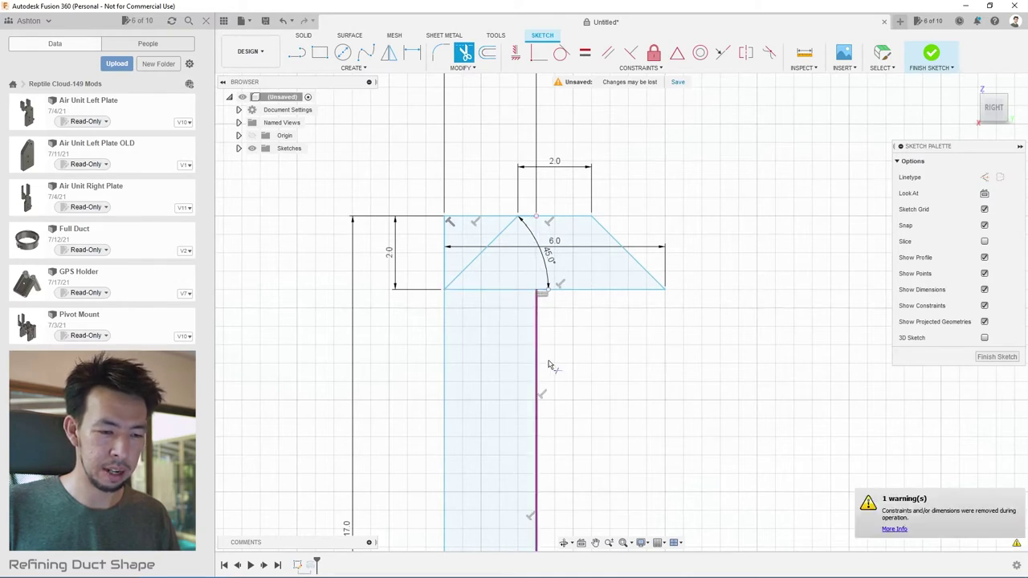
pyautogui.click(504, 291)
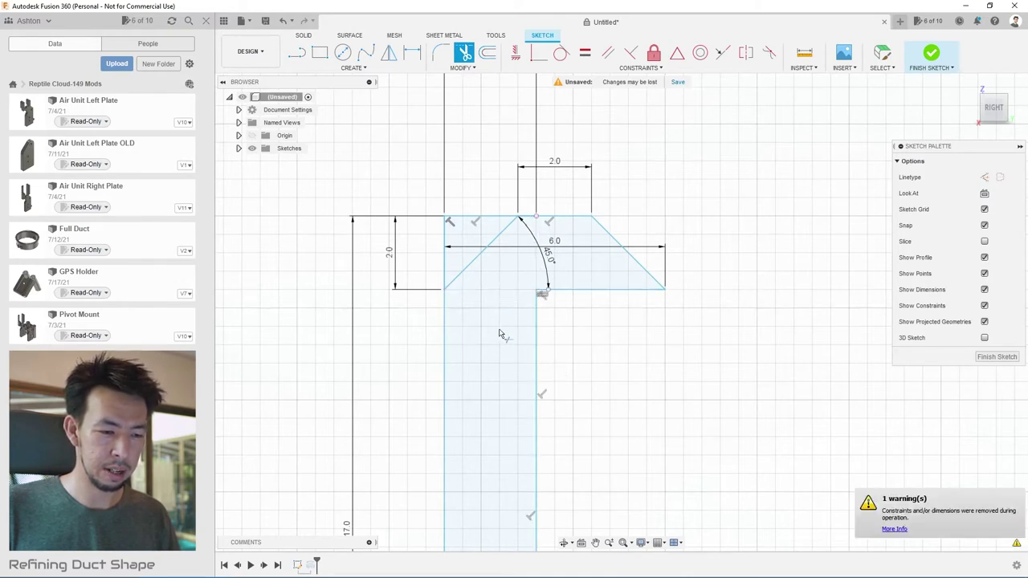
pyautogui.click(450, 247)
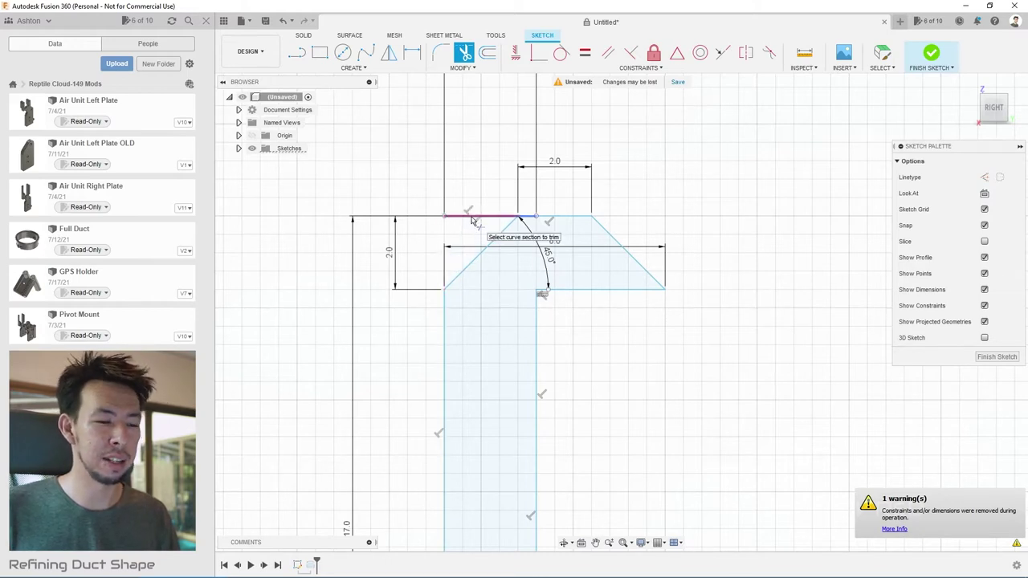
pyautogui.click(472, 219)
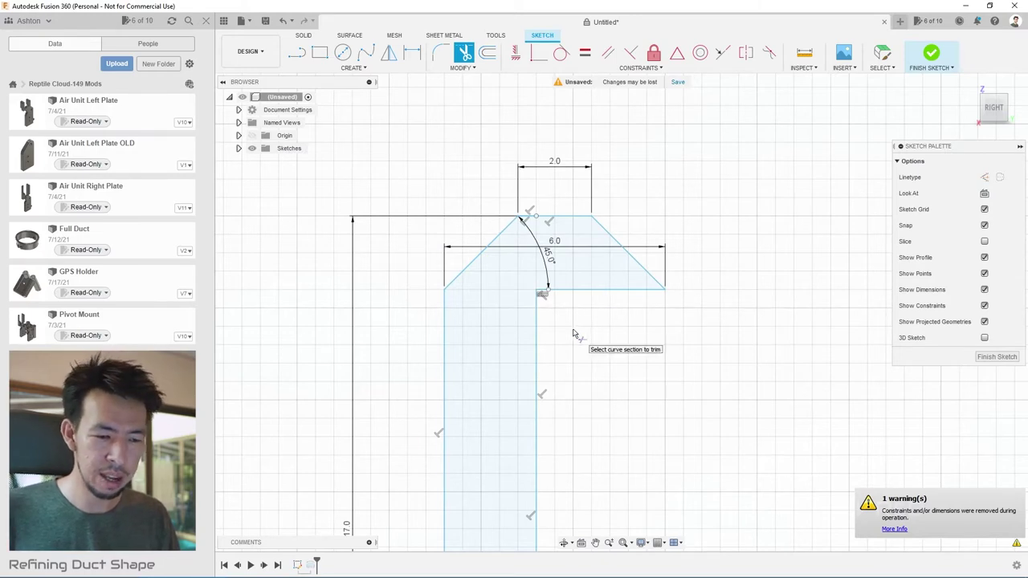
pyautogui.scroll(-2, 584, 212)
pyautogui.scroll(1, 562, 279)
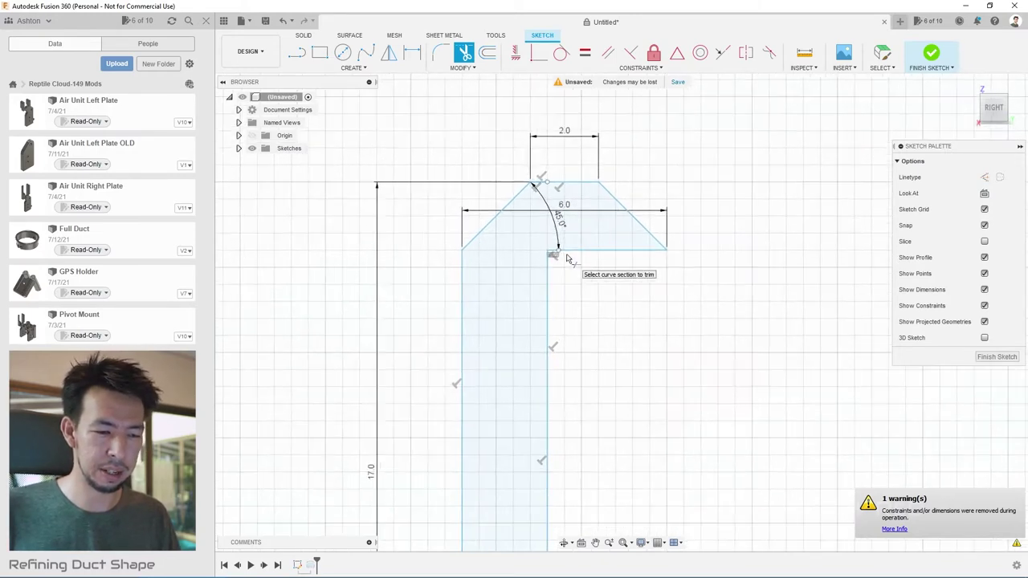
pyautogui.click(296, 52)
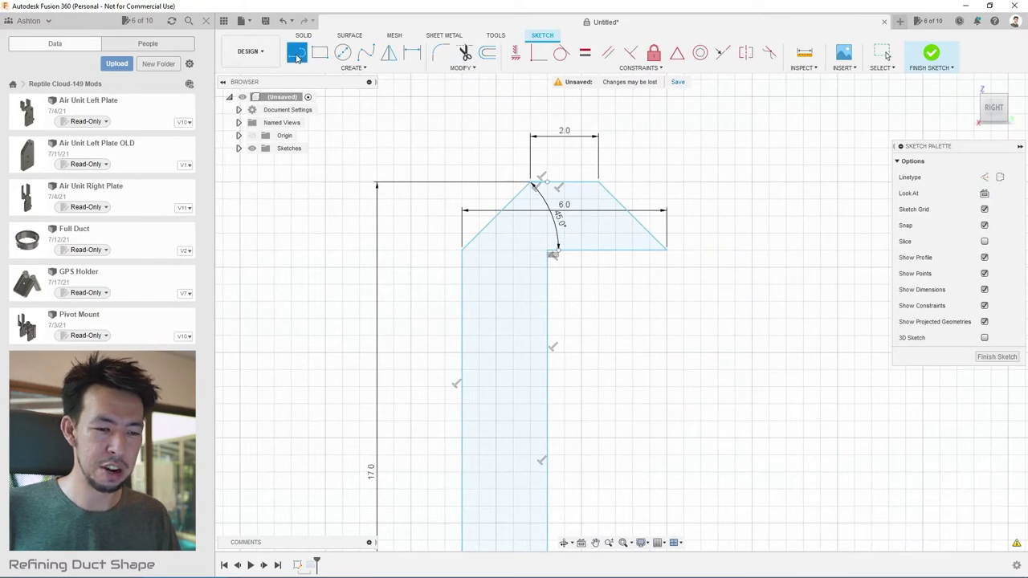
pyautogui.click(545, 311)
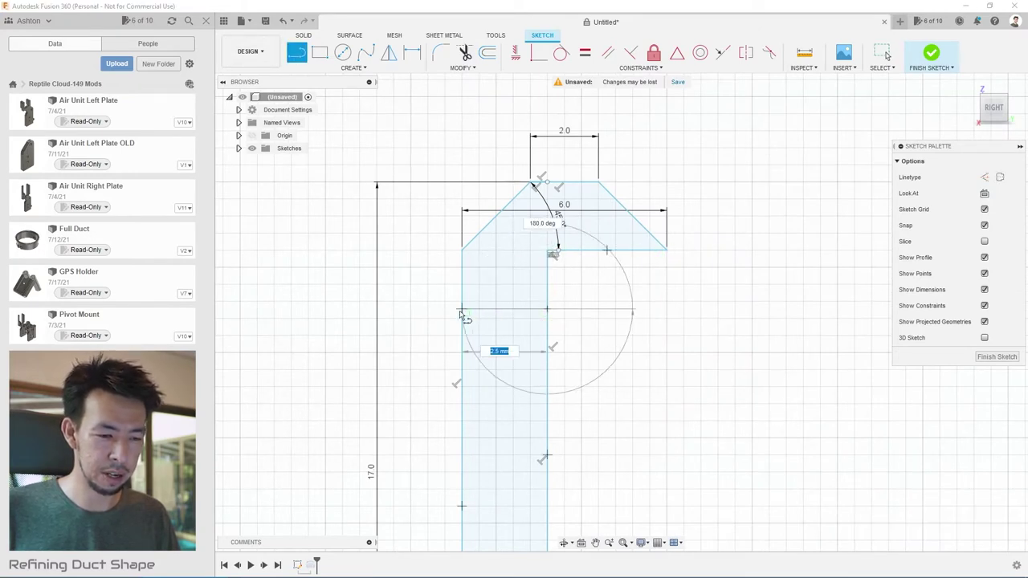
pyautogui.press('Escape')
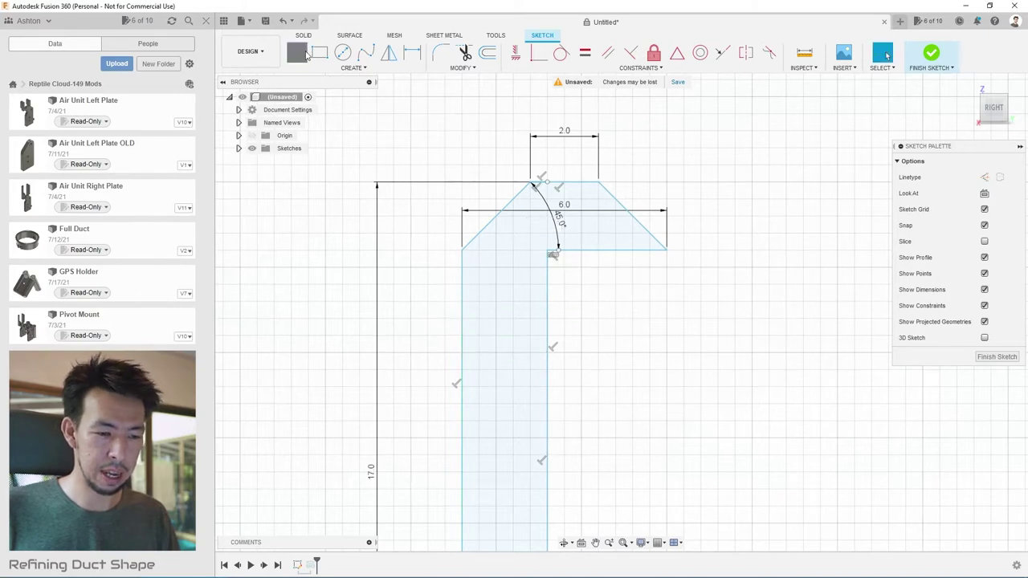
pyautogui.click(600, 250)
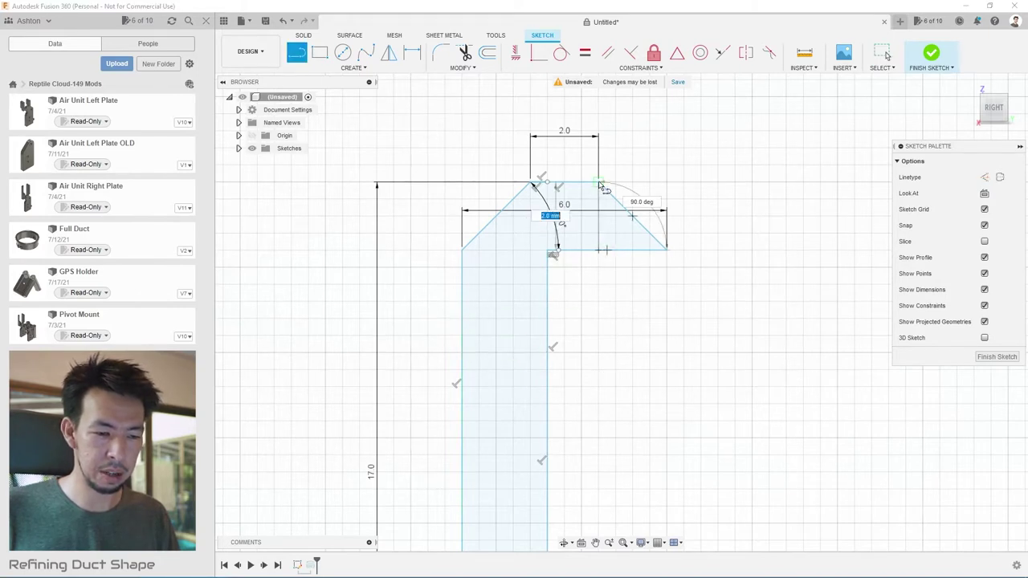
pyautogui.press('Escape')
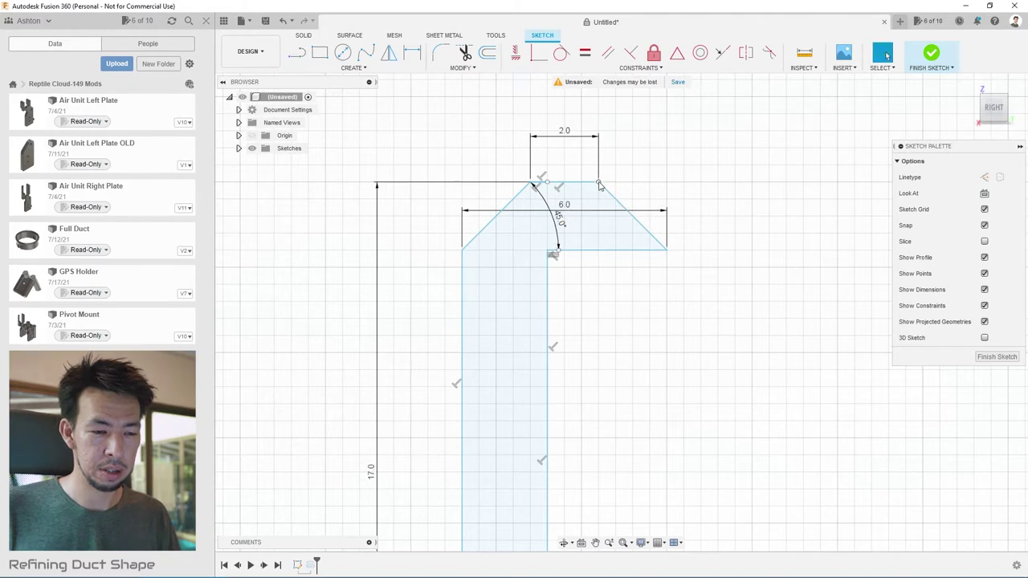
# - Draw a 1 mm vertical line downward from the outer end of the 6 mm line
pyautogui.click(296, 52)
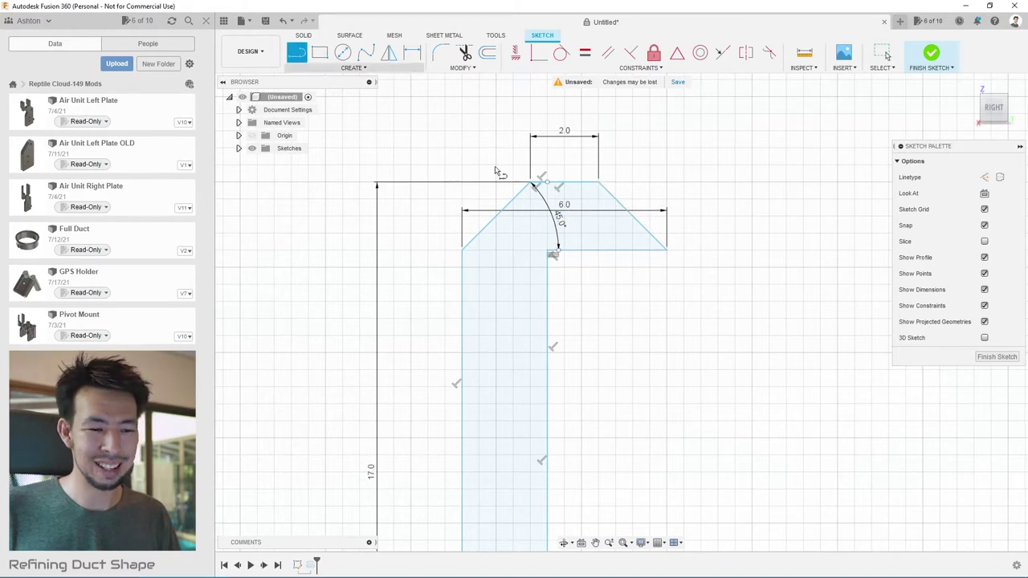
pyautogui.click(664, 250)
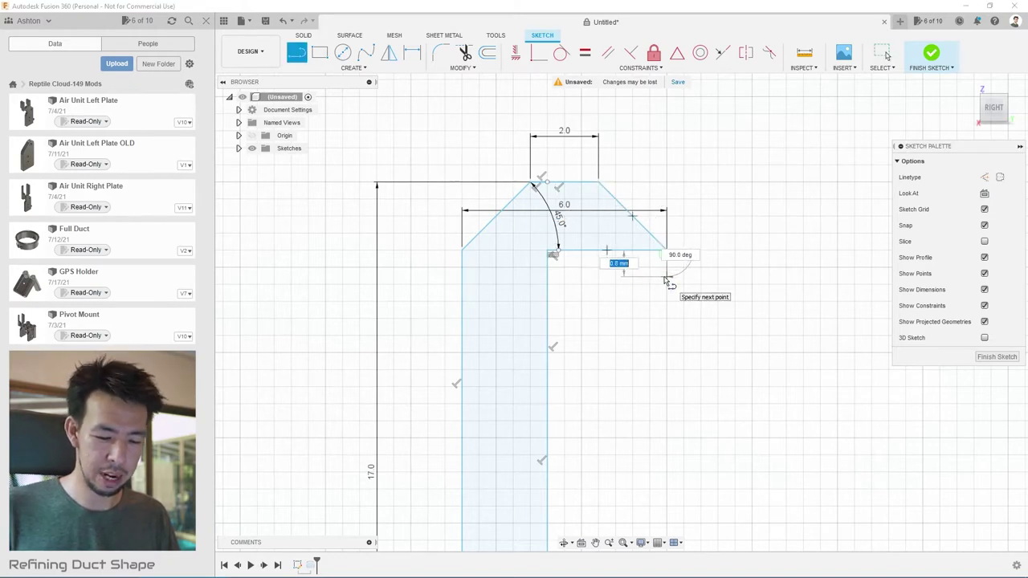
pyautogui.write('1')
pyautogui.press('Return')
pyautogui.press('Escape')
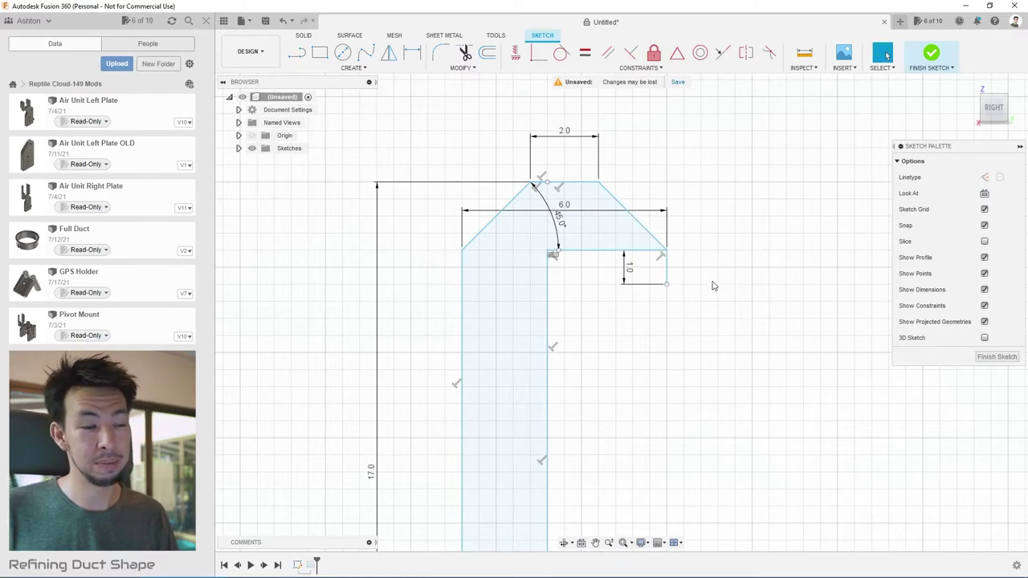
# - Draw a horizontal line from the lower end of the 1 mm line back to the wall's outer edge
pyautogui.press('l')
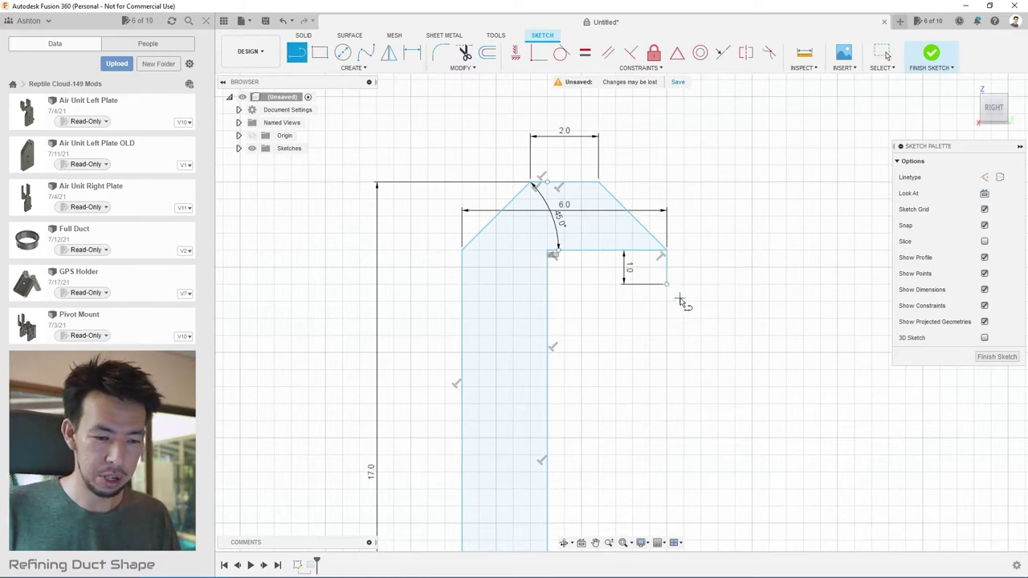
pyautogui.moveTo(666, 283); pyautogui.dragTo(550, 290)
pyautogui.press('Escape')
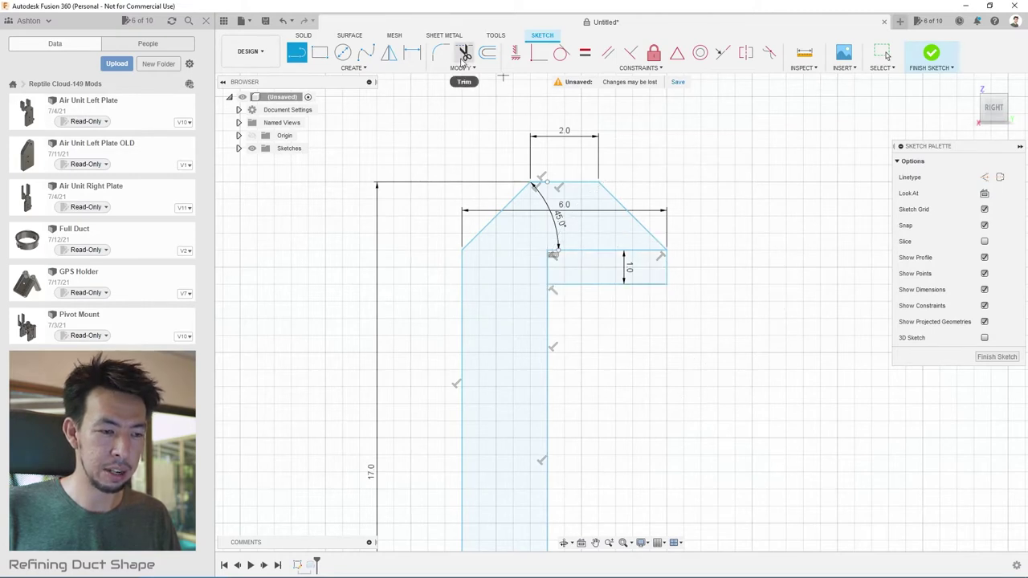
# - Trim the horizontal line above the 1 mm strip and the wall edge segment beside it to merge the upper lip with the wall
pyautogui.click(464, 54)
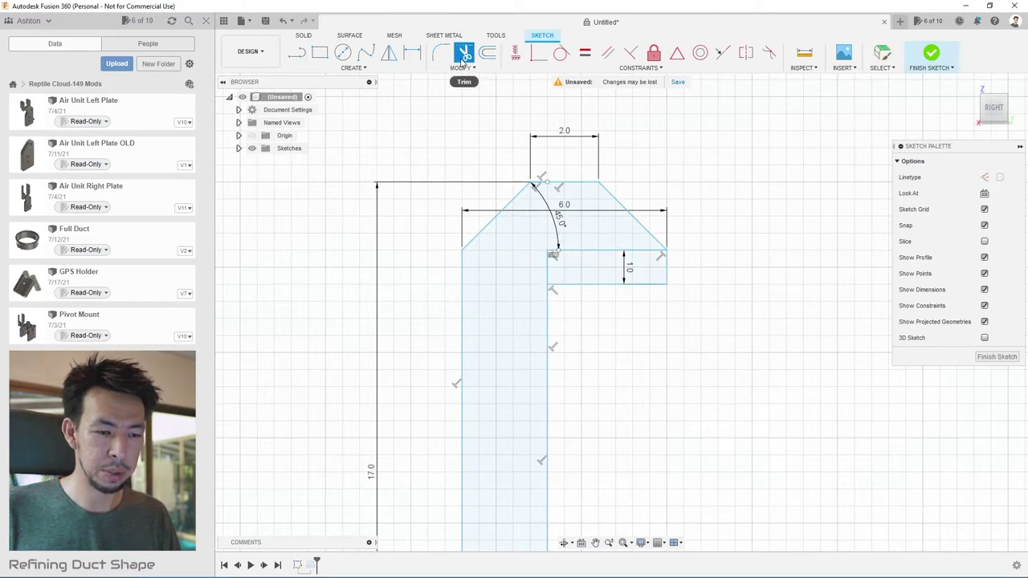
pyautogui.click(610, 252)
pyautogui.click(553, 275)
pyautogui.scroll(-4, 650, 207)
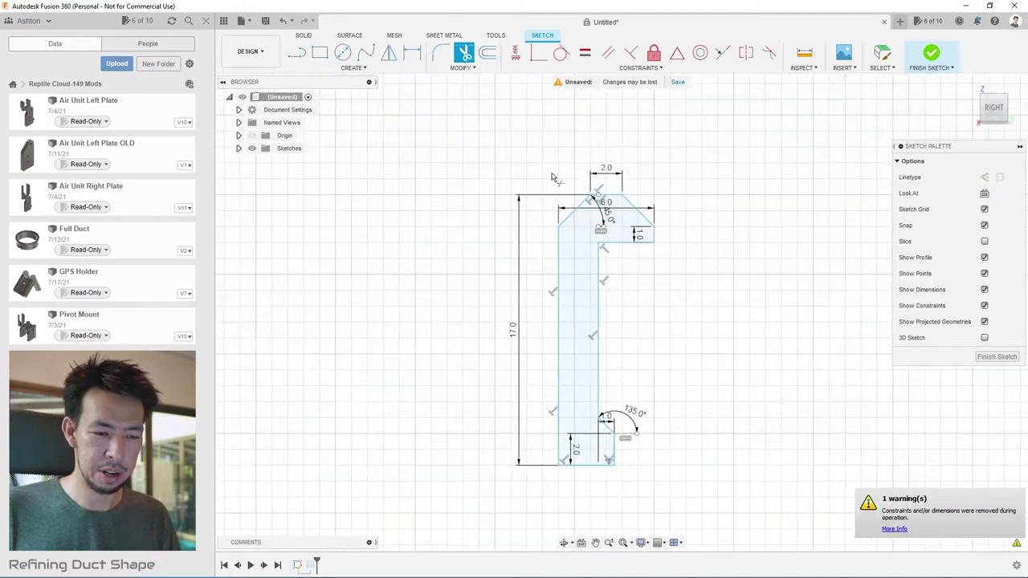
# - Fillet the upper lip's outer corners with a 1 mm radius below the slope and 0.5 mm at the underside
pyautogui.scroll(3, 594, 248)
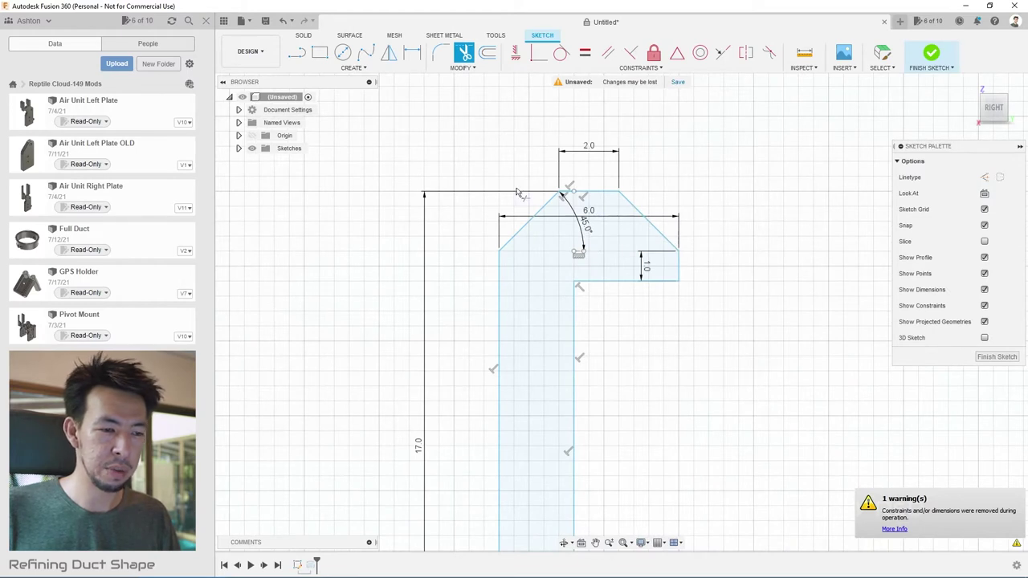
pyautogui.click(441, 53)
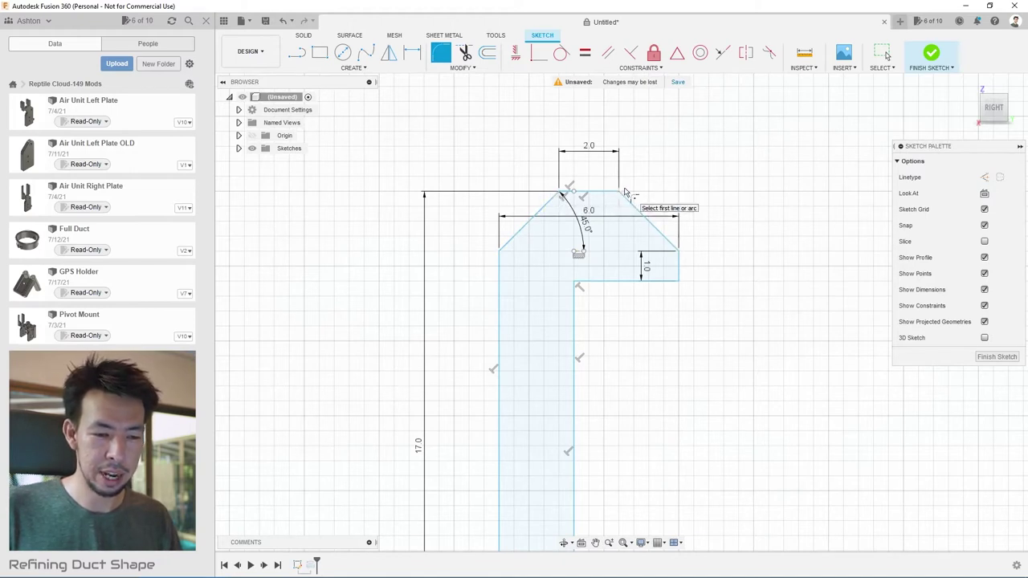
pyautogui.click(678, 252)
pyautogui.write('0.5')
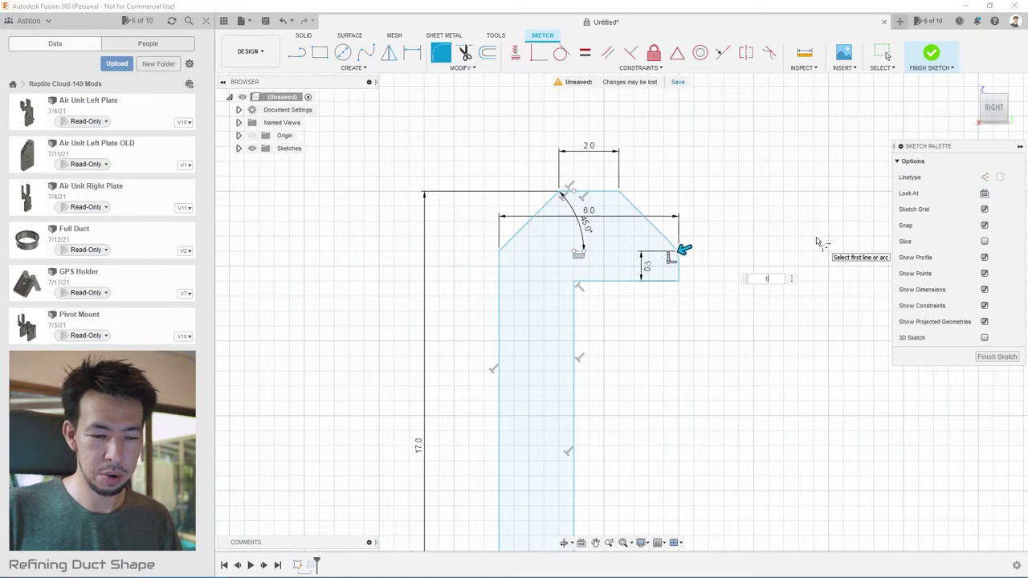
pyautogui.press('Return')
pyautogui.press('Return')
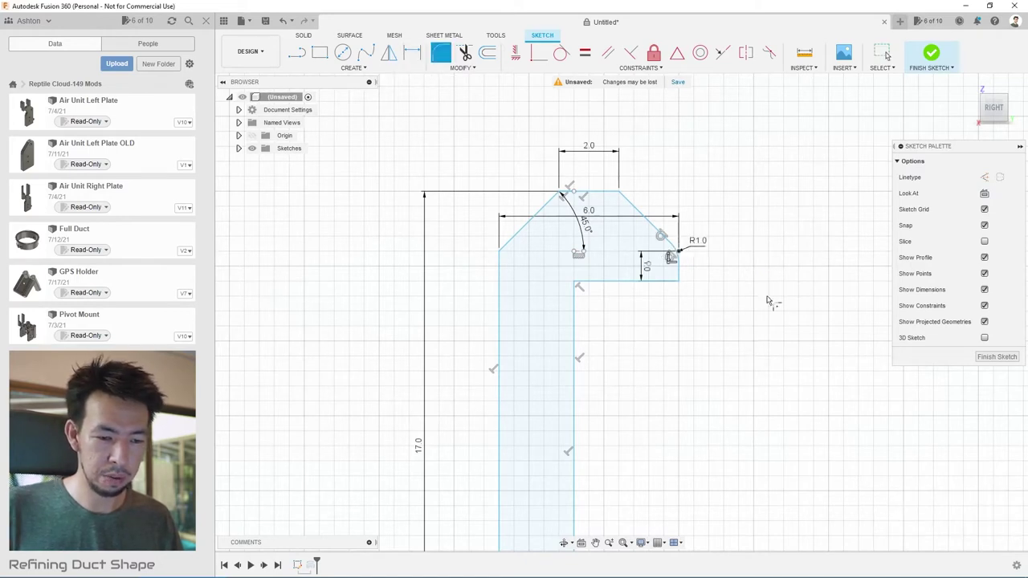
pyautogui.click(681, 284)
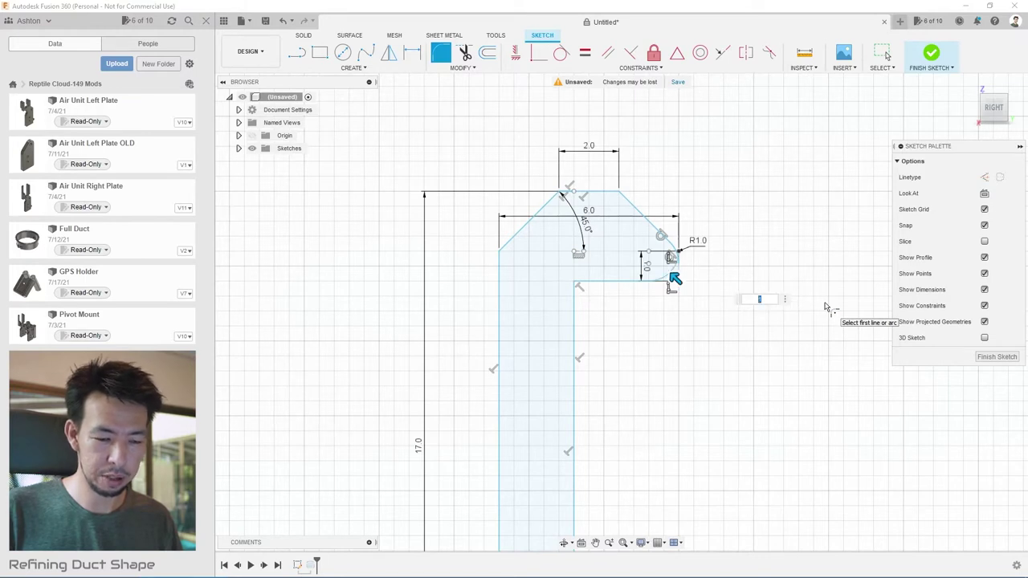
pyautogui.press('Return')
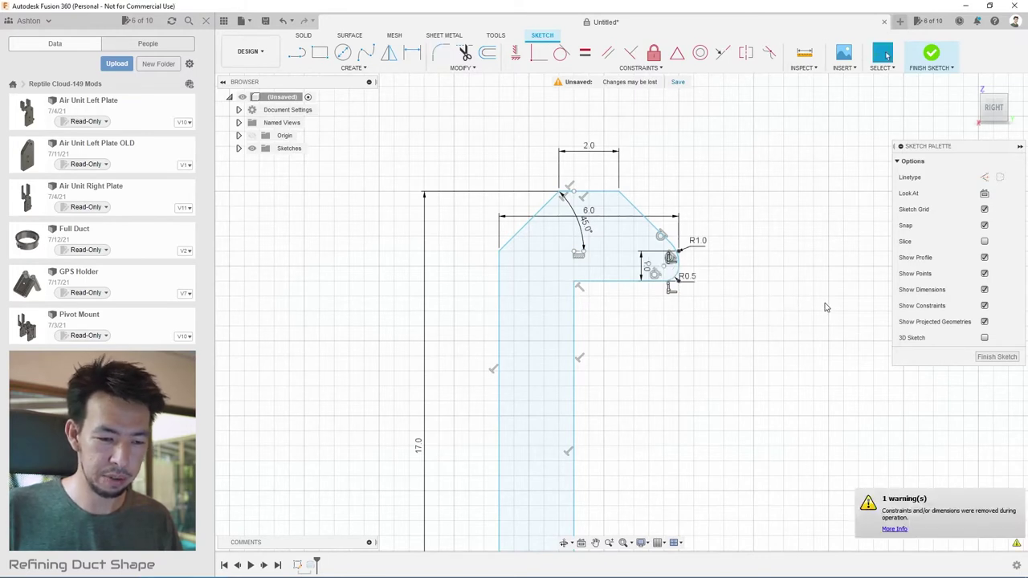
# - Fillet the corner where the lip's underside meets the wall at 1 mm and the inner wall's corner with the 45-degree slope at 5 mm
pyautogui.click(441, 52)
pyautogui.click(580, 289)
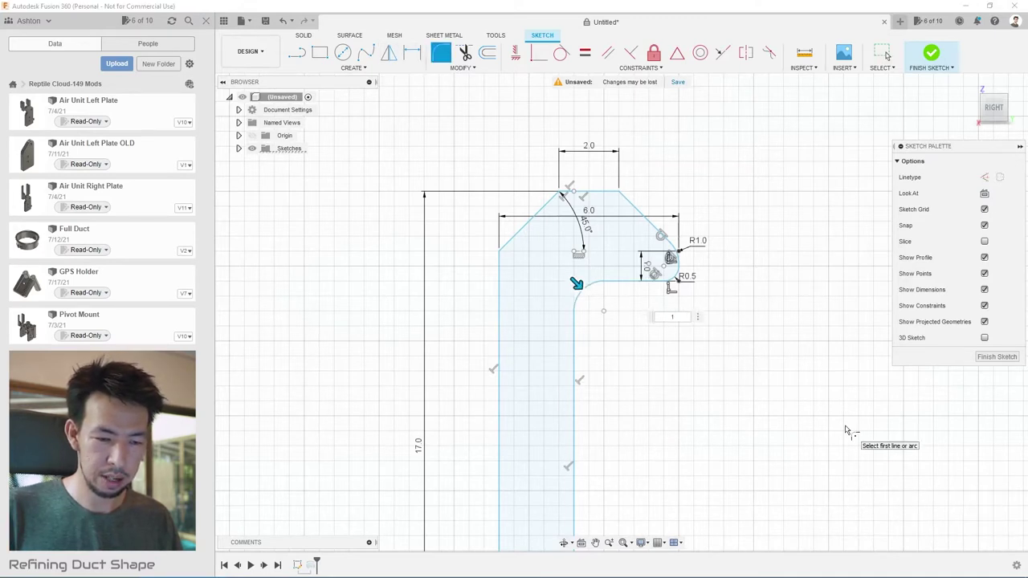
pyautogui.press('Return')
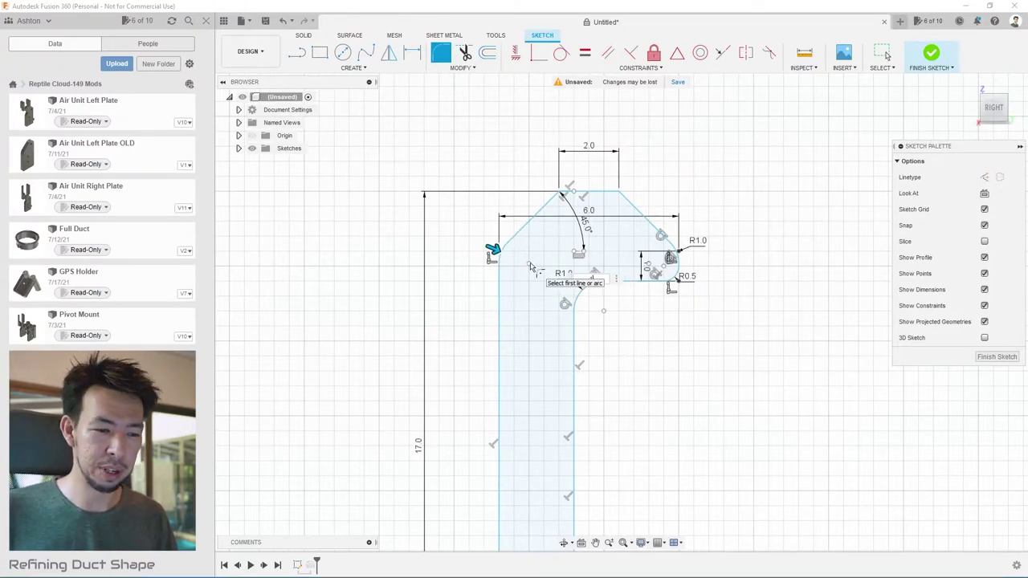
pyautogui.scroll(2, 530, 268)
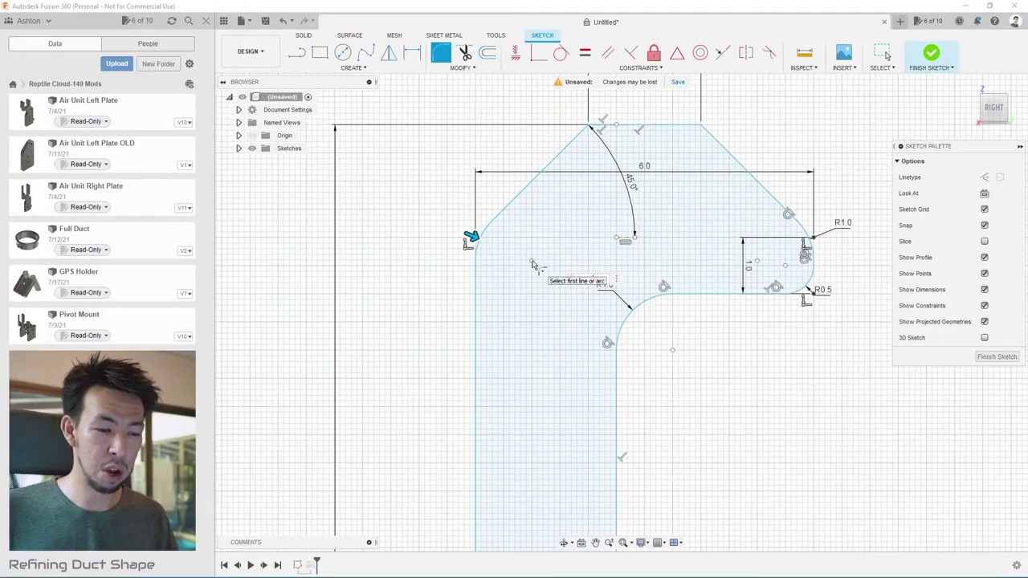
pyautogui.write('1')
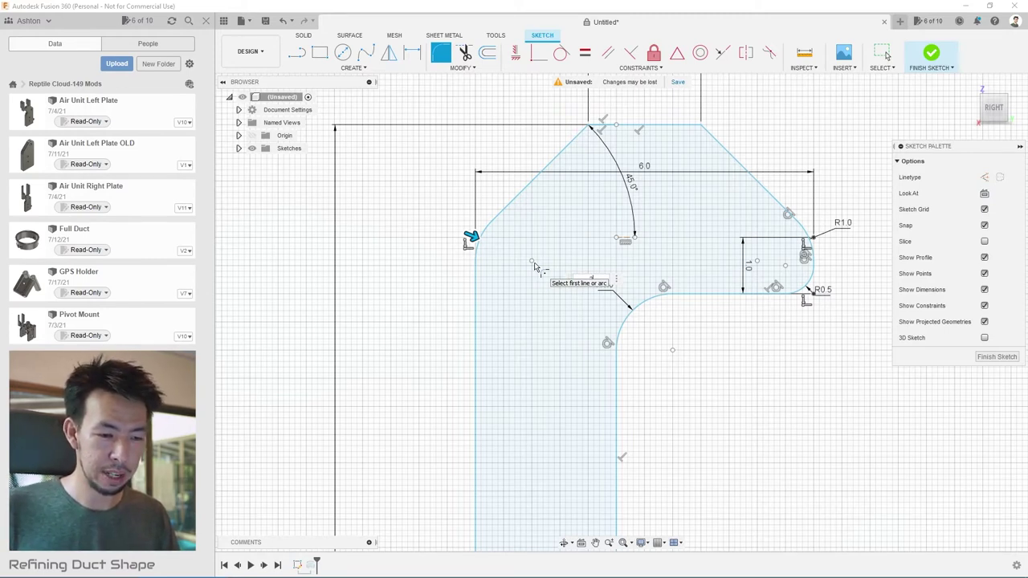
pyautogui.click(534, 268)
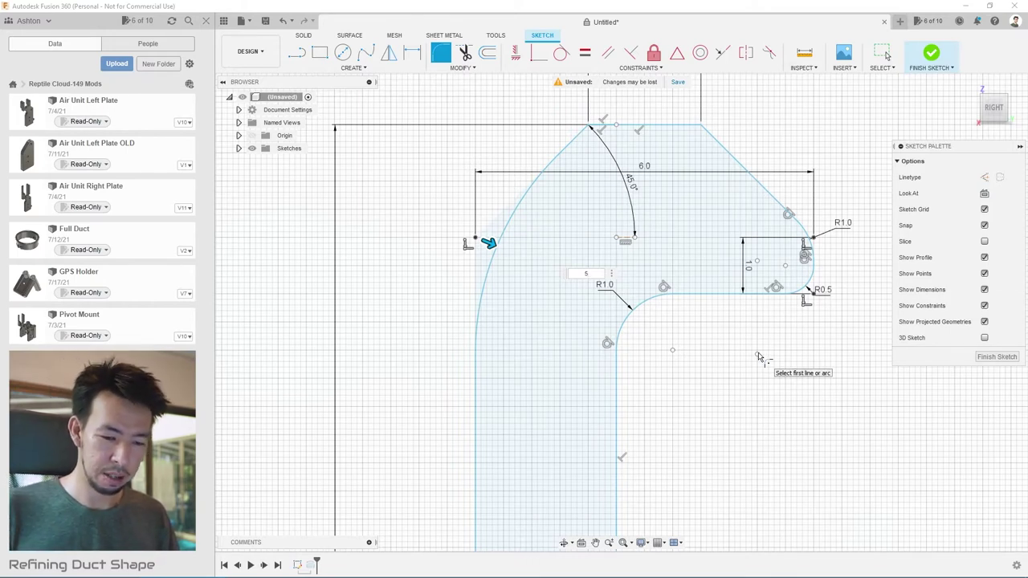
pyautogui.press('Return')
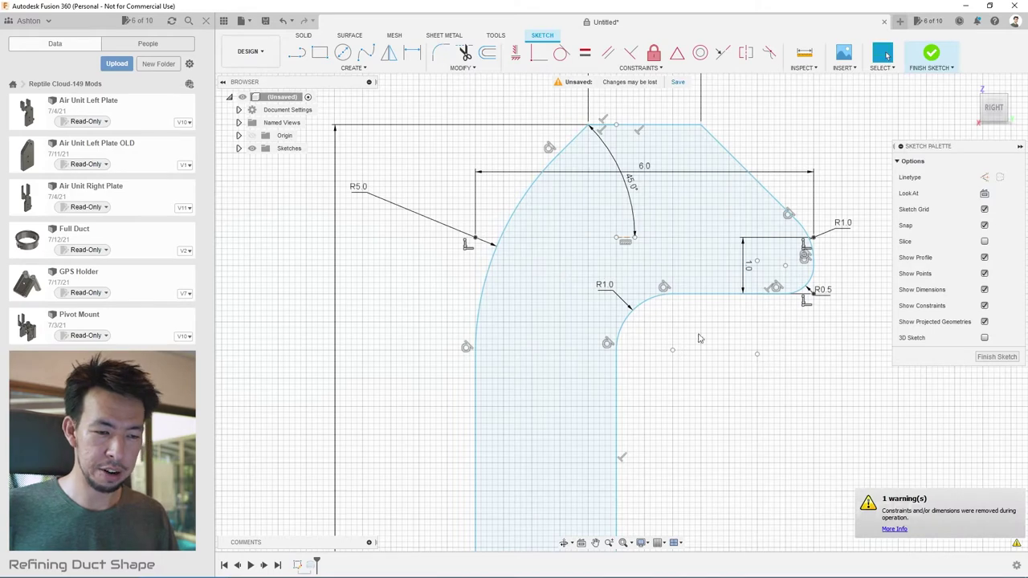
# - Examine the whole wall profile, including the filleted upper lip and the chamfered lower lip
pyautogui.scroll(-5, 631, 308)
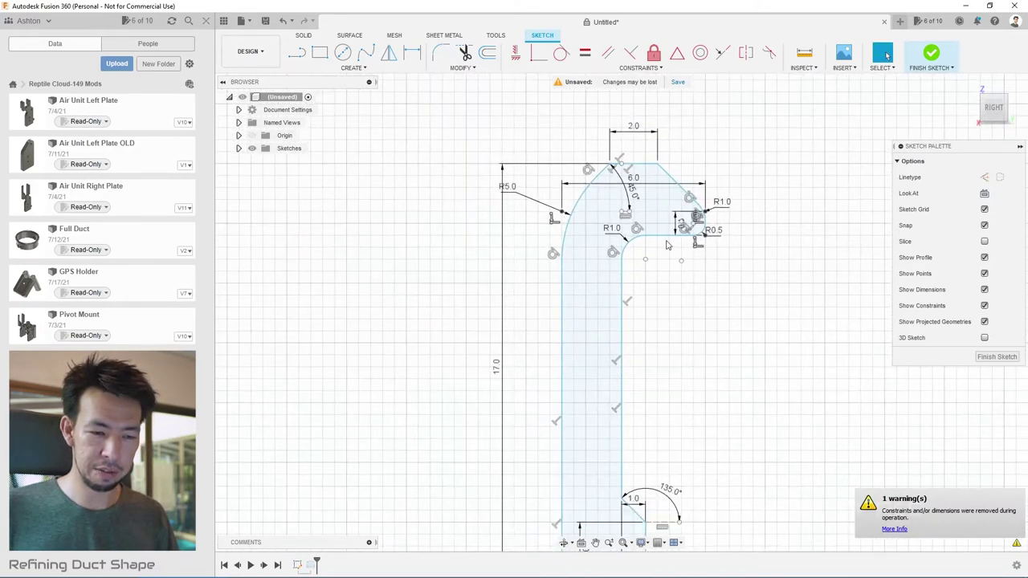
pyautogui.scroll(-4, 624, 227)
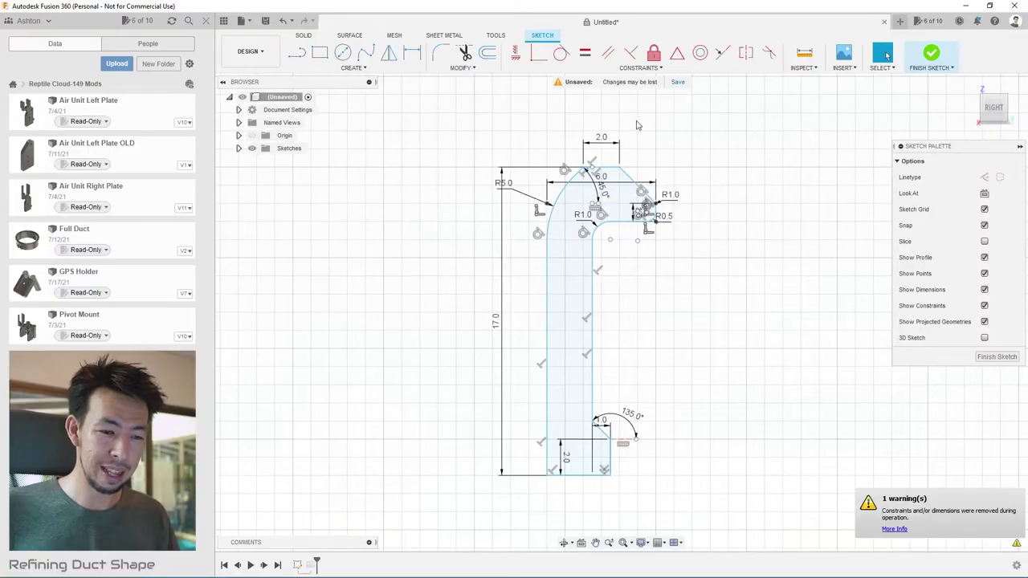
pyautogui.scroll(5, 651, 495)
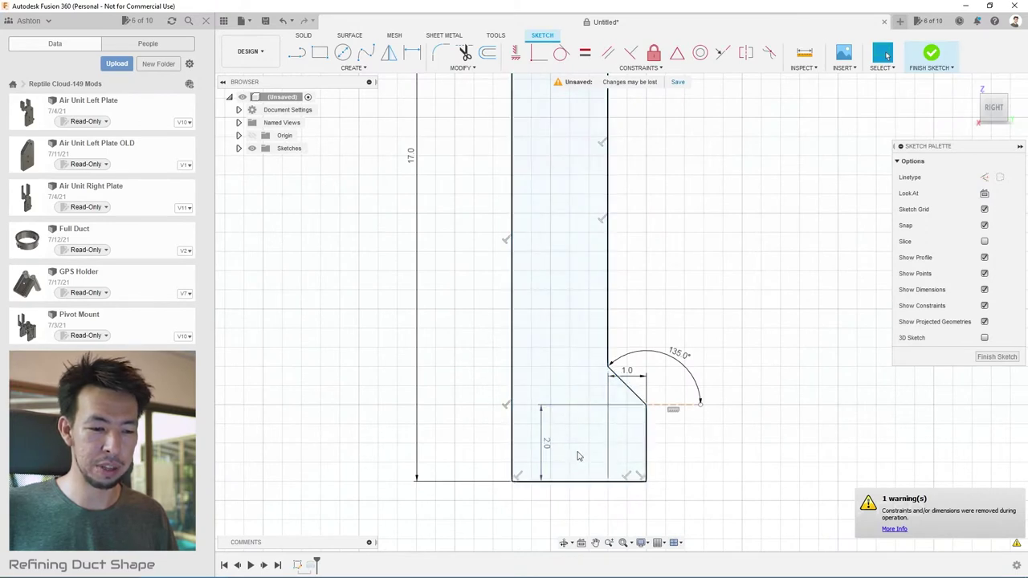
pyautogui.scroll(-3, 573, 437)
pyautogui.click(607, 470)
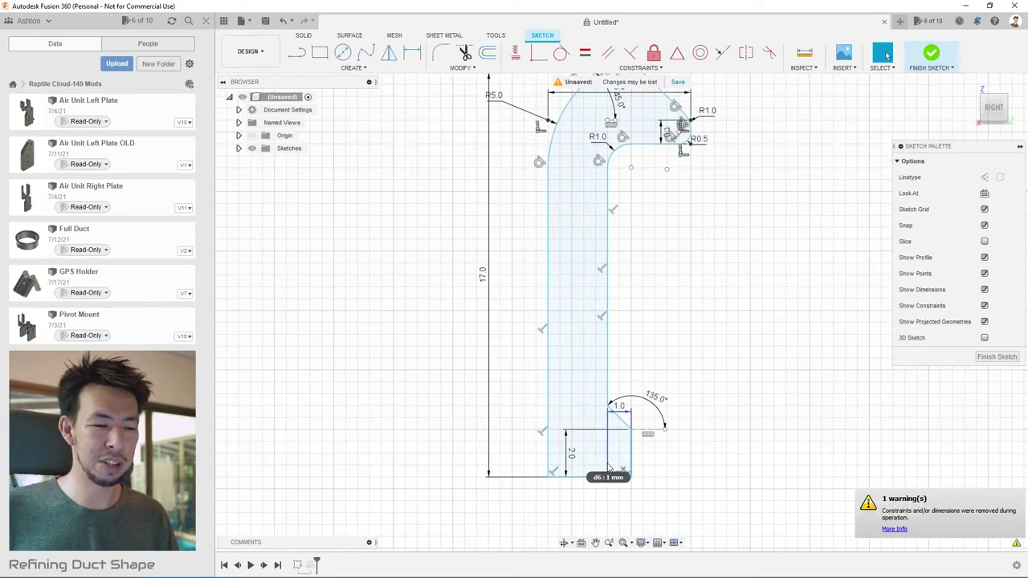
pyautogui.press('Delete')
pyautogui.scroll(-1, 589, 337)
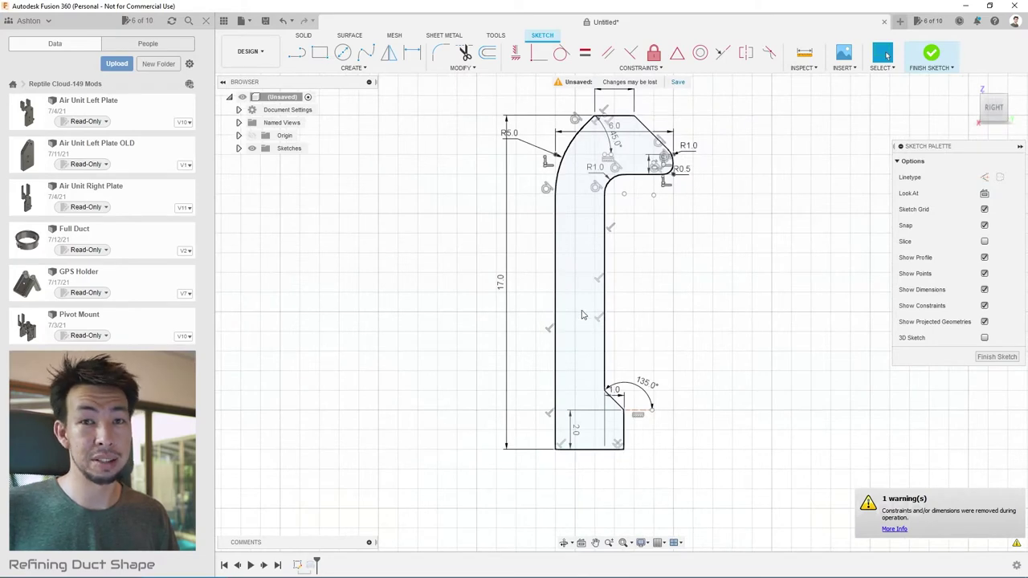
pyautogui.scroll(-1, 583, 315)
pyautogui.scroll(-1, 793, 259)
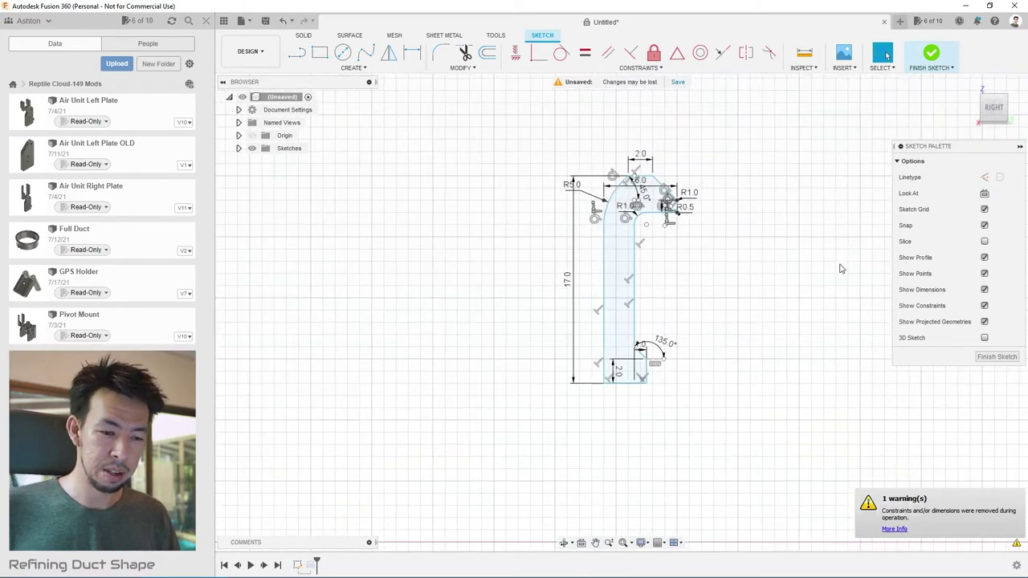
pyautogui.scroll(-2, 842, 268)
pyautogui.scroll(-1, 848, 274)
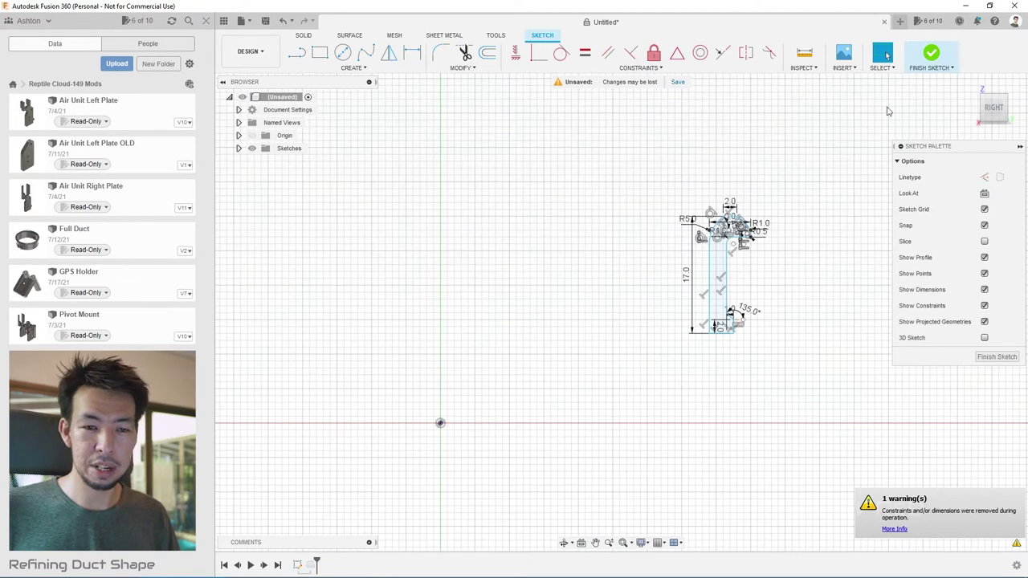
# - Finish the profile sketch to update the revolved duct and inspect the ring from an angled 3D view
pyautogui.click(932, 54)
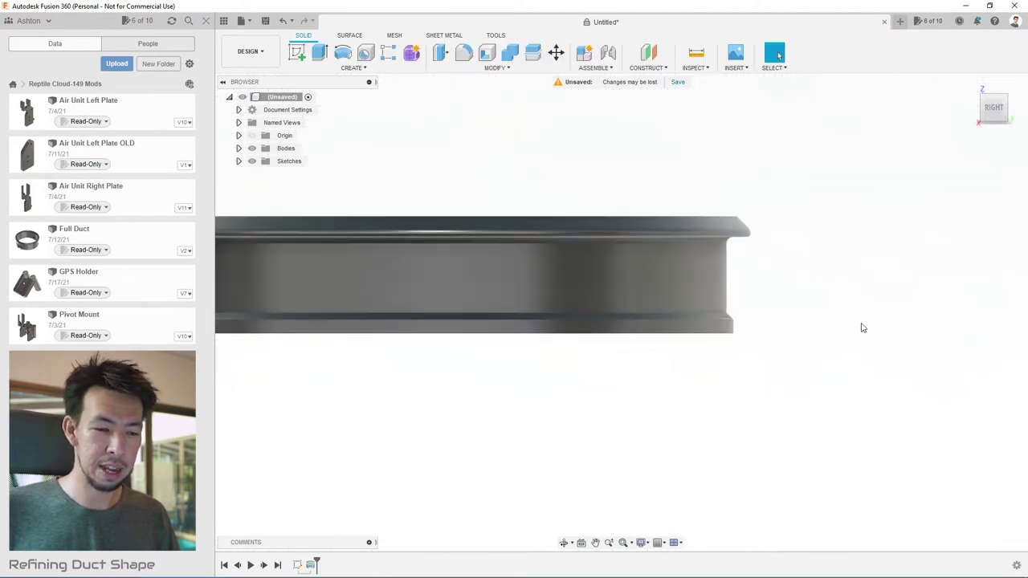
pyautogui.click(1003, 99)
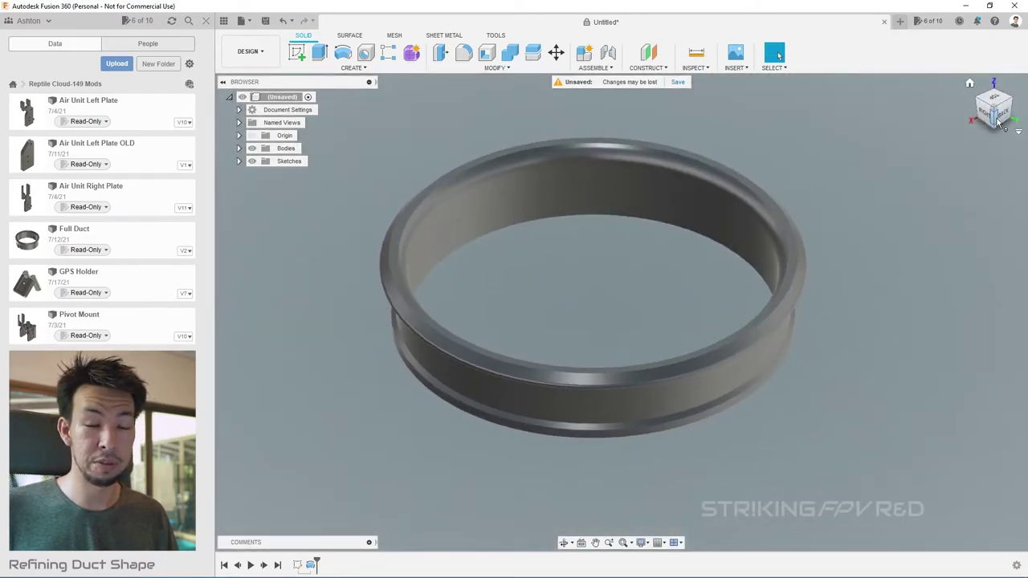
pyautogui.moveTo(620, 312)
pyautogui.keyDown('shift'); pyautogui.mouseDown(button='middle')
pyautogui.moveTo(620, 265)
pyautogui.moveTo(621, 307)
pyautogui.moveTo(858, 253)
pyautogui.mouseUp(button='middle'); pyautogui.keyUp('shift')
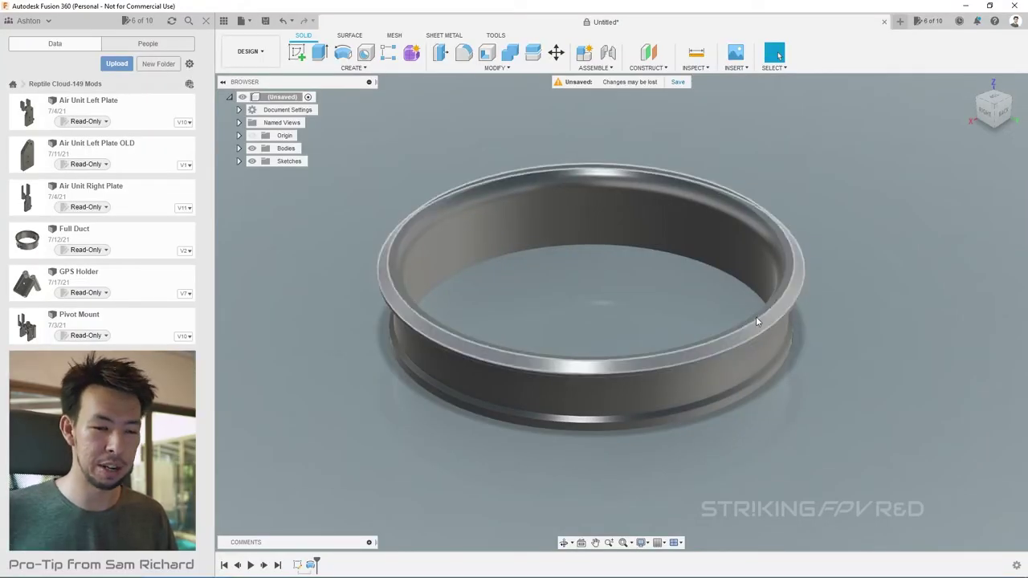
pyautogui.keyDown('shift'); pyautogui.moveTo(590, 305); pyautogui.dragTo(626, 297, button='middle'); pyautogui.keyUp('shift')
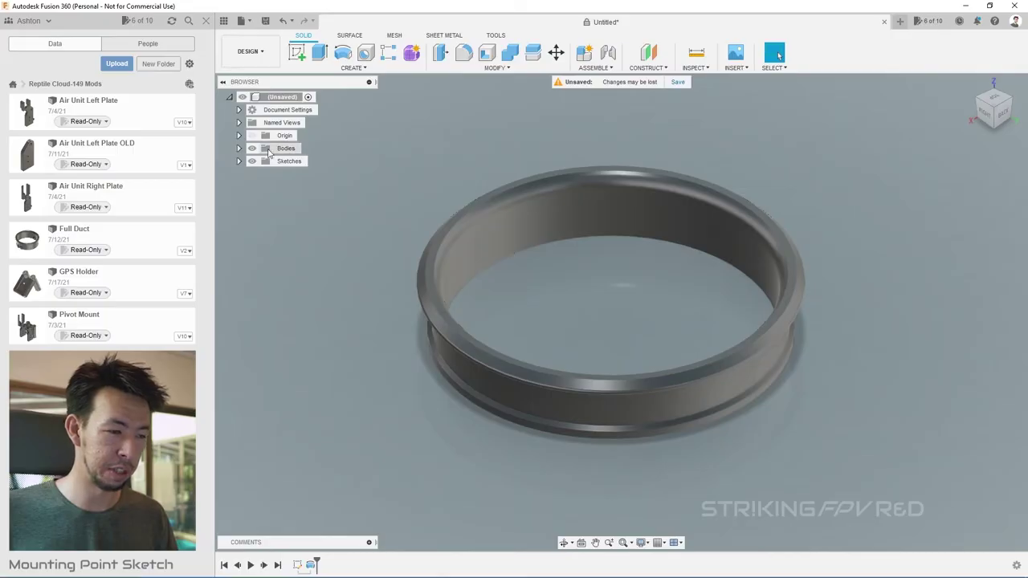
# - Hide the duct body and start a new sketch on the horizontal origin plane
pyautogui.click(256, 152)
pyautogui.click(252, 149)
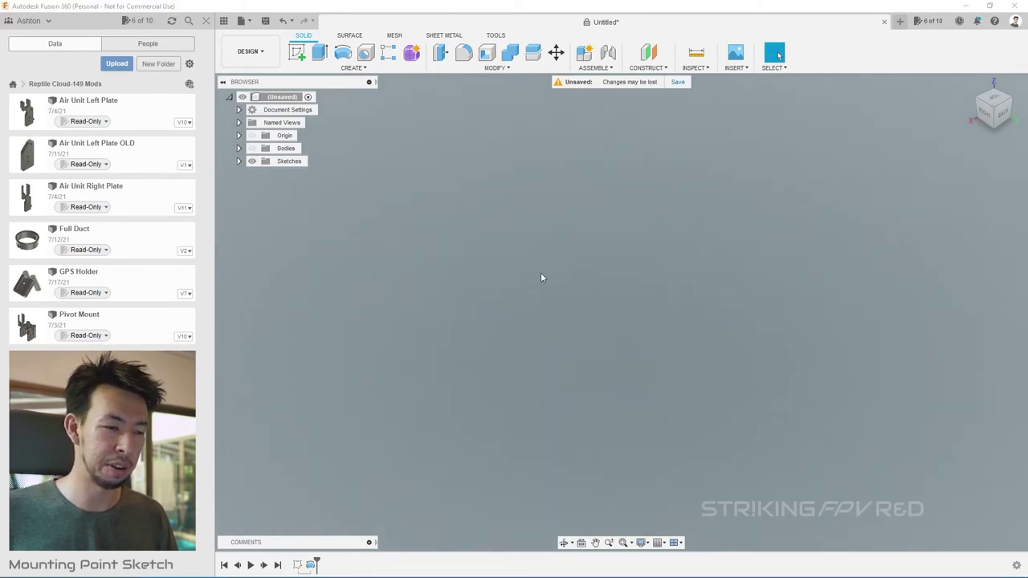
pyautogui.click(298, 53)
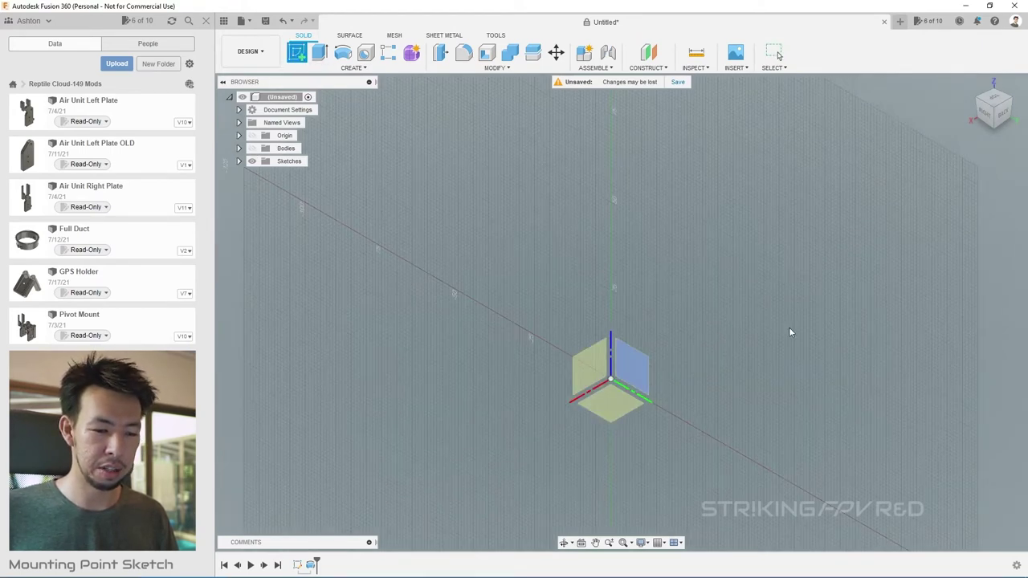
pyautogui.click(613, 412)
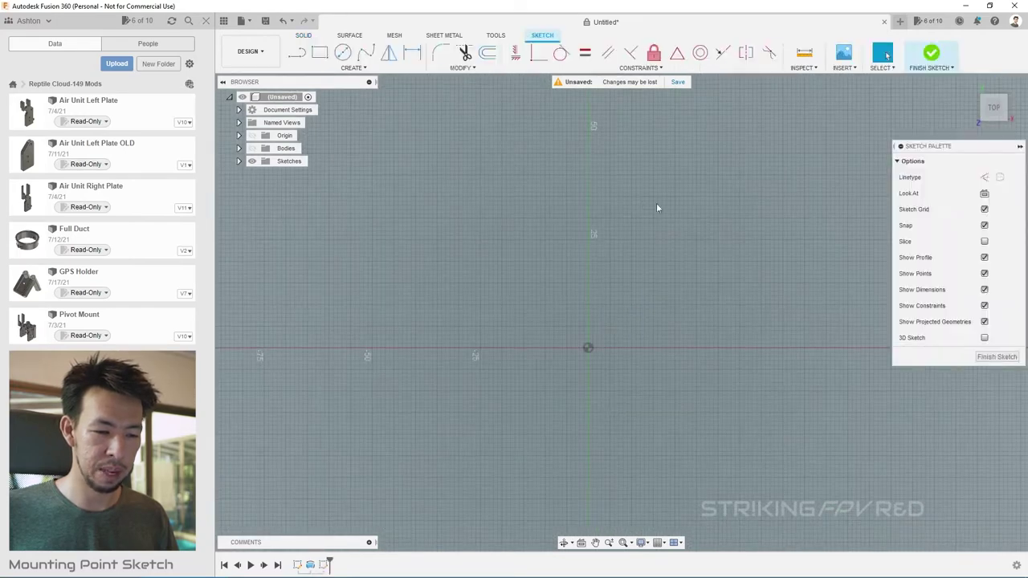
# - Draw a circle centred on the origin with a diameter of 39.75*2 mm
pyautogui.click(342, 52)
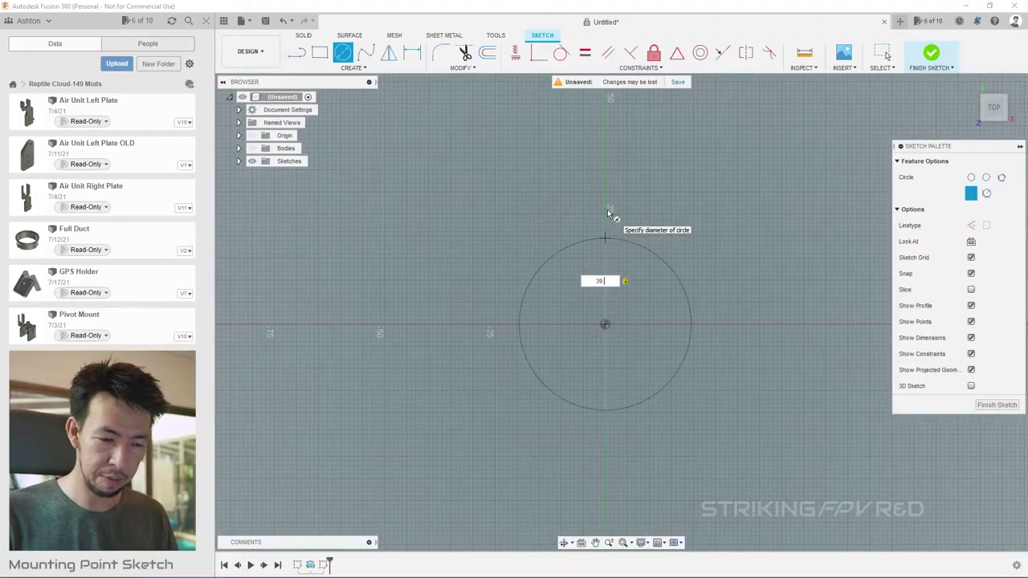
pyautogui.write('.75')
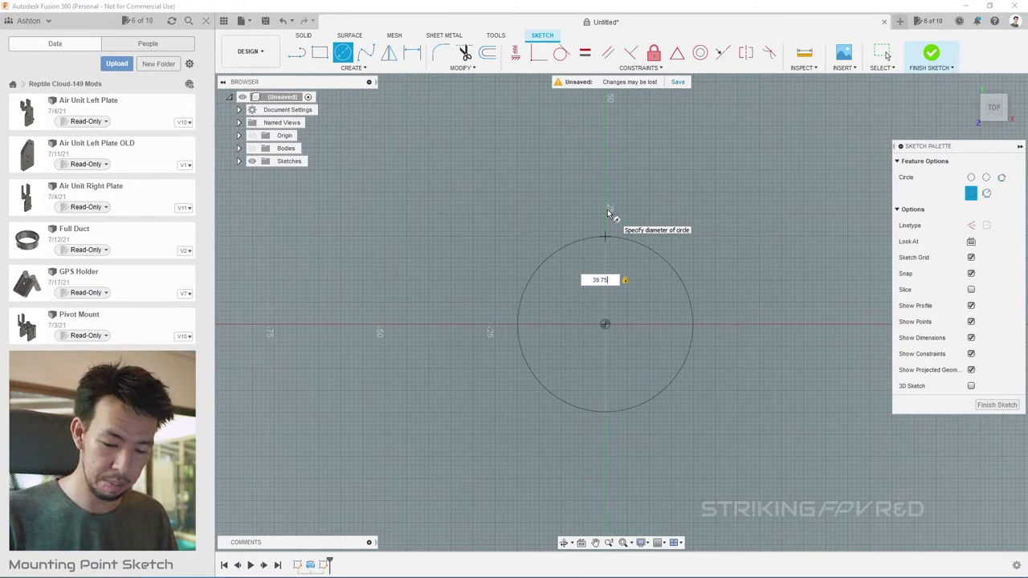
pyautogui.write('*2')
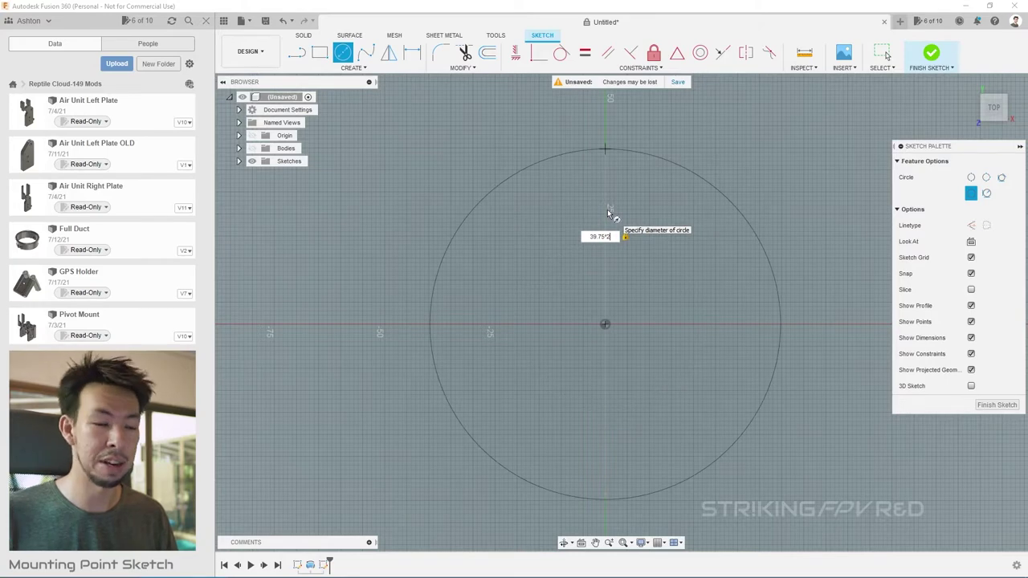
pyautogui.press('Return')
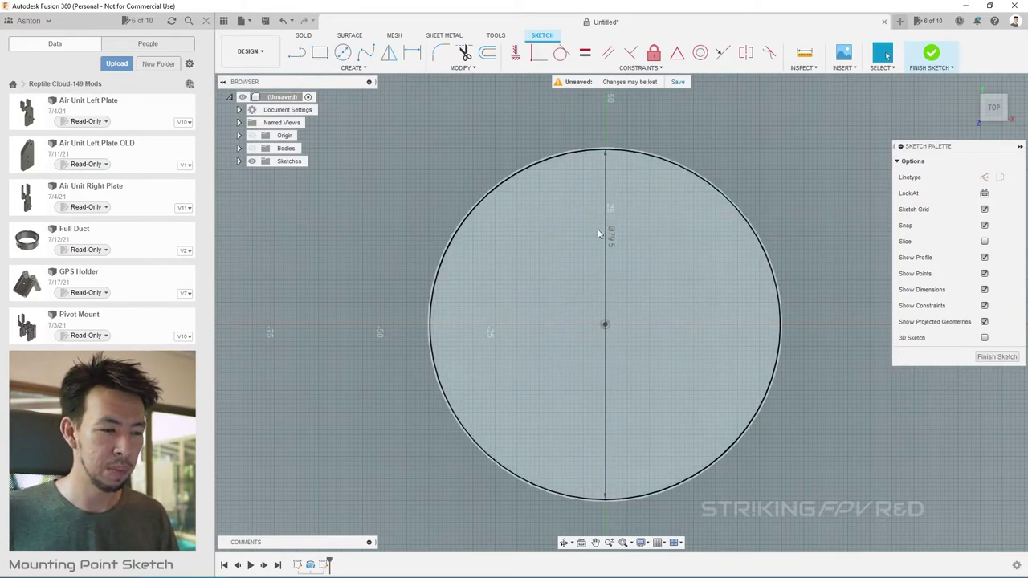
# - Draw a 1.7 mm diameter circle centred where the large circle crosses the vertical axis above the origin
pyautogui.click(346, 57)
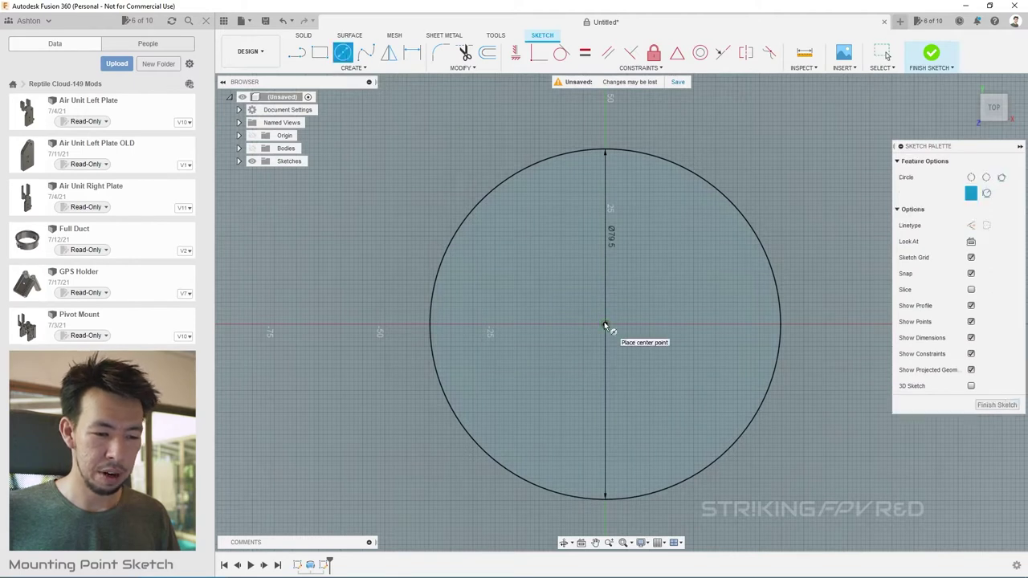
pyautogui.click(605, 150)
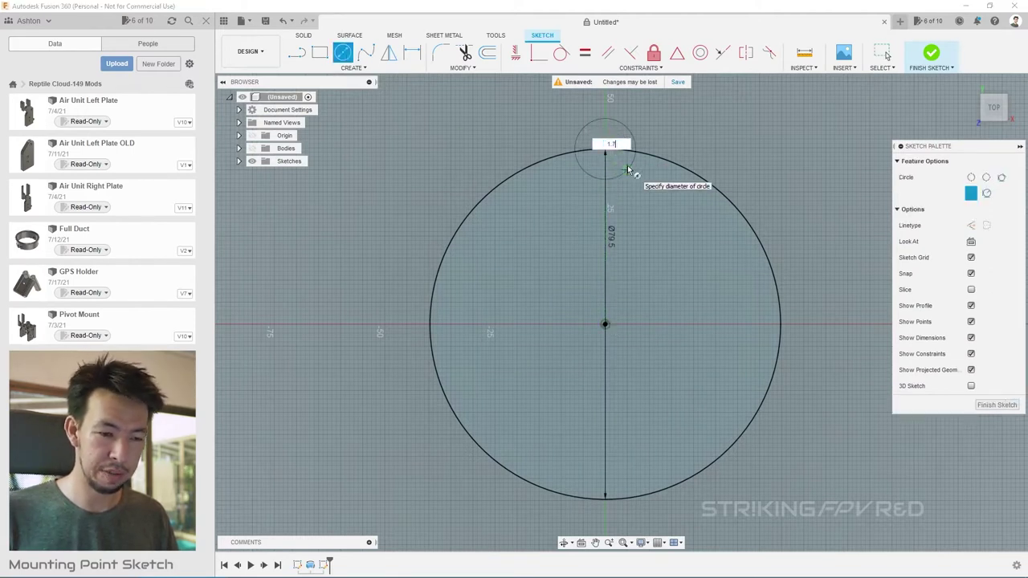
pyautogui.write('1.7')
pyautogui.press('Return')
pyautogui.press('Escape')
pyautogui.scroll(3, 611, 152)
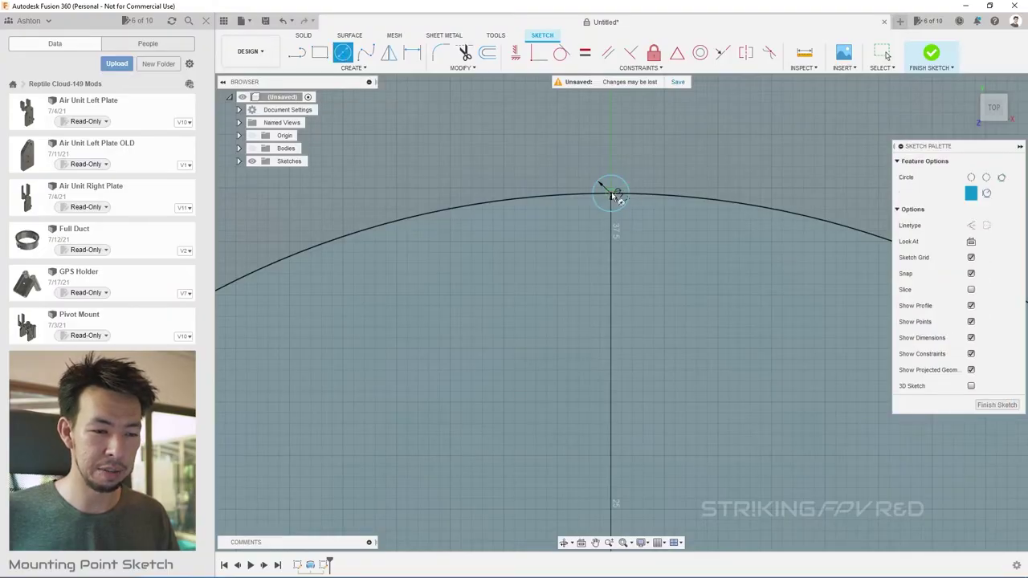
# - Draw a larger circle concentric with the 1.7 mm circle for the mounting point's outline
pyautogui.click(612, 195)
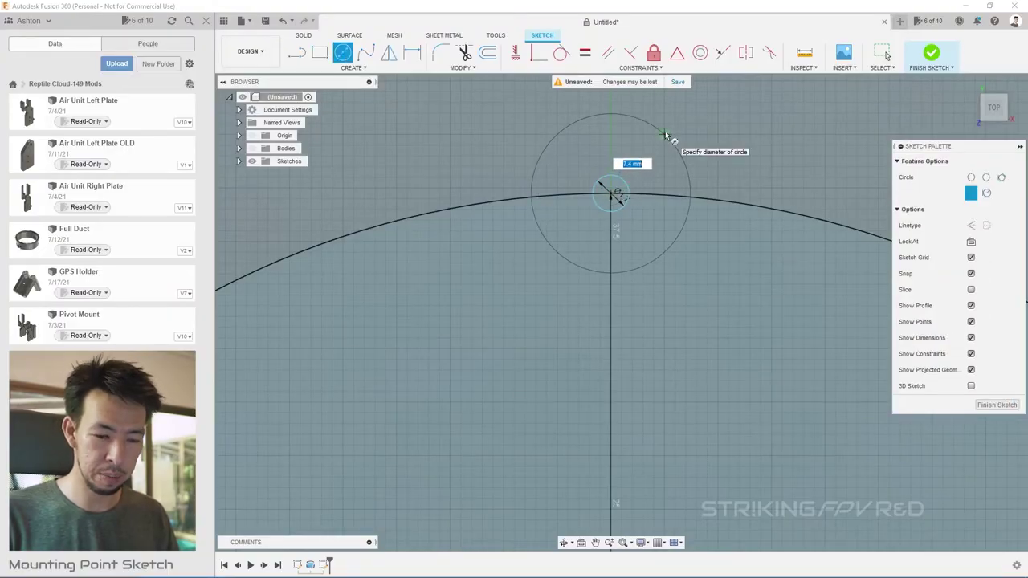
pyautogui.press('Return')
pyautogui.press('Escape')
pyautogui.scroll(-6, 528, 133)
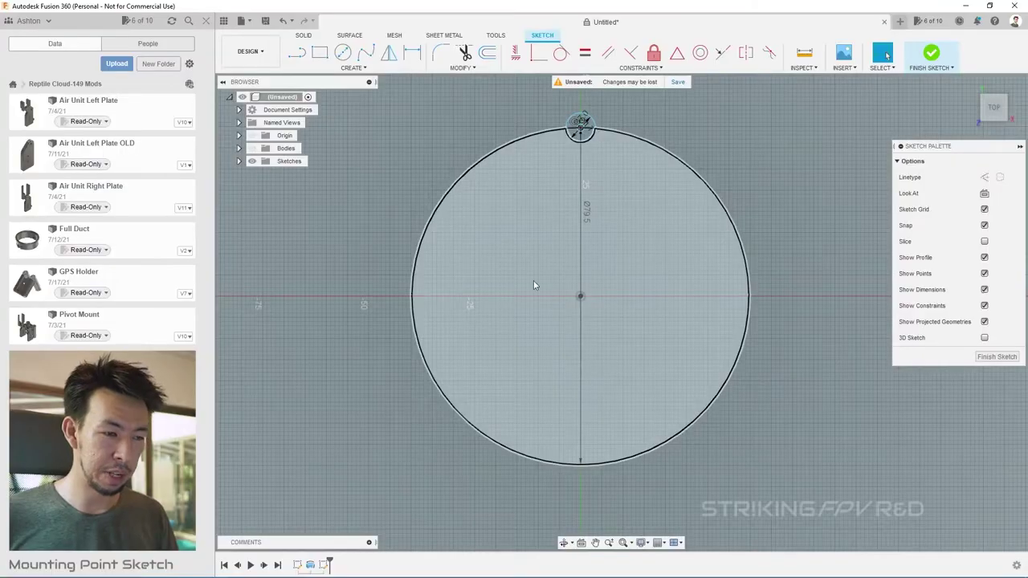
# - Draw a 1.7 mm diameter circle centred on the lower-right arc of the large circle
pyautogui.click(343, 53)
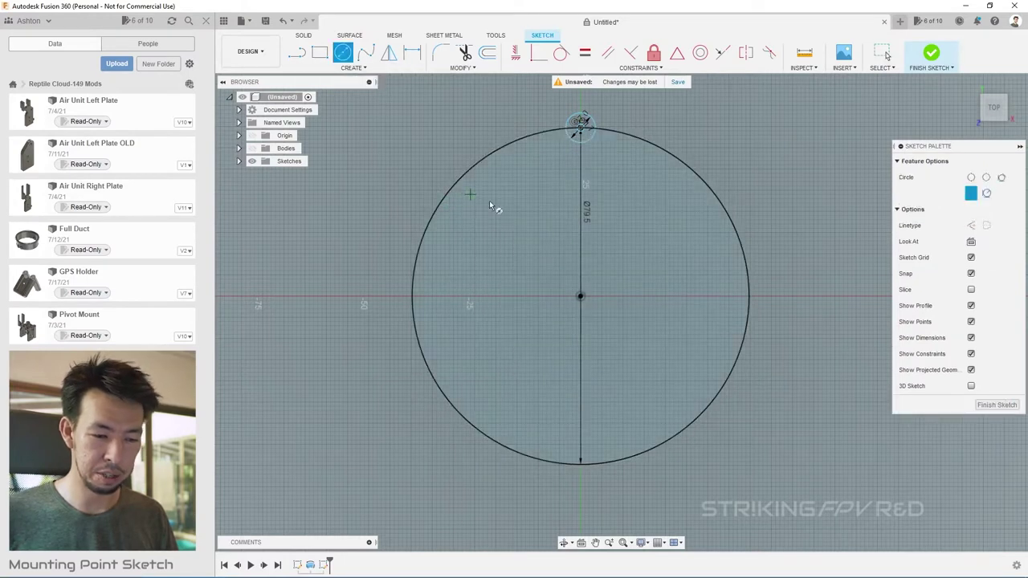
pyautogui.click(678, 436)
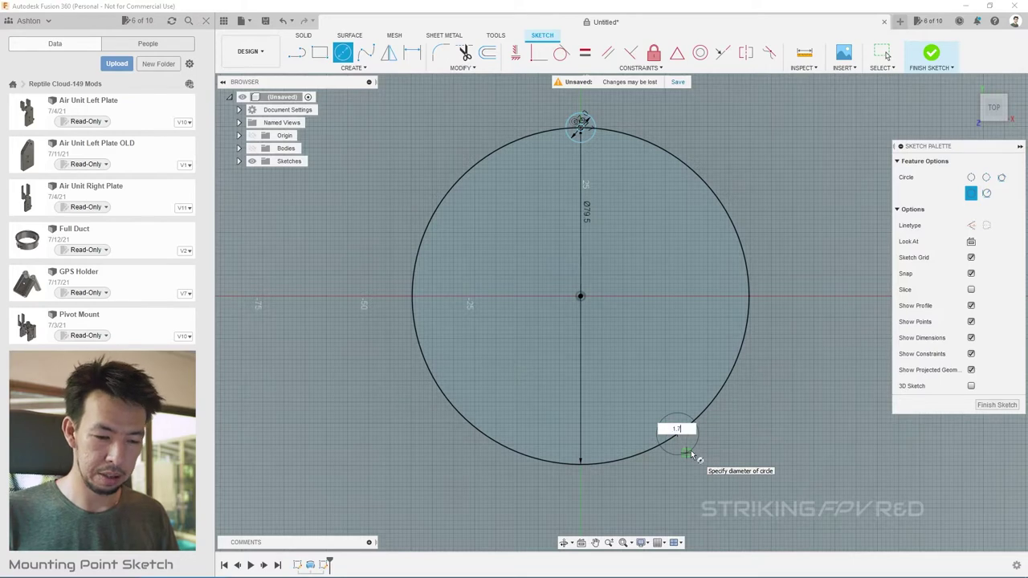
pyautogui.press('Return')
pyautogui.press('Escape')
# - Draw a 7 mm diameter circle concentric with the small hole on the large circle's lower-right arc
pyautogui.scroll(5, 674, 425)
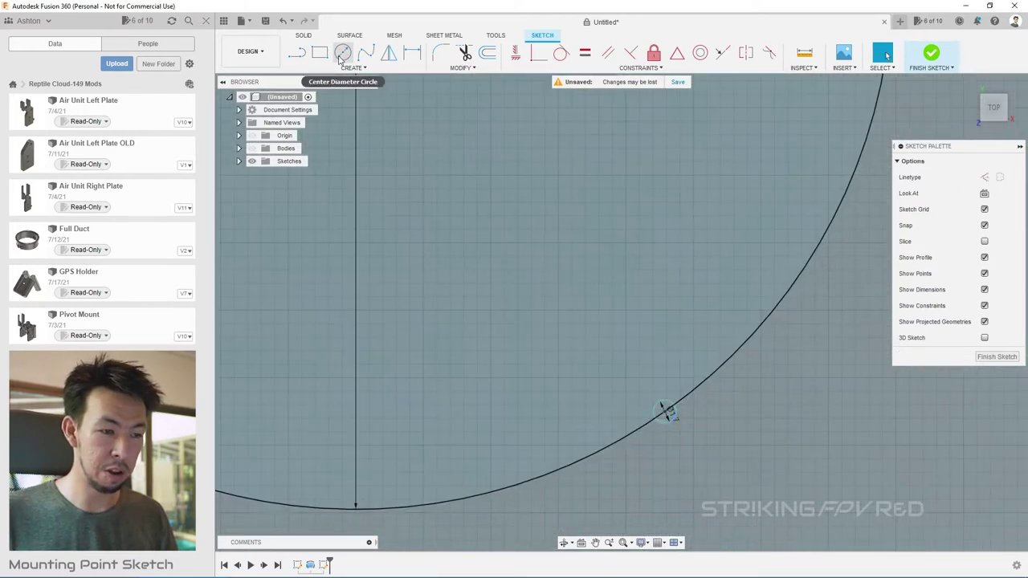
pyautogui.click(343, 53)
pyautogui.click(665, 411)
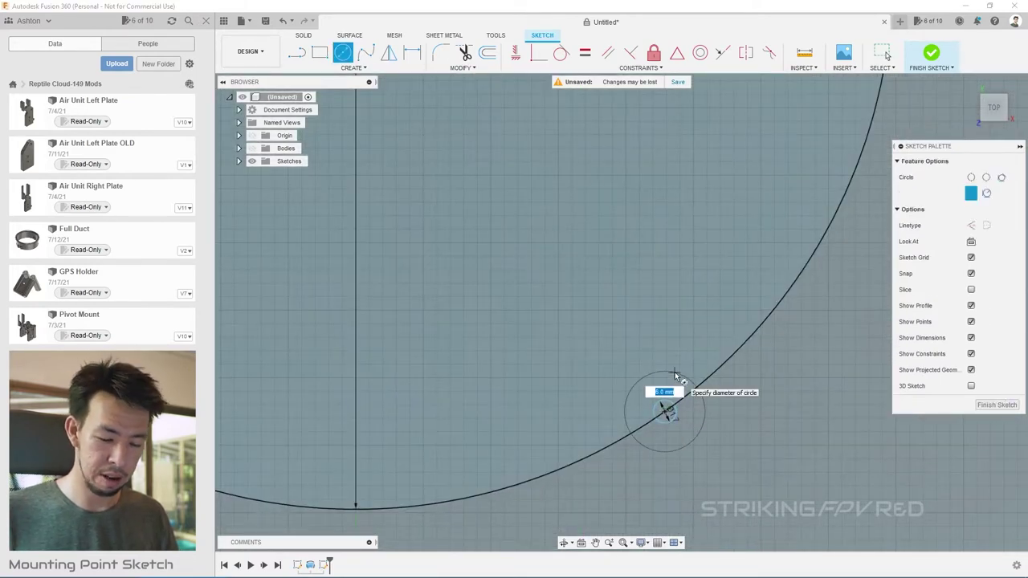
pyautogui.write('7')
pyautogui.press('Return')
pyautogui.press('Escape')
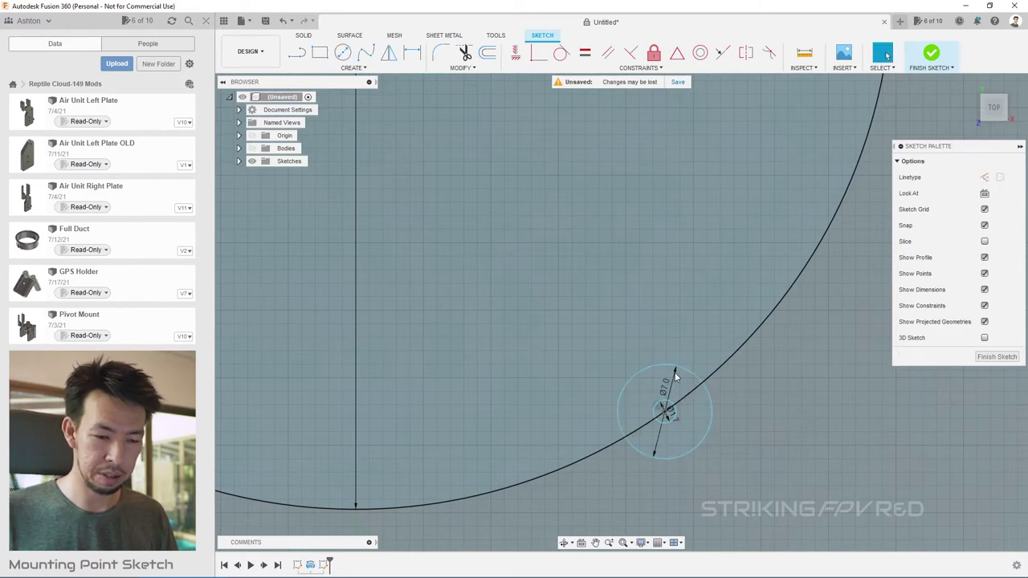
# - Draw a 1.7 mm diameter circle centred on the lower-left arc of the large circle
pyautogui.scroll(-3, 817, 420)
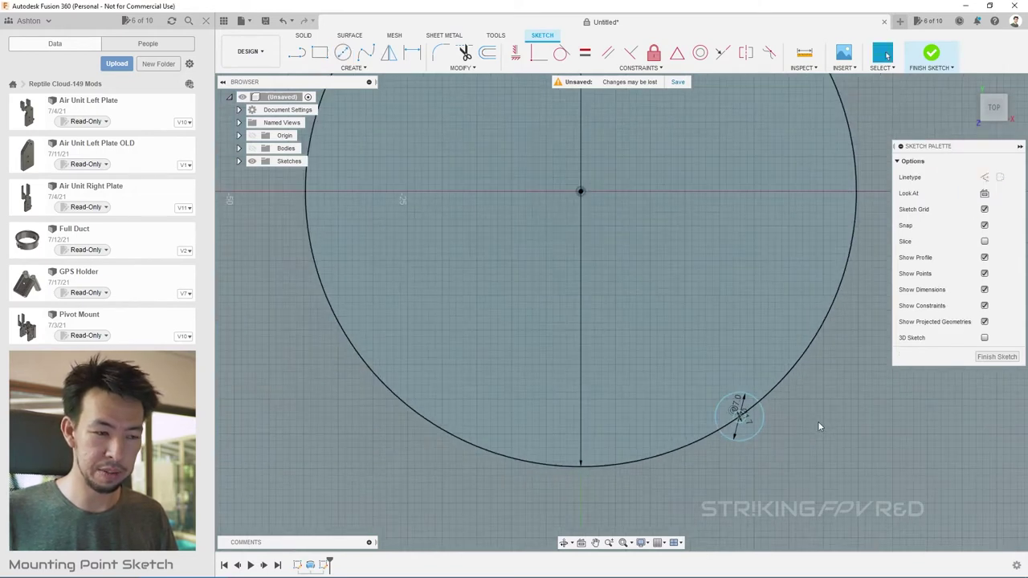
pyautogui.click(345, 58)
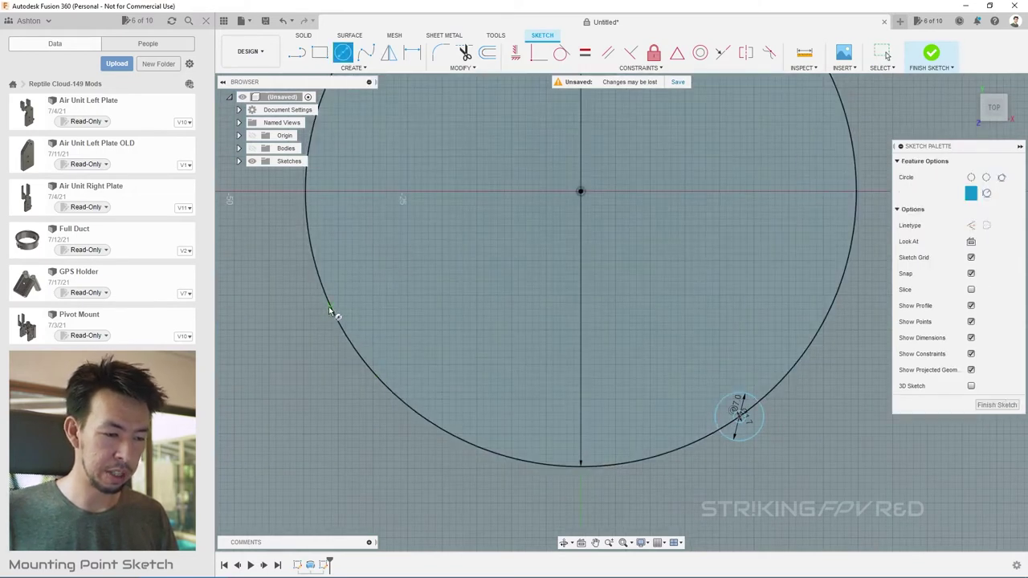
pyautogui.click(330, 307)
pyautogui.write('1')
pyautogui.press('Return')
pyautogui.press('Escape')
# - Draw a 7 mm diameter circle concentric with the small hole on the large circle's lower-left arc
pyautogui.click(345, 54)
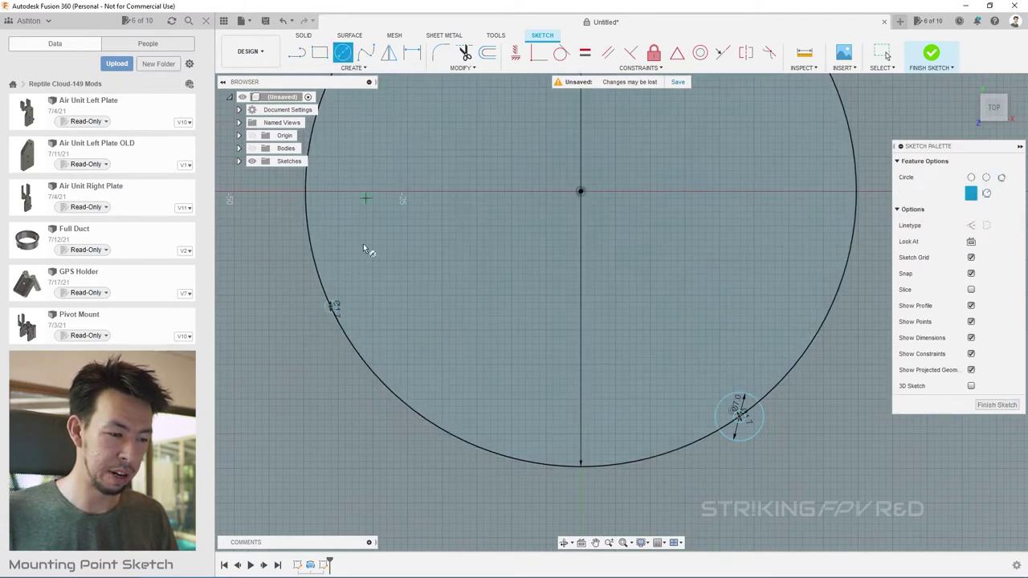
pyautogui.click(330, 307)
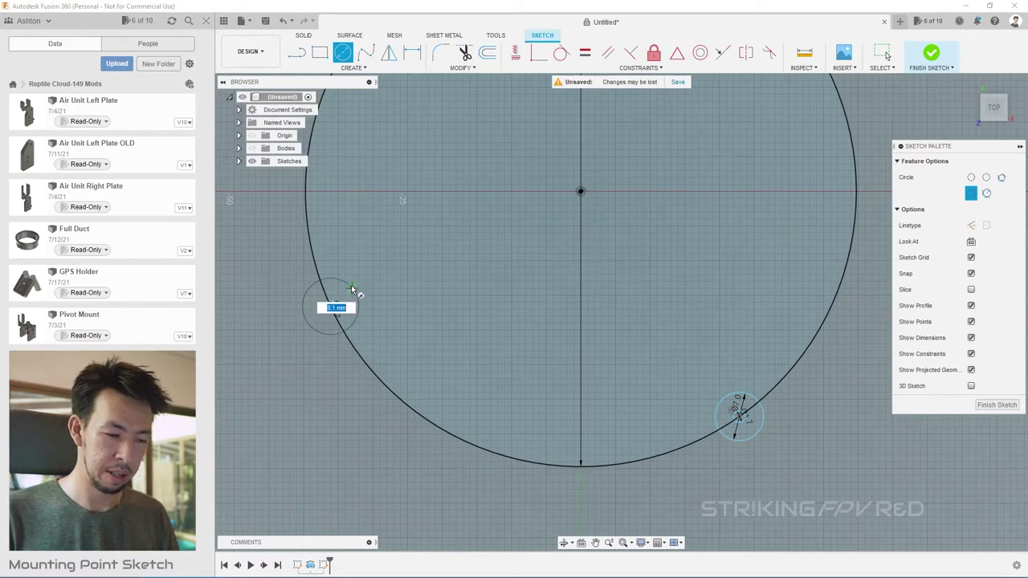
pyautogui.write('1')
pyautogui.press('Return')
pyautogui.press('Escape')
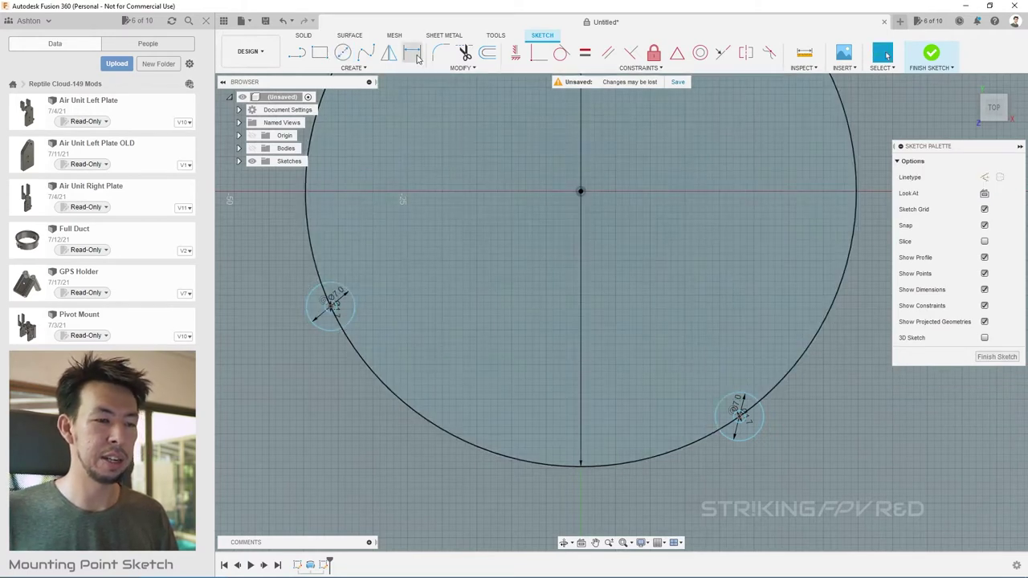
# - Dimension the horizontal distance from the lower-left mounting hole's centre to the origin as 7.5 mm
pyautogui.click(412, 54)
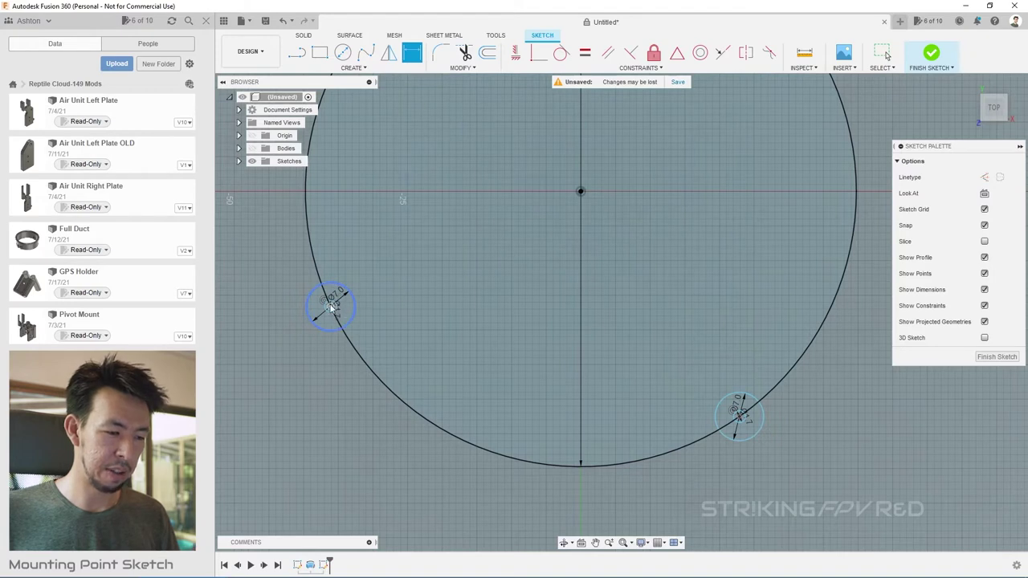
pyautogui.click(580, 193)
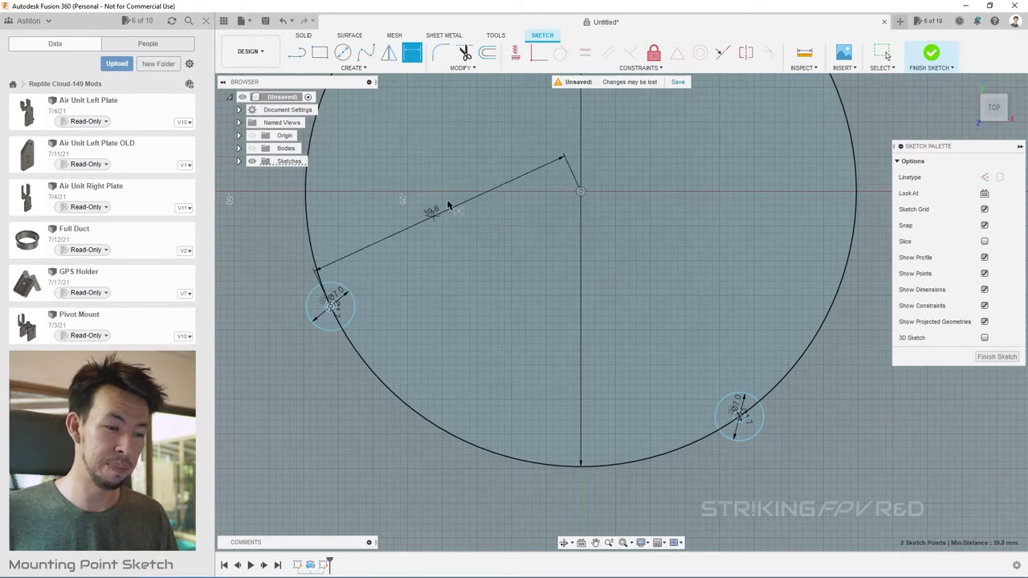
pyautogui.click(459, 136)
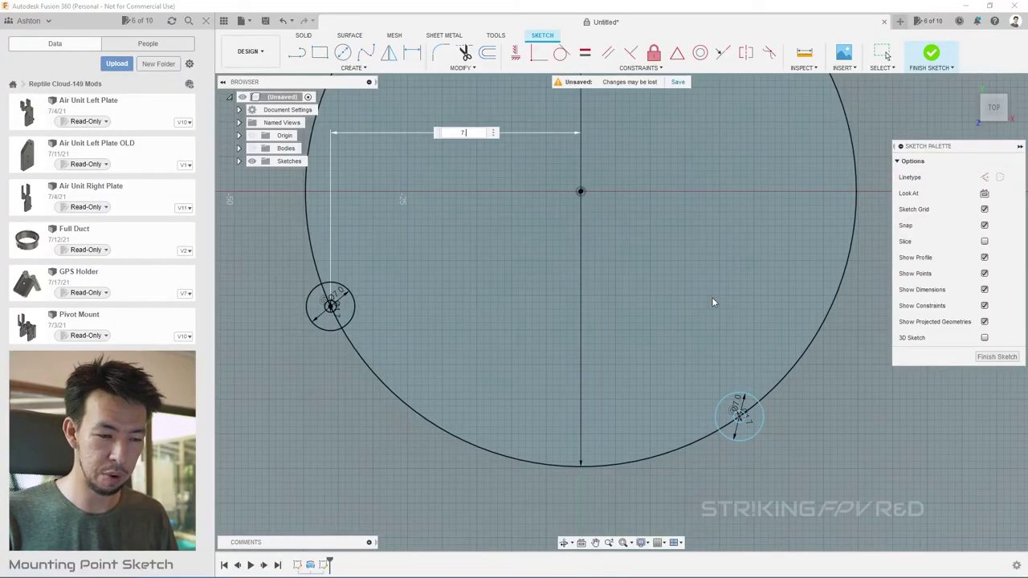
pyautogui.press('Return')
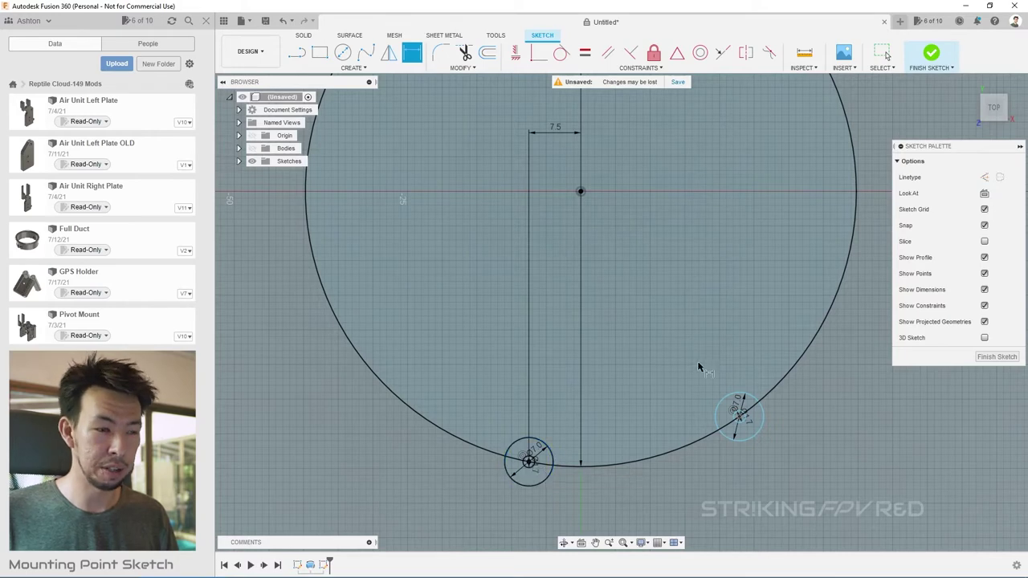
pyautogui.press('Escape')
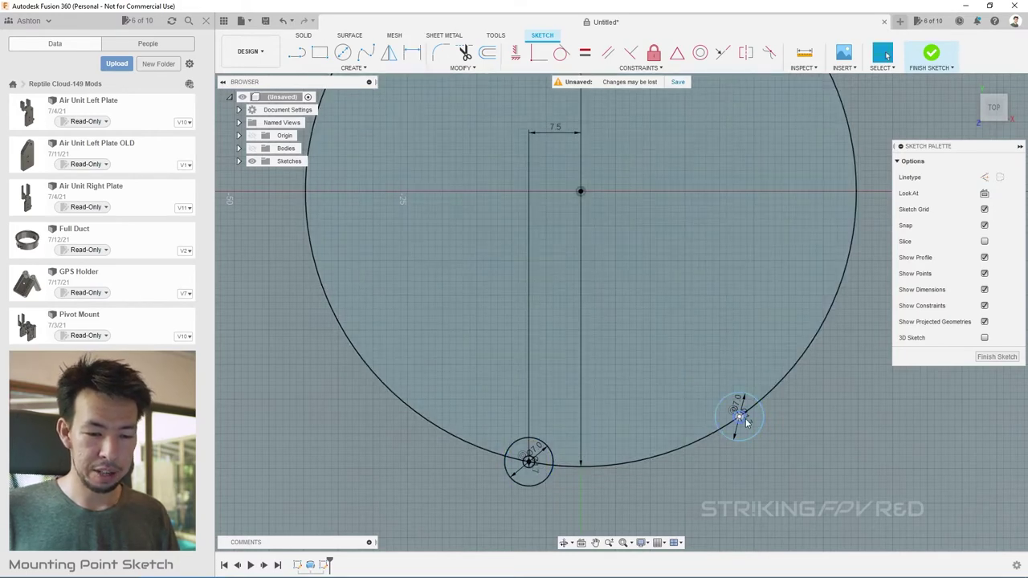
# - Move the lower-right mounting circles along the large circle towards its lowest point and dimension their horizontal distance from the origin as 7.5 mm
pyautogui.moveTo(747, 410); pyautogui.dragTo(804, 345)
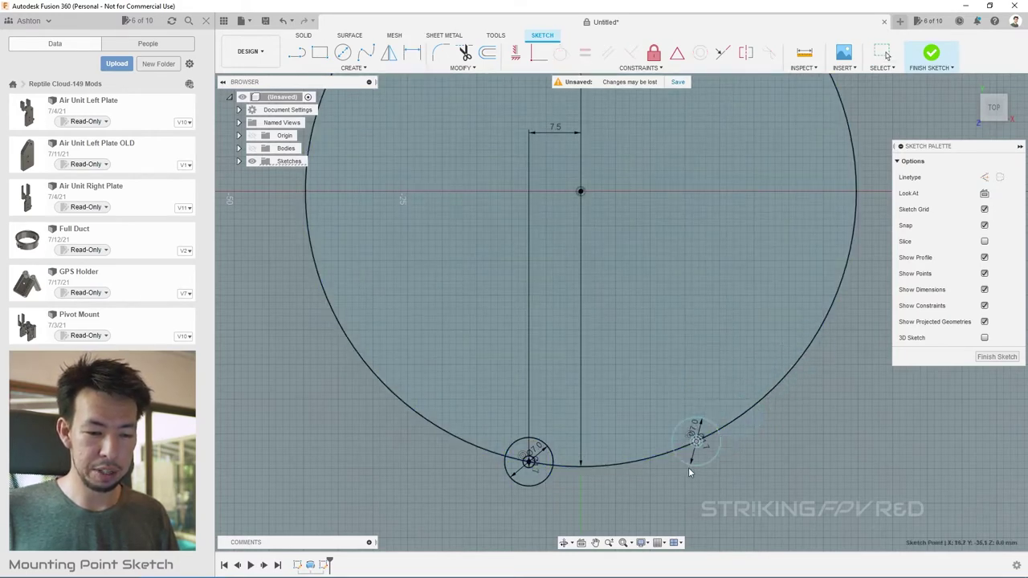
pyautogui.moveTo(777, 379); pyautogui.dragTo(647, 459)
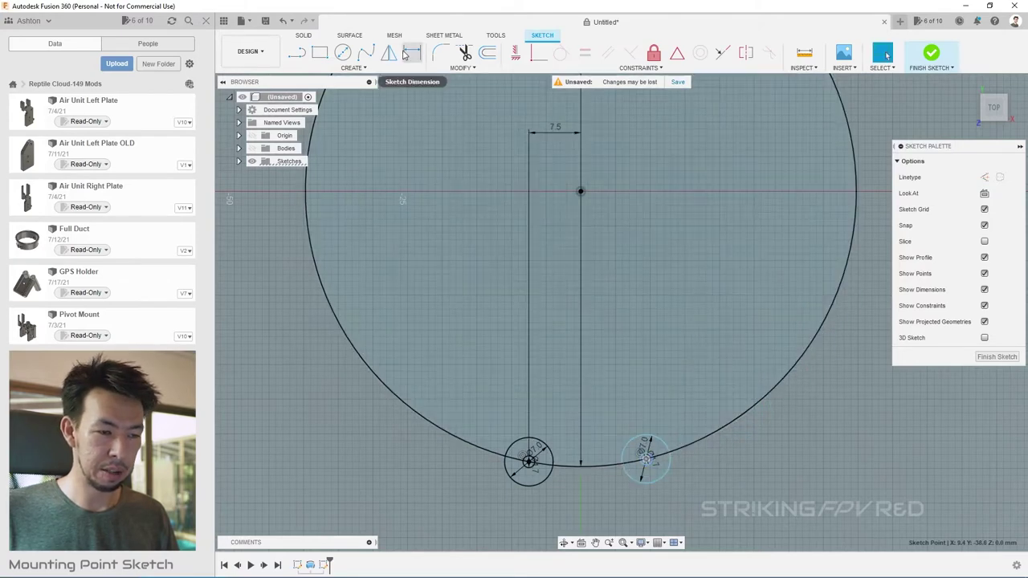
pyautogui.click(410, 53)
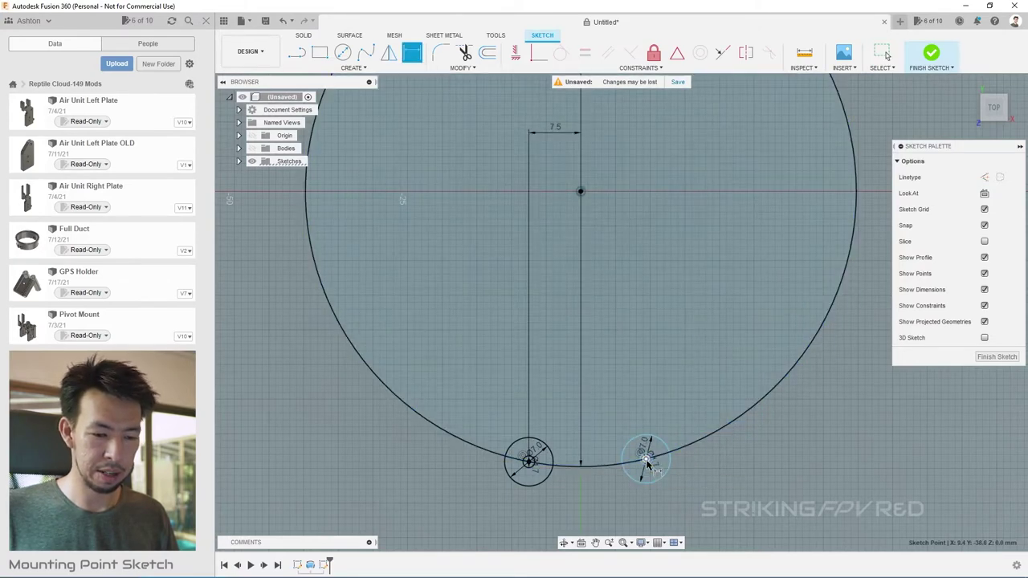
pyautogui.click(580, 192)
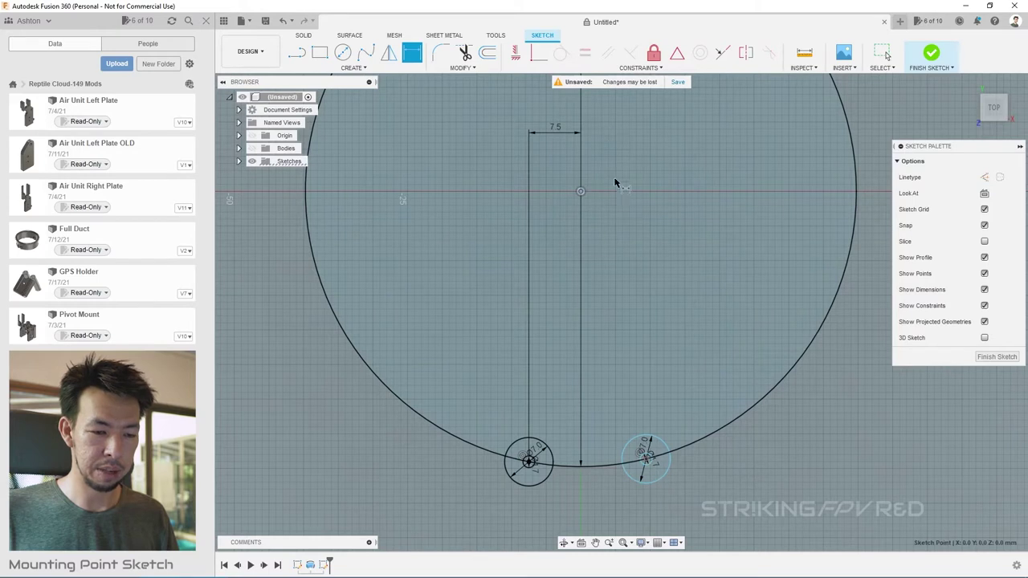
pyautogui.click(647, 454)
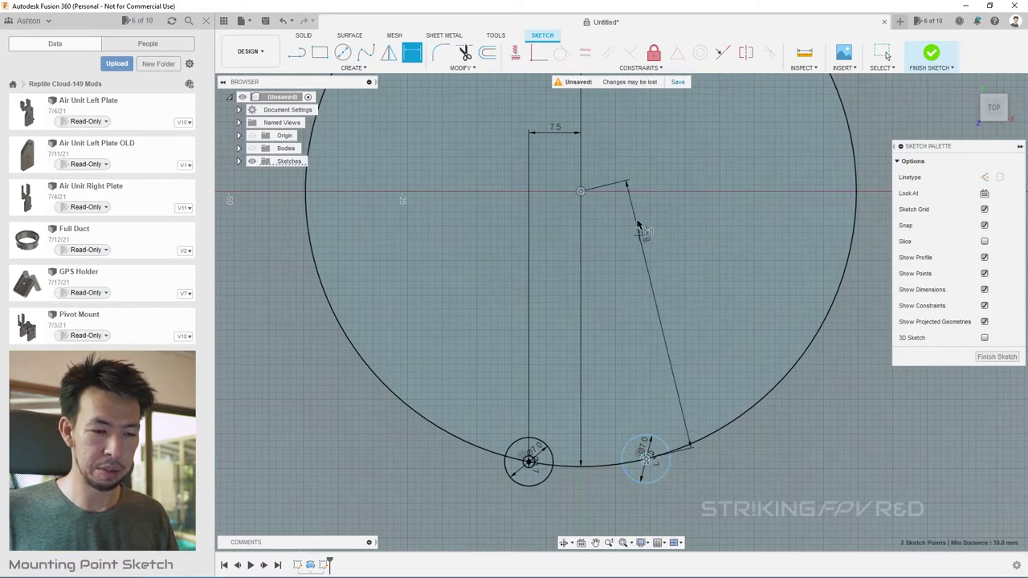
pyautogui.click(615, 137)
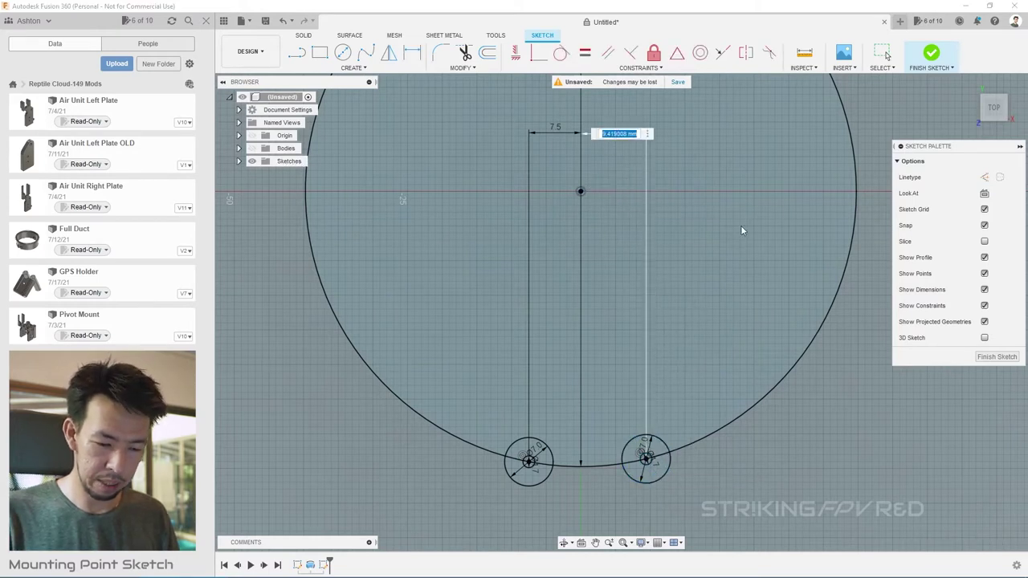
pyautogui.write('7.5')
pyautogui.press('Return')
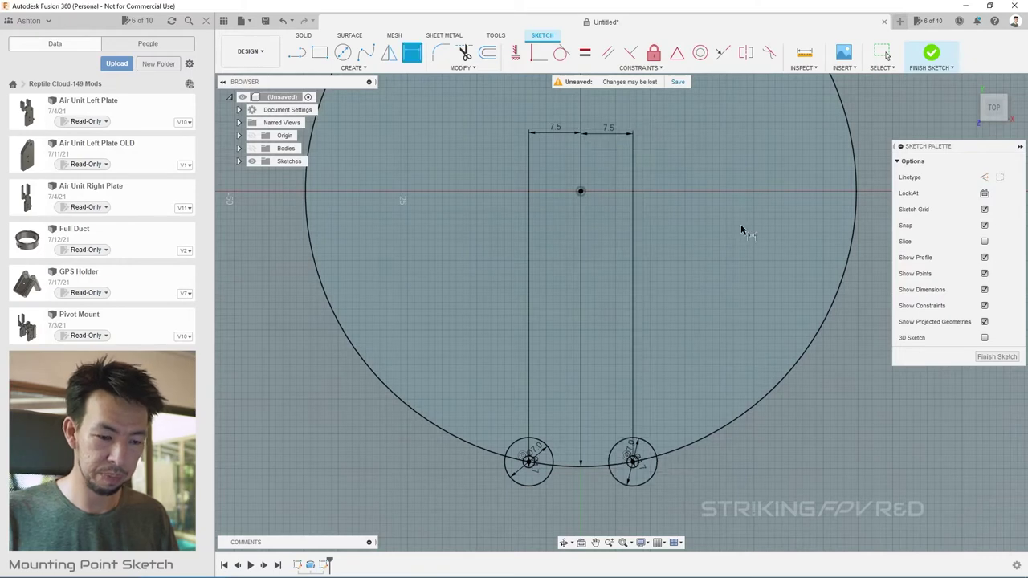
pyautogui.scroll(-2, 608, 496)
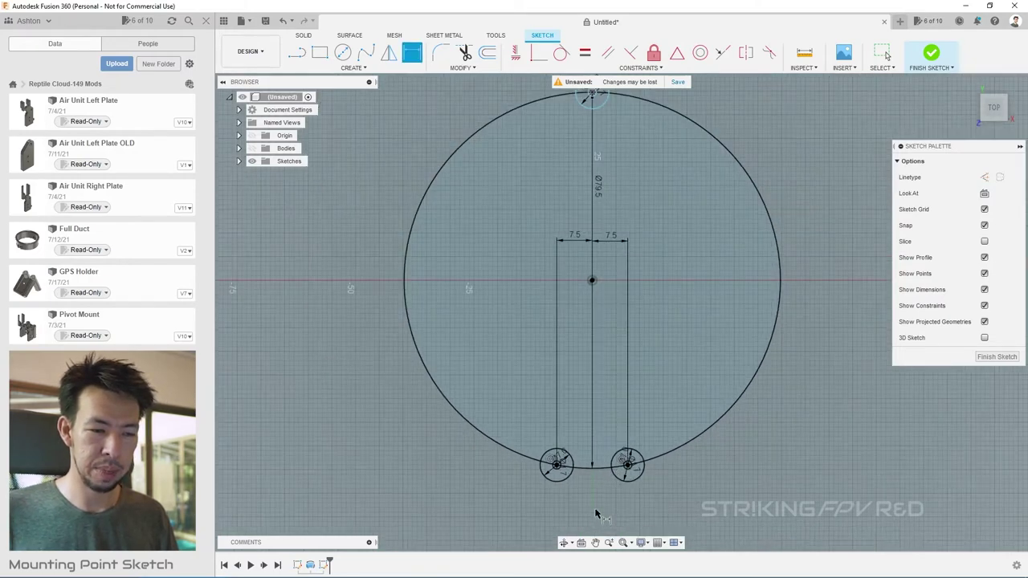
pyautogui.scroll(-1, 596, 514)
pyautogui.press('Escape')
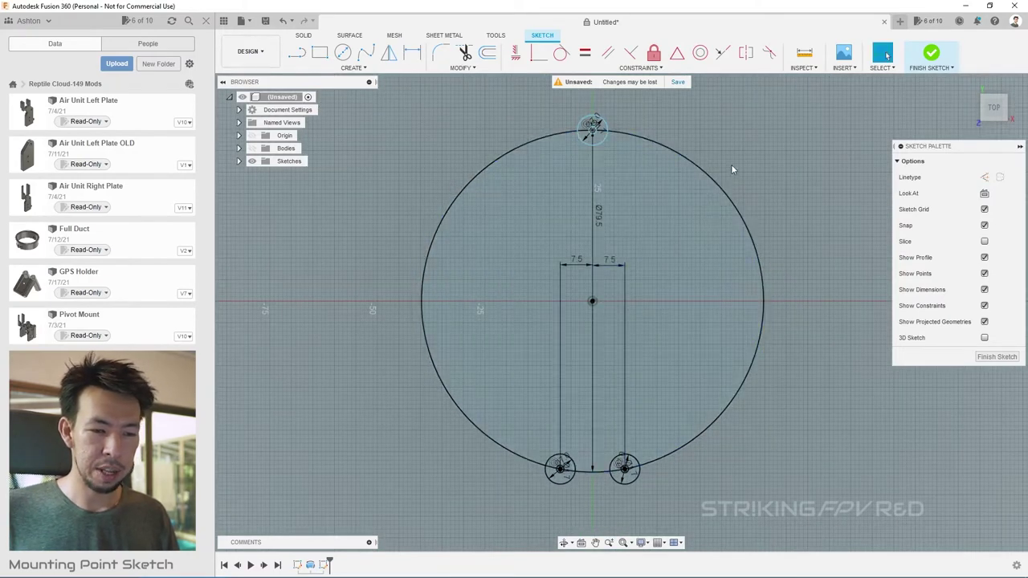
# - Delete the large construction circle centred on the origin and finish the sketch
pyautogui.click(699, 173)
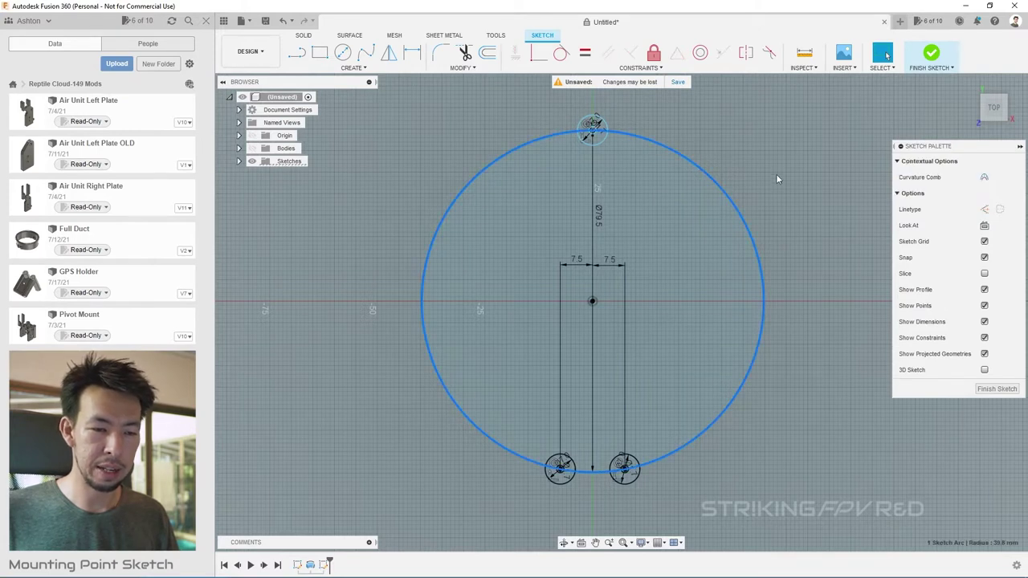
pyautogui.press('Delete')
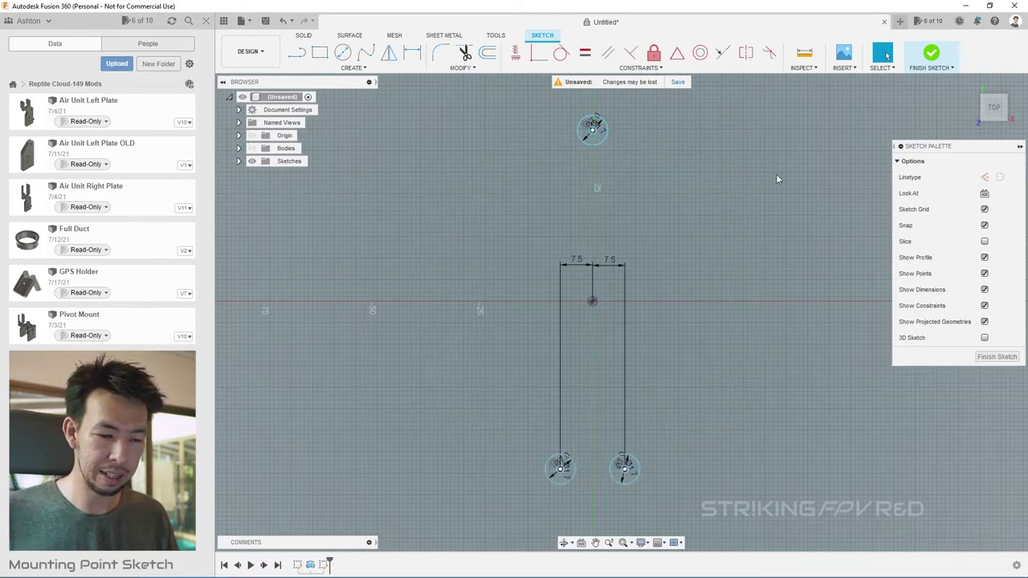
pyautogui.click(933, 53)
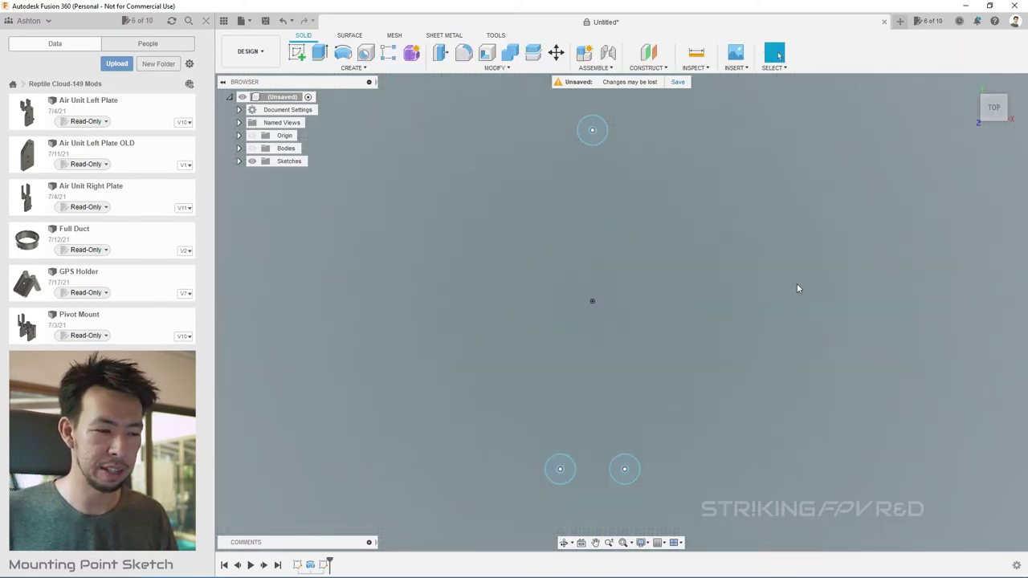
# - Switch to an angled 3D view and show the duct body together with the mounting point sketch
pyautogui.click(994, 122)
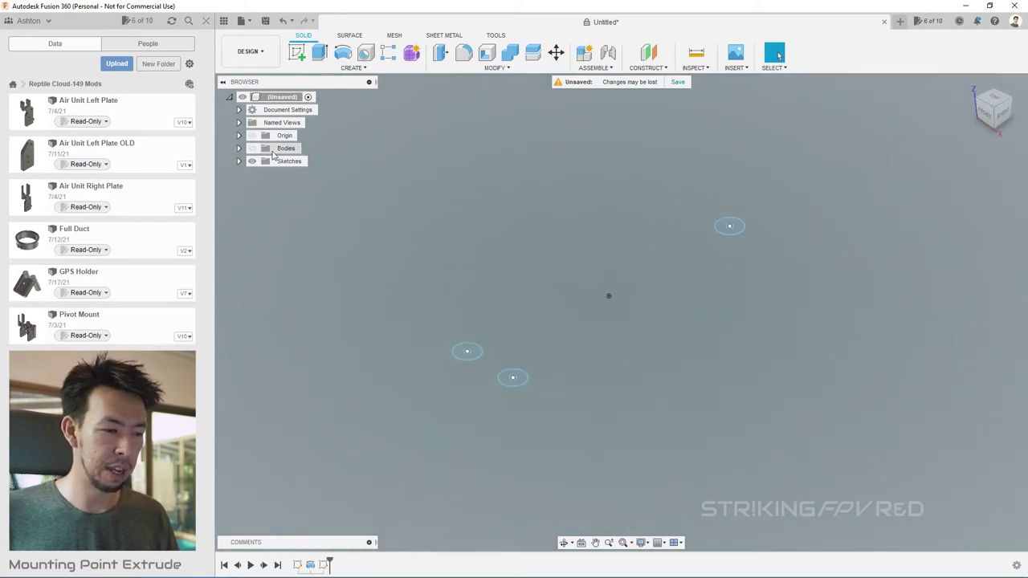
pyautogui.click(252, 150)
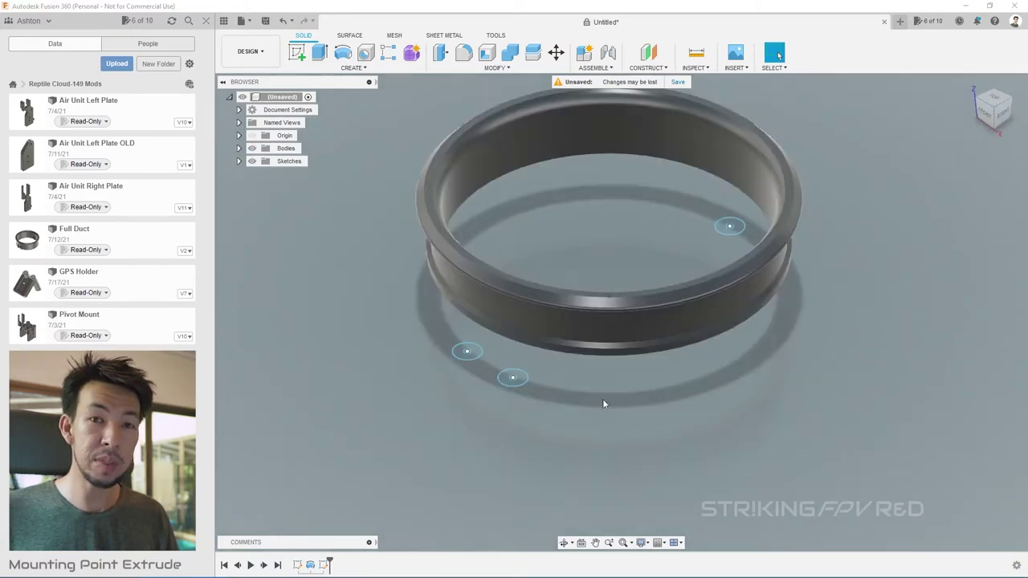
pyautogui.scroll(-1, 638, 470)
pyautogui.scroll(3, 648, 218)
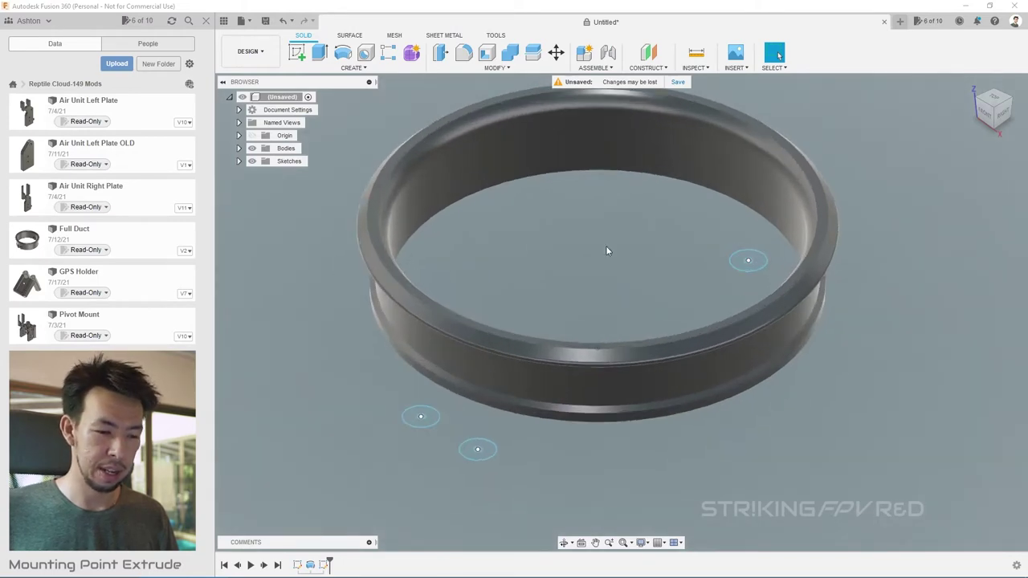
# - Extrude all the mounting circle profiles, including their inner circles, 13 mm upward to meet the duct's underside
pyautogui.moveTo(381, 396); pyautogui.dragTo(449, 440)
pyautogui.moveTo(520, 439)
pyautogui.mouseDown()
pyautogui.moveTo(455, 450)
pyautogui.moveTo(452, 476)
pyautogui.mouseUp()
pyautogui.moveTo(718, 232); pyautogui.dragTo(774, 280)
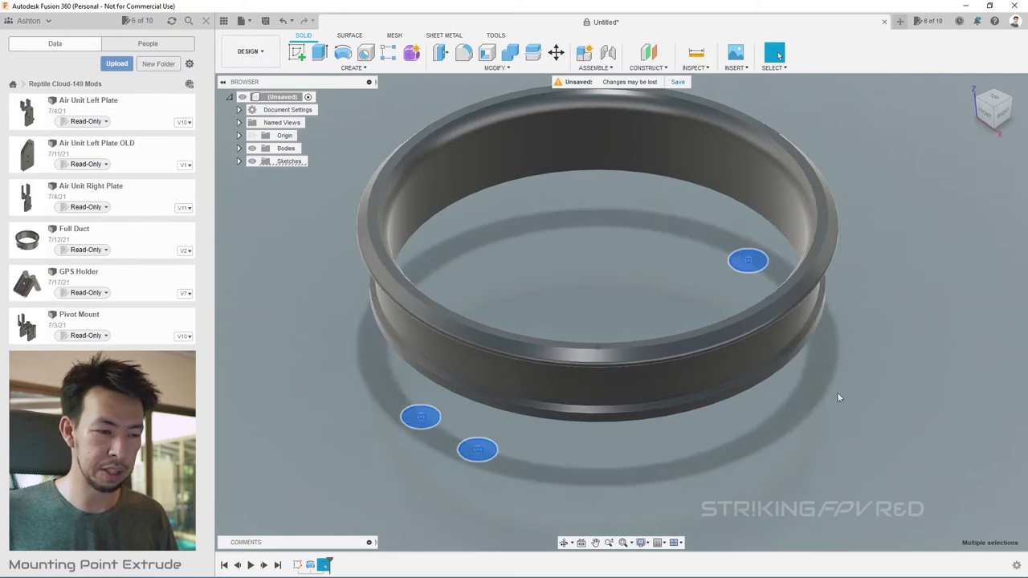
pyautogui.click(319, 52)
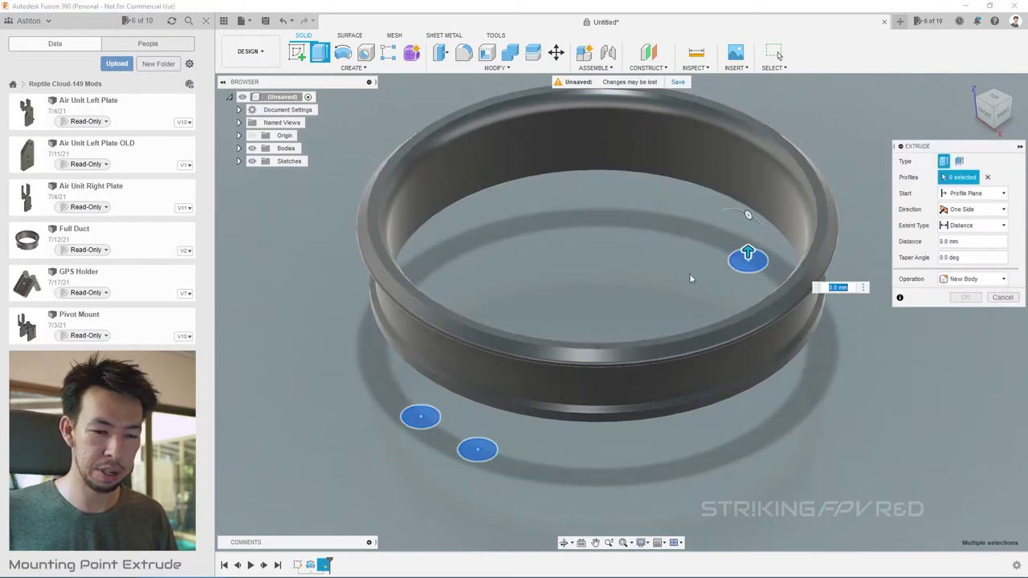
pyautogui.moveTo(756, 257); pyautogui.dragTo(759, 194)
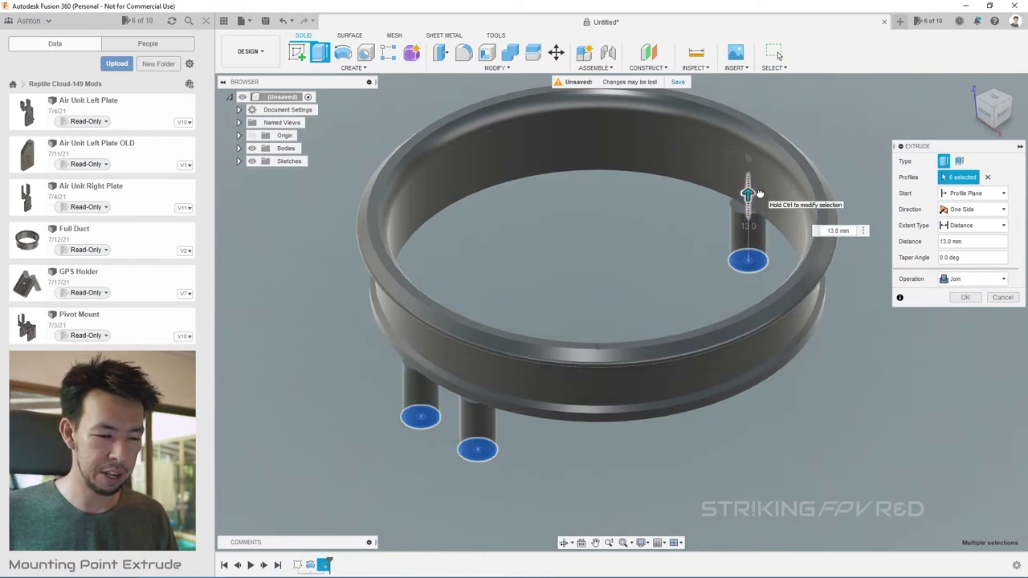
pyautogui.moveTo(759, 194); pyautogui.dragTo(775, 166)
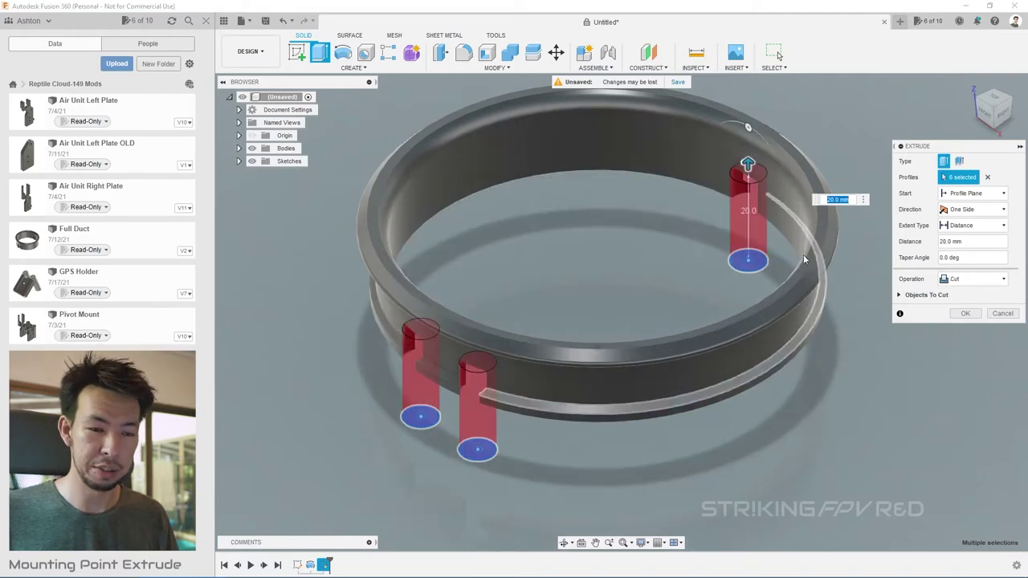
pyautogui.moveTo(747, 164); pyautogui.dragTo(770, 199)
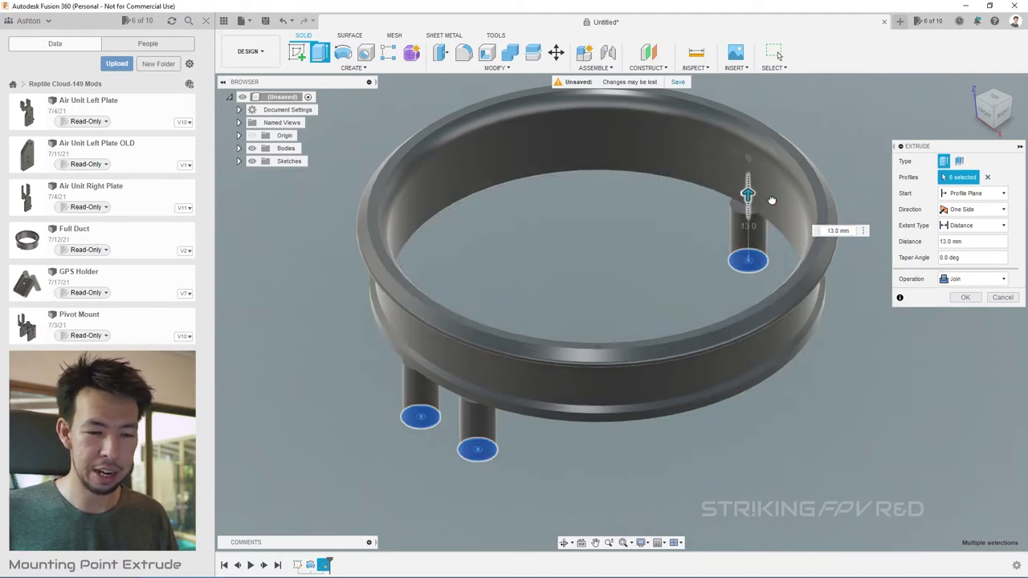
# - Check from the side that the stand-offs meet the duct, and complete the extrusion with the Join operation
pyautogui.click(1003, 114)
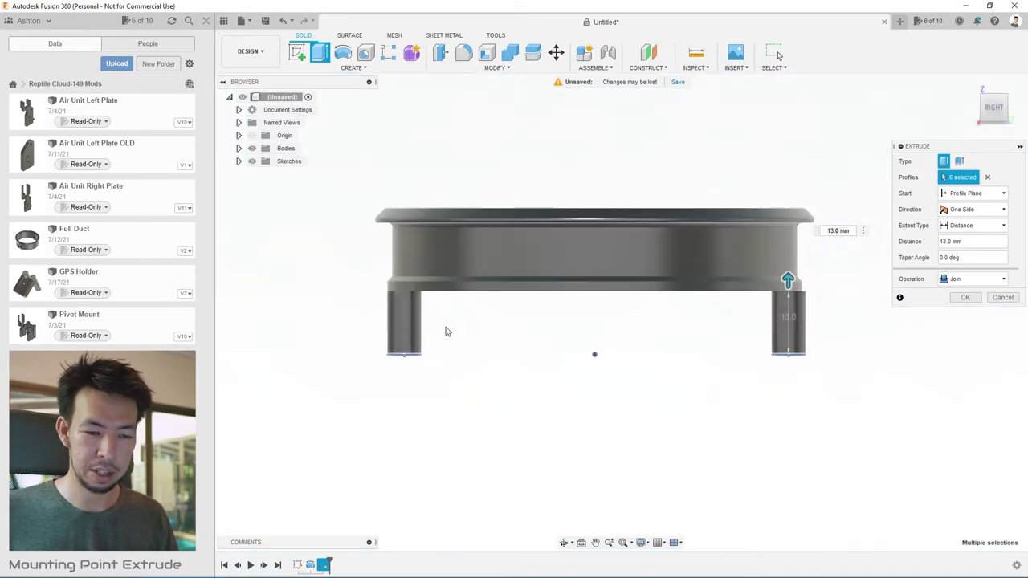
pyautogui.scroll(3, 722, 301)
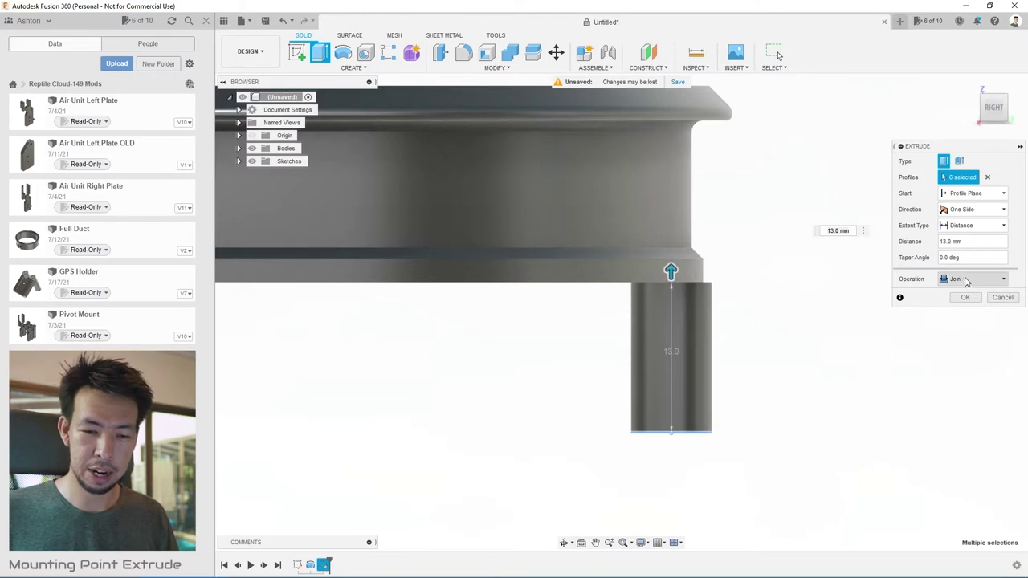
pyautogui.click(966, 280)
pyautogui.click(969, 295)
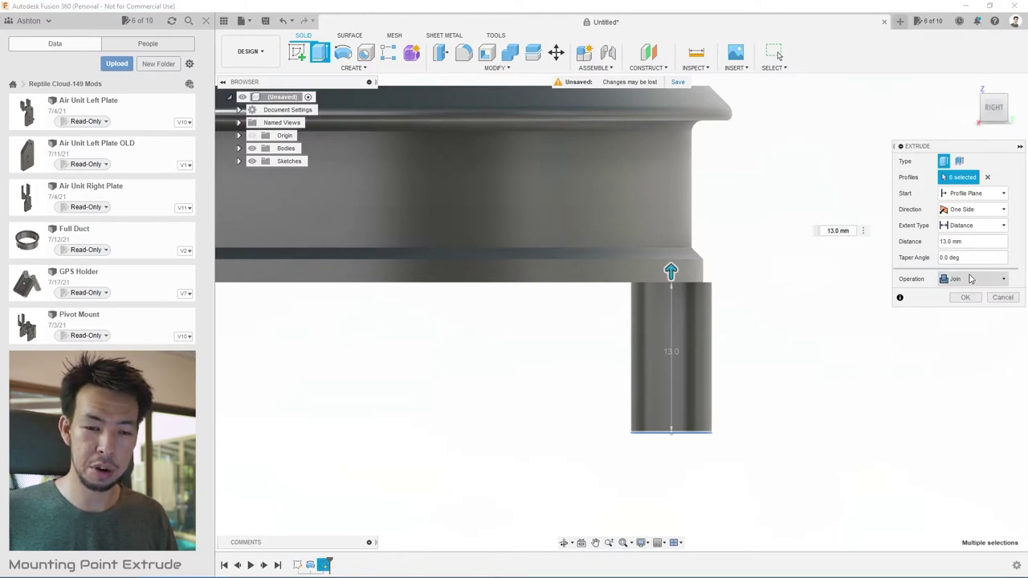
pyautogui.click(965, 297)
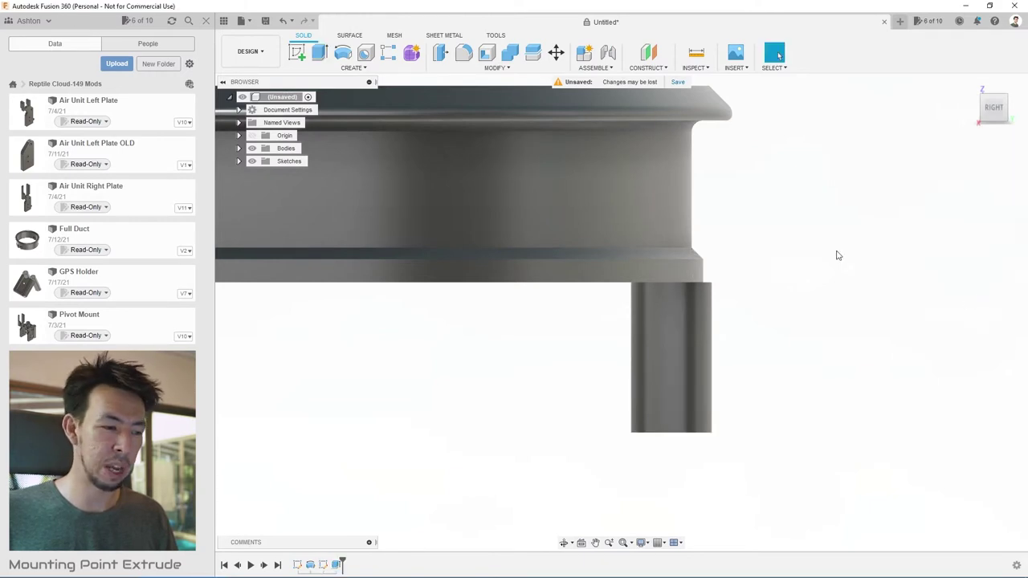
# - Highlight the duct body to check that the stand-offs belong to it, and show the mounting point sketch from below
pyautogui.click(238, 148)
pyautogui.click(290, 161)
pyautogui.click(984, 98)
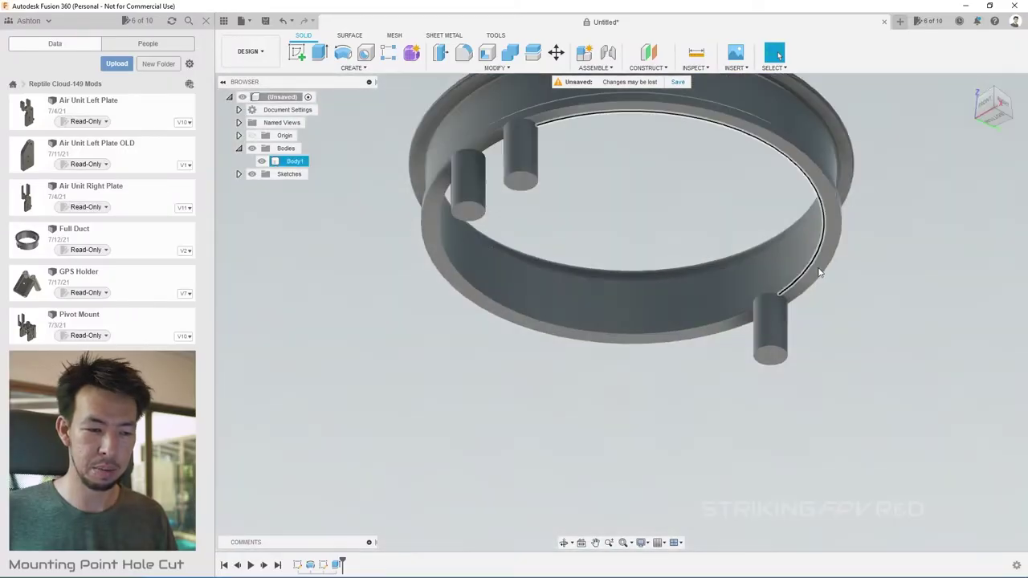
pyautogui.keyDown('shift'); pyautogui.moveTo(571, 491); pyautogui.dragTo(619, 227, button='middle'); pyautogui.keyUp('shift')
pyautogui.scroll(3, 624, 229)
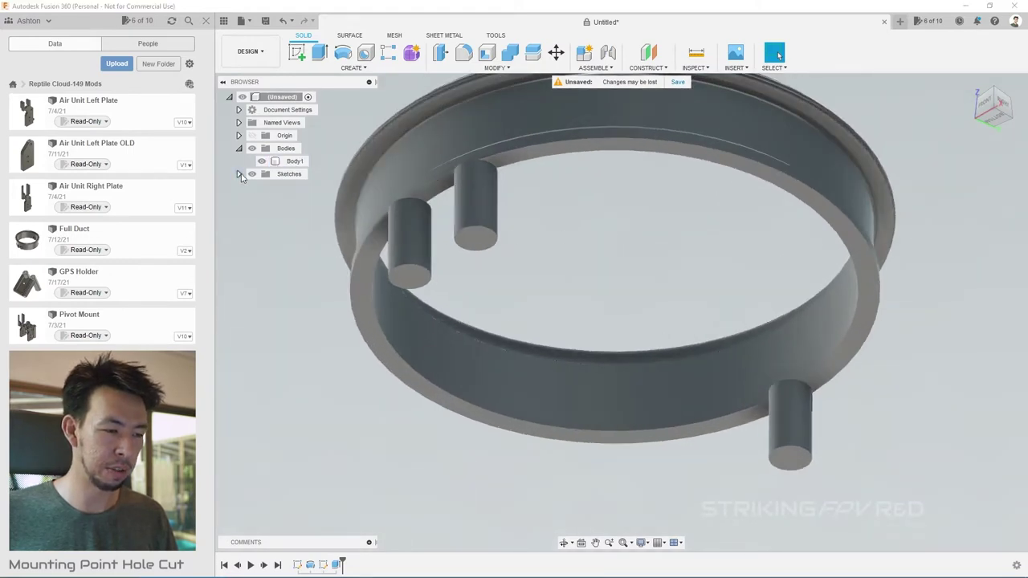
pyautogui.click(238, 174)
pyautogui.click(260, 199)
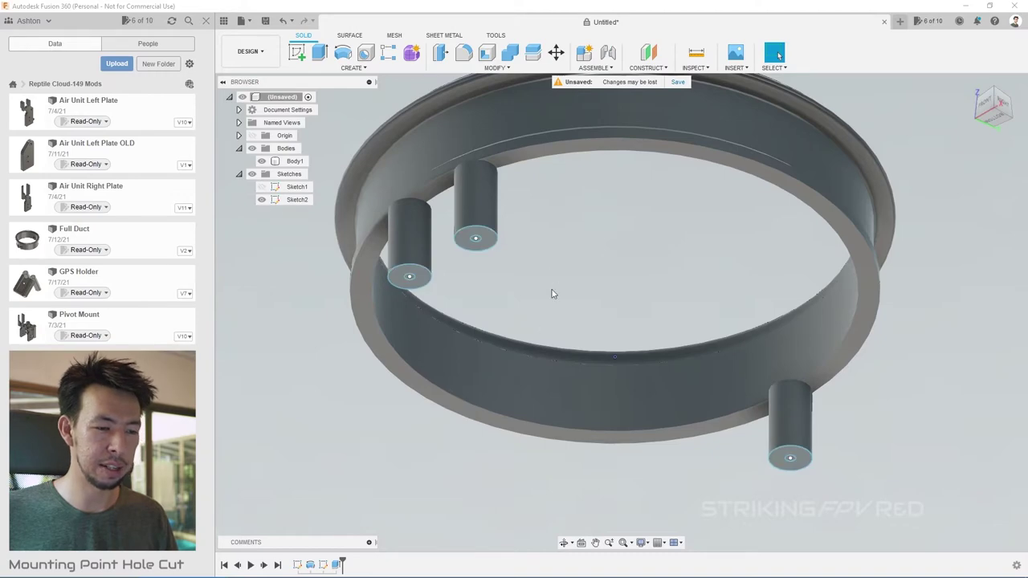
# - Extrude the three small inner circles 4 mm into the stand-offs as a Cut to make the screw holes
pyautogui.scroll(5, 462, 252)
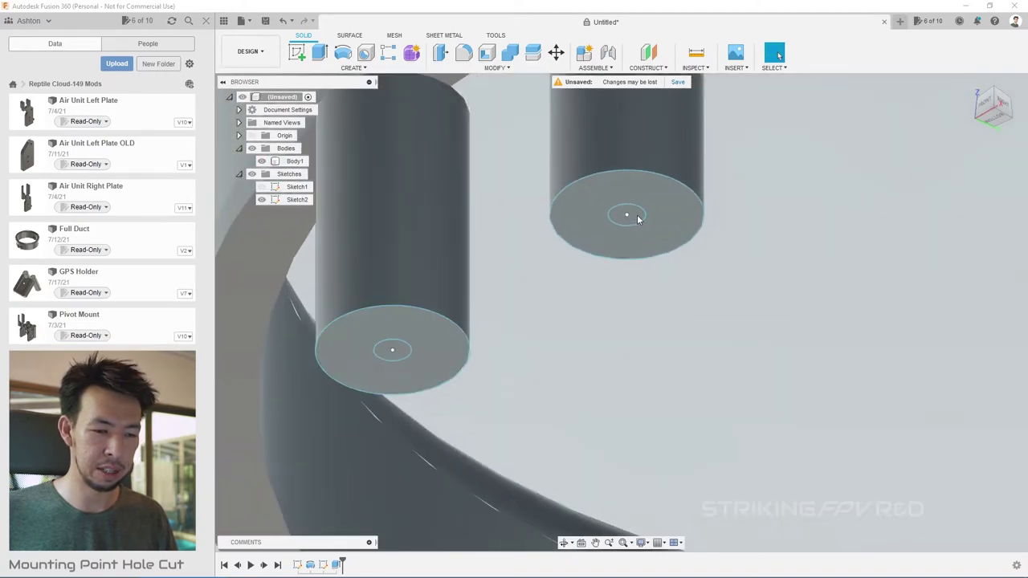
pyautogui.scroll(4, 627, 216)
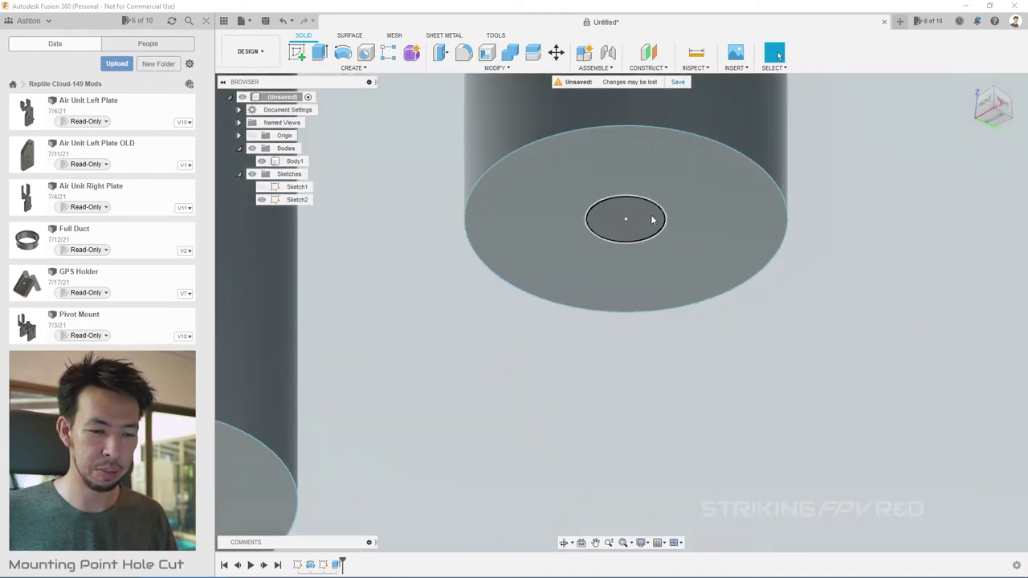
pyautogui.click(652, 219)
pyautogui.scroll(-3, 902, 182)
pyautogui.scroll(1, 843, 141)
pyautogui.scroll(-2, 843, 141)
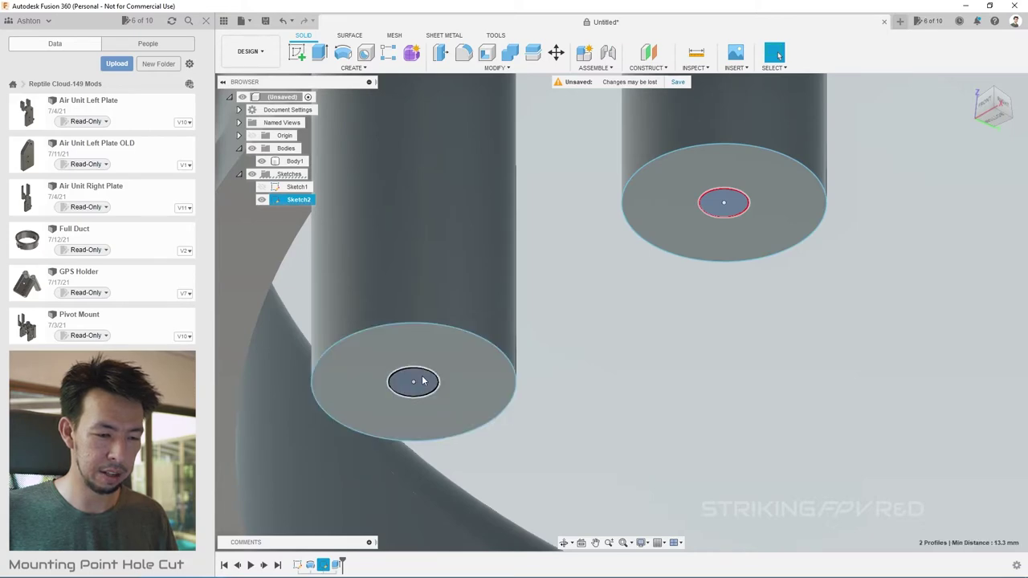
pyautogui.keyDown('shift'); pyautogui.moveTo(423, 380); pyautogui.dragTo(298, 254, button='middle'); pyautogui.keyUp('shift')
pyautogui.scroll(-3, 866, 513)
pyautogui.scroll(8, 803, 481)
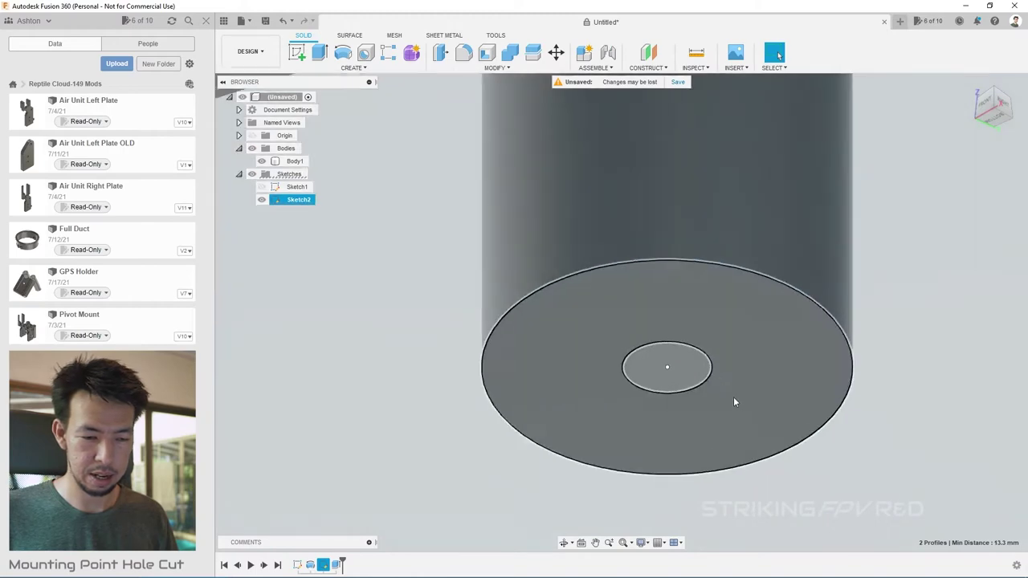
pyautogui.keyDown('shift'); pyautogui.click(709, 367); pyautogui.keyUp('shift')
pyautogui.scroll(-5, 853, 436)
pyautogui.scroll(-2, 738, 493)
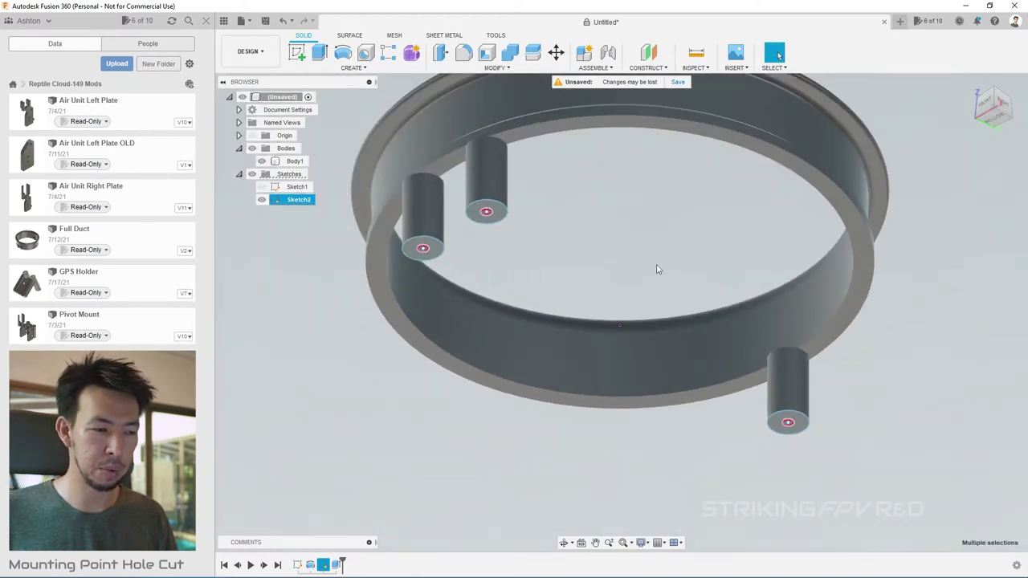
pyautogui.click(319, 54)
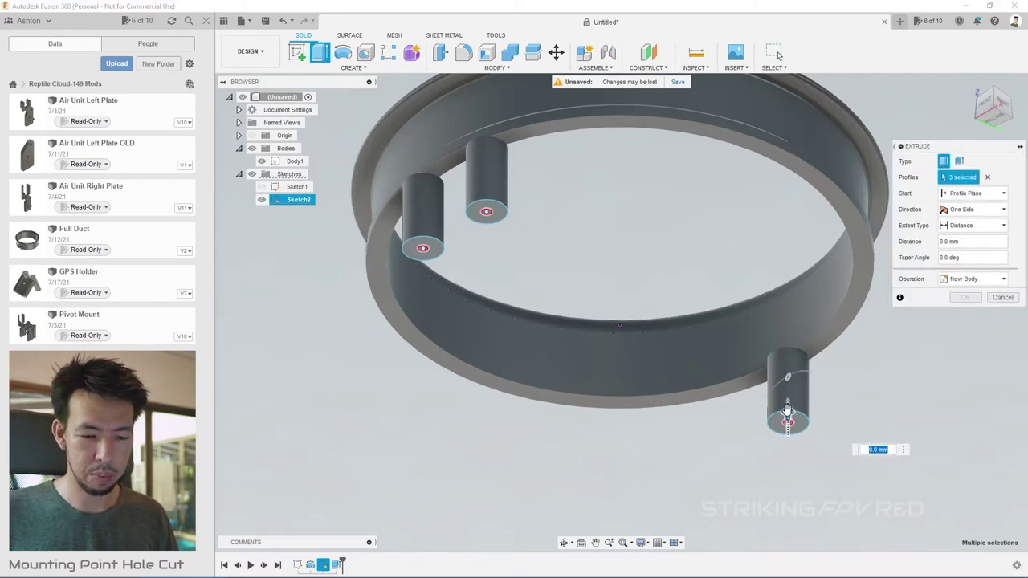
pyautogui.moveTo(787, 411); pyautogui.dragTo(786, 365)
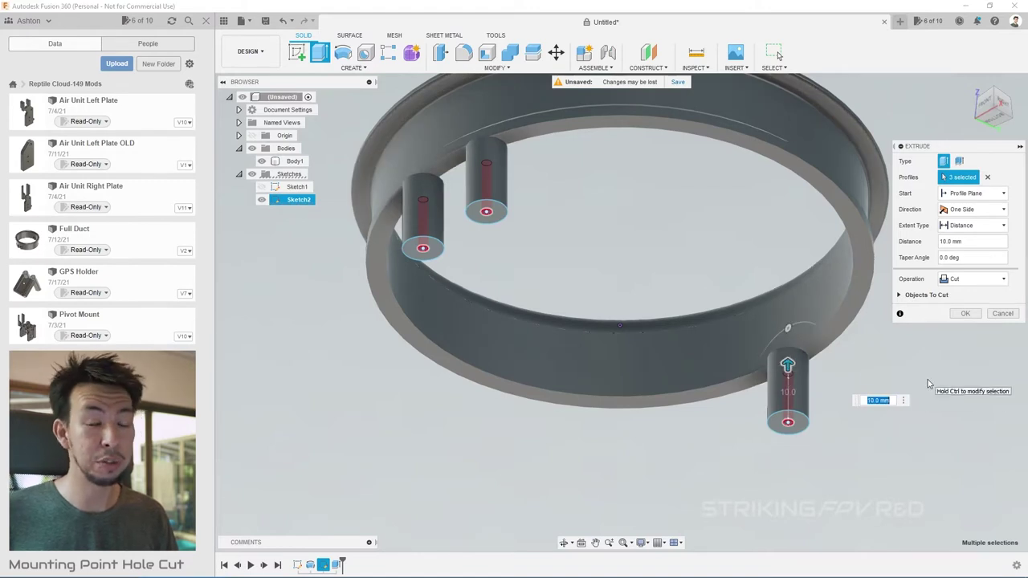
pyautogui.press('Return')
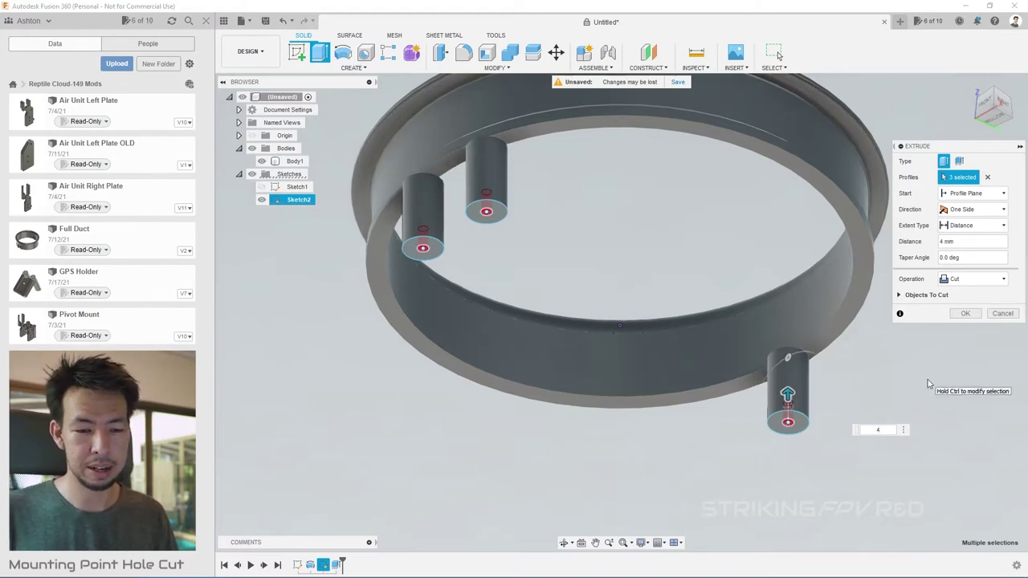
# - Hide the mounting point sketch and view the whole duct from above at an angle
pyautogui.click(261, 186)
pyautogui.click(262, 199)
pyautogui.keyDown('shift'); pyautogui.moveTo(449, 494); pyautogui.dragTo(583, 252, button='middle'); pyautogui.keyUp('shift')
pyautogui.click(995, 96)
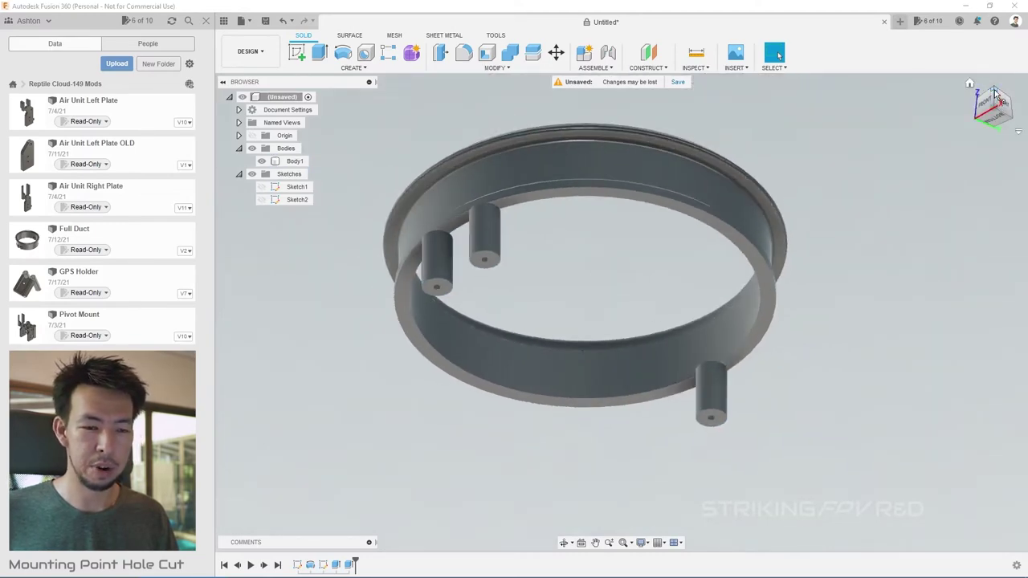
pyautogui.moveTo(996, 93)
pyautogui.keyDown('shift'); pyautogui.mouseDown(button='middle')
pyautogui.moveTo(652, 469)
pyautogui.moveTo(873, 263)
pyautogui.moveTo(608, 324)
pyautogui.moveTo(538, 224)
pyautogui.moveTo(685, 314)
pyautogui.mouseUp(button='middle'); pyautogui.keyUp('shift')
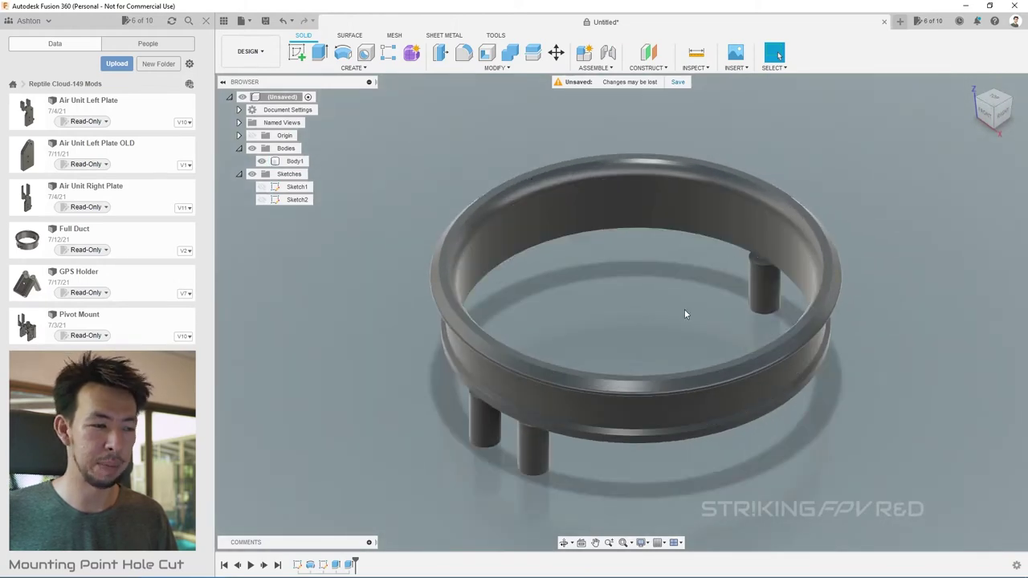
# - Save the design as "Slammed Duct" in the Reptile Cloud-149 Mods project
pyautogui.click(266, 22)
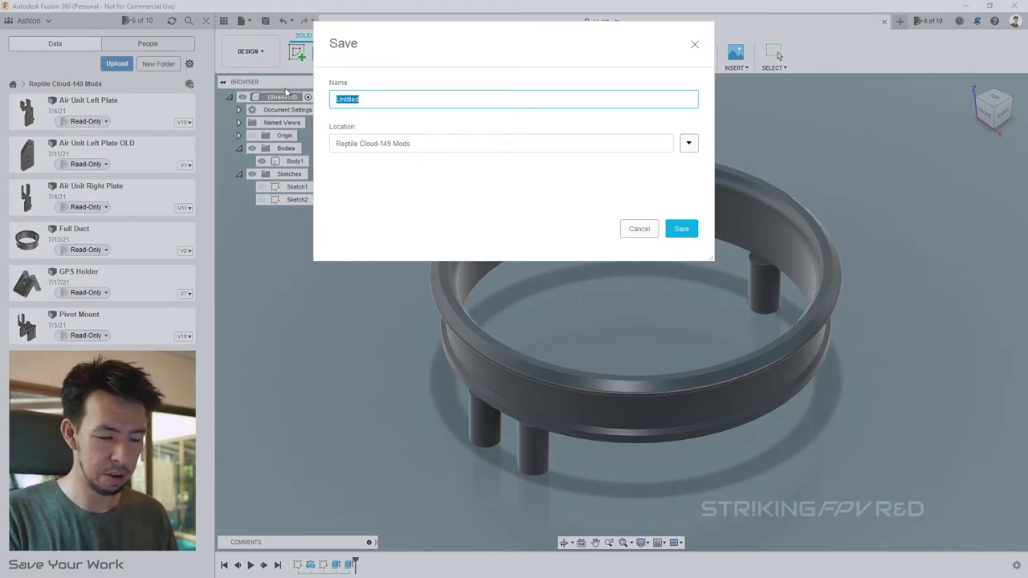
pyautogui.write('Stammed Duc')
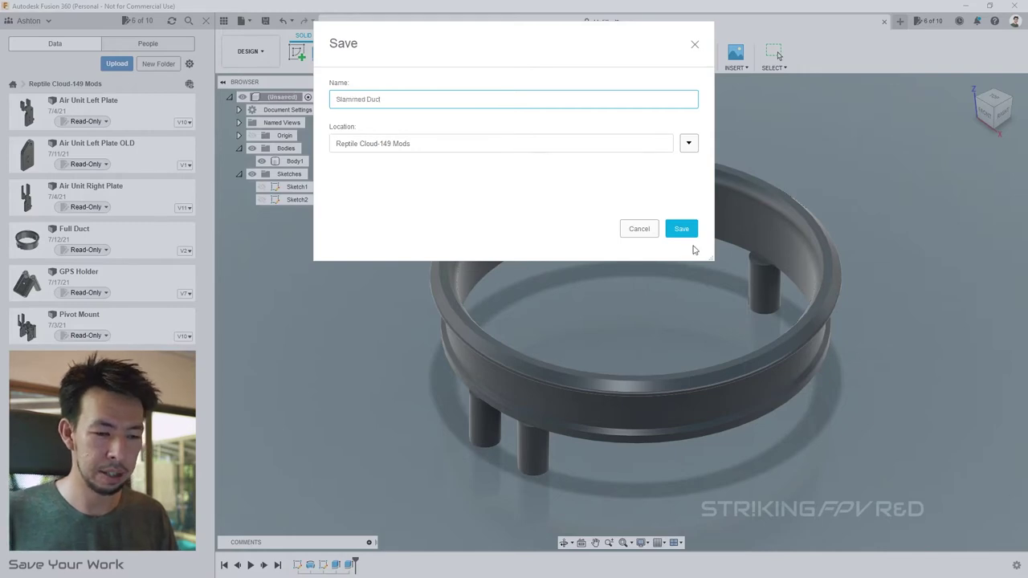
pyautogui.write('t')
pyautogui.click(678, 229)
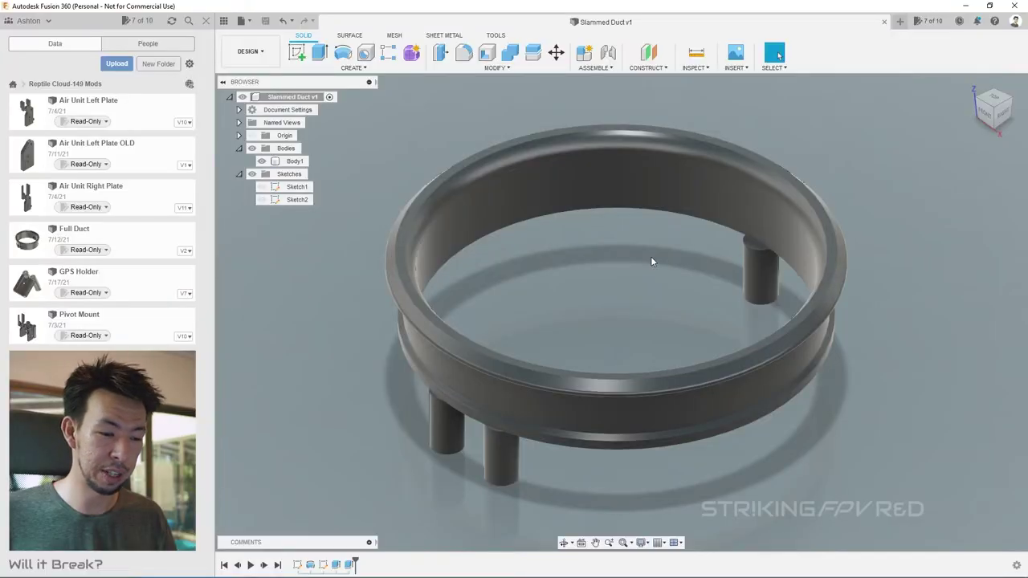
# - Inspect the stand-offs from the front and from below where they join the duct
pyautogui.keyDown('shift'); pyautogui.moveTo(651, 256); pyautogui.dragTo(651, 250, button='middle'); pyautogui.keyUp('shift')
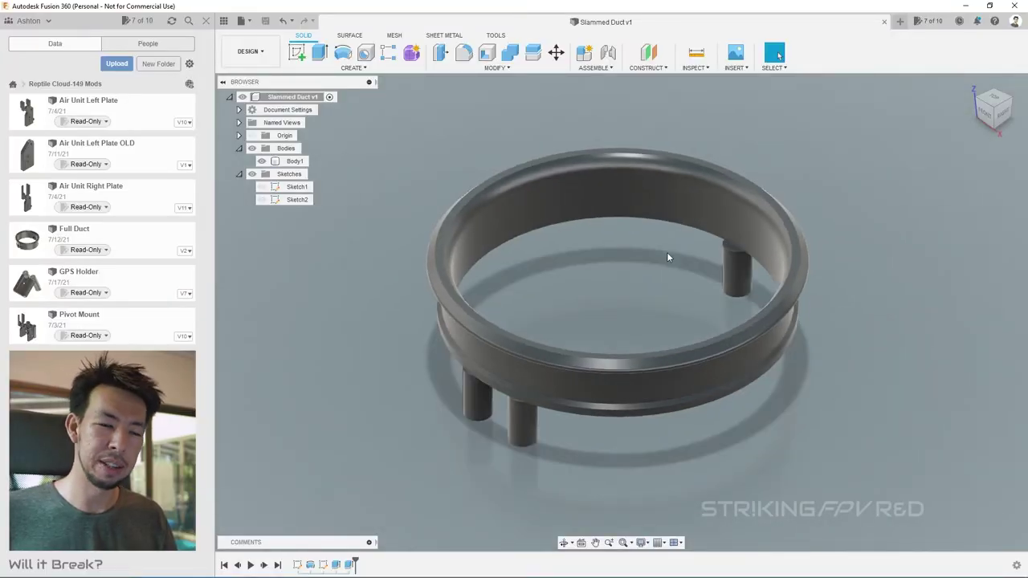
pyautogui.click(986, 119)
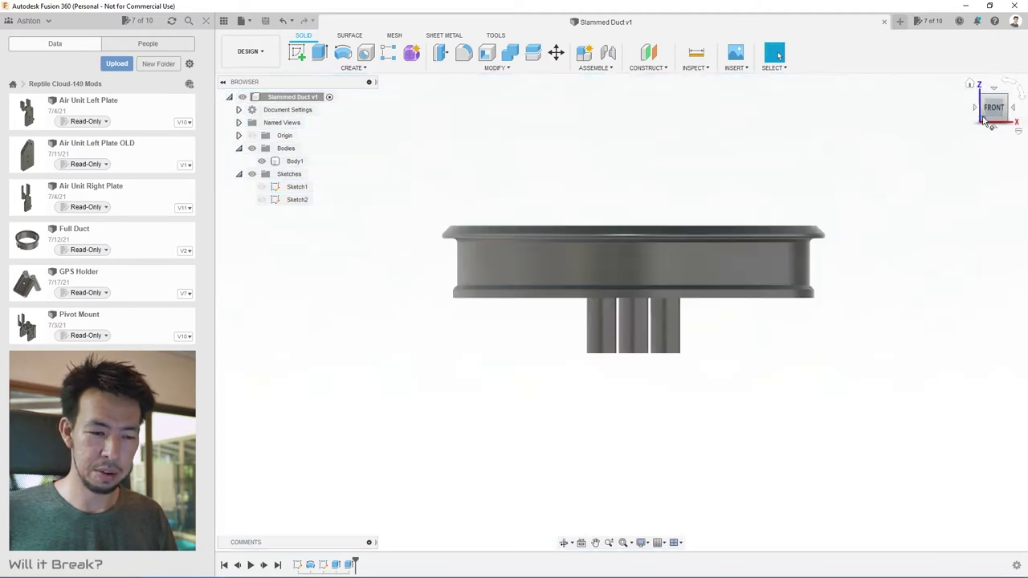
pyautogui.click(1000, 121)
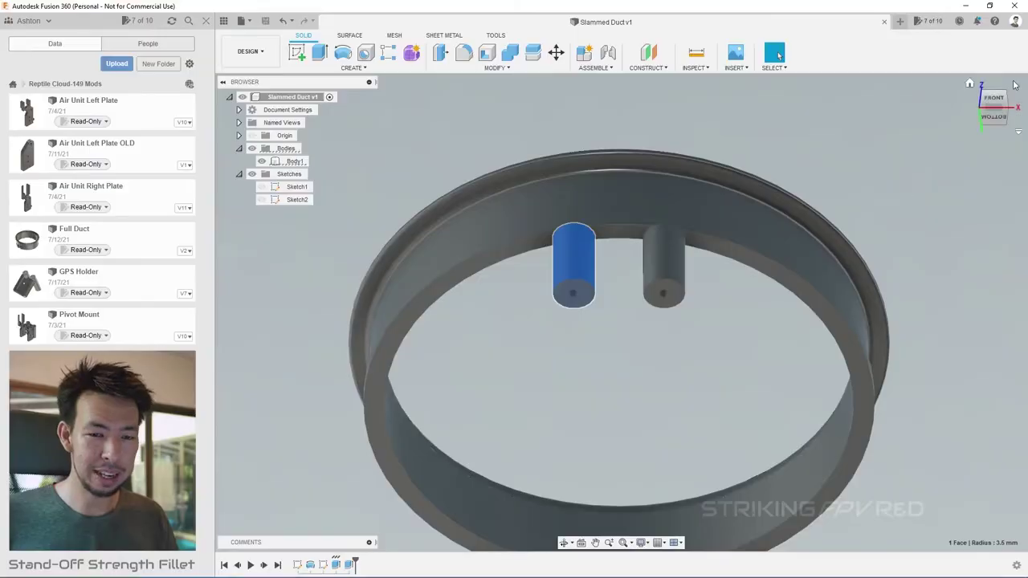
# - Fillet the outward junction edges of the paired stand-offs and both junction edges of the single stand-off with a 13 mm radius
pyautogui.keyDown('shift'); pyautogui.moveTo(619, 309); pyautogui.dragTo(507, 155, button='middle'); pyautogui.keyUp('shift')
pyautogui.scroll(5, 498, 129)
pyautogui.click(578, 188)
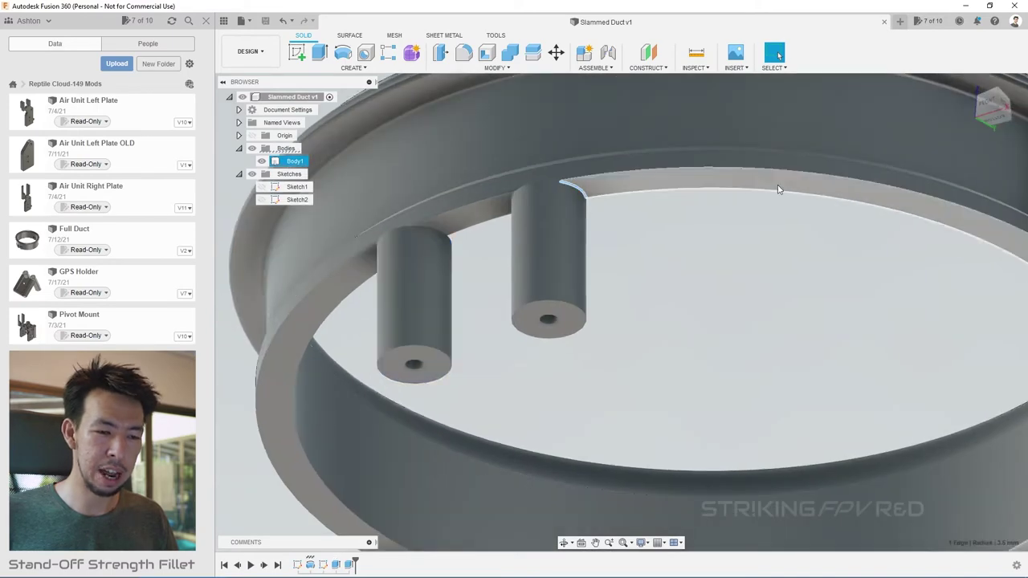
pyautogui.keyDown('shift'); pyautogui.moveTo(811, 193); pyautogui.dragTo(701, 220, button='middle'); pyautogui.keyUp('shift')
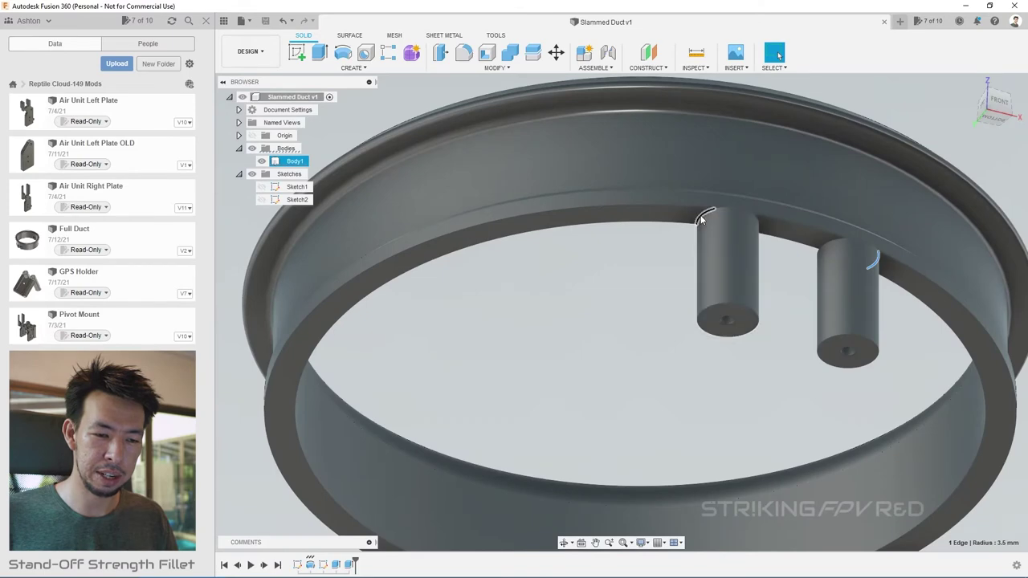
pyautogui.scroll(-5, 701, 200)
pyautogui.scroll(10, 586, 353)
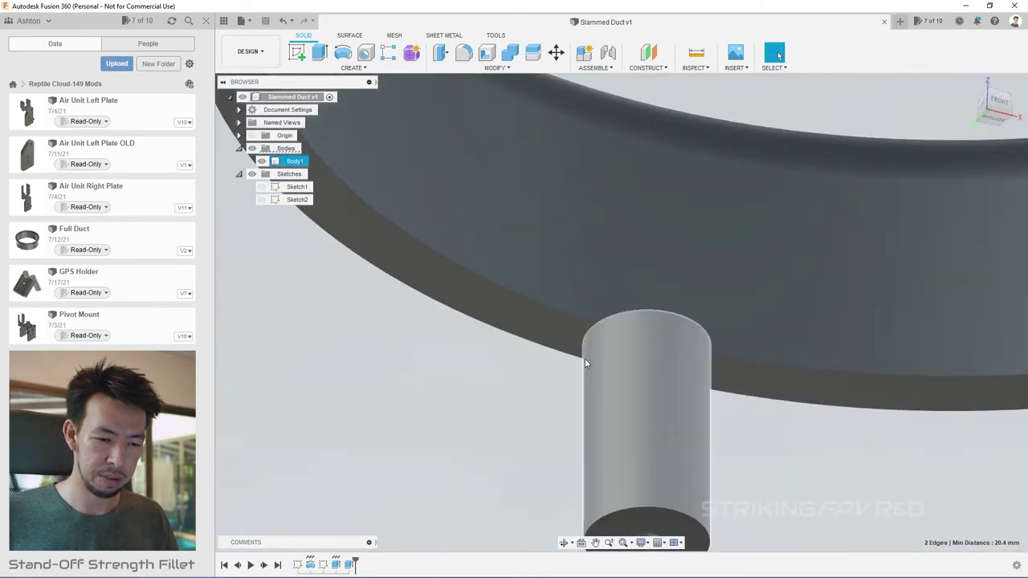
pyautogui.keyDown('shift'); pyautogui.moveTo(590, 342); pyautogui.dragTo(663, 273, button='middle'); pyautogui.keyUp('shift')
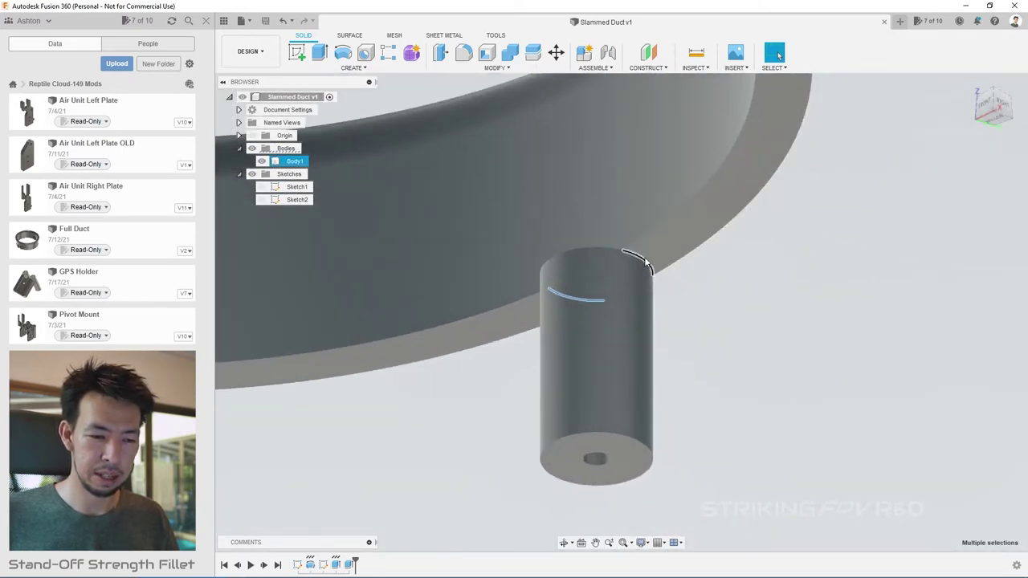
pyautogui.scroll(-10, 750, 440)
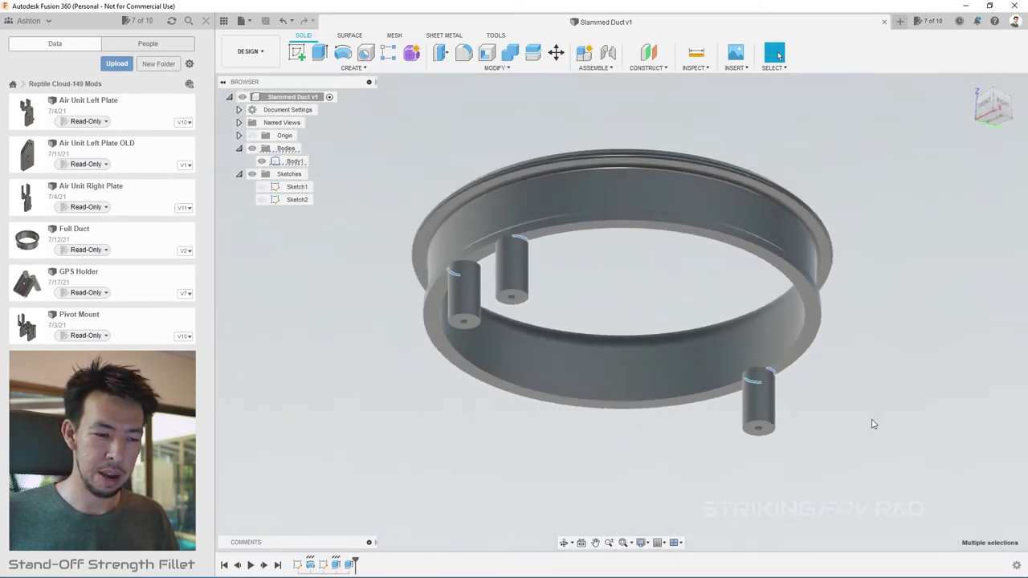
pyautogui.scroll(1, 611, 290)
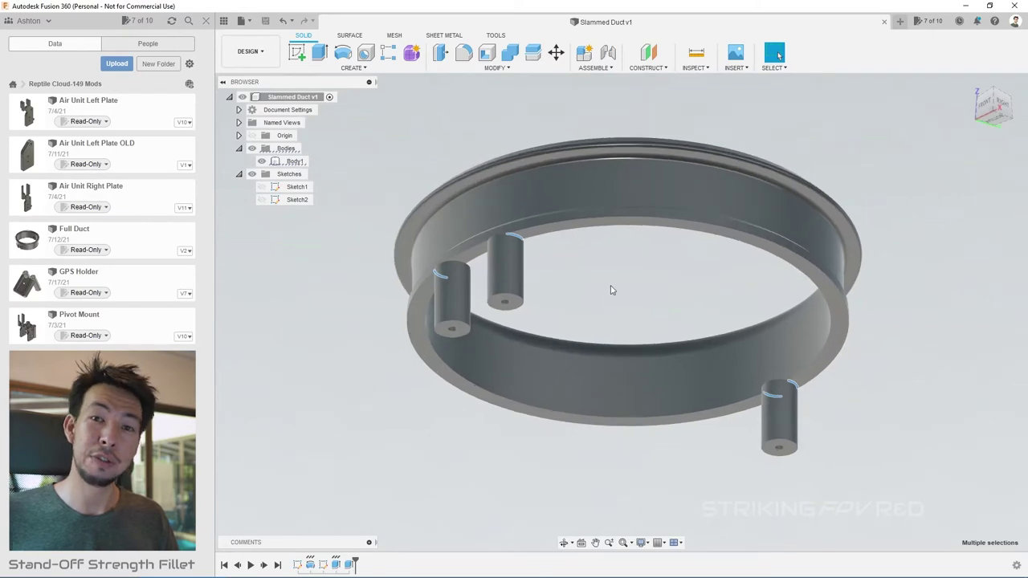
pyautogui.click(464, 52)
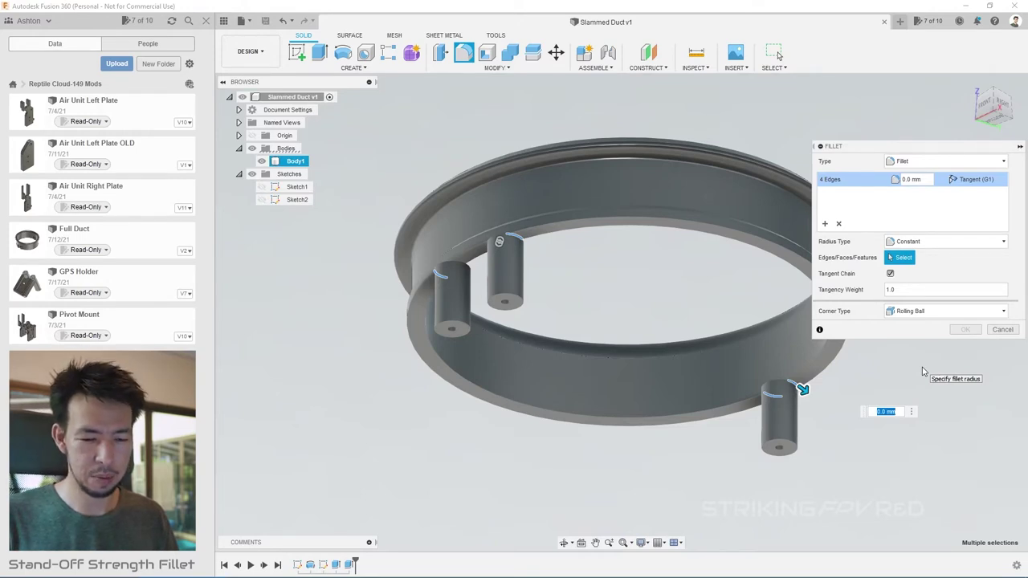
pyautogui.write('13')
pyautogui.press('Return')
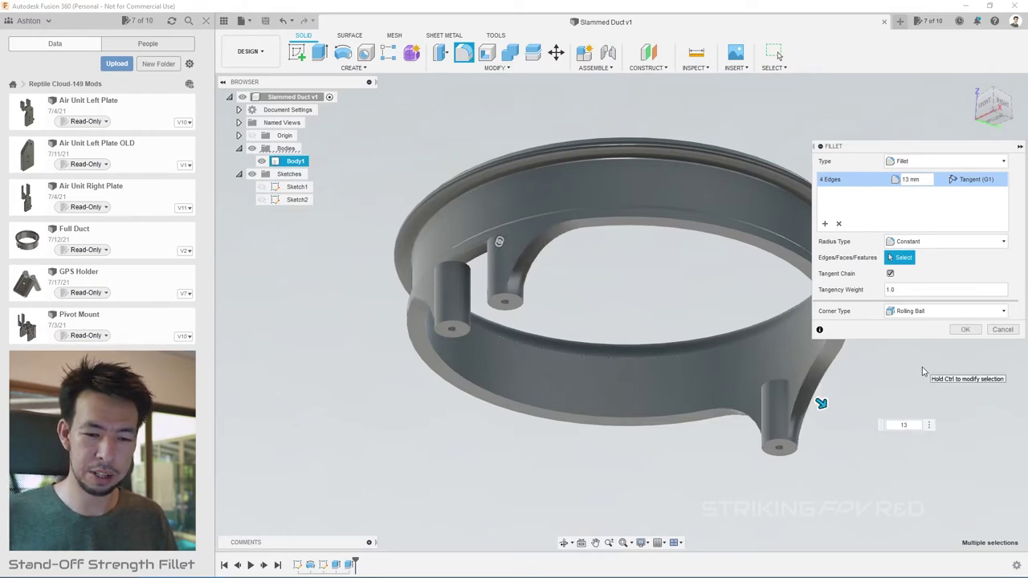
pyautogui.click(967, 330)
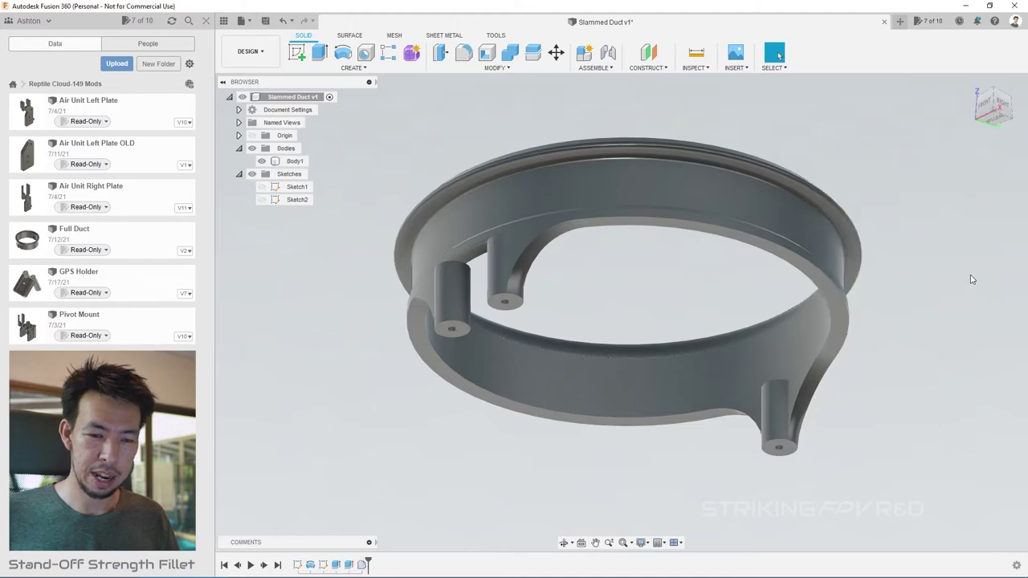
# - Try a 4 mm fillet on the two inner junction edges between the paired stand-offs, viewed from the front and below
pyautogui.click(1002, 107)
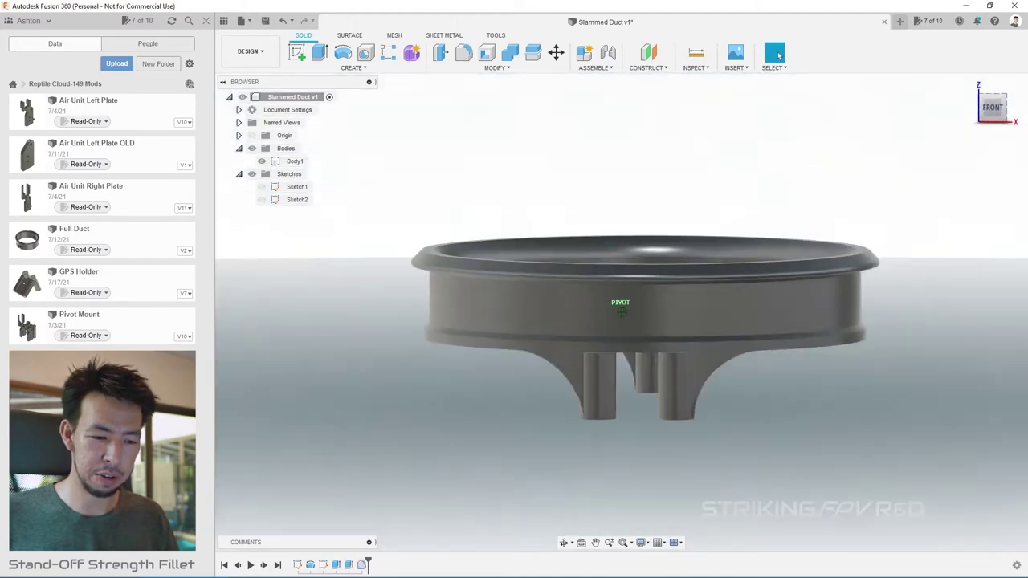
pyautogui.keyDown('shift'); pyautogui.moveTo(620, 312); pyautogui.dragTo(546, 269, button='middle'); pyautogui.keyUp('shift')
pyautogui.moveTo(778, 54)
pyautogui.keyDown('shift'); pyautogui.mouseDown(button='middle')
pyautogui.moveTo(778, 72)
pyautogui.moveTo(778, 55)
pyautogui.mouseUp(button='middle'); pyautogui.keyUp('shift')
pyautogui.keyDown('shift'); pyautogui.moveTo(620, 311); pyautogui.dragTo(577, 265, button='middle'); pyautogui.keyUp('shift')
pyautogui.scroll(5, 563, 257)
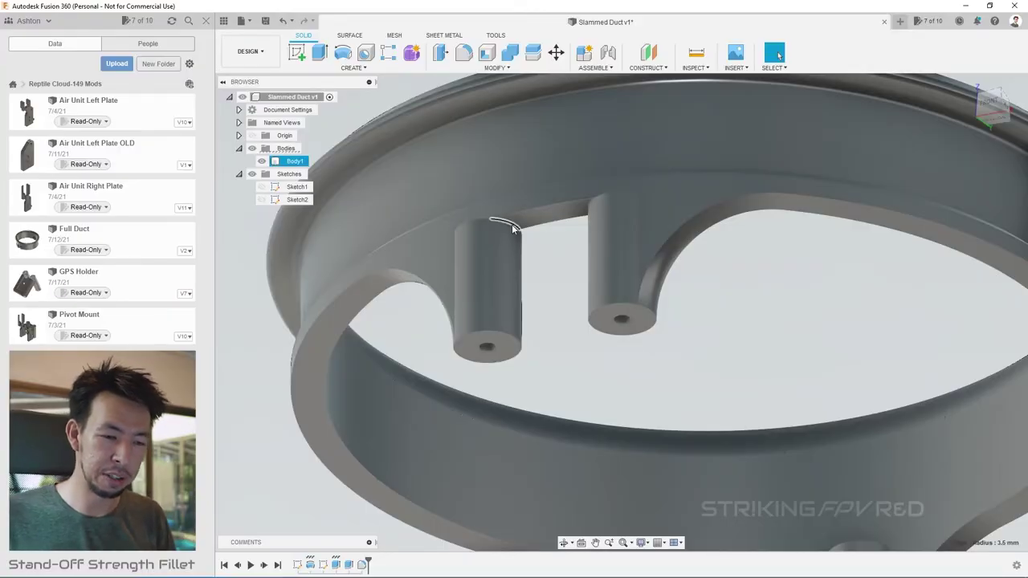
pyautogui.click(467, 57)
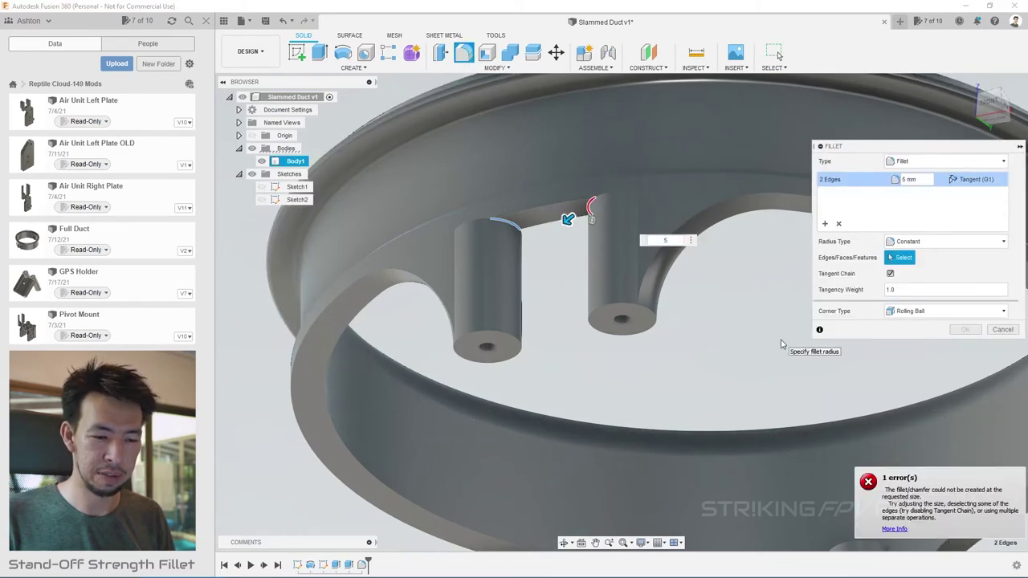
pyautogui.write('4')
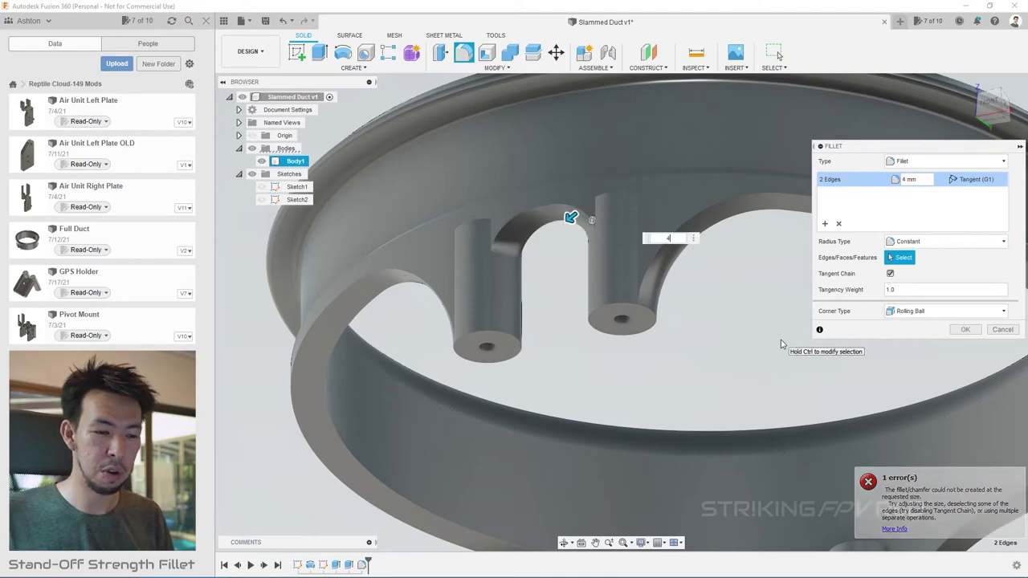
pyautogui.click(965, 329)
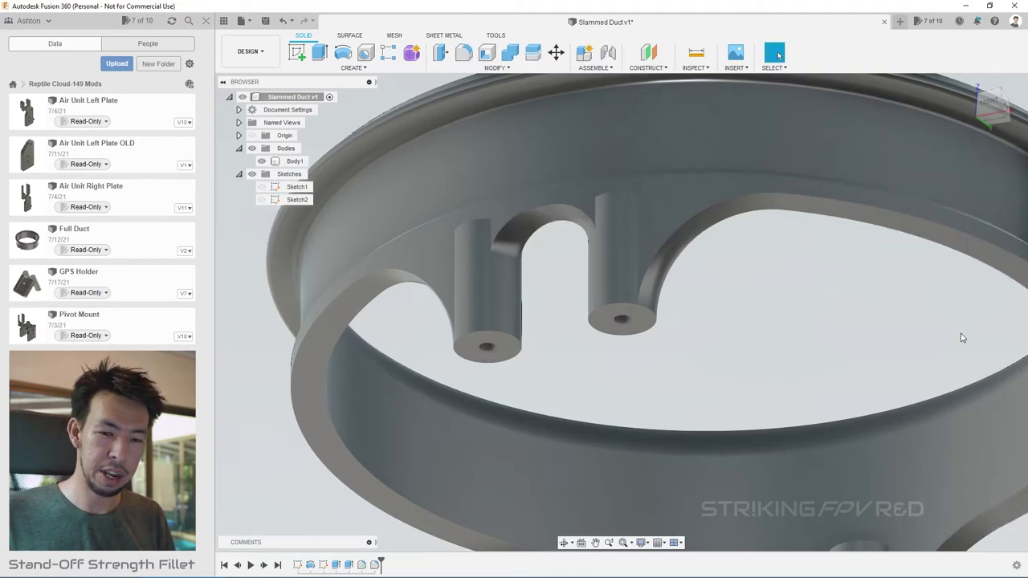
pyautogui.click(986, 107)
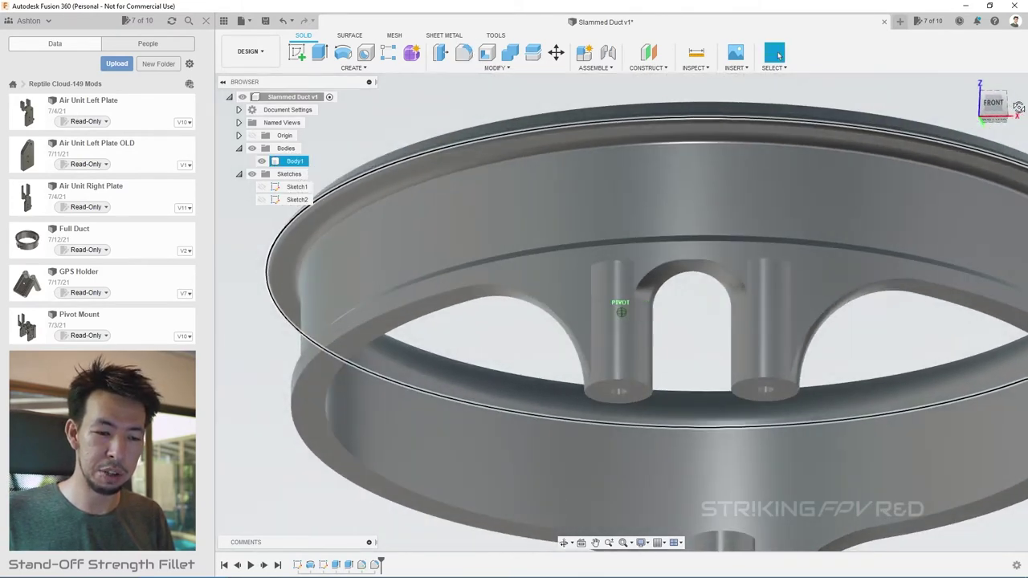
pyautogui.keyDown('shift'); pyautogui.moveTo(707, 305); pyautogui.dragTo(717, 379, button='middle'); pyautogui.keyUp('shift')
# - Extrude the duct's underside face between the paired stand-offs downward 6 mm as a Join
pyautogui.click(717, 379)
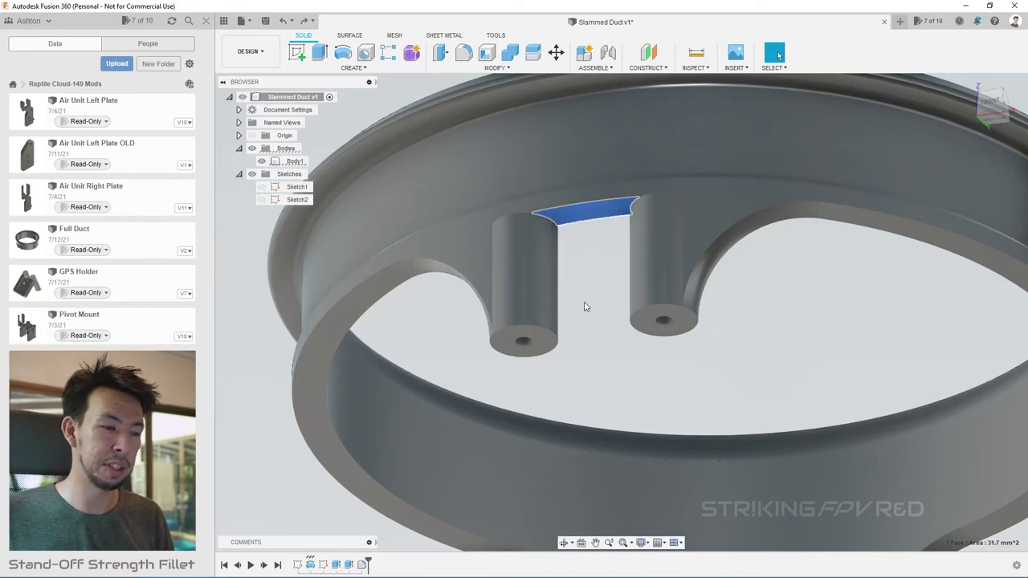
pyautogui.click(320, 53)
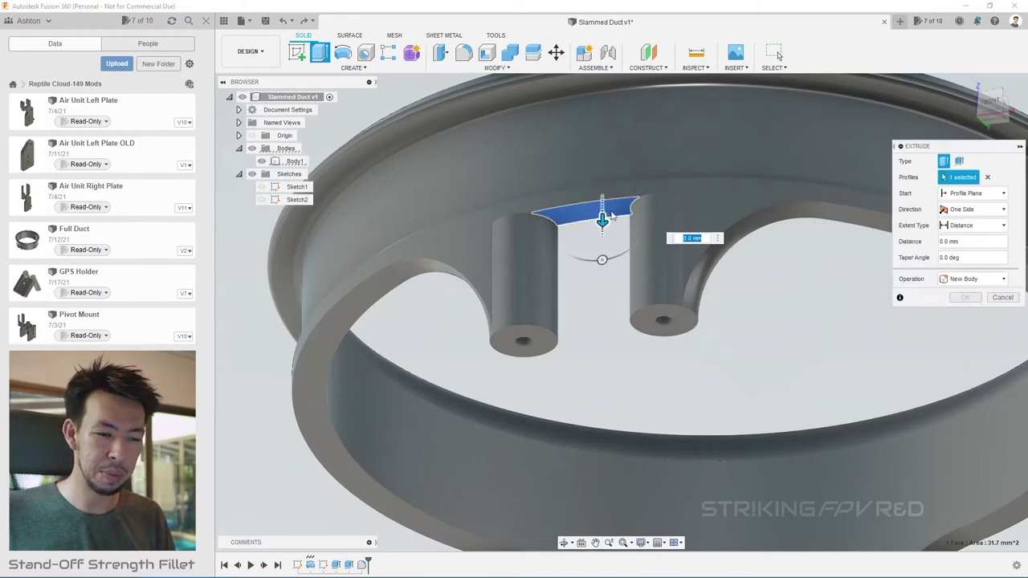
pyautogui.moveTo(602, 222); pyautogui.dragTo(602, 273)
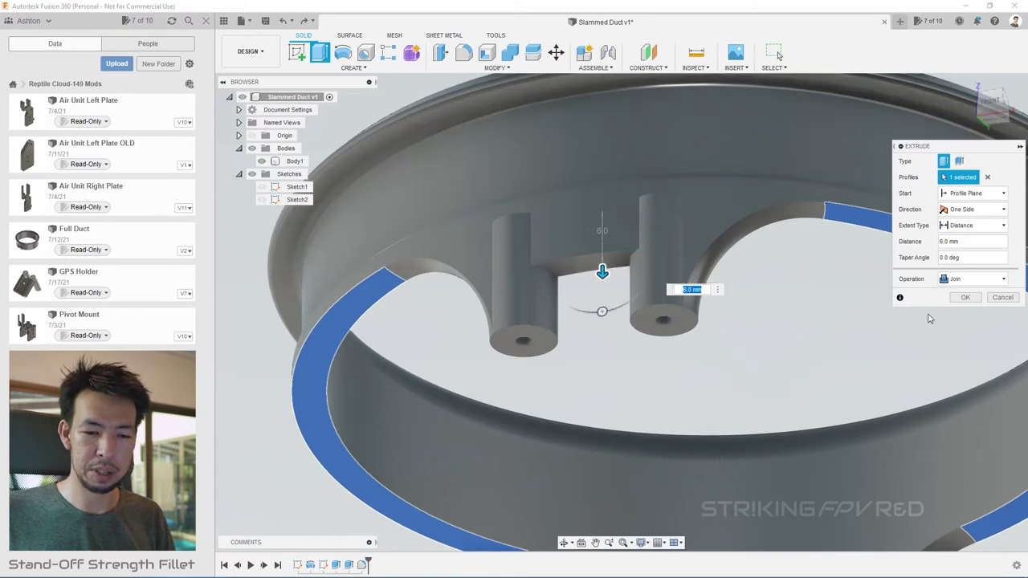
pyautogui.click(963, 297)
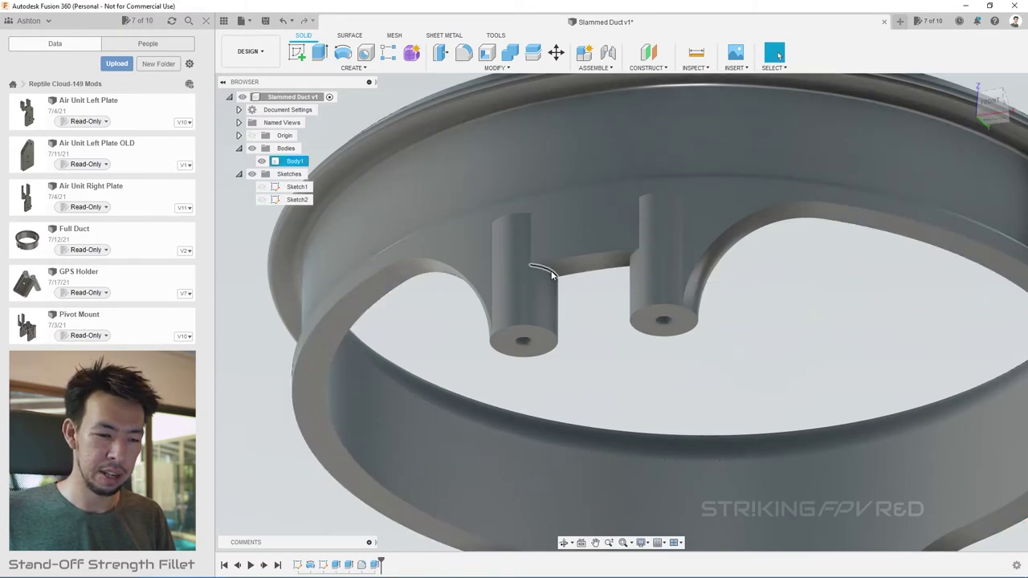
# - Fillet the two edges where the extruded web meets the paired stand-offs with a 4 mm radius
pyautogui.click(631, 257)
pyautogui.scroll(3, 585, 279)
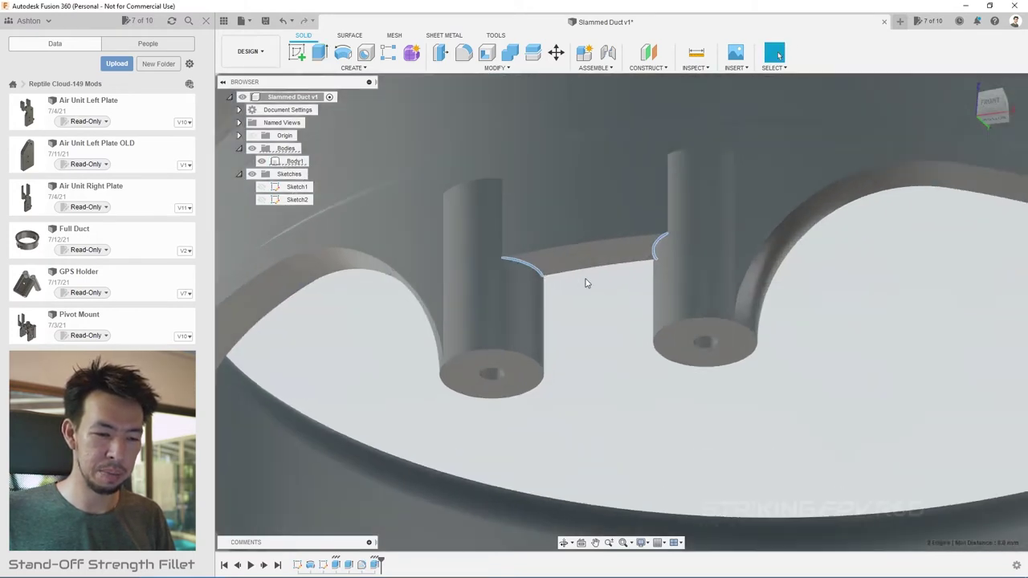
pyautogui.click(465, 53)
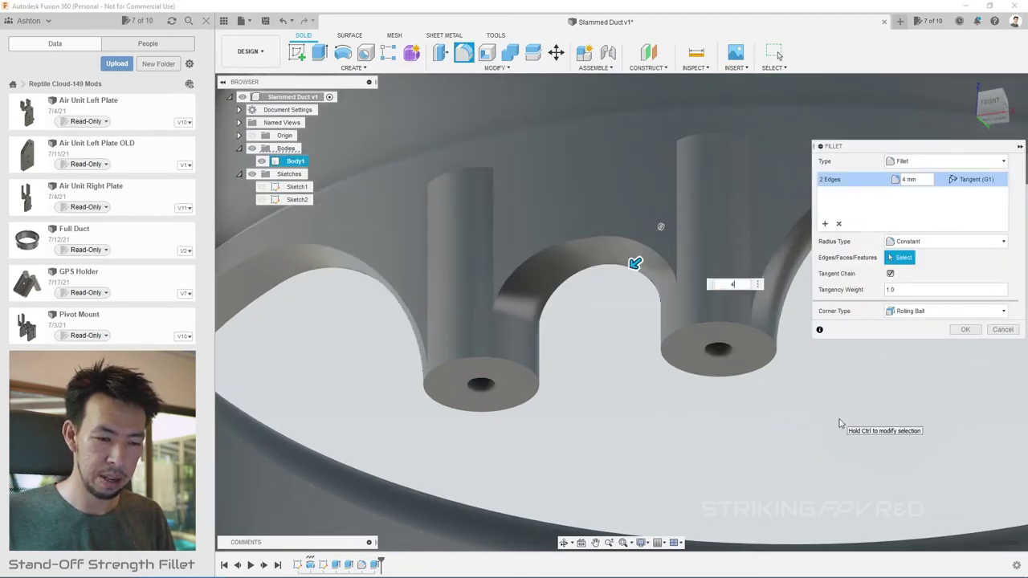
pyautogui.click(964, 330)
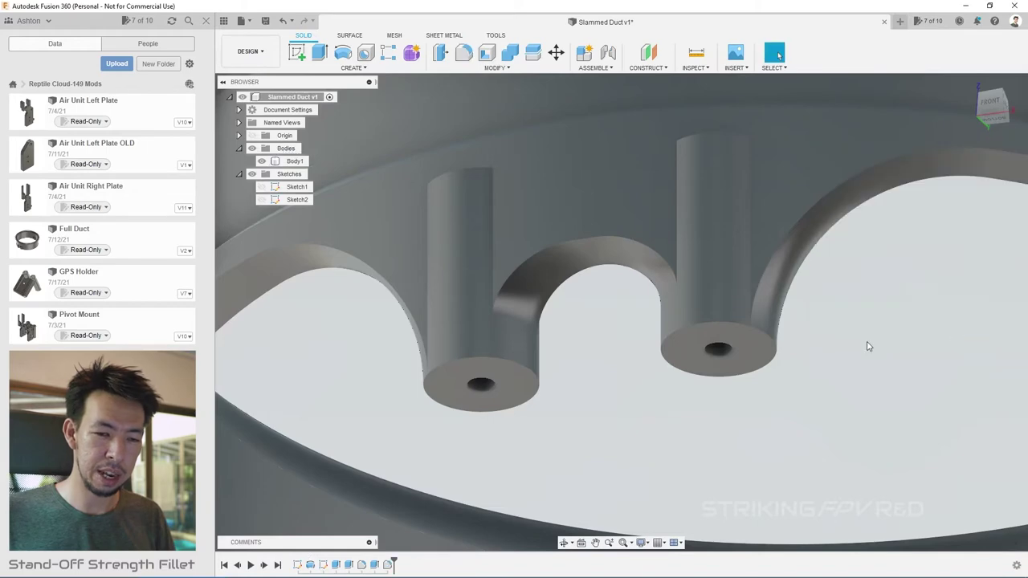
# - Select the four vertical edges where the paired stand-offs meet the duct's outer wall
pyautogui.click(989, 104)
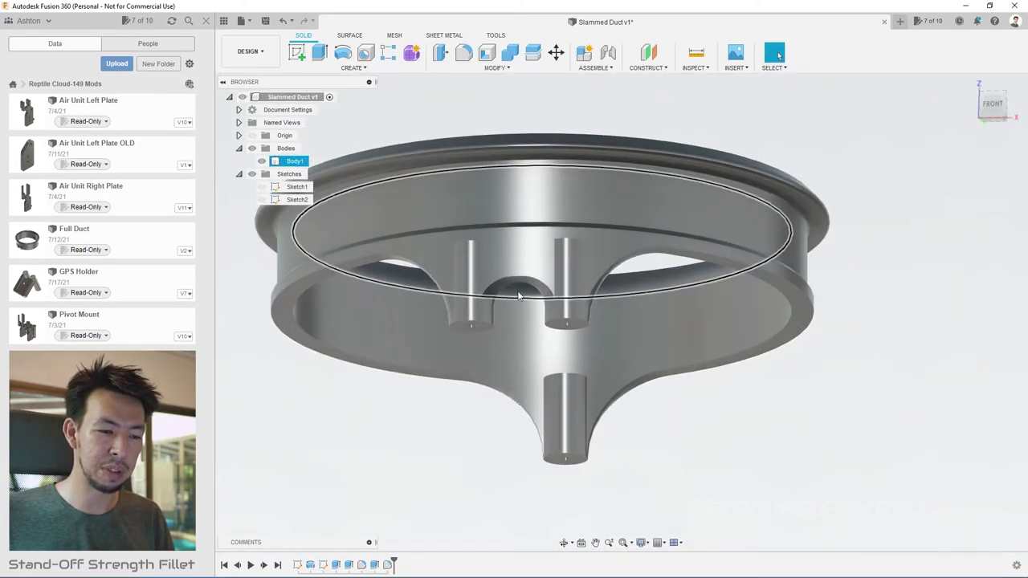
pyautogui.keyDown('shift'); pyautogui.moveTo(619, 308); pyautogui.dragTo(437, 305, button='middle'); pyautogui.keyUp('shift')
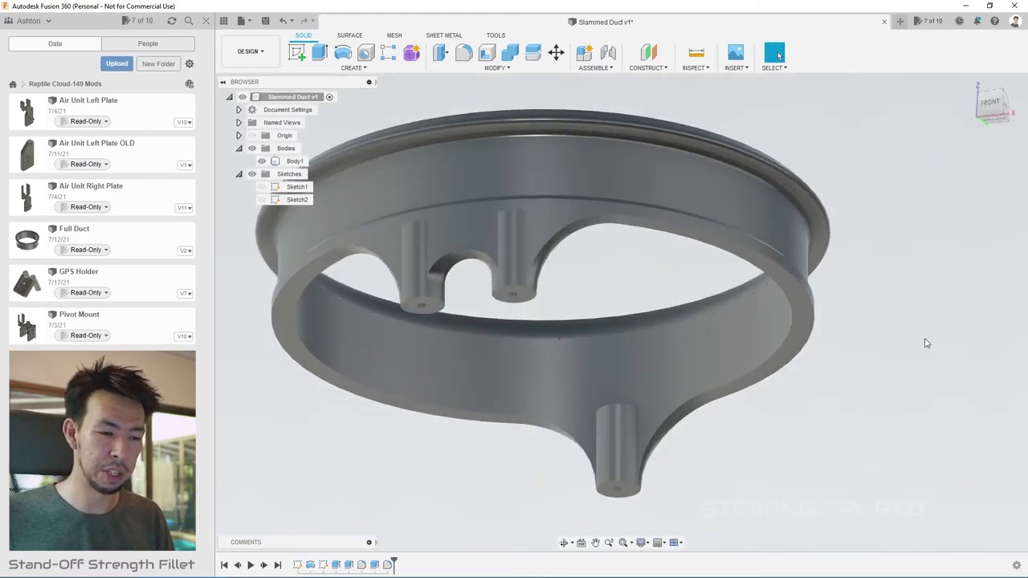
pyautogui.moveTo(541, 245); pyautogui.dragTo(605, 292, button='middle')
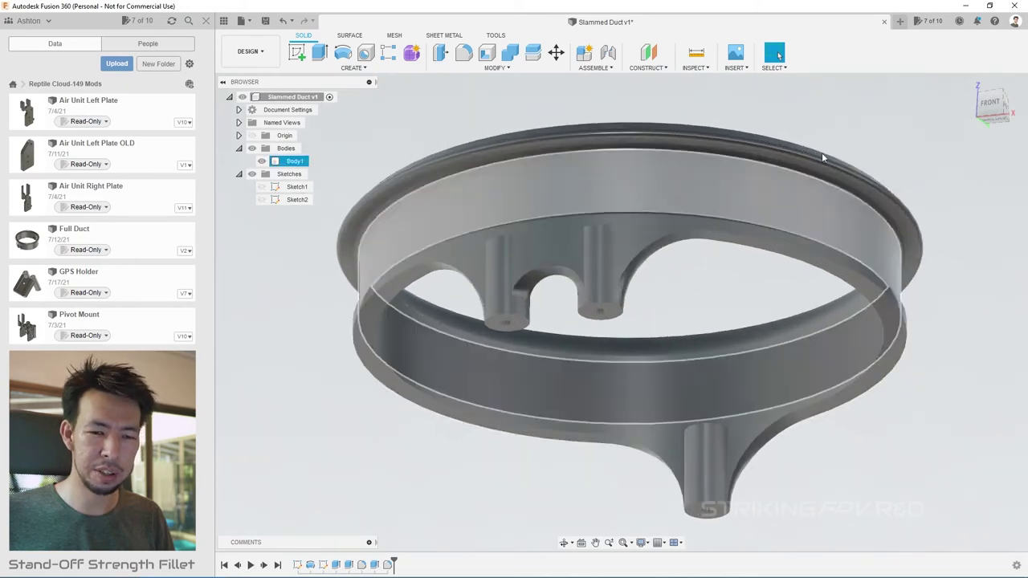
pyautogui.keyDown('shift'); pyautogui.moveTo(679, 291); pyautogui.dragTo(635, 266, button='middle'); pyautogui.keyUp('shift')
pyautogui.scroll(-2, 637, 229)
pyautogui.keyDown('shift'); pyautogui.moveTo(637, 230); pyautogui.dragTo(475, 519, button='middle'); pyautogui.keyUp('shift')
pyautogui.scroll(4, 548, 397)
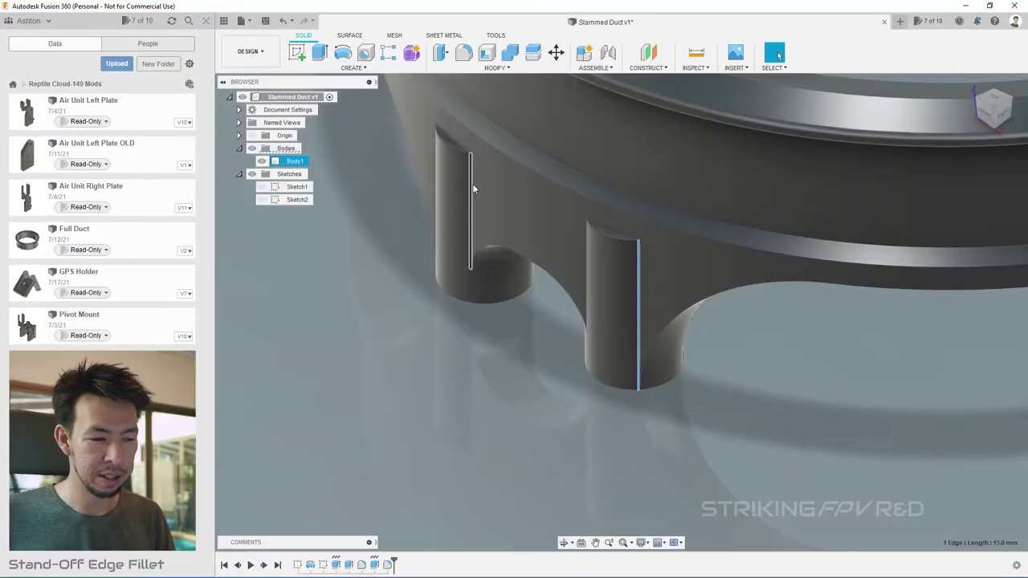
pyautogui.keyDown('shift'); pyautogui.click(585, 273); pyautogui.keyUp('shift')
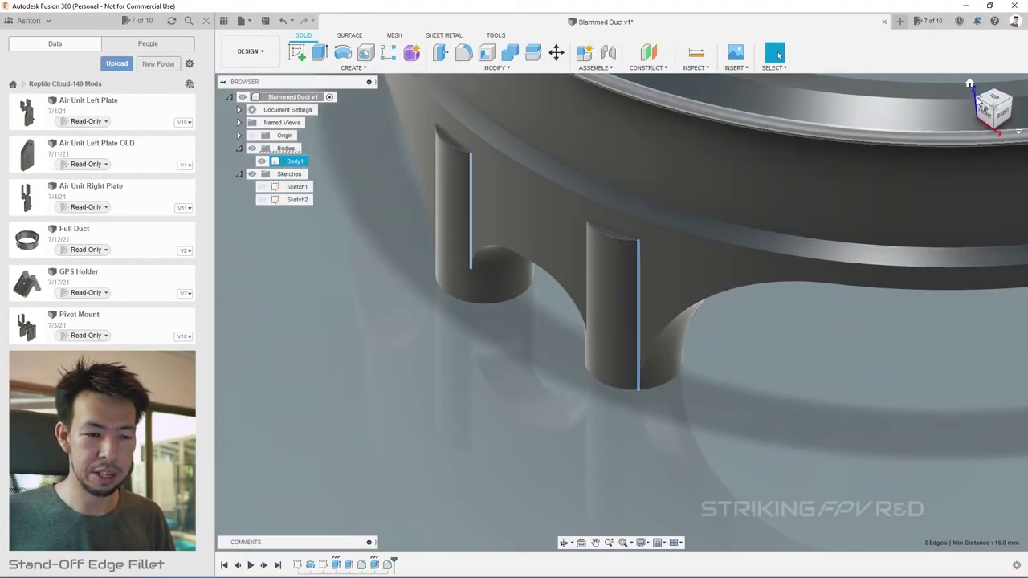
pyautogui.moveTo(981, 106); pyautogui.dragTo(689, 237)
pyautogui.keyDown('shift'); pyautogui.click(685, 233); pyautogui.keyUp('shift')
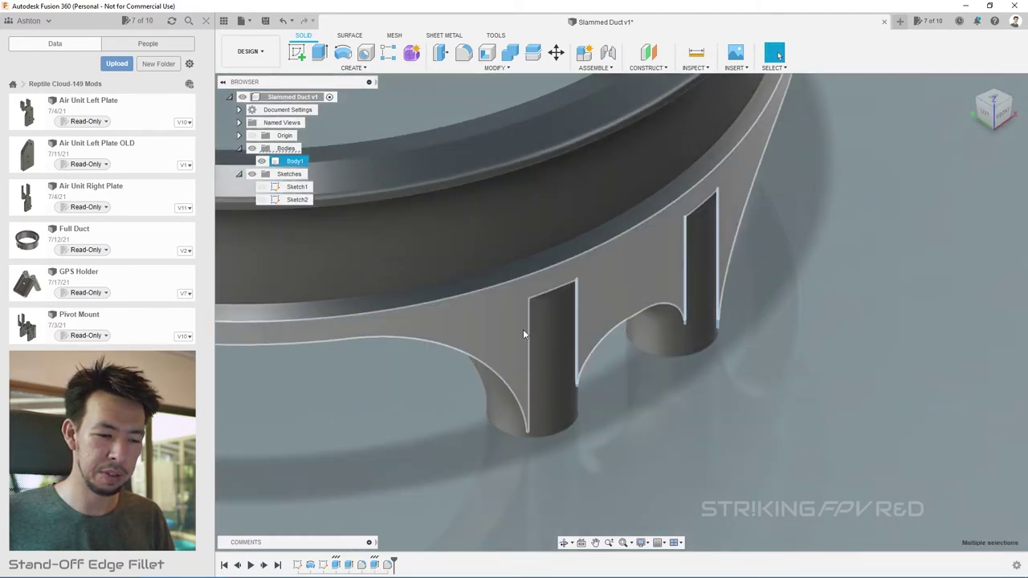
pyautogui.scroll(-5, 901, 403)
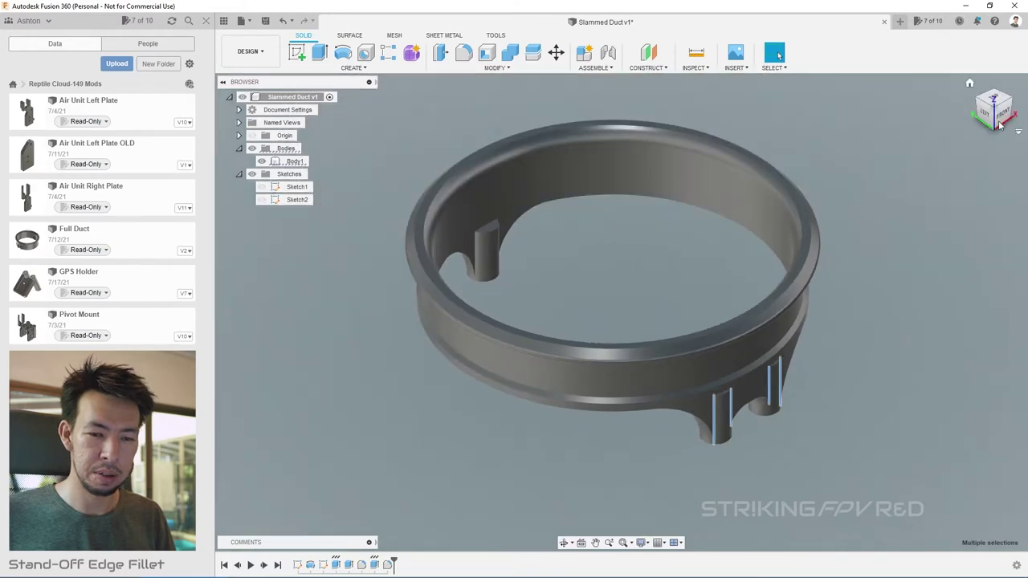
# - Add the single stand-off's two vertical outer edges to the selection and fillet all six edges with a 5 mm radius
pyautogui.keyDown('shift'); pyautogui.moveTo(562, 321); pyautogui.dragTo(494, 401, button='middle'); pyautogui.keyUp('shift')
pyautogui.scroll(5, 494, 407)
pyautogui.scroll(3, 540, 323)
pyautogui.keyDown('shift'); pyautogui.click(535, 310); pyautogui.keyUp('shift')
pyautogui.scroll(2, 554, 309)
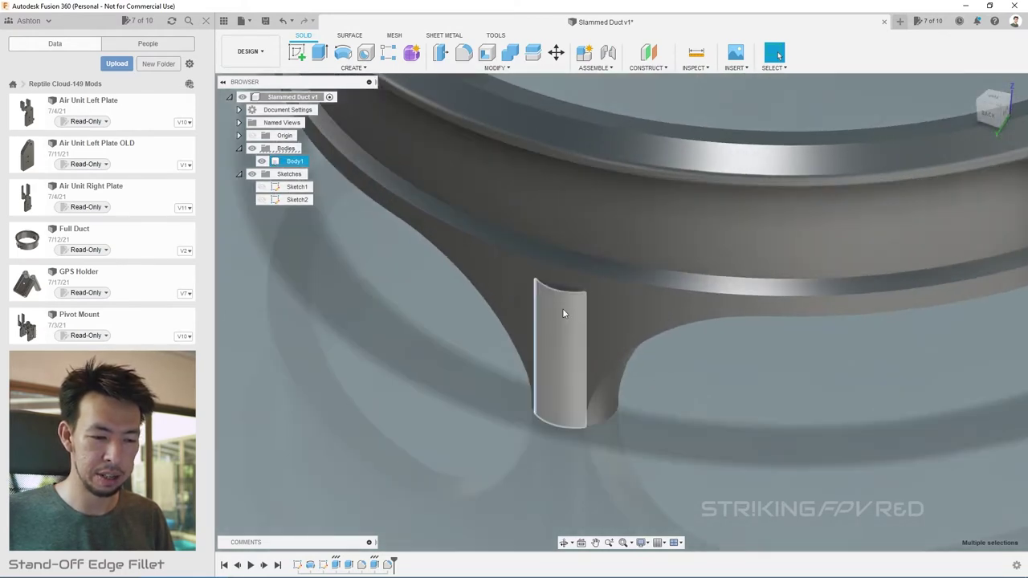
pyautogui.keyDown('shift'); pyautogui.click(584, 312); pyautogui.keyUp('shift')
pyautogui.scroll(-3, 583, 390)
pyautogui.scroll(3, 622, 422)
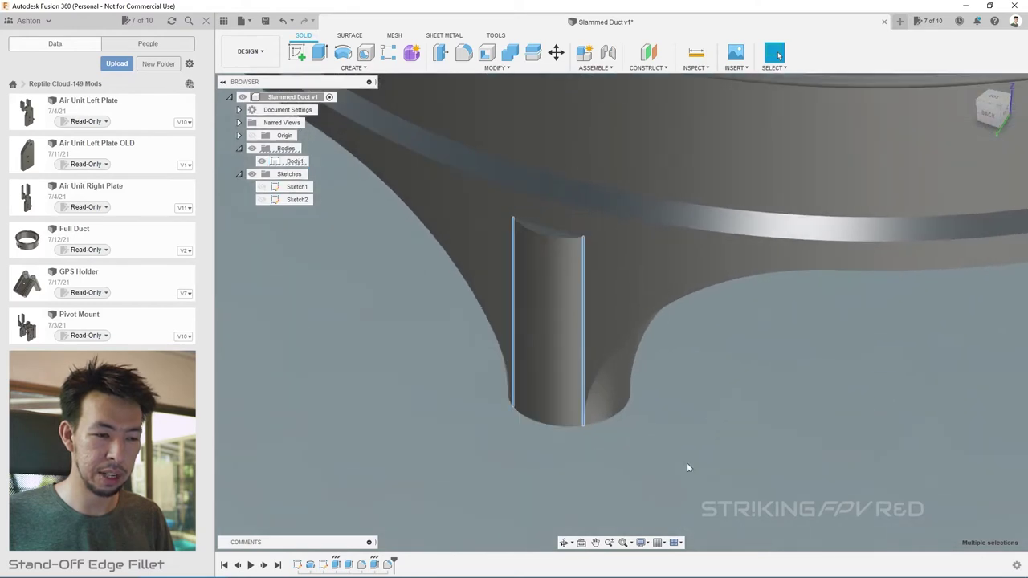
pyautogui.click(466, 53)
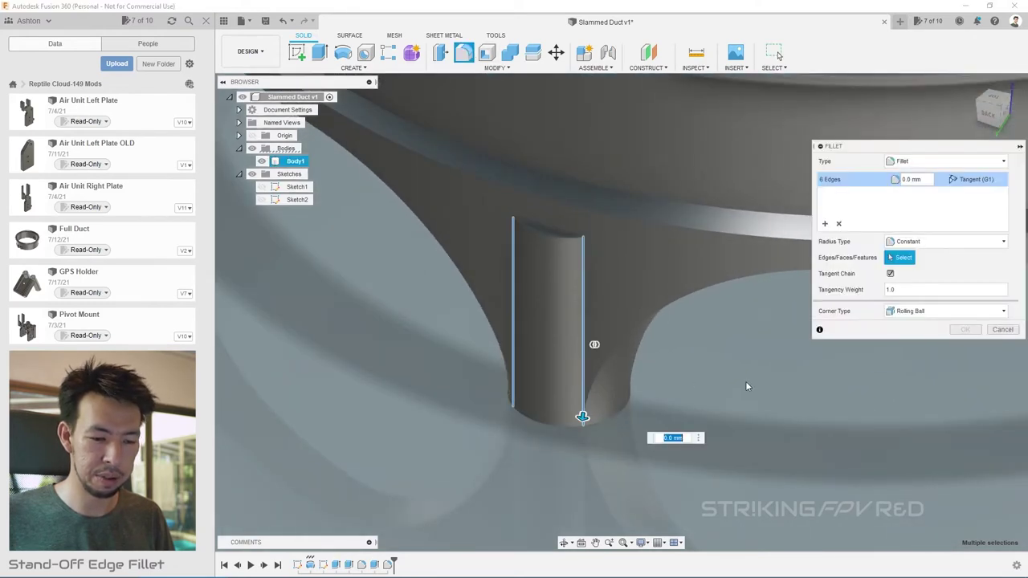
pyautogui.write('1')
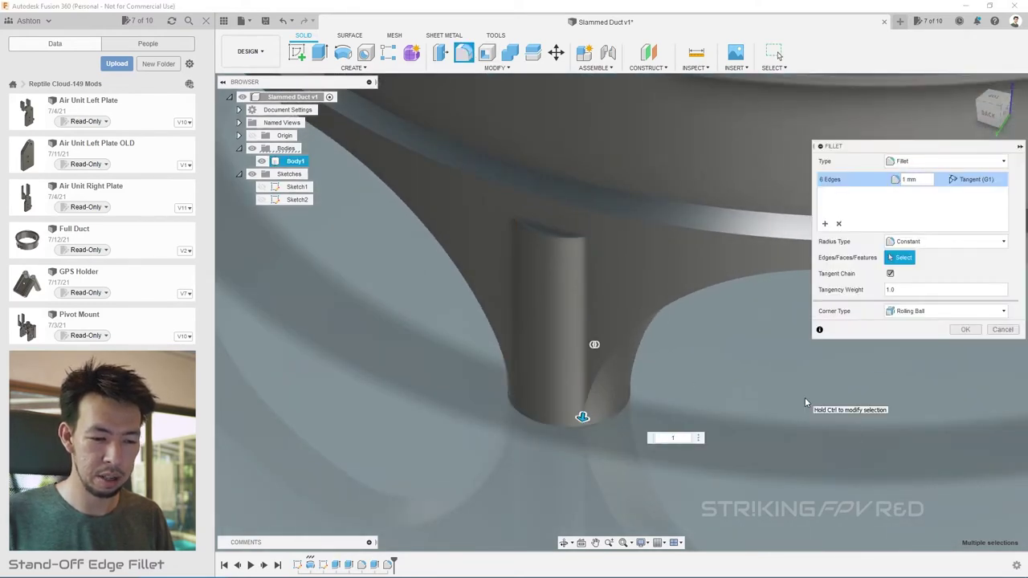
pyautogui.press('BackSpace')
pyautogui.write('2')
pyautogui.press('BackSpace')
pyautogui.write('5')
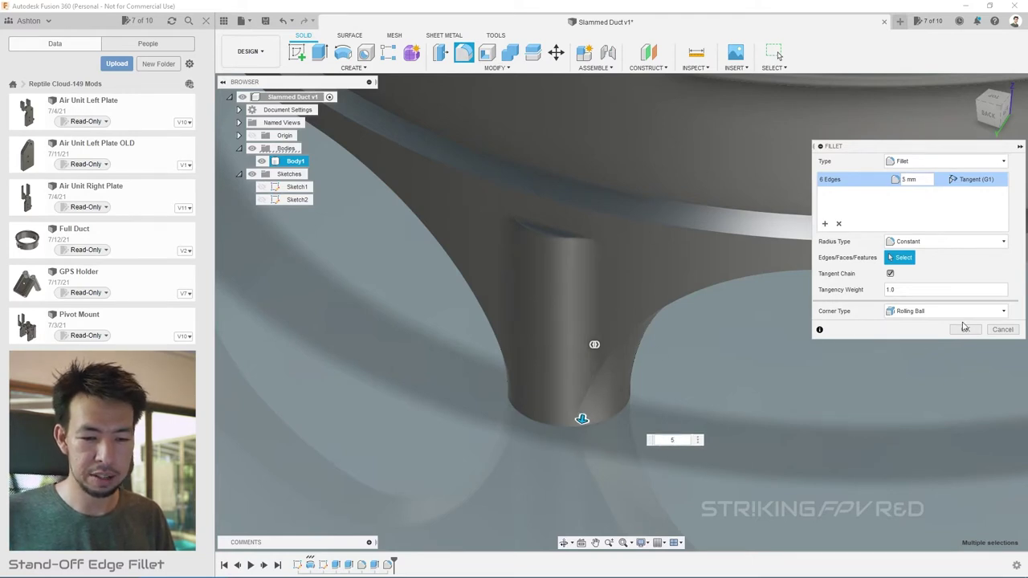
pyautogui.click(965, 329)
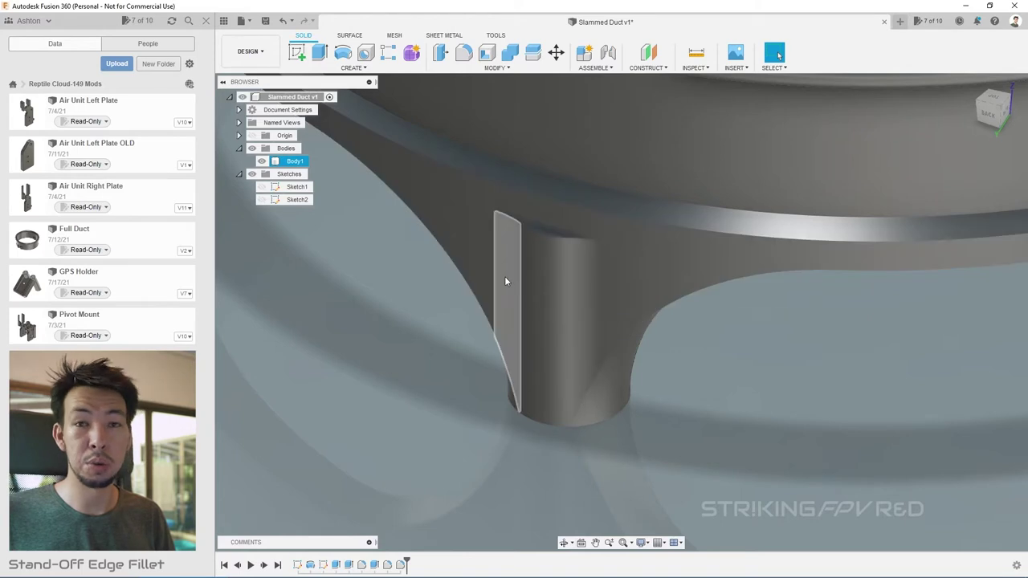
# - Select the edge where the single stand-off's top face meets the duct's outer wall
pyautogui.keyDown('shift'); pyautogui.moveTo(483, 299); pyautogui.dragTo(544, 479, button='middle'); pyautogui.keyUp('shift')
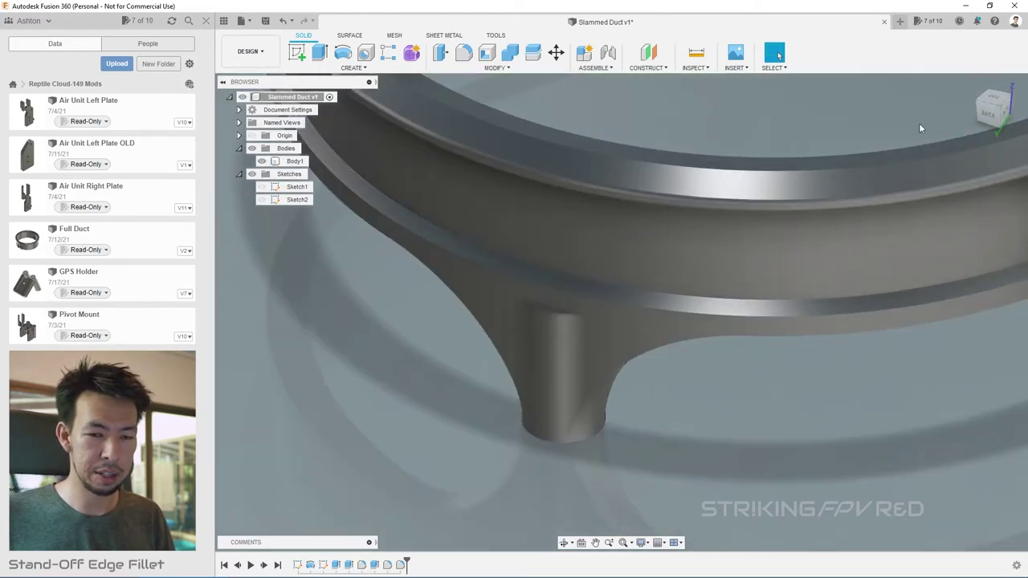
pyautogui.click(1005, 118)
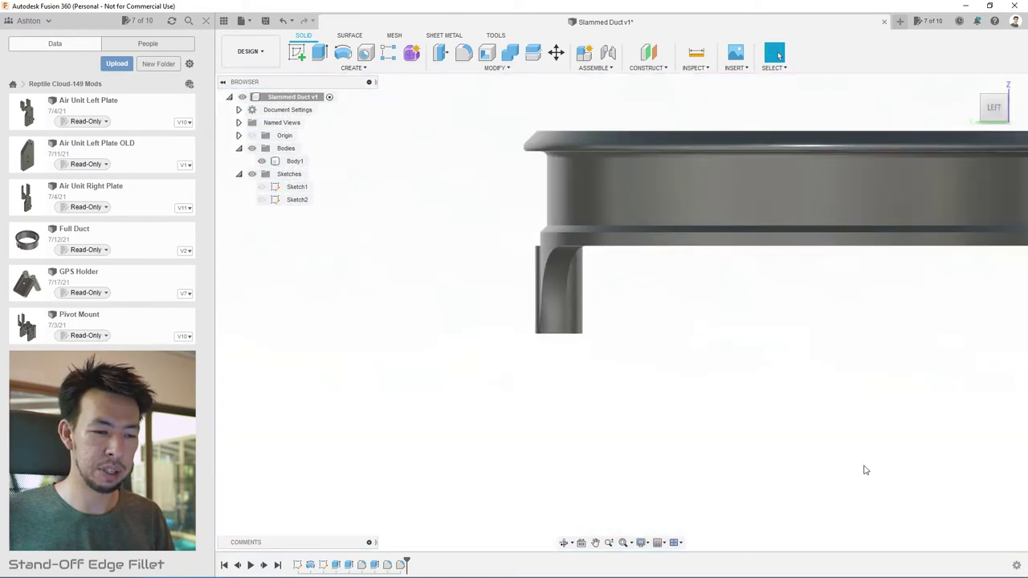
pyautogui.scroll(3, 522, 230)
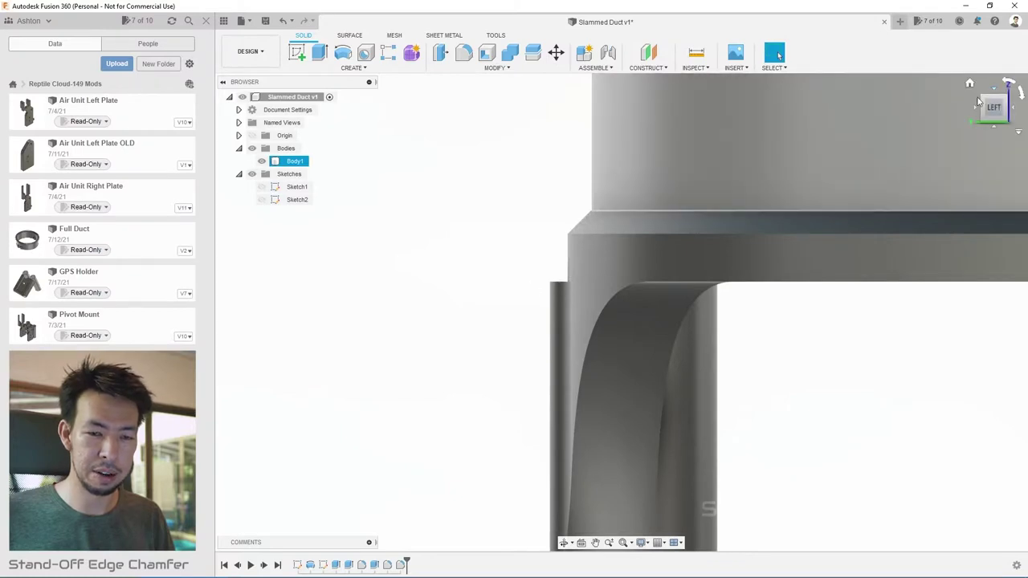
pyautogui.moveTo(979, 100); pyautogui.dragTo(460, 273)
pyautogui.click(610, 300)
pyautogui.scroll(-4, 329, 417)
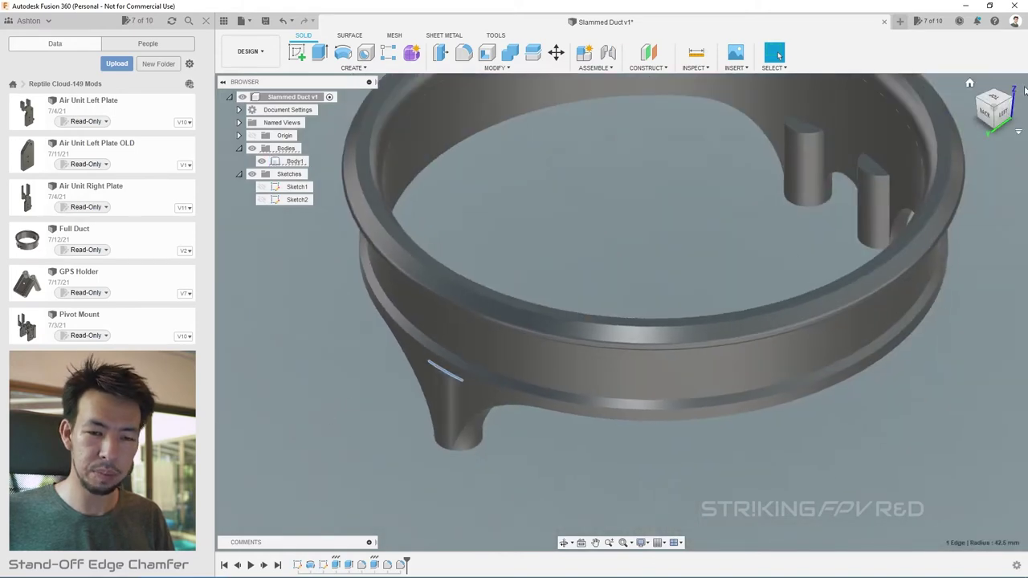
# - Add the top edges where the two paired stand-offs meet the duct's outer wall to the selection
pyautogui.keyDown('shift'); pyautogui.moveTo(1009, 96); pyautogui.dragTo(436, 196, button='middle'); pyautogui.keyUp('shift')
pyautogui.scroll(5, 690, 346)
pyautogui.scroll(5, 642, 313)
pyautogui.click(573, 294)
pyautogui.click(792, 176)
pyautogui.scroll(-5, 817, 451)
pyautogui.keyDown('shift'); pyautogui.moveTo(814, 458); pyautogui.dragTo(856, 449, button='middle'); pyautogui.keyUp('shift')
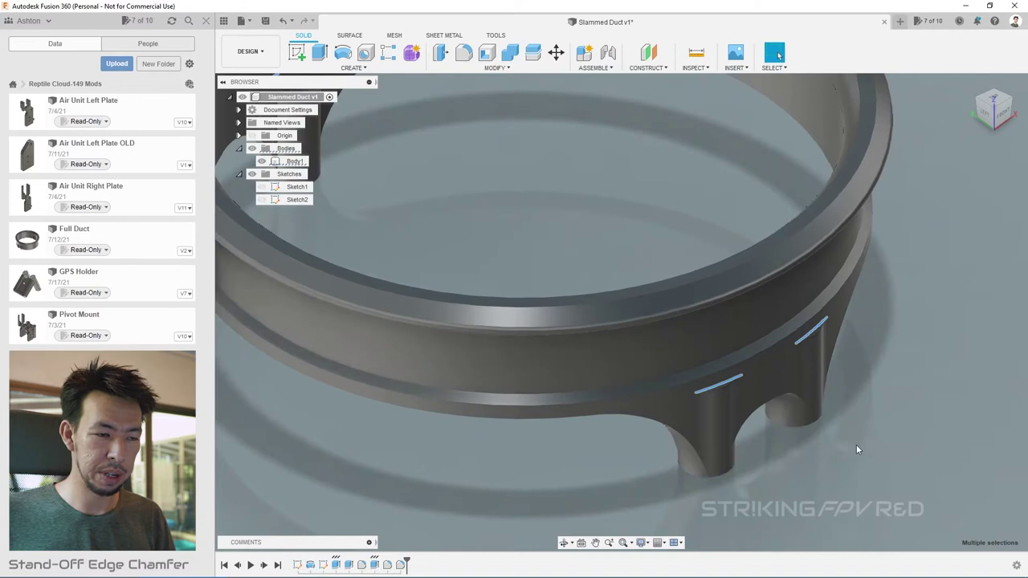
# - Pin the Chamfer command to the toolbar
pyautogui.click(504, 72)
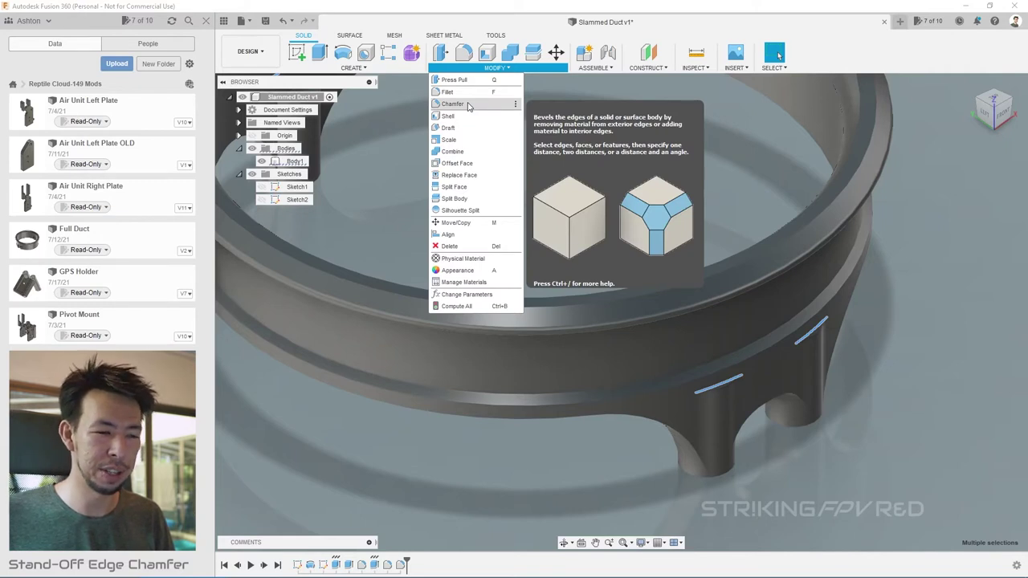
pyautogui.click(516, 107)
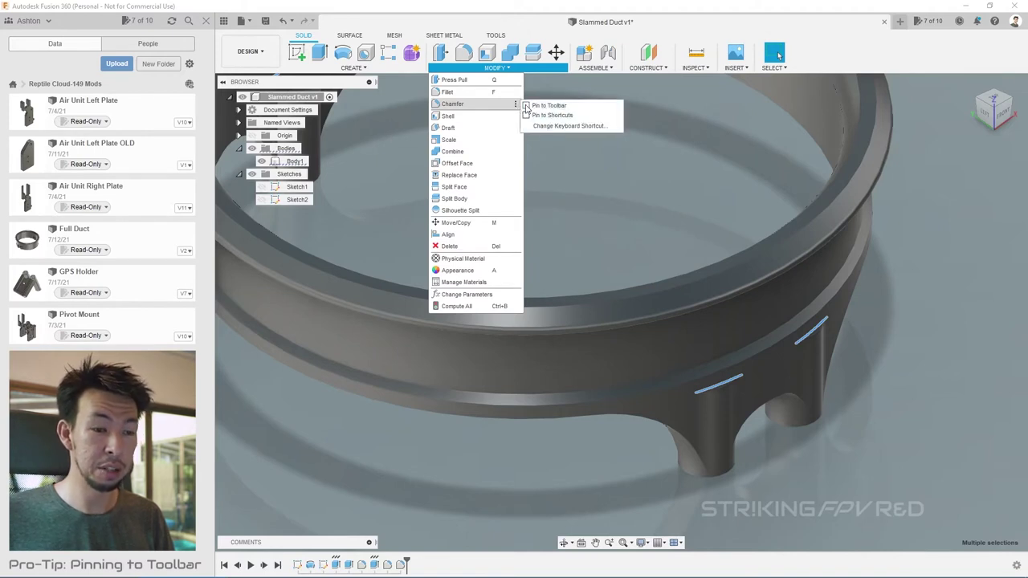
pyautogui.click(526, 106)
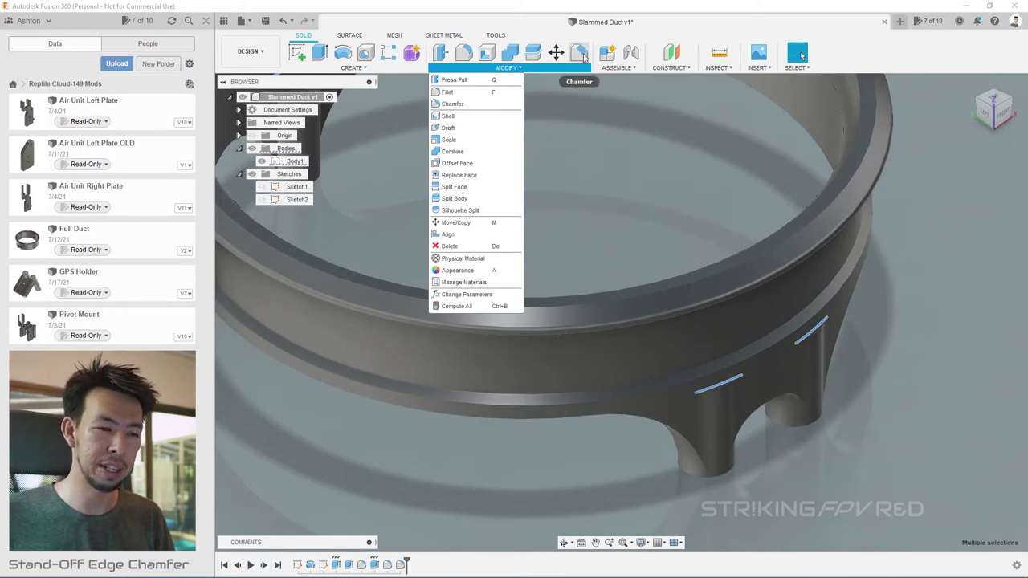
# - Start an equal-distance chamfer on the three selected stand-off edges and try a distance of 1 mm
pyautogui.click(580, 53)
pyautogui.scroll(-5, 700, 274)
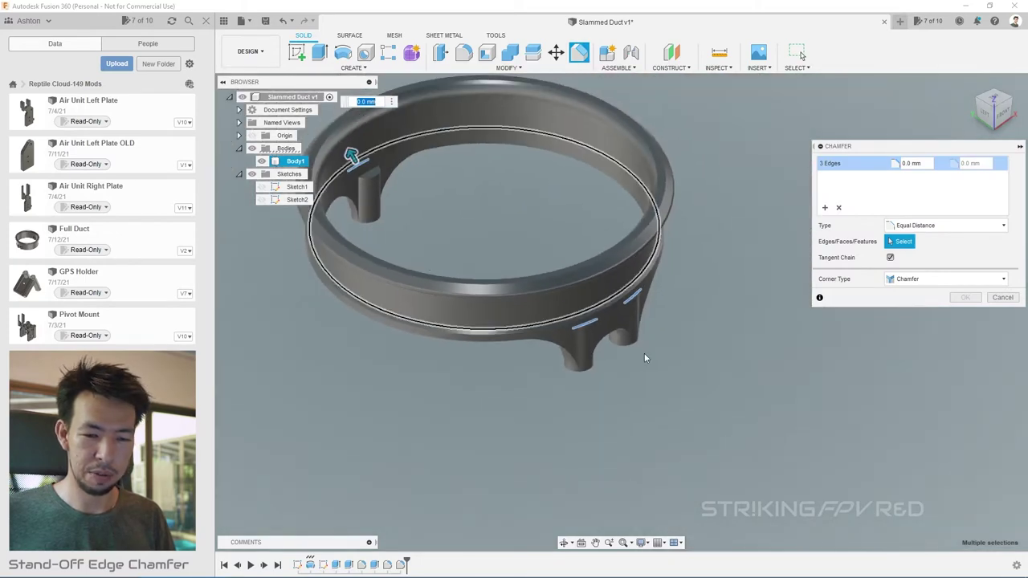
pyautogui.scroll(10, 528, 307)
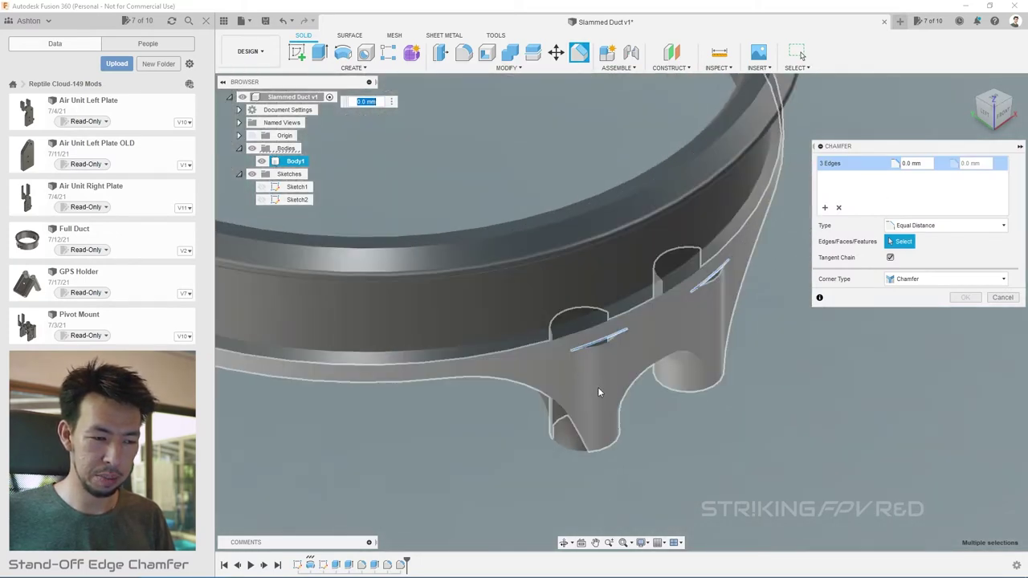
pyautogui.click(391, 102)
pyautogui.click(391, 101)
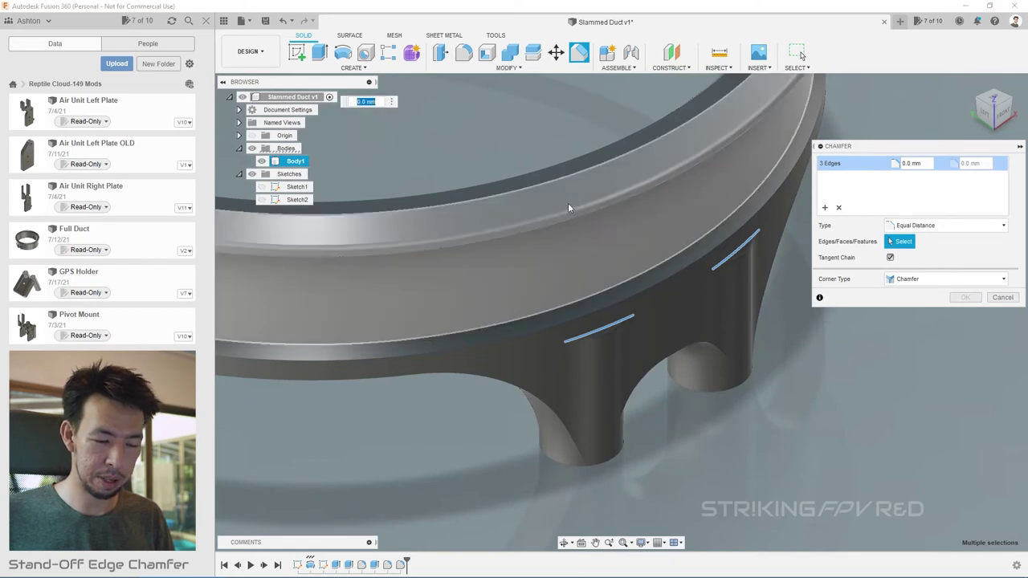
pyautogui.write('1')
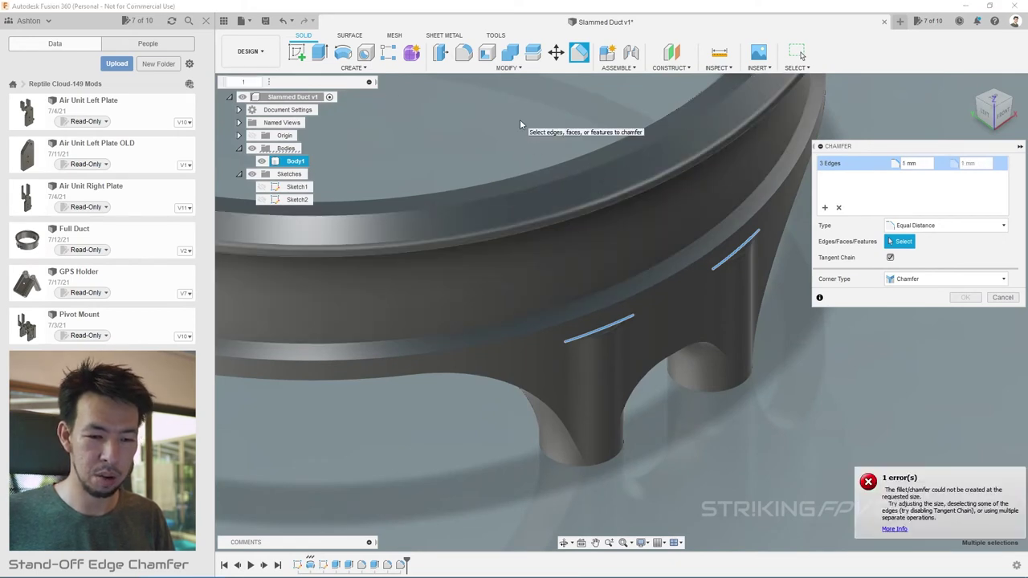
pyautogui.click(924, 164)
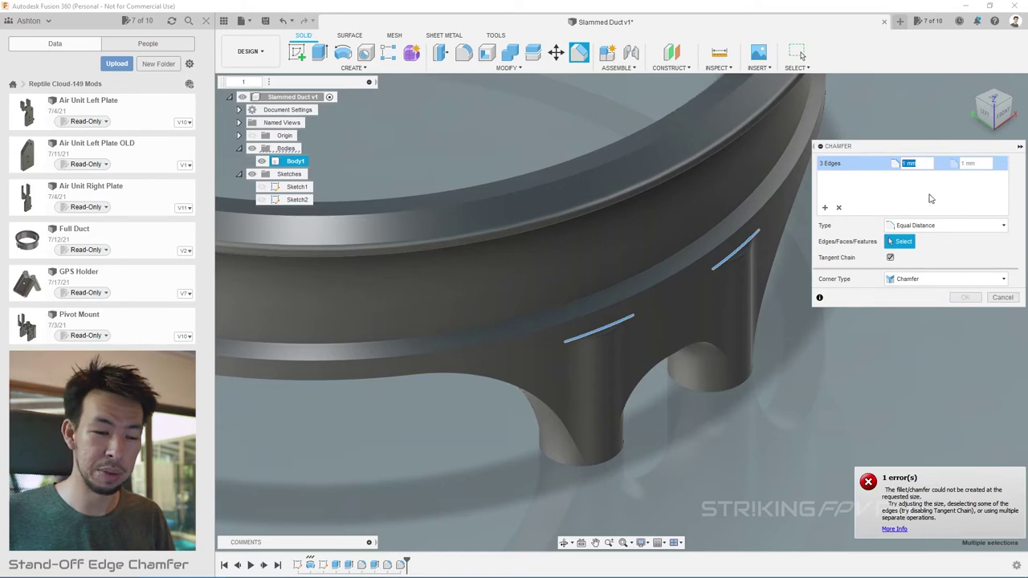
pyautogui.scroll(8, 637, 356)
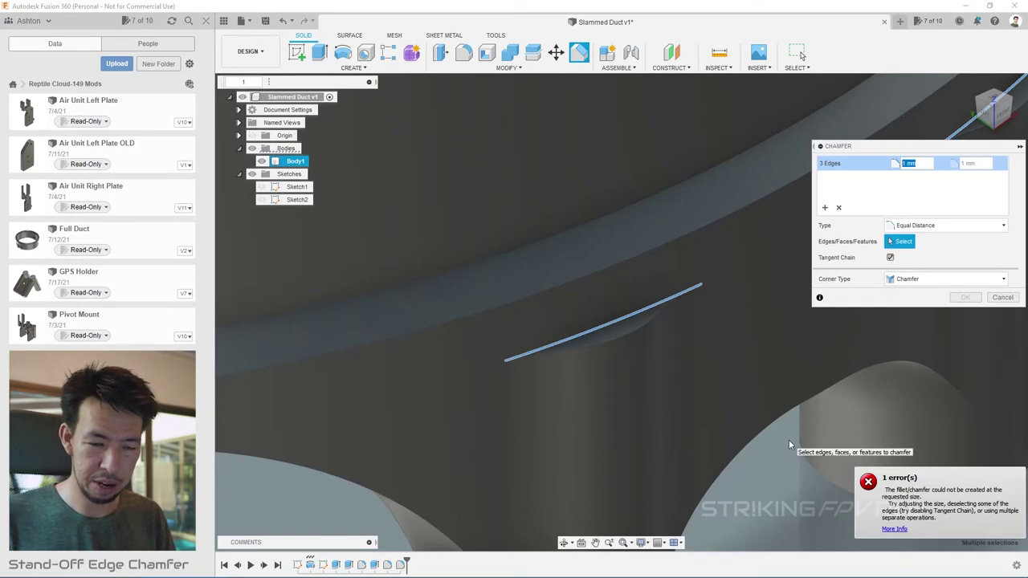
# - Try increasing chamfer distances from 0.2 mm up to 0.75 mm on the three stand-off edges
pyautogui.write('.2')
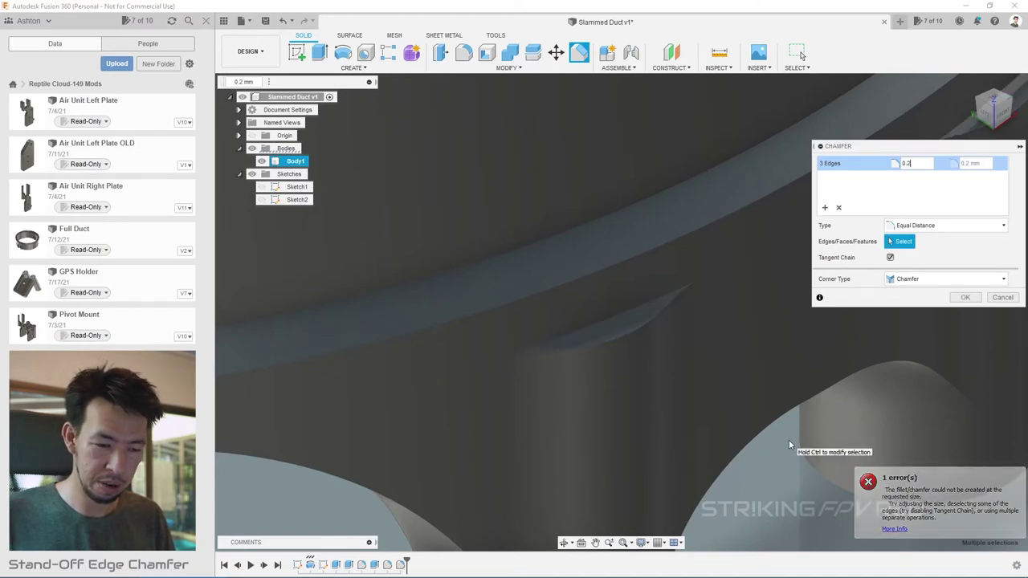
pyautogui.press('BackSpace')
pyautogui.write('3')
pyautogui.write('4')
pyautogui.press('BackSpace')
pyautogui.write('5')
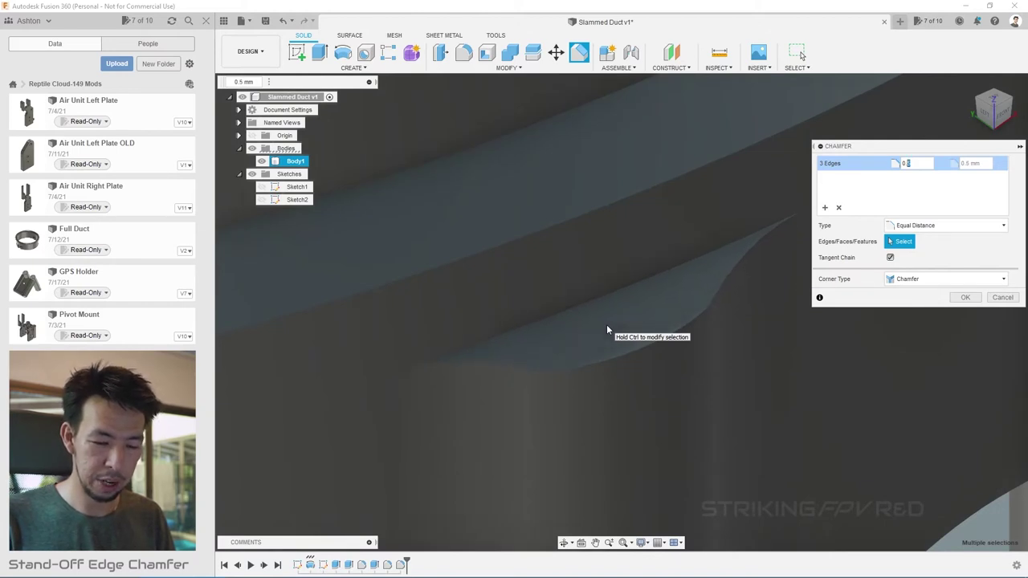
pyautogui.press('BackSpace')
pyautogui.write('6')
pyautogui.press('BackSpace')
pyautogui.write('7')
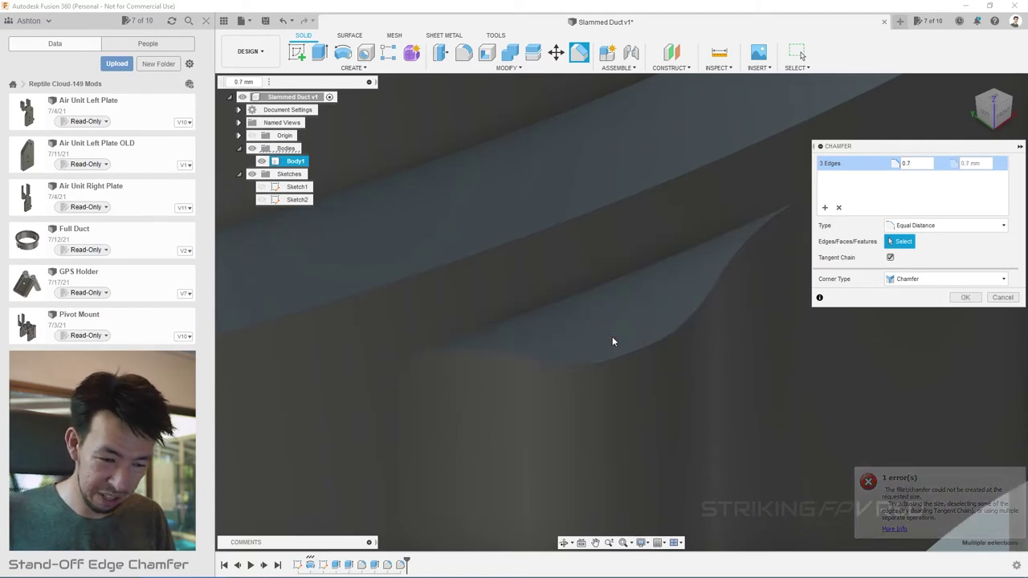
pyautogui.write('2')
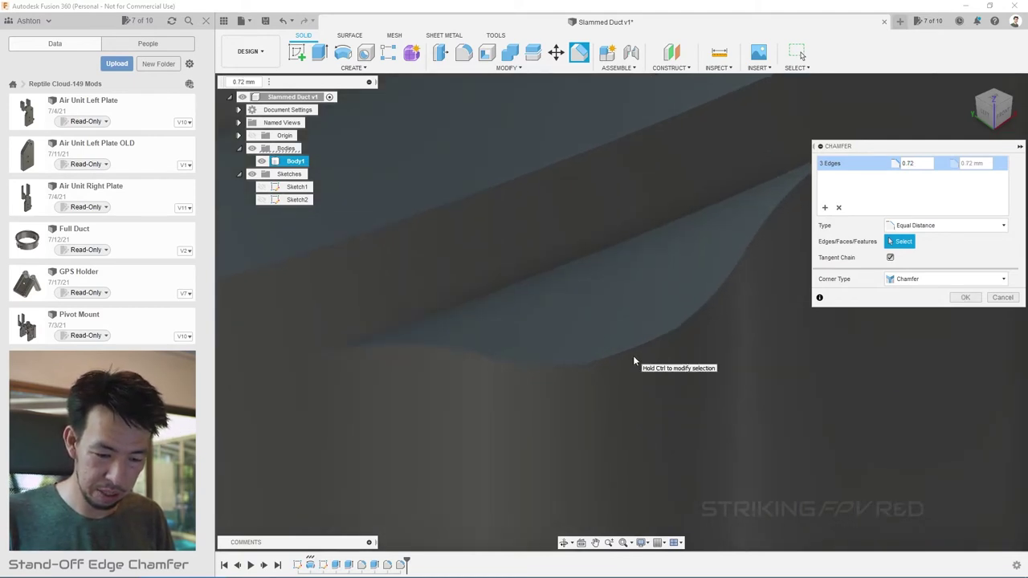
pyautogui.press('BackSpace')
pyautogui.write('3')
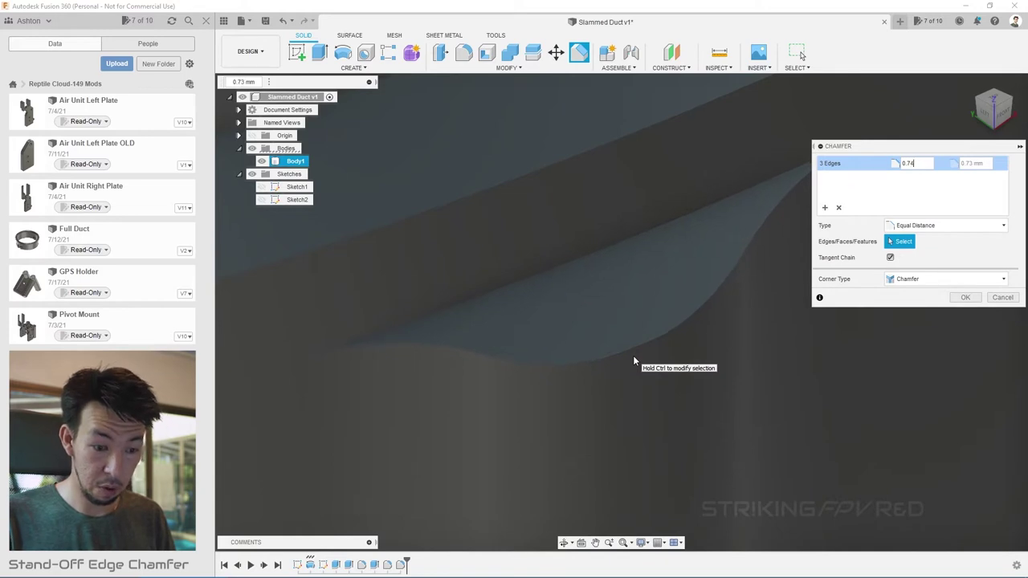
pyautogui.press('BackSpace')
pyautogui.write('5')
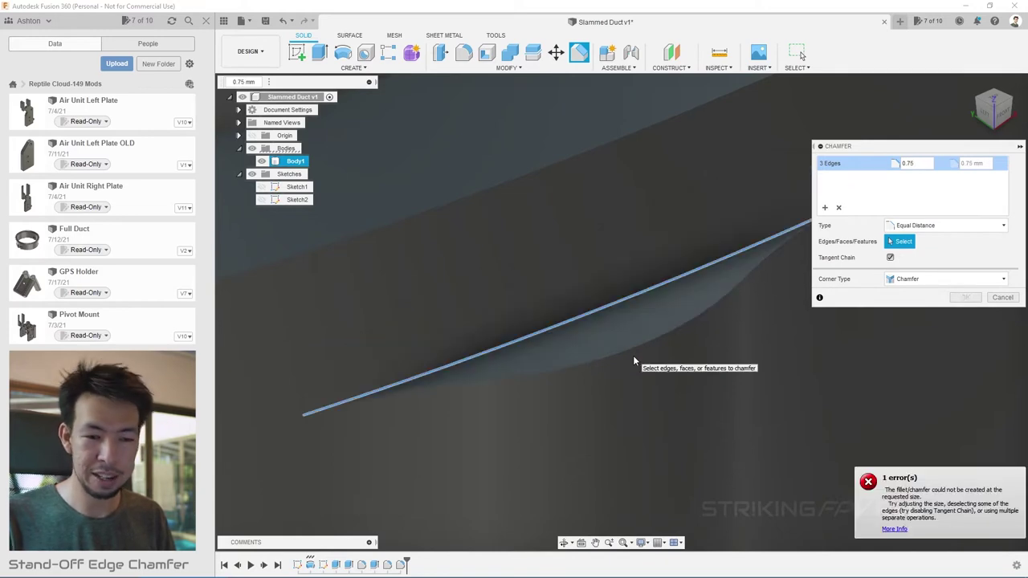
# - Chamfer the three stand-off top edges with an equal distance of 0.749 mm
pyautogui.write('49')
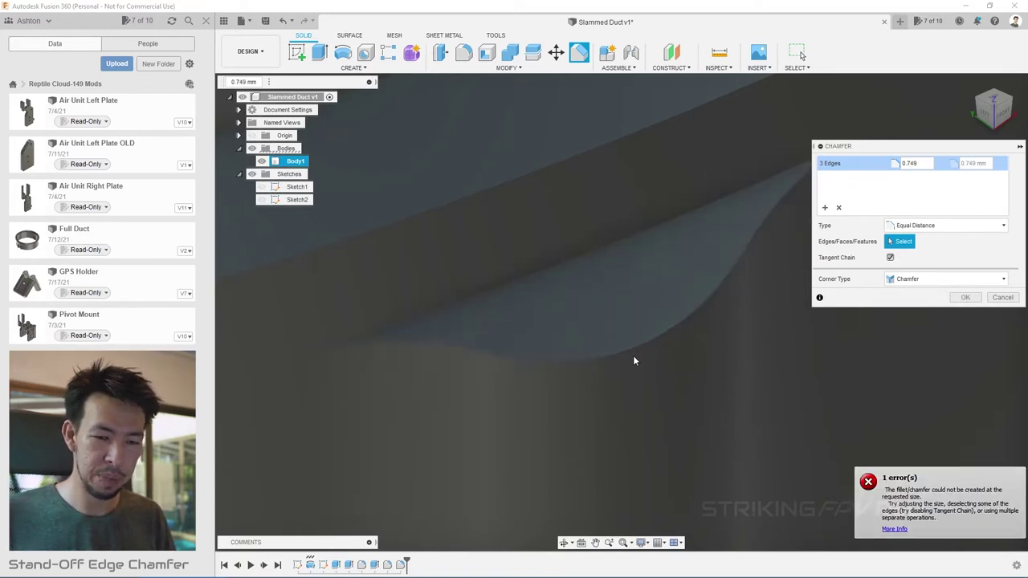
pyautogui.click(993, 112)
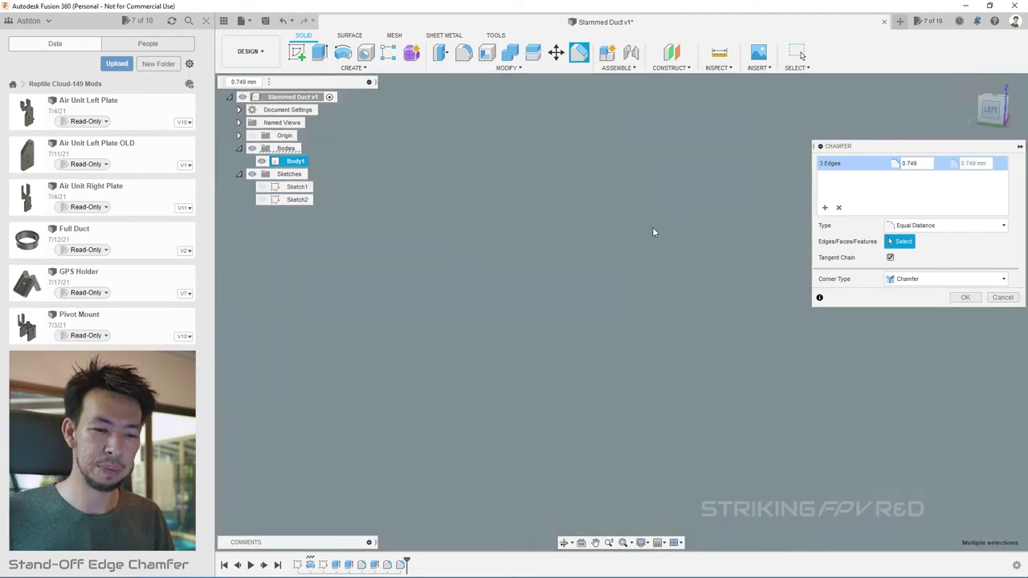
pyautogui.scroll(5, 647, 198)
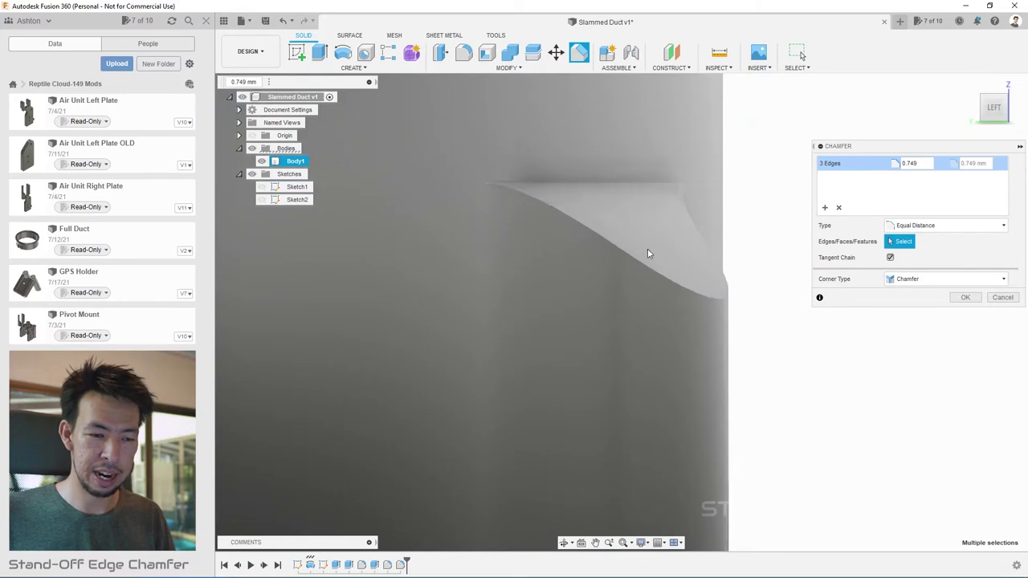
pyautogui.scroll(-5, 654, 252)
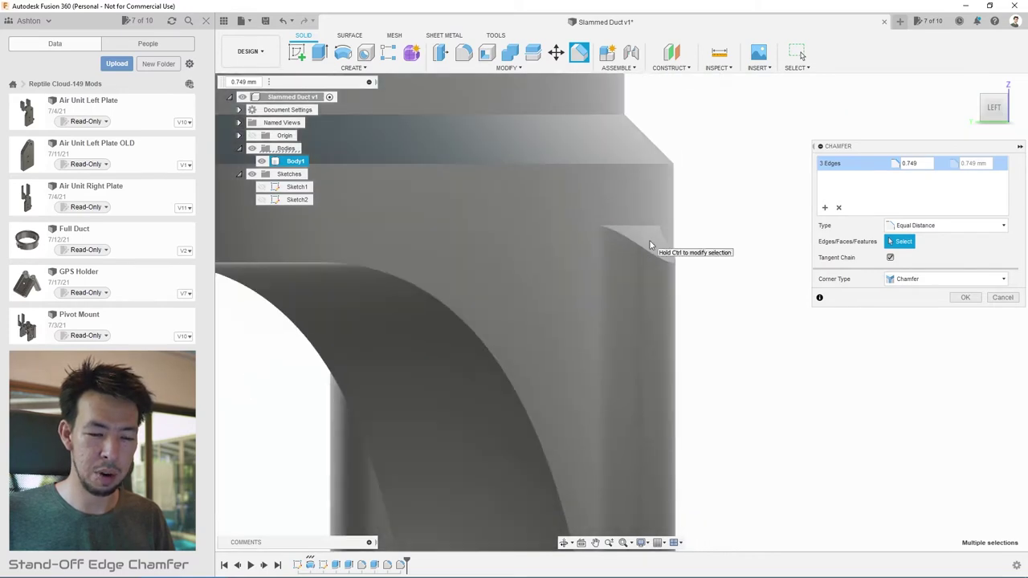
pyautogui.click(966, 298)
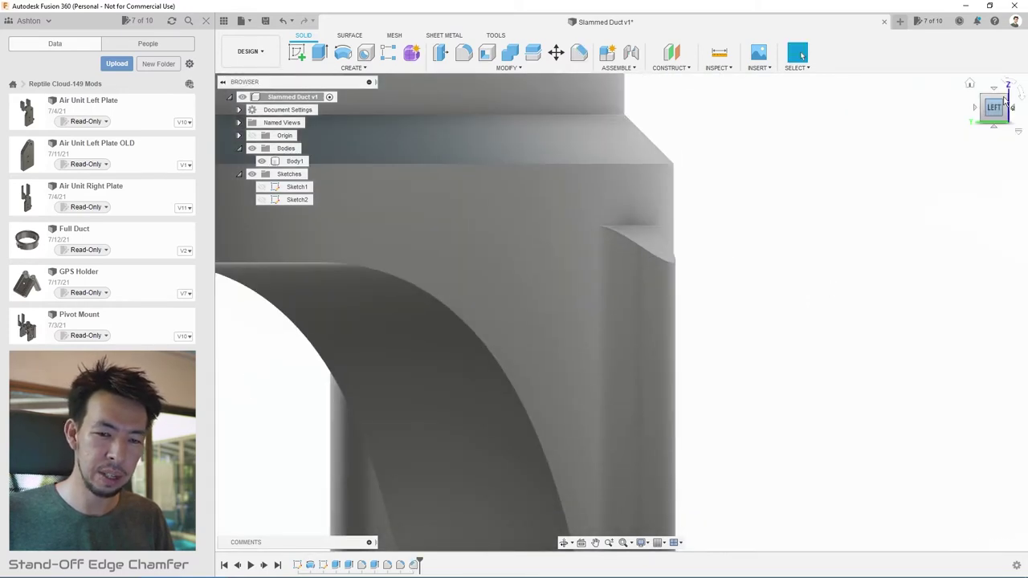
# - Examine the chamfered stand-off tops around the duct and their profile against the outer wall in the left view
pyautogui.click(969, 83)
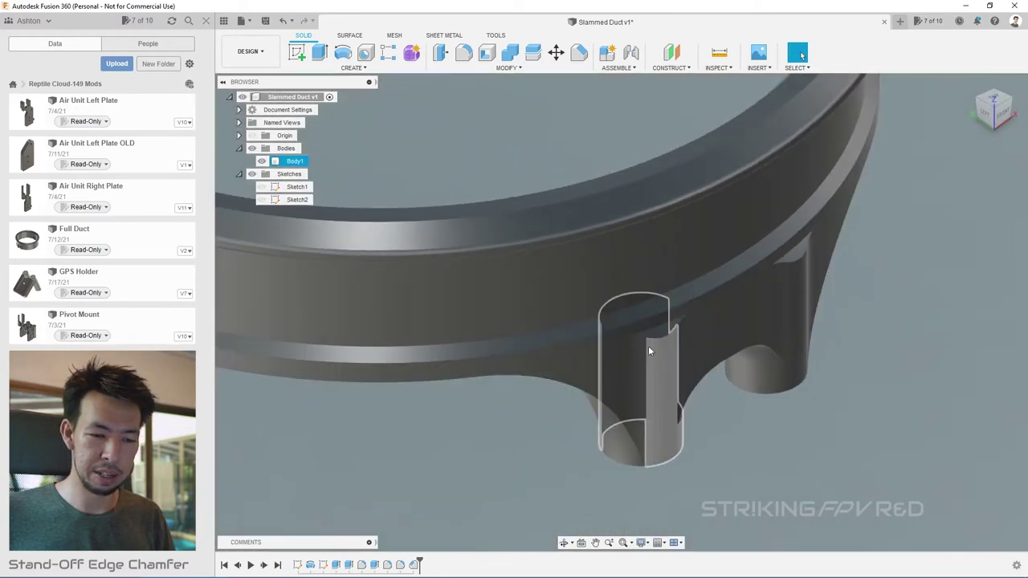
pyautogui.scroll(-5, 779, 269)
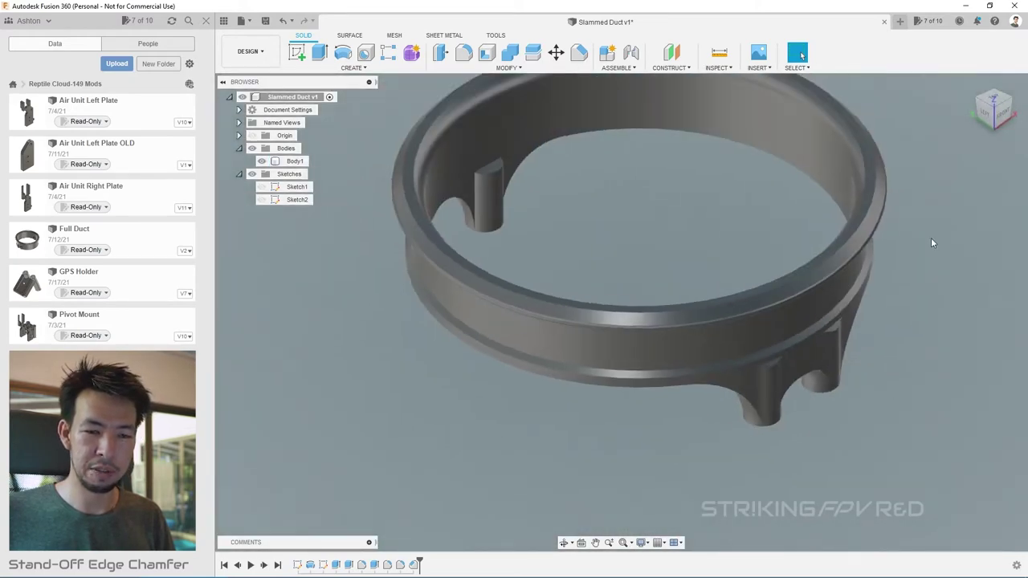
pyautogui.keyDown('shift'); pyautogui.moveTo(974, 178); pyautogui.dragTo(906, 206, button='middle'); pyautogui.keyUp('shift')
pyautogui.scroll(-3, 905, 206)
pyautogui.scroll(8, 562, 356)
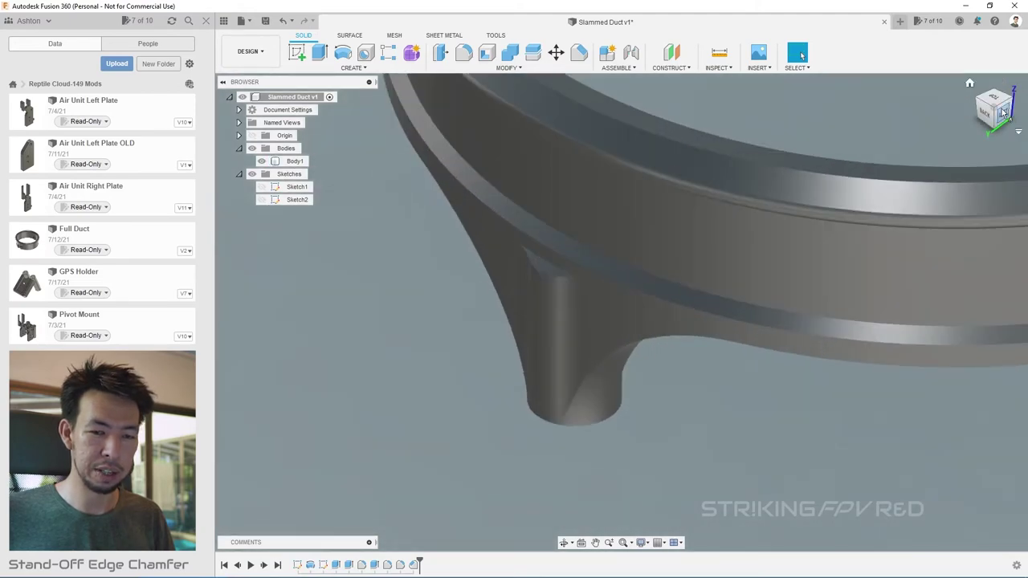
pyautogui.click(1002, 112)
pyautogui.scroll(3, 555, 240)
pyautogui.scroll(3, 618, 313)
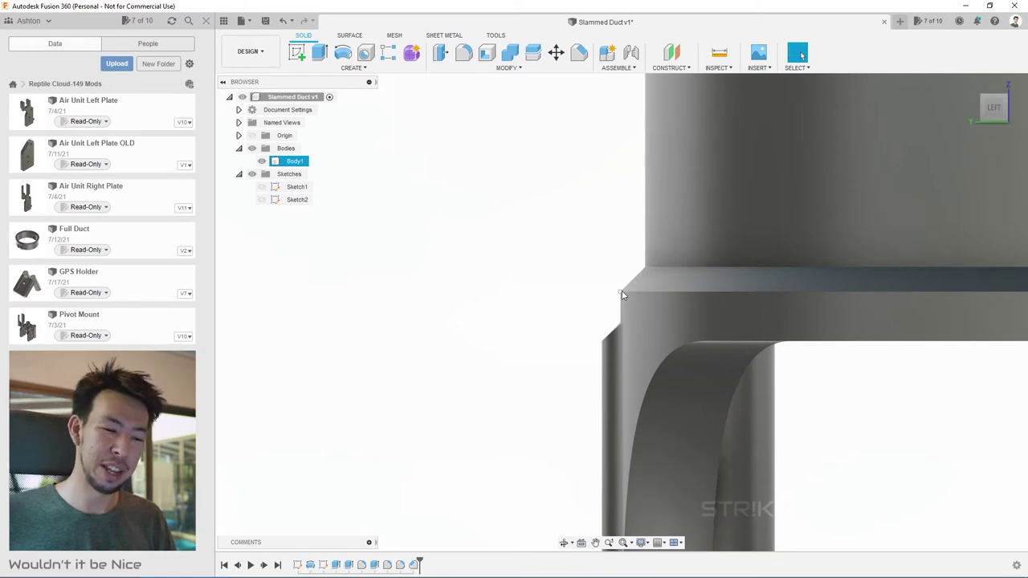
pyautogui.click(986, 98)
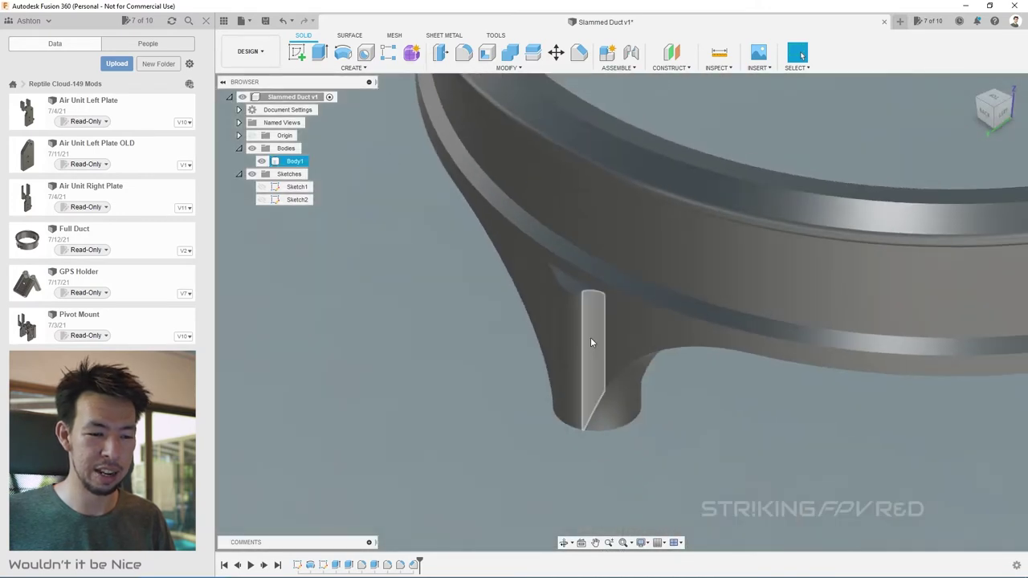
pyautogui.scroll(3, 594, 321)
pyautogui.moveTo(583, 294)
pyautogui.keyDown('shift'); pyautogui.mouseDown(button='middle')
pyautogui.moveTo(376, 423)
pyautogui.moveTo(413, 342)
pyautogui.moveTo(593, 290)
pyautogui.mouseUp(button='middle'); pyautogui.keyUp('shift')
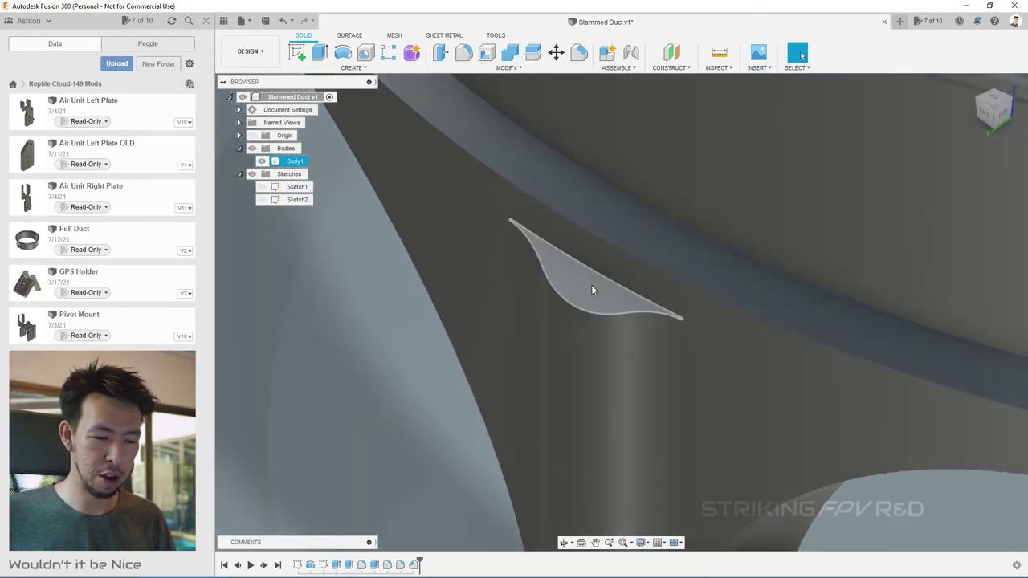
# - Roll the timeline back to before the stand-off chamfer and start a joined 0.5 mm extrusion of the three stand-off top faces
pyautogui.click(239, 565)
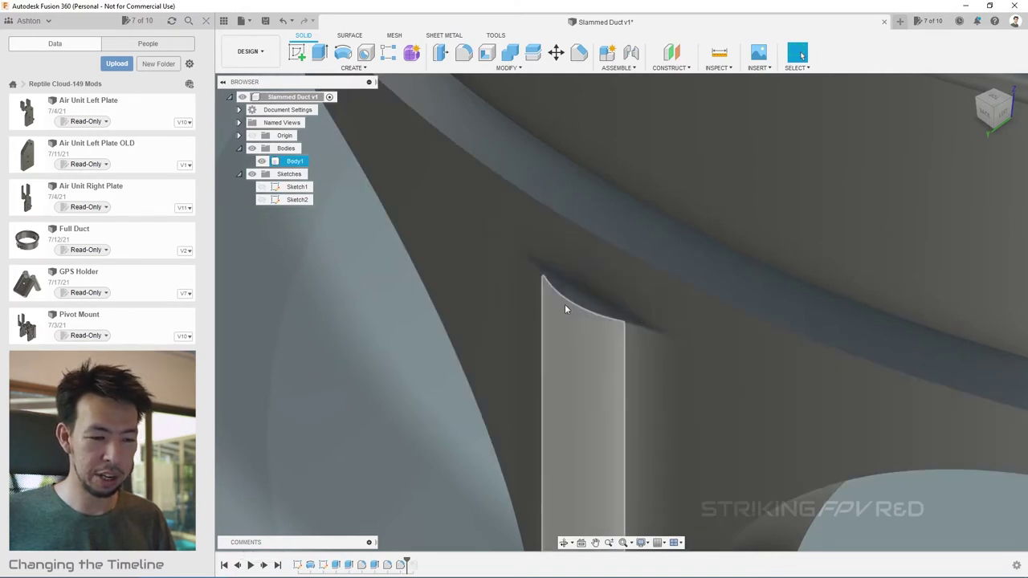
pyautogui.click(576, 300)
pyautogui.click(1013, 96)
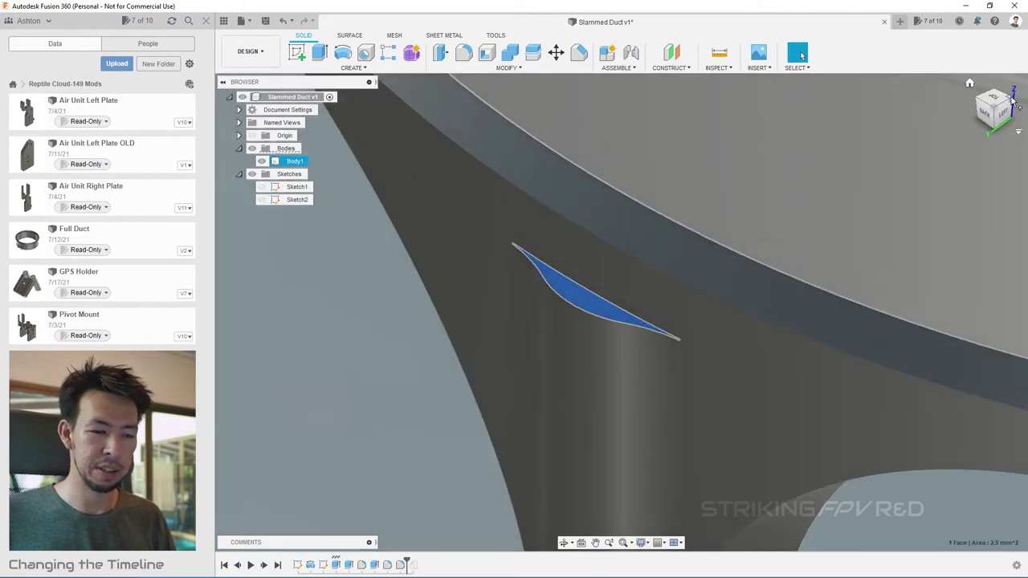
pyautogui.press('F6')
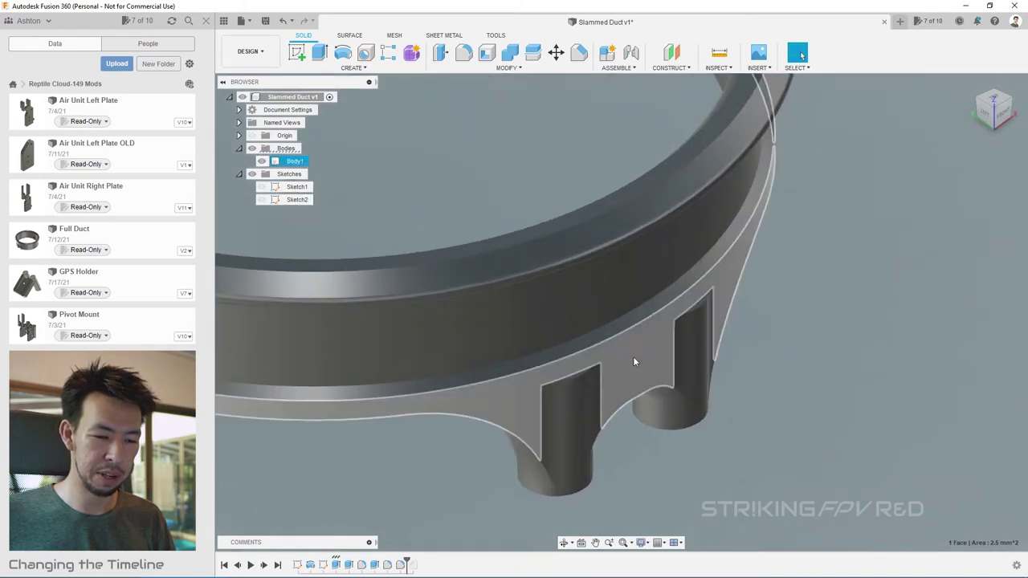
pyautogui.scroll(-5, 570, 403)
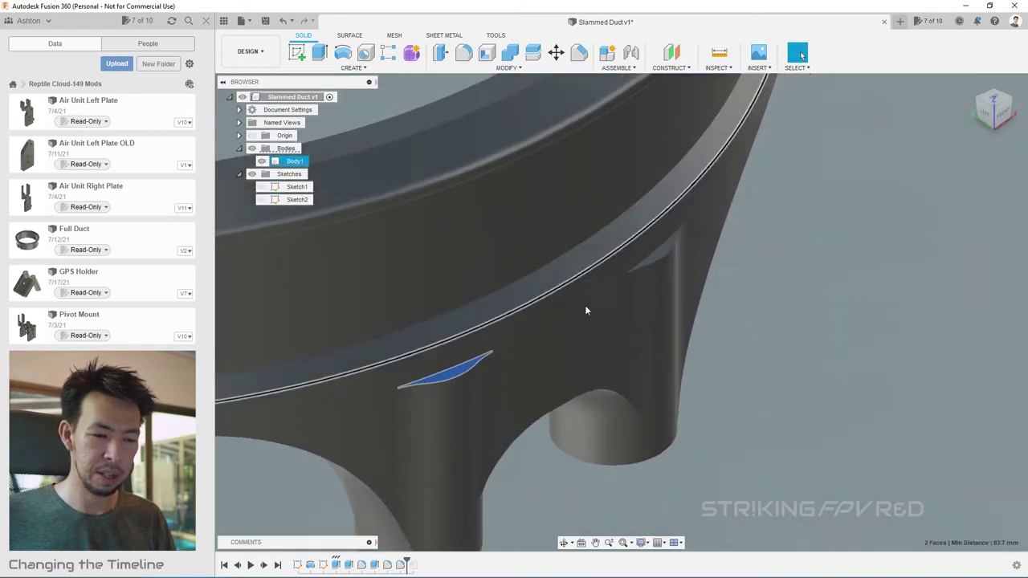
pyautogui.keyDown('ctrl'); pyautogui.click(667, 241); pyautogui.keyUp('ctrl')
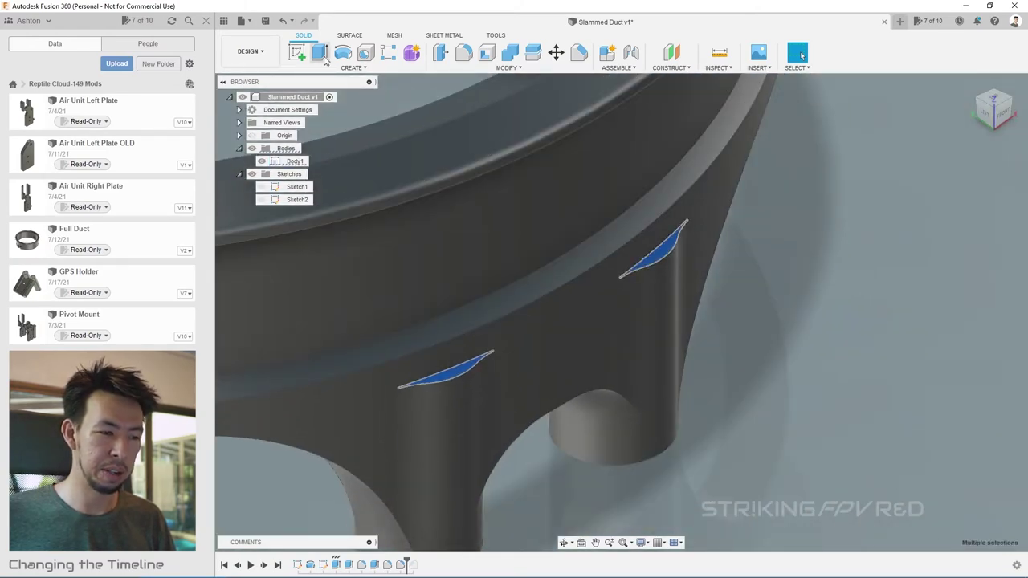
pyautogui.click(319, 54)
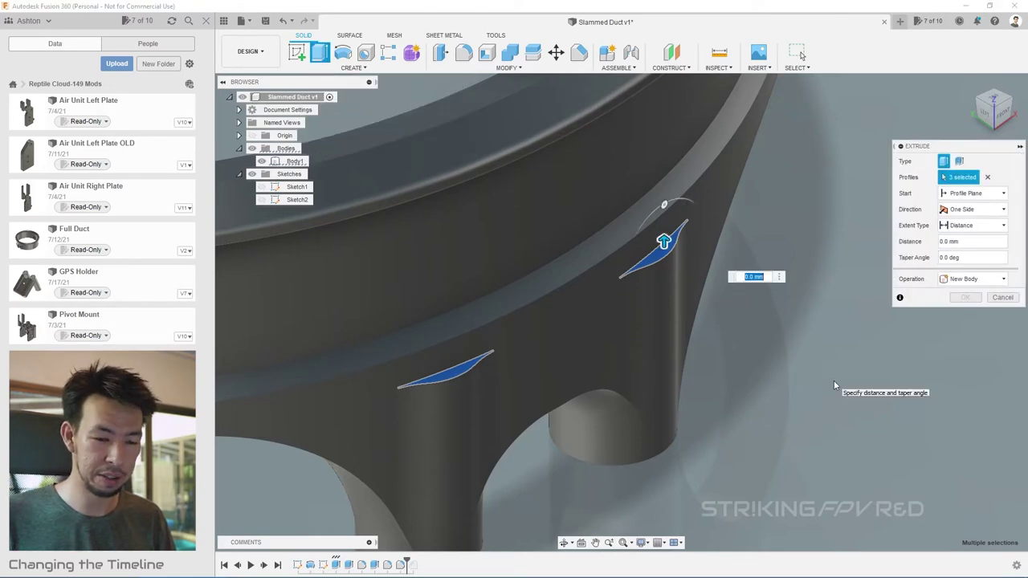
pyautogui.write('0.5')
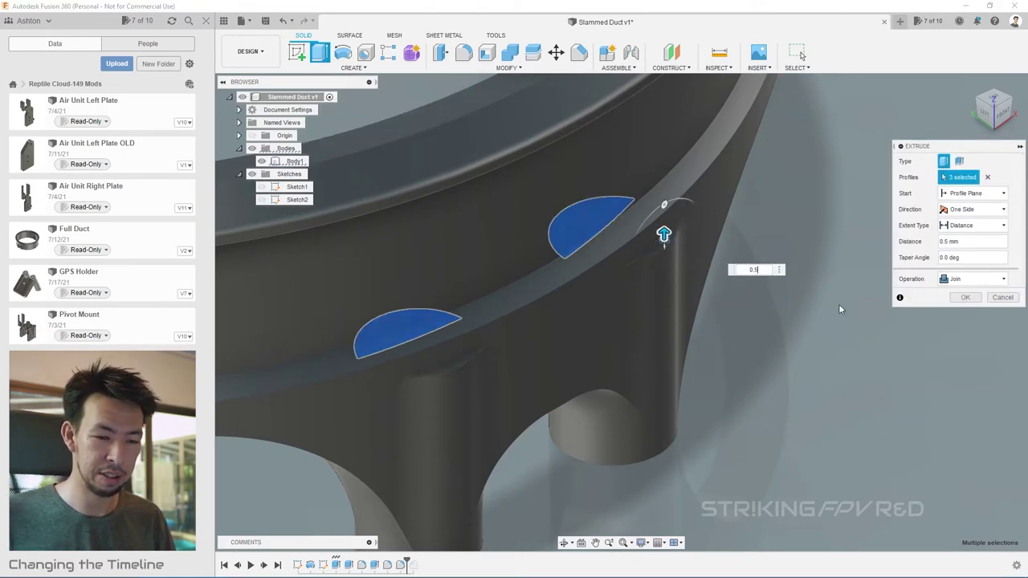
# - Set the joined extrusion of the stand-off tops to 1 mm, judging it against the duct wall in the left view, and finish it
pyautogui.click(984, 111)
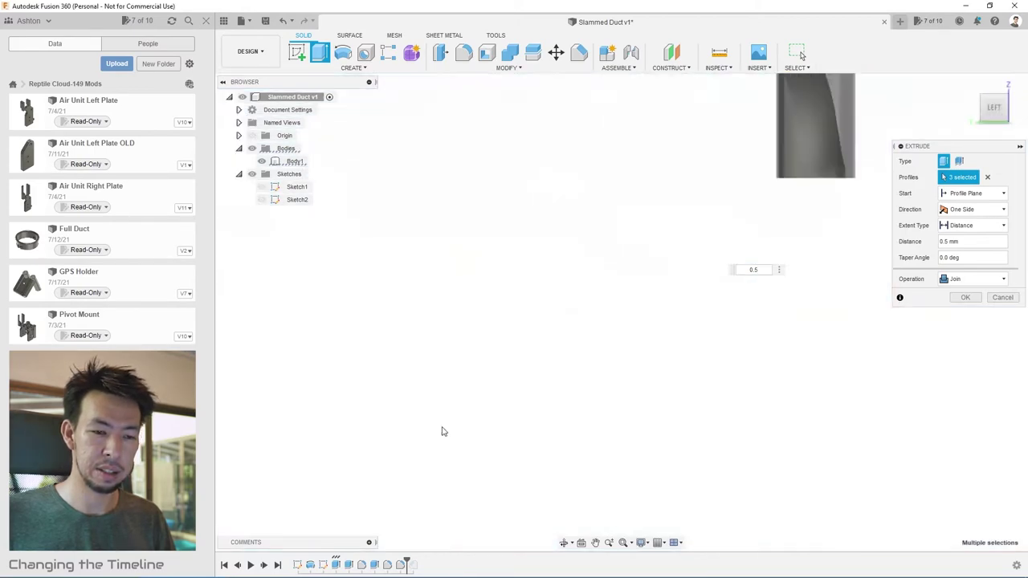
pyautogui.scroll(5, 615, 351)
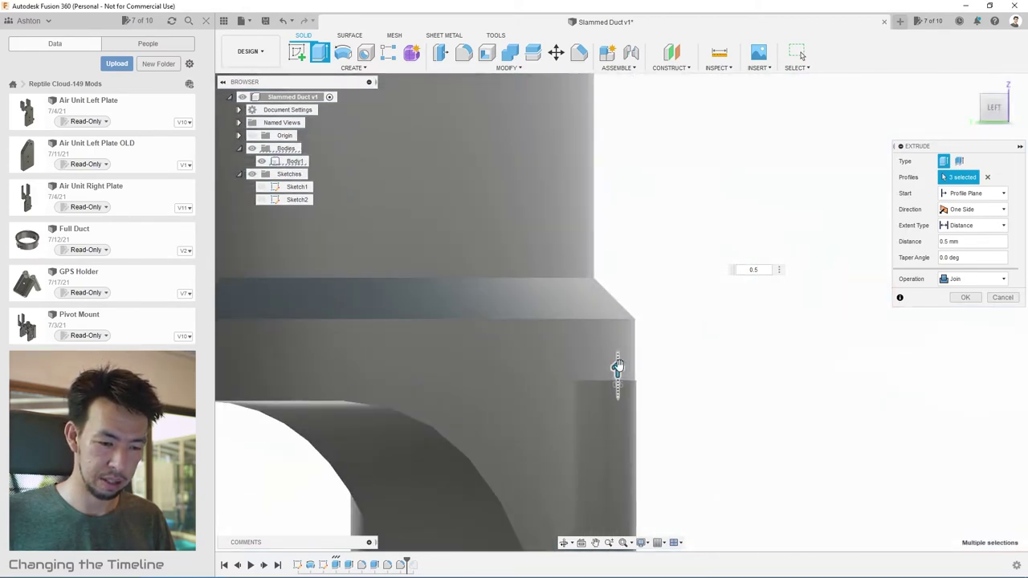
pyautogui.moveTo(615, 342)
pyautogui.mouseDown()
pyautogui.moveTo(615, 308)
pyautogui.moveTo(617, 347)
pyautogui.mouseUp()
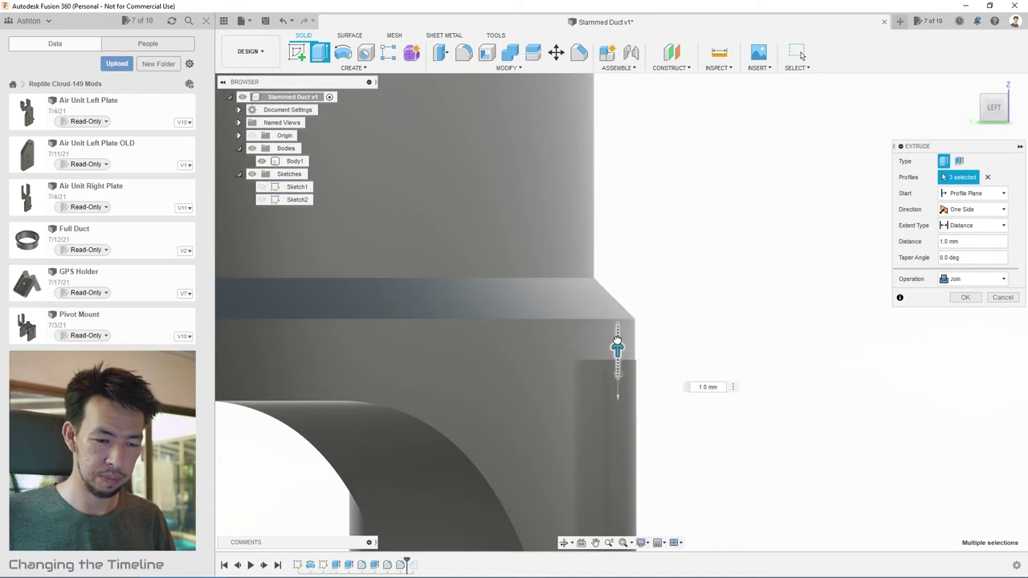
pyautogui.click(617, 337)
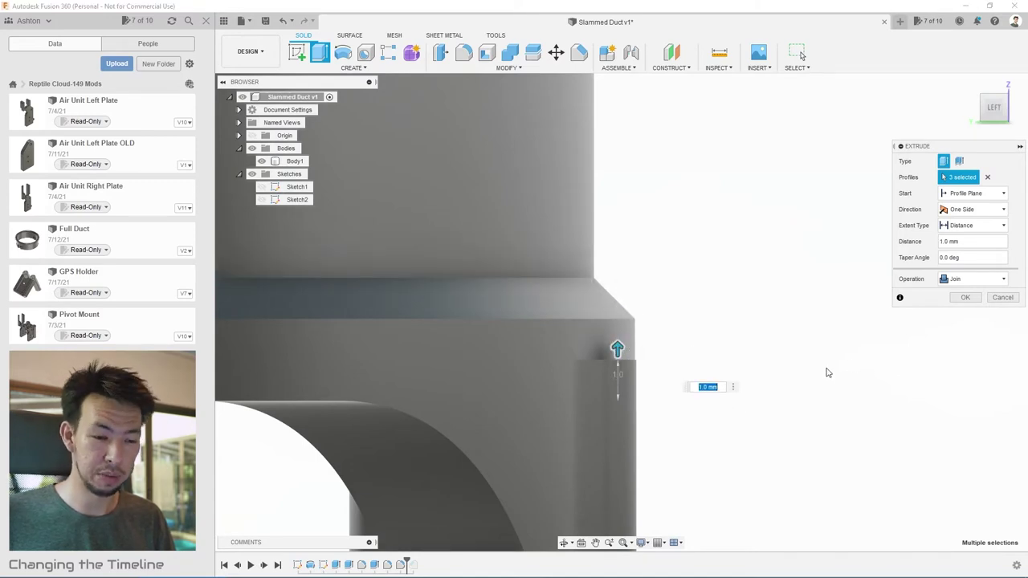
pyautogui.click(965, 297)
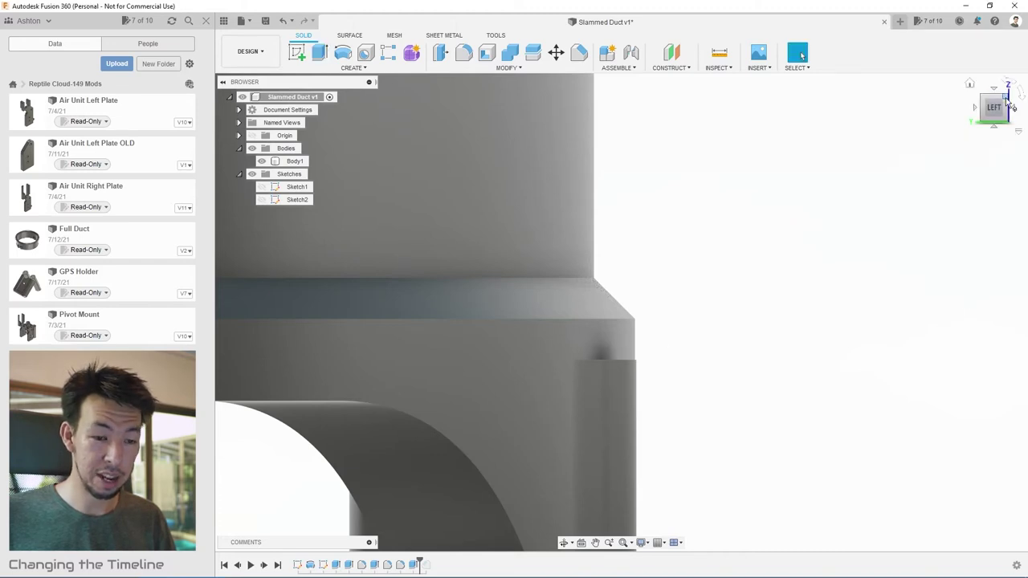
# - Roll the timeline forward past the stand-off chamfer so it recomputes on the raised stand-offs
pyautogui.moveTo(1008, 100); pyautogui.dragTo(896, 145)
pyautogui.scroll(3, 529, 422)
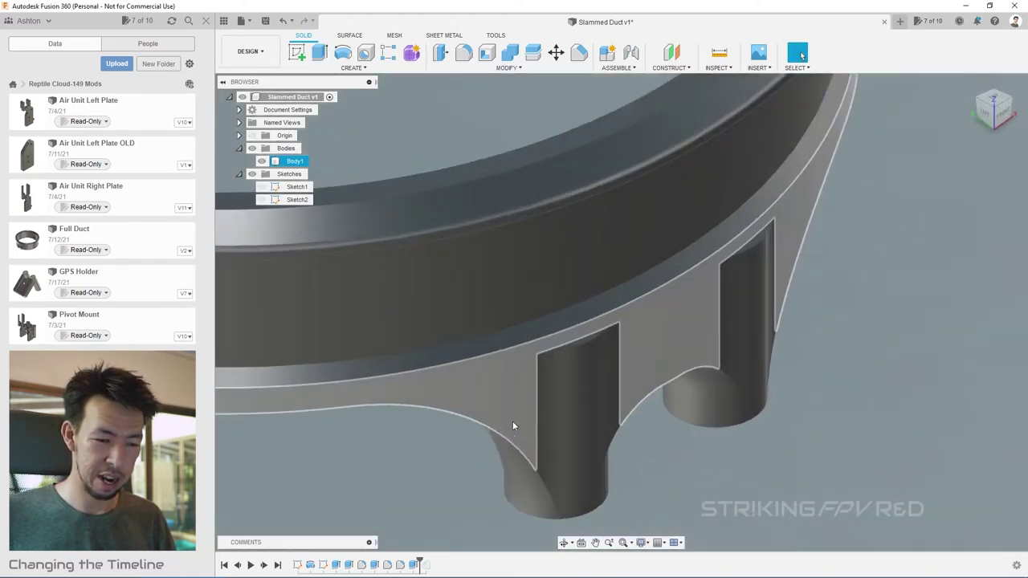
pyautogui.click(250, 564)
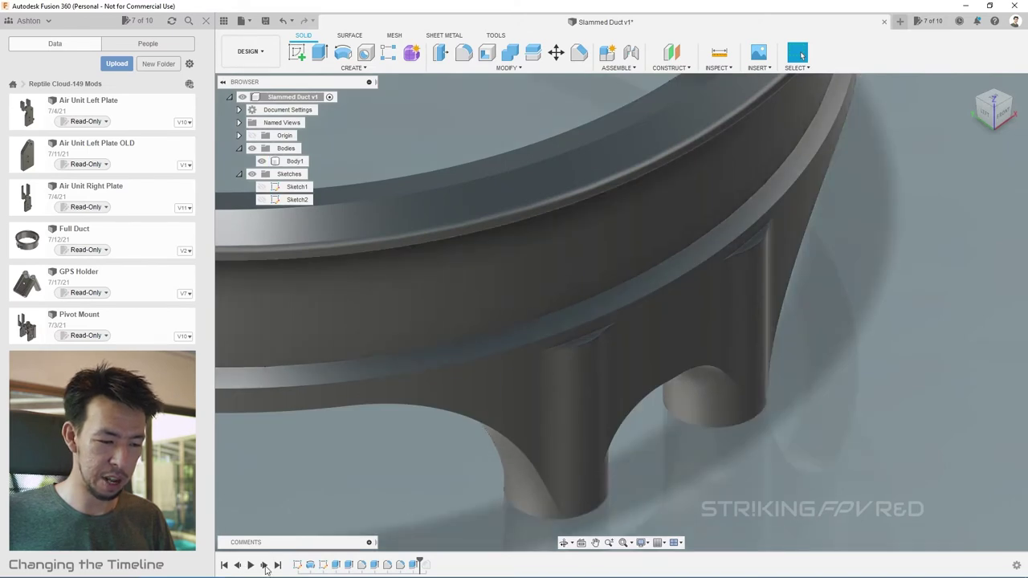
pyautogui.click(265, 566)
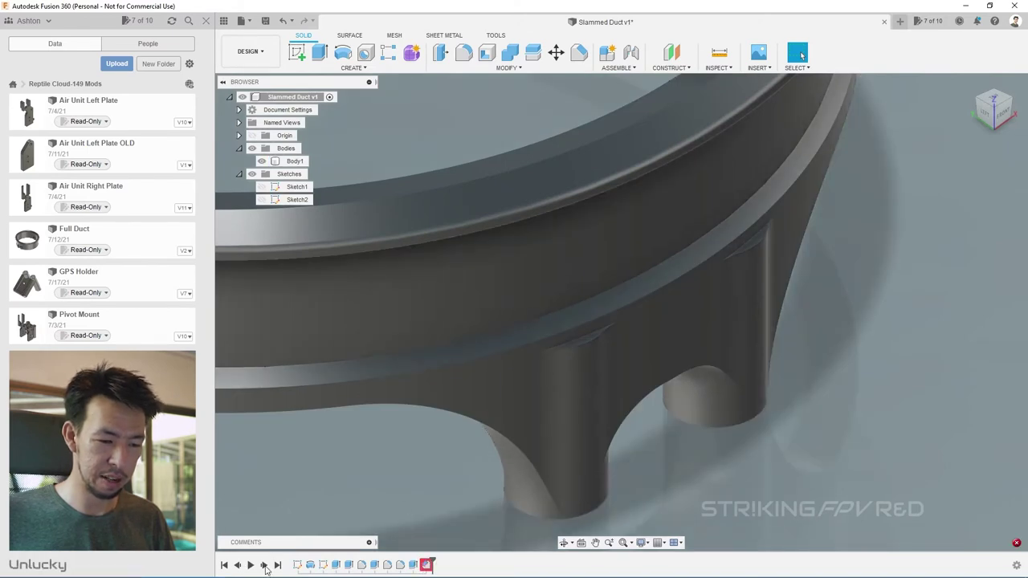
# - Inspect the stand-off chamfer's settings without changing them, and remove the chamfer feature from the timeline
pyautogui.doubleClick(427, 564)
pyautogui.scroll(5, 801, 285)
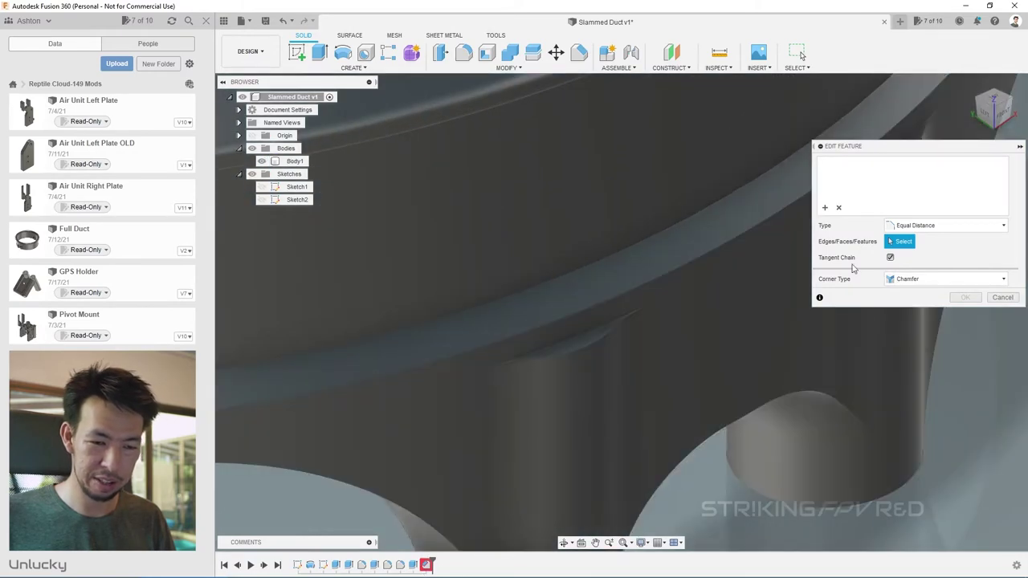
pyautogui.click(1010, 299)
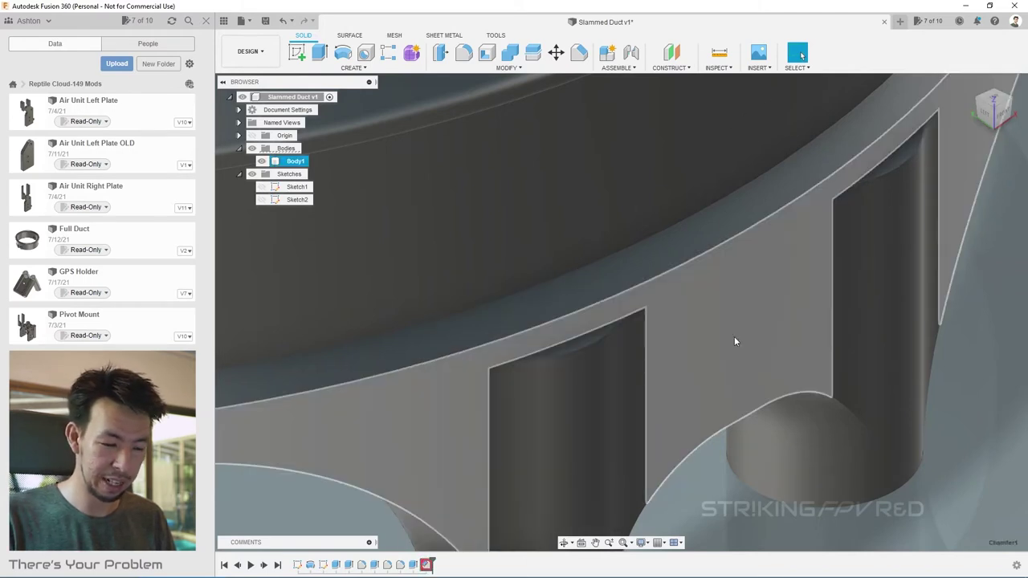
pyautogui.hotkey('ctrl', 'z')
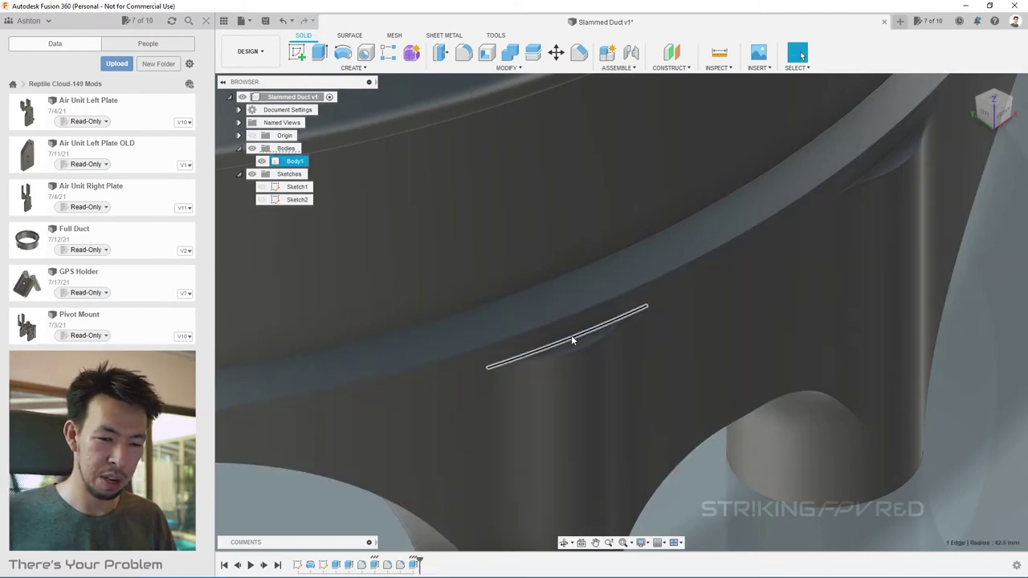
# - Select the edges where the three raised stand-off tops meet the duct's outer wall
pyautogui.keyDown('ctrl'); pyautogui.click(889, 152); pyautogui.keyUp('ctrl')
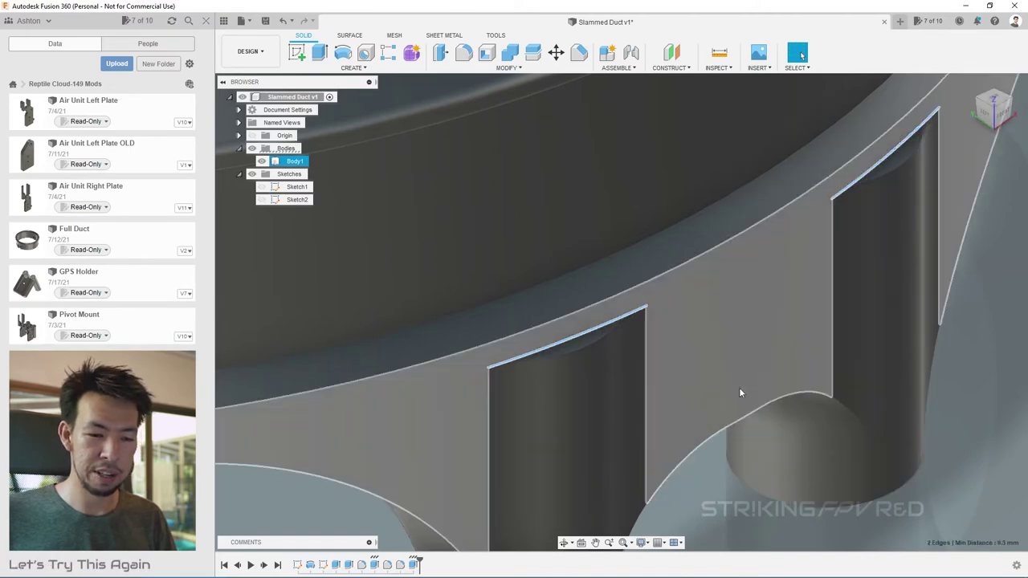
pyautogui.scroll(-5, 749, 361)
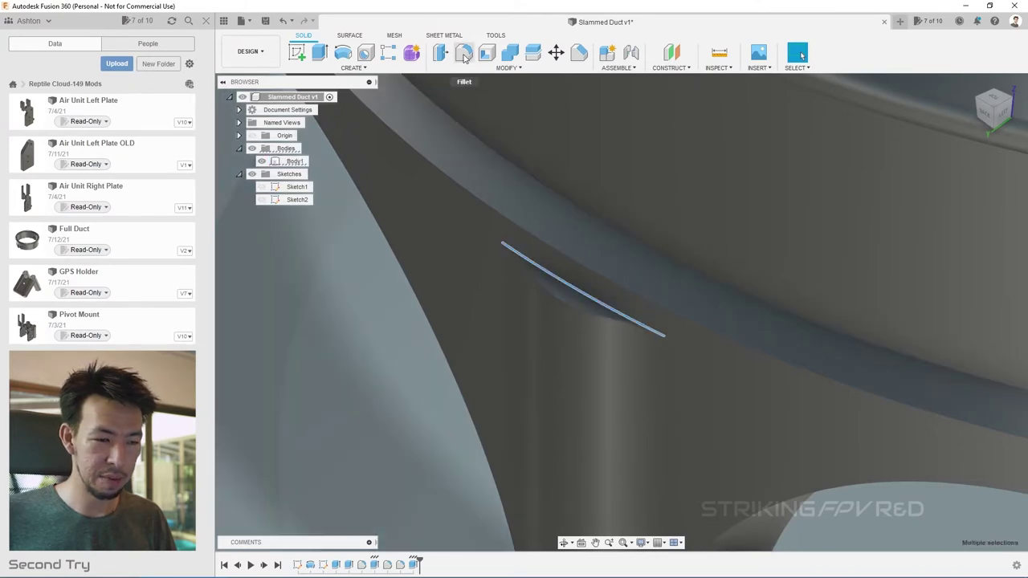
# - Chamfer the three edges where the stand-off tops meet the duct's outer wall, using an equal distance of 0.749 mm
pyautogui.click(579, 52)
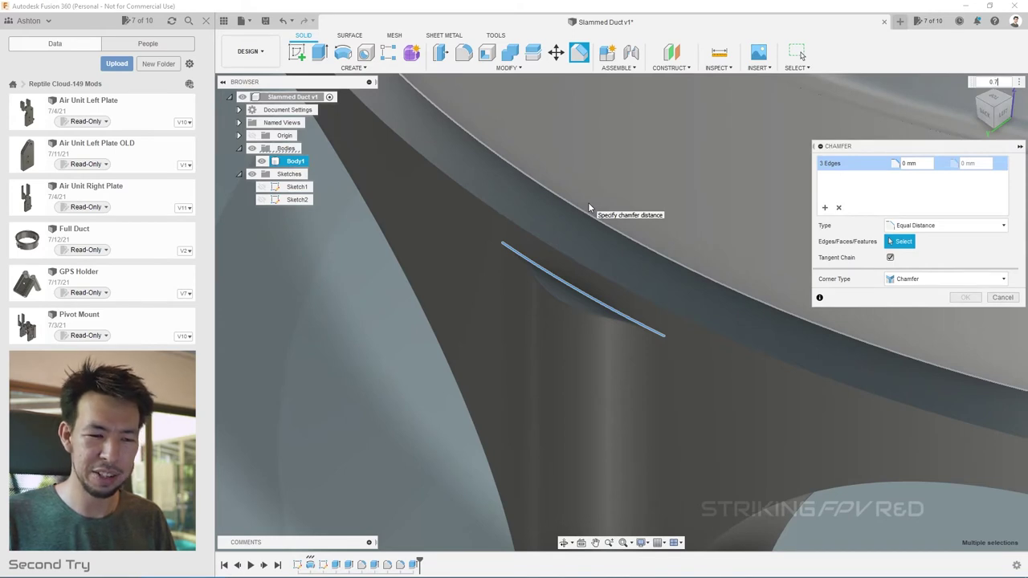
pyautogui.press('Return')
pyautogui.write('49')
pyautogui.press('Return')
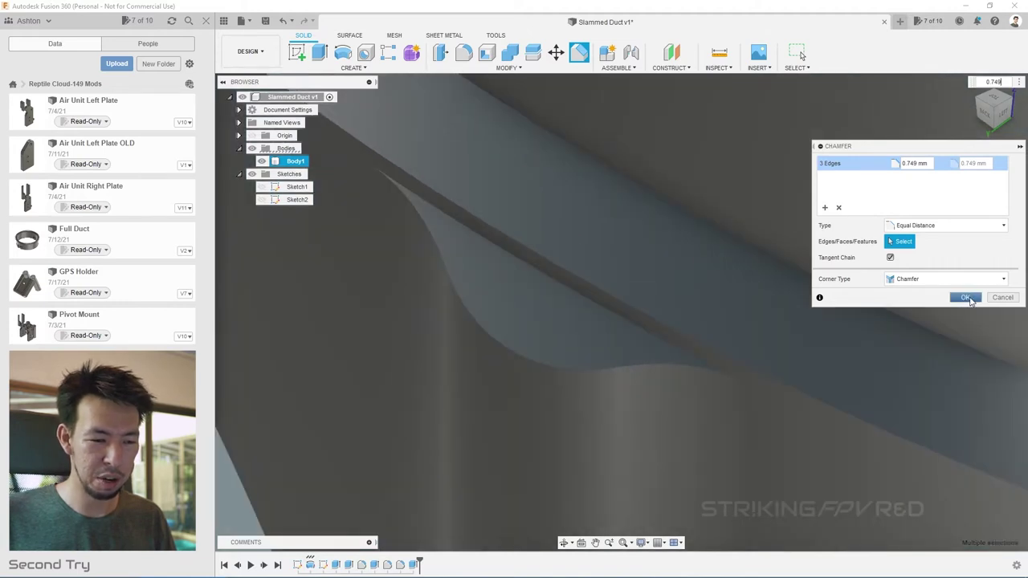
pyautogui.click(969, 299)
# - Measure the vertical gap between the duct rim's lower corner and the upper edge of the stand-off chamfer
pyautogui.keyDown('shift'); pyautogui.moveTo(969, 296); pyautogui.dragTo(1003, 115, button='middle'); pyautogui.keyUp('shift')
pyautogui.click(1003, 114)
pyautogui.scroll(3, 562, 130)
pyautogui.scroll(5, 661, 234)
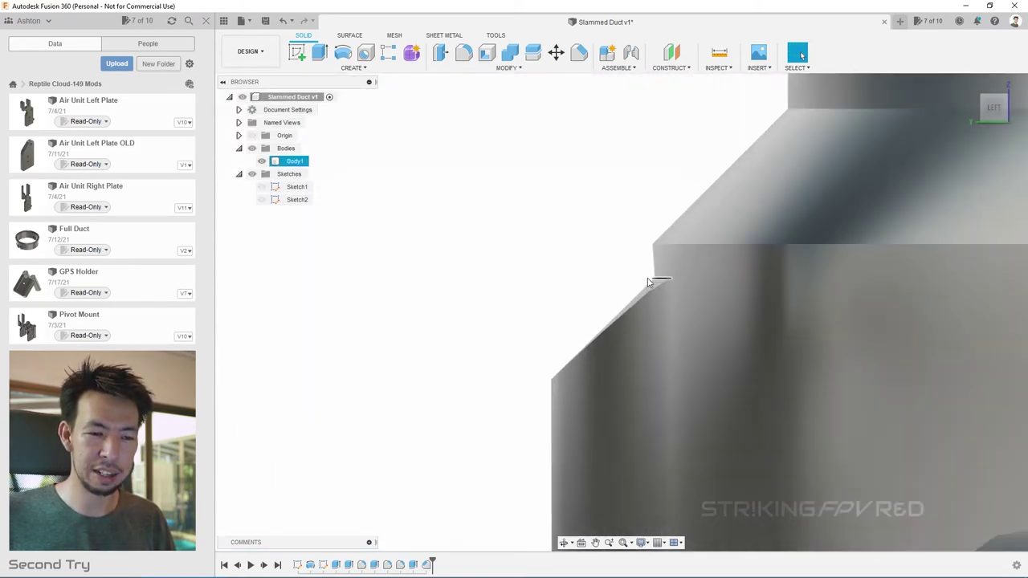
pyautogui.click(728, 53)
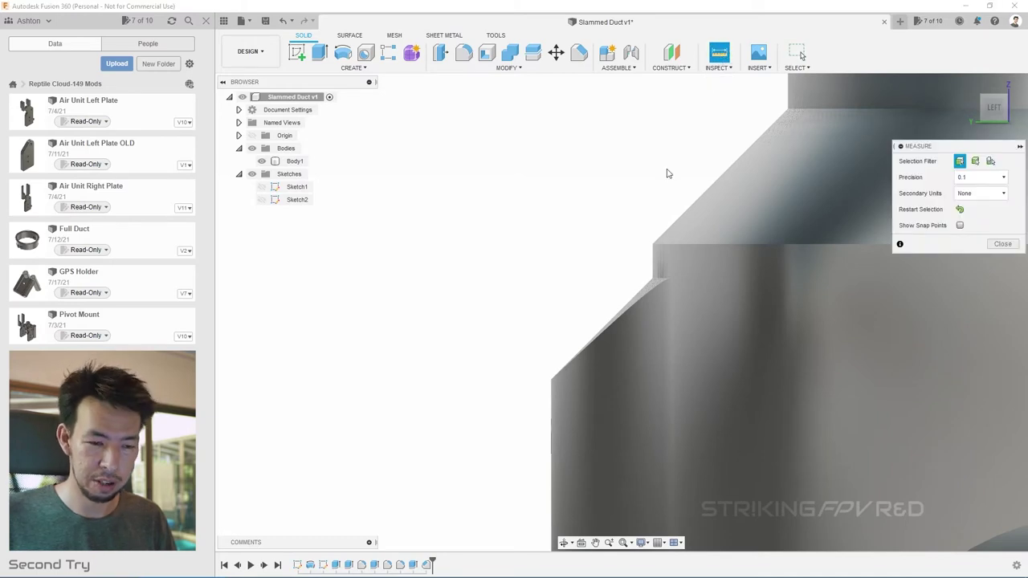
pyautogui.click(652, 244)
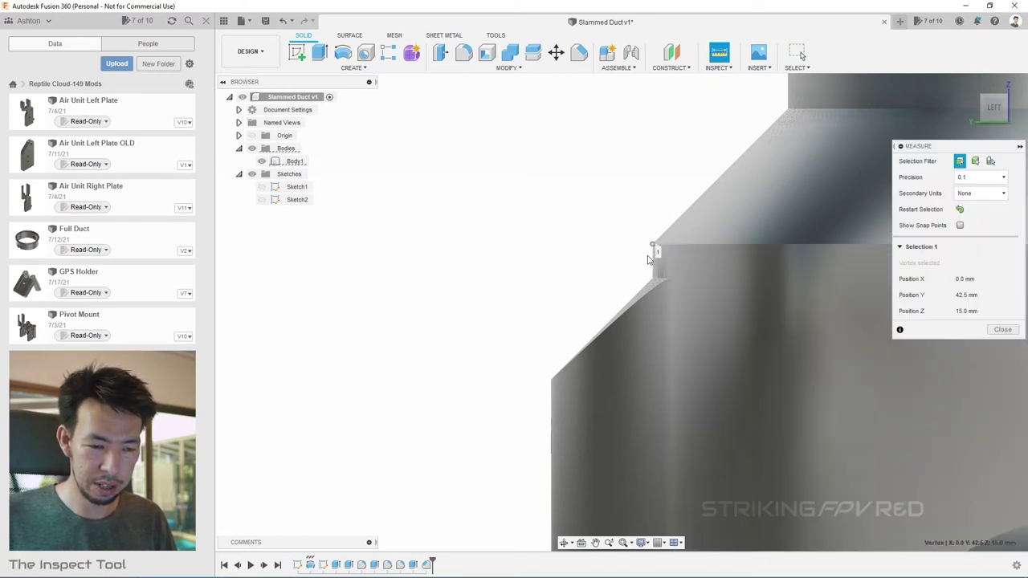
pyautogui.click(655, 281)
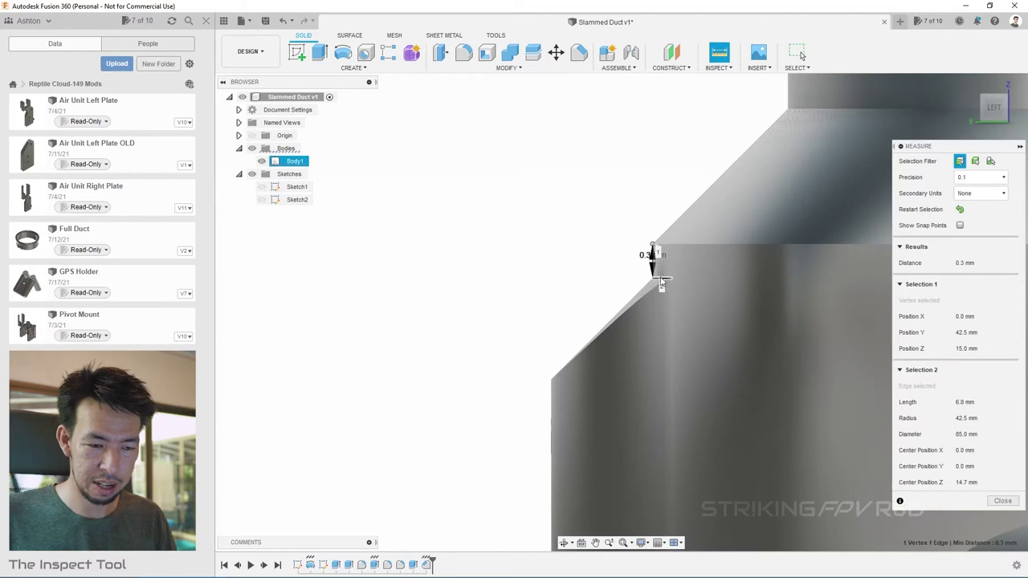
pyautogui.scroll(2, 647, 277)
pyautogui.scroll(2, 645, 273)
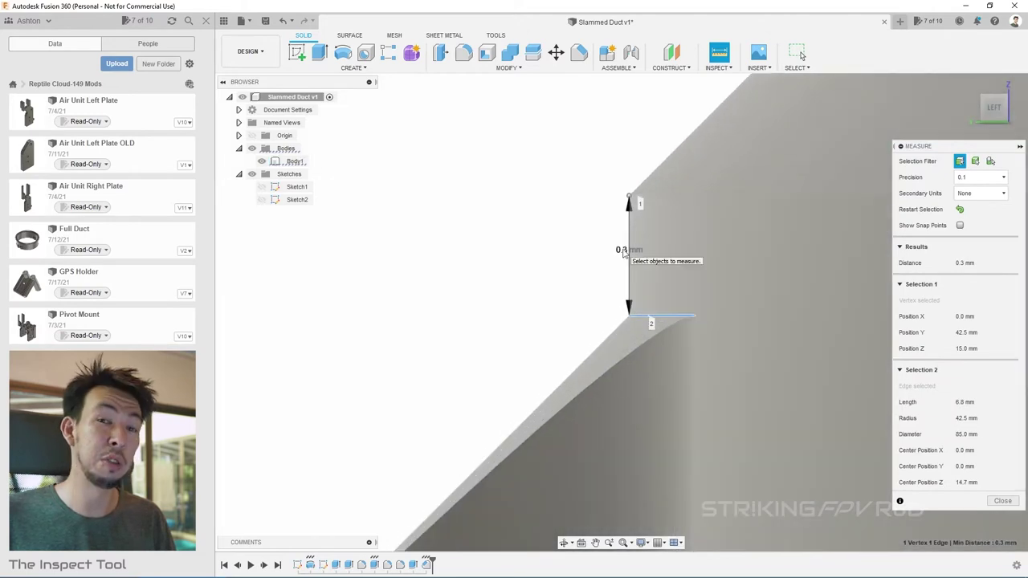
pyautogui.scroll(-4, 623, 253)
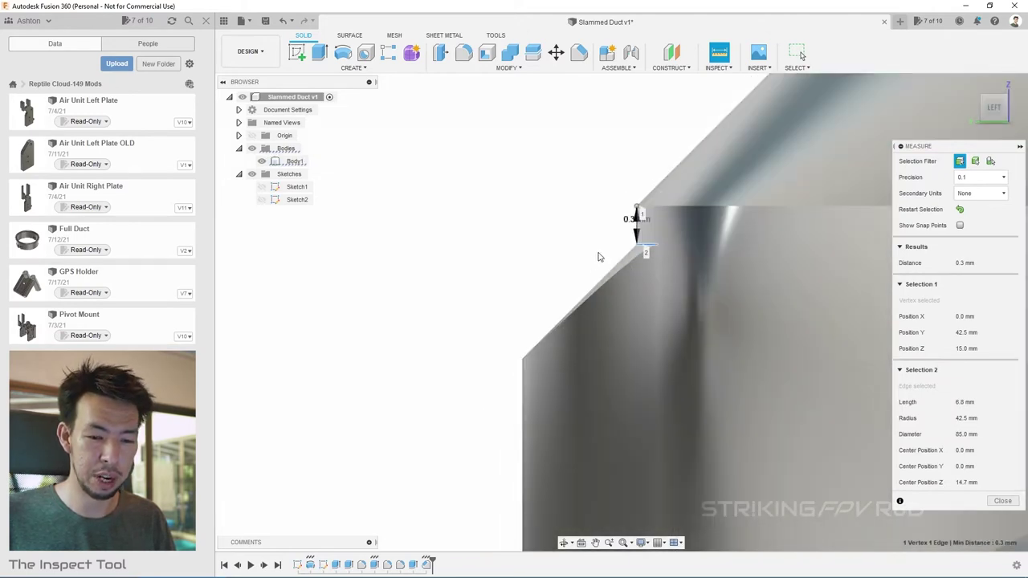
pyautogui.click(997, 501)
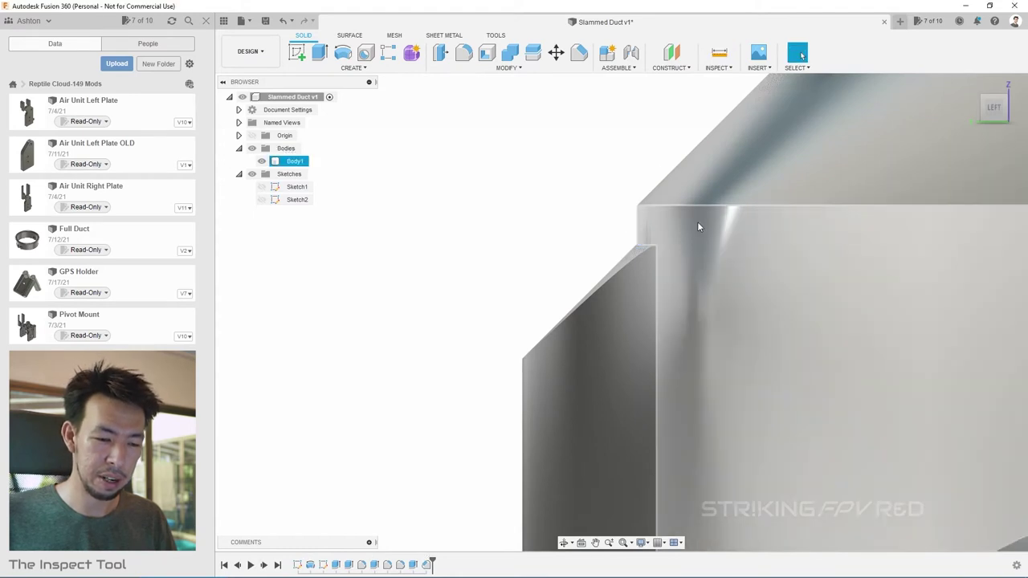
# - Set the distance of the three-profile stand-off extrusion preceding the chamfer to 1.3 mm
pyautogui.doubleClick(412, 565)
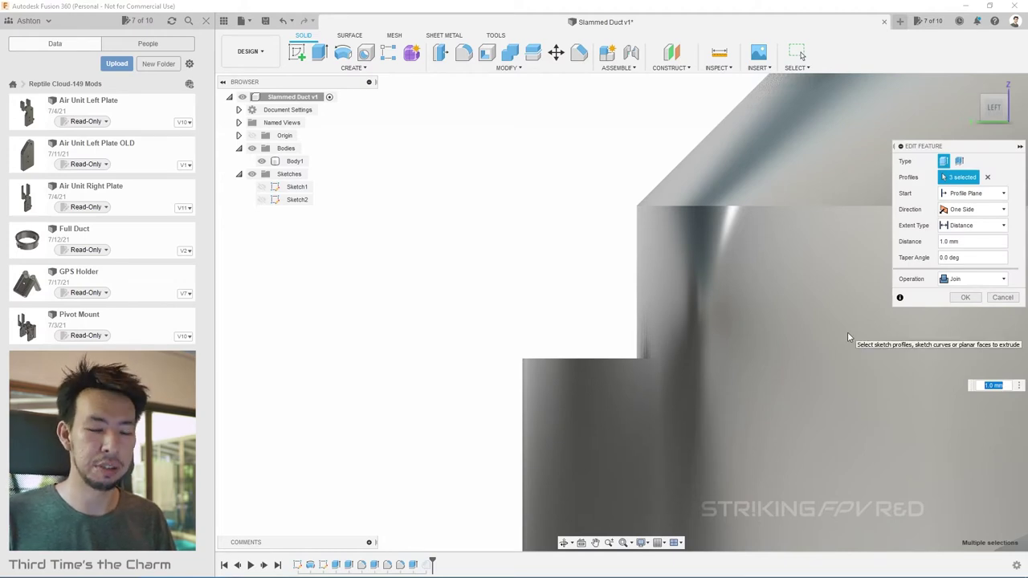
pyautogui.write('1.3')
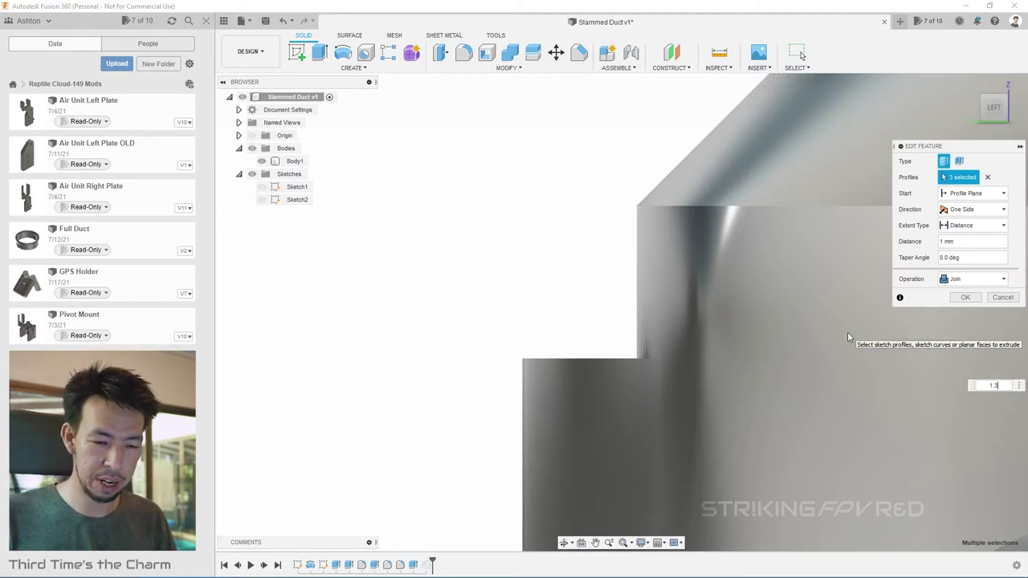
pyautogui.press('Return')
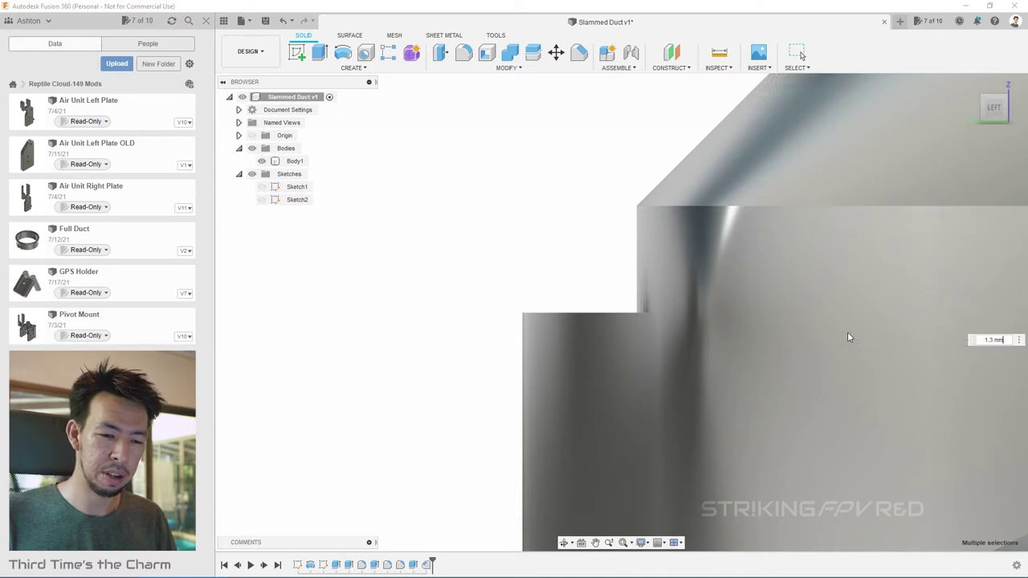
# - Try reducing the three-edge stand-off chamfer distance to 0.74, 0.73 and 0.70 mm
pyautogui.doubleClick(425, 564)
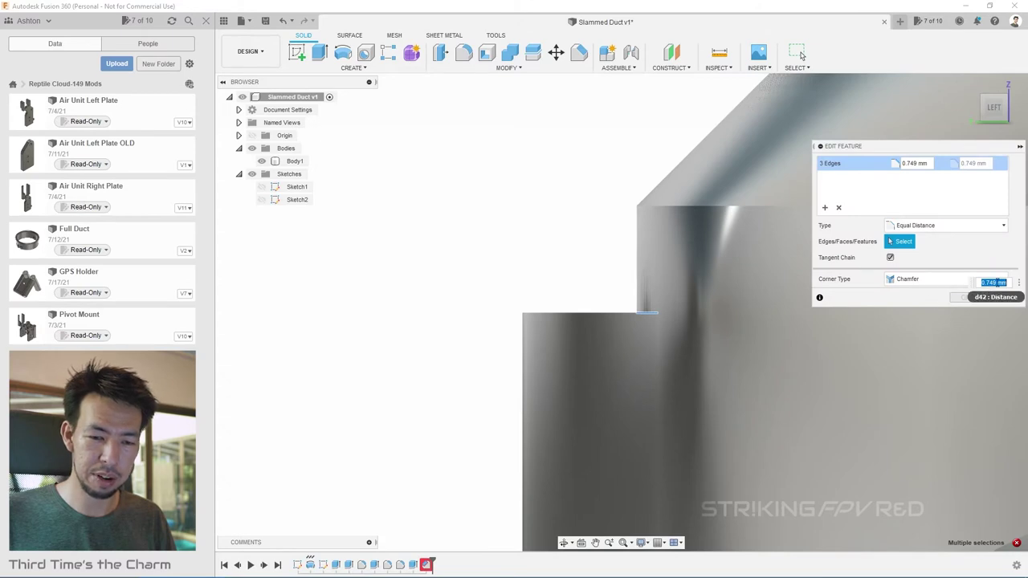
pyautogui.press('Right')
pyautogui.press('BackSpace')
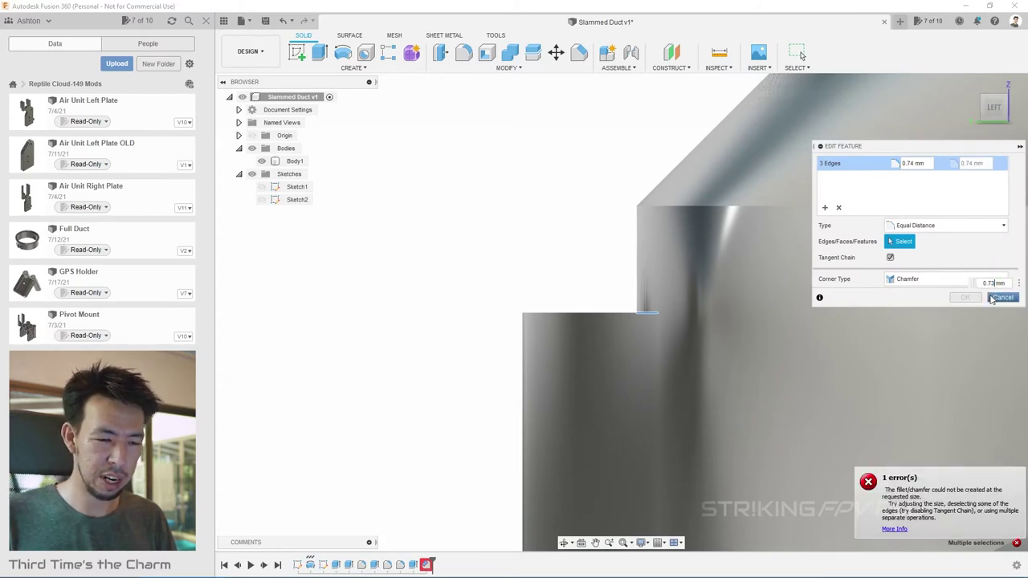
pyautogui.press('BackSpace')
pyautogui.write('0')
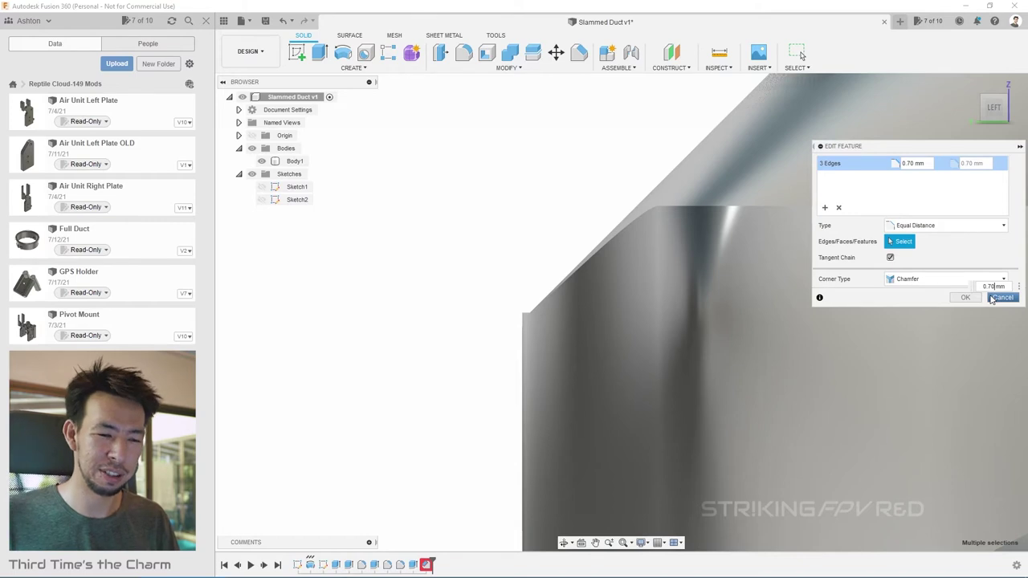
pyautogui.click(992, 297)
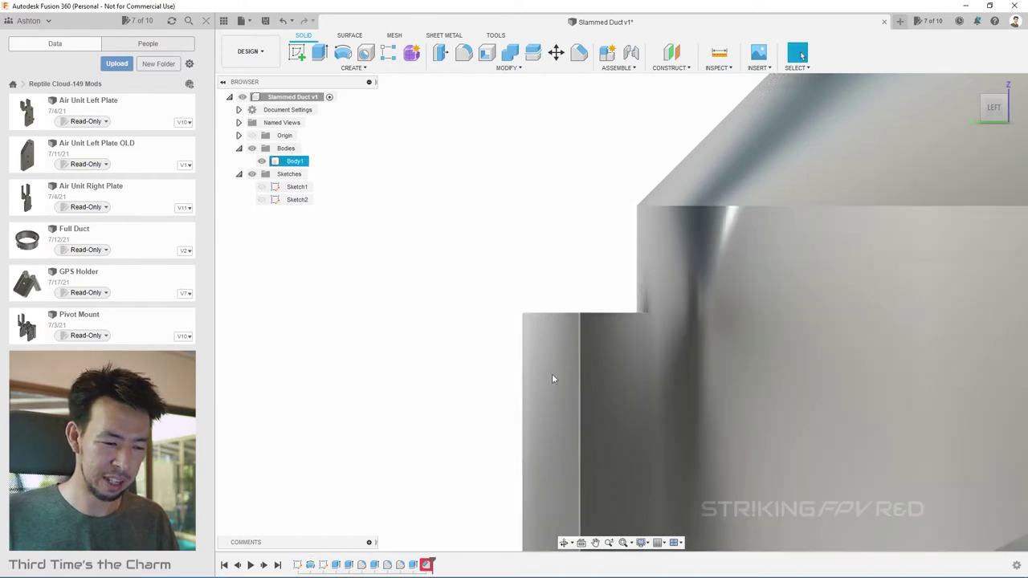
# - Set the three-profile stand-off extrusion distance to 1.25 mm and inspect how the chamfer blends into the duct rim
pyautogui.doubleClick(413, 564)
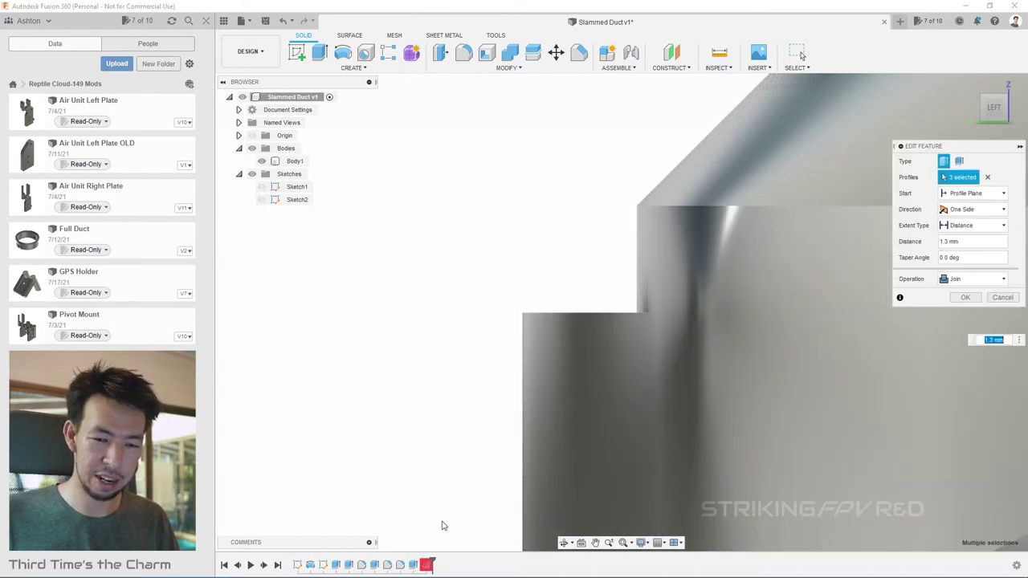
pyautogui.click(994, 340)
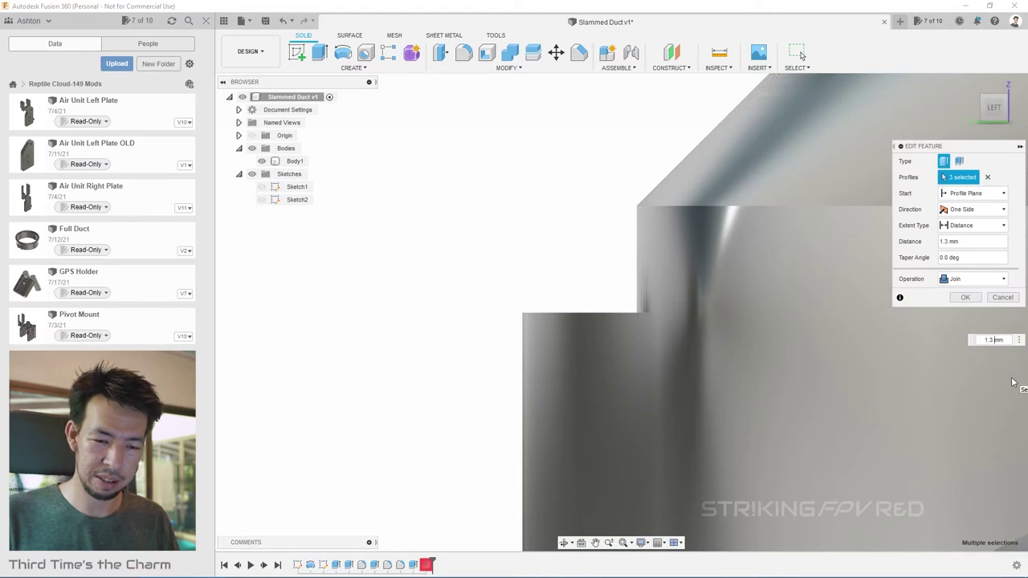
pyautogui.press('Return')
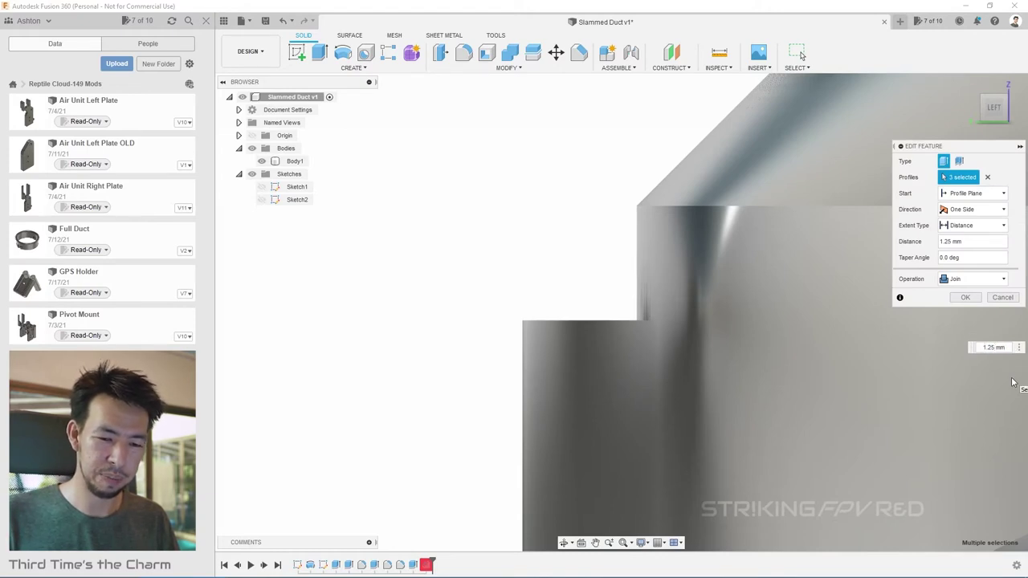
pyautogui.click(968, 297)
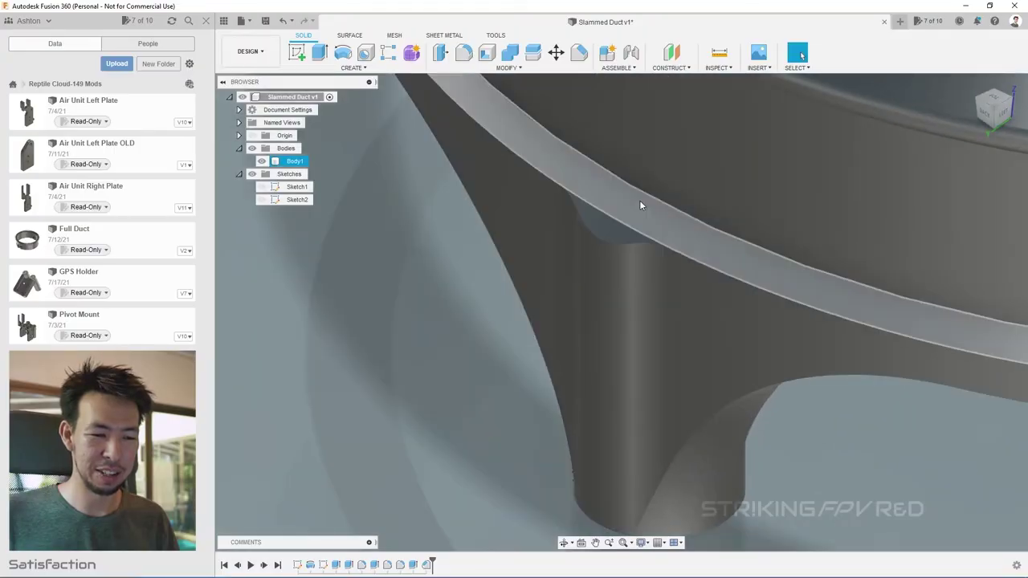
pyautogui.scroll(5, 523, 261)
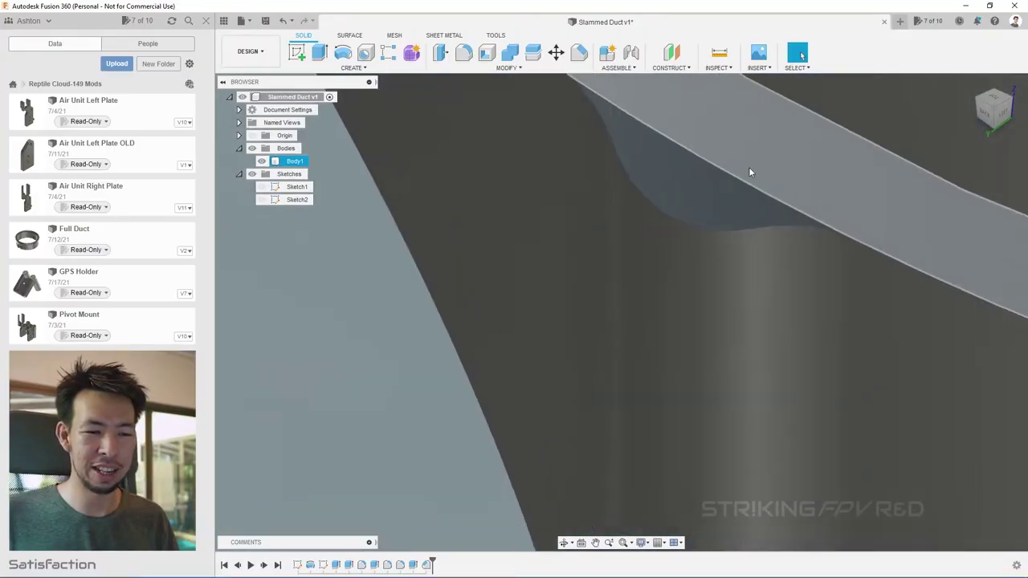
pyautogui.scroll(5, 748, 171)
pyautogui.scroll(4, 668, 211)
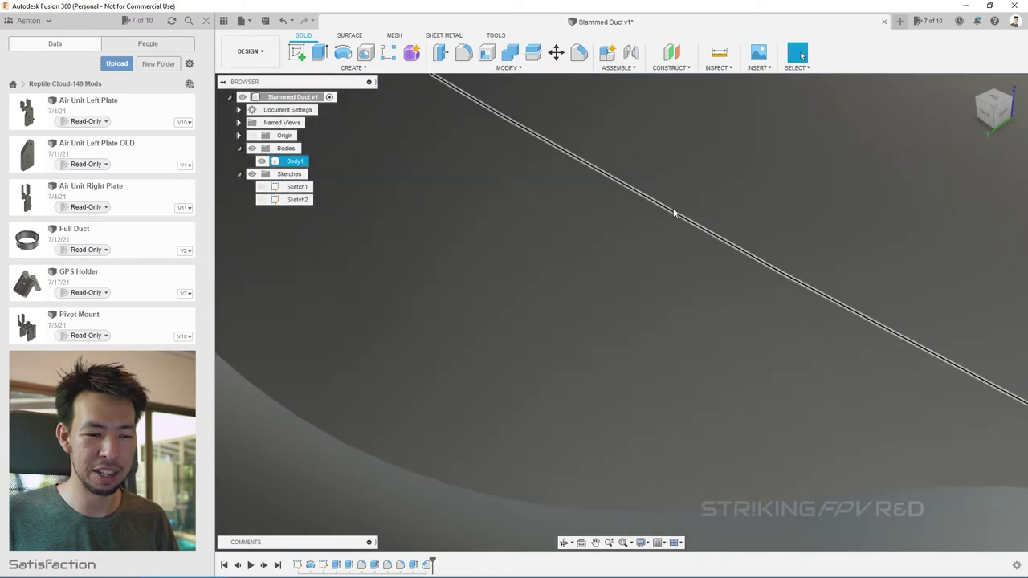
pyautogui.scroll(5, 674, 212)
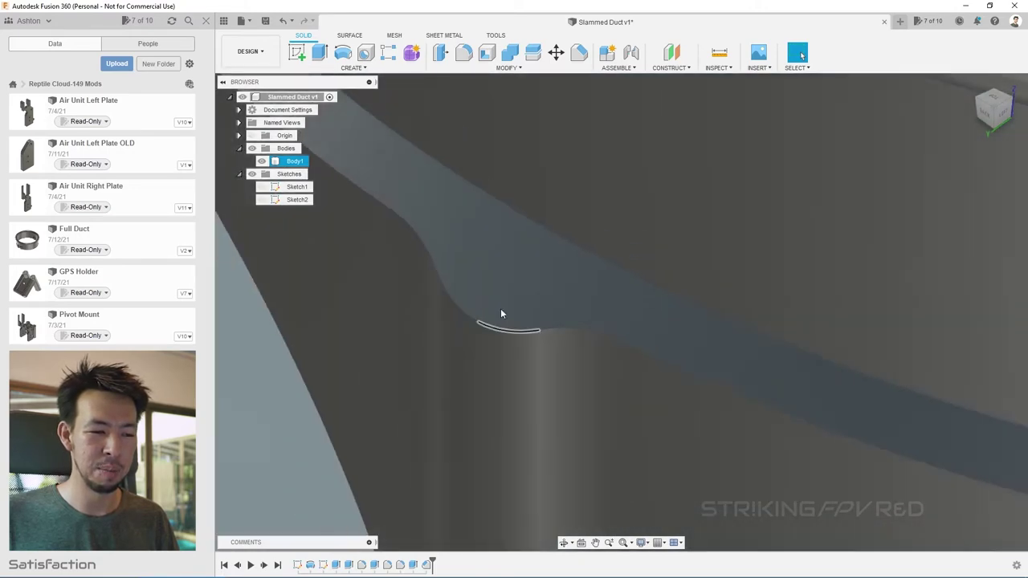
pyautogui.scroll(-8, 523, 271)
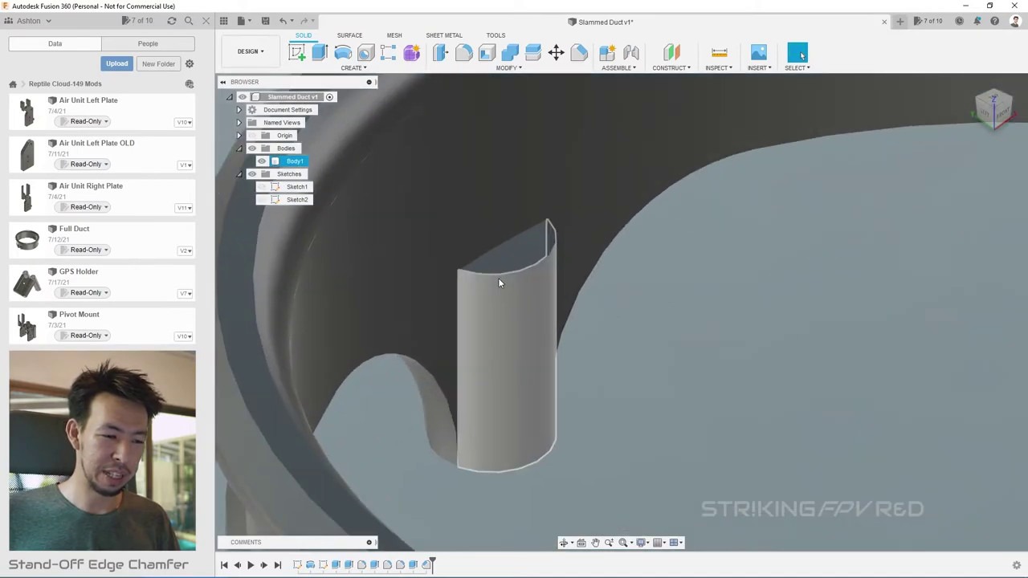
# - Chamfer the edge where the stand-off's top meets the duct's inner wall, using an equal distance of 2.7 mm
pyautogui.press('Escape')
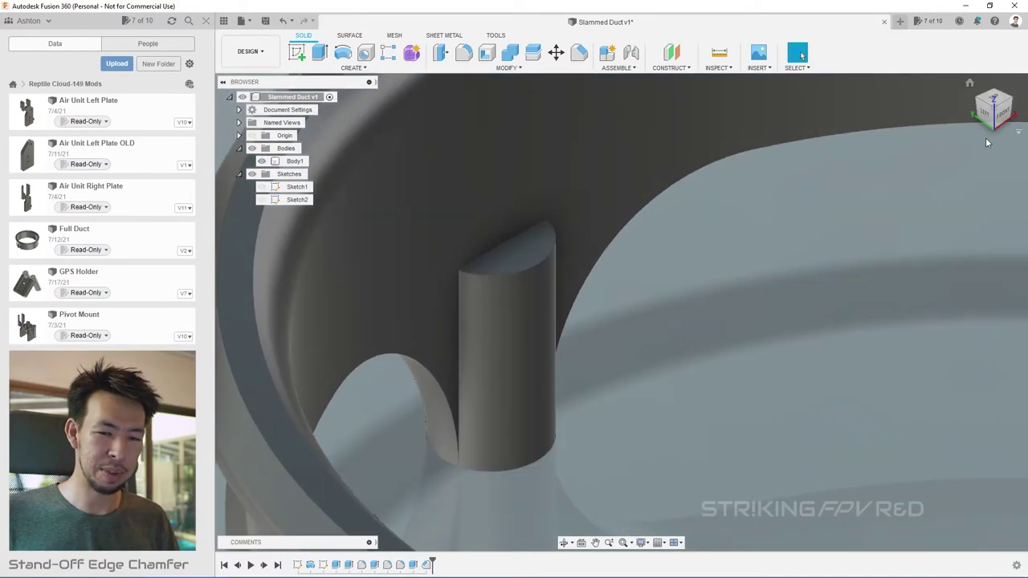
pyautogui.moveTo(620, 310)
pyautogui.keyDown('shift'); pyautogui.mouseDown(button='middle')
pyautogui.moveTo(598, 313)
pyautogui.moveTo(619, 305)
pyautogui.mouseUp(button='middle'); pyautogui.keyUp('shift')
pyautogui.click(637, 254)
pyautogui.click(548, 266)
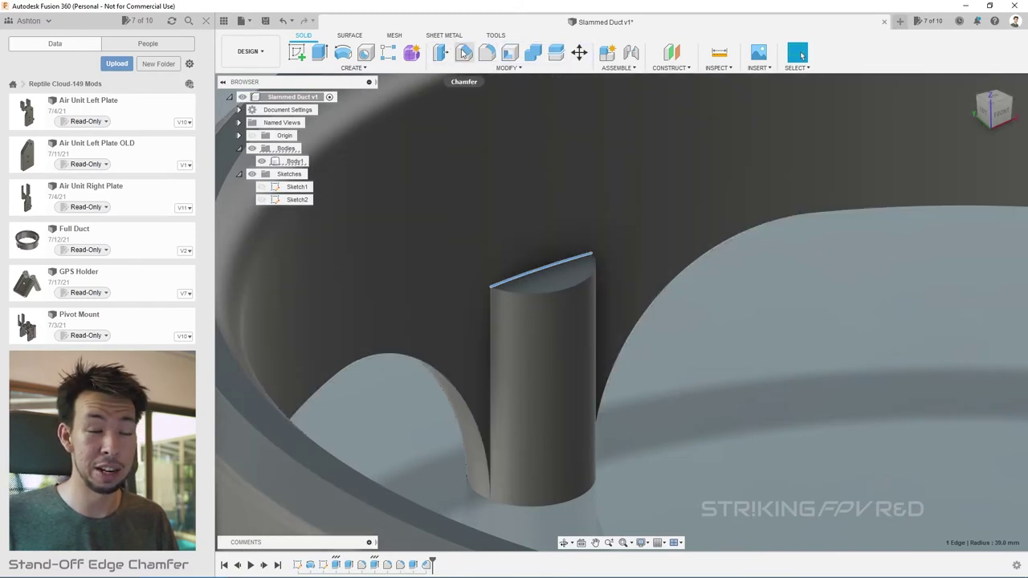
pyautogui.click(465, 54)
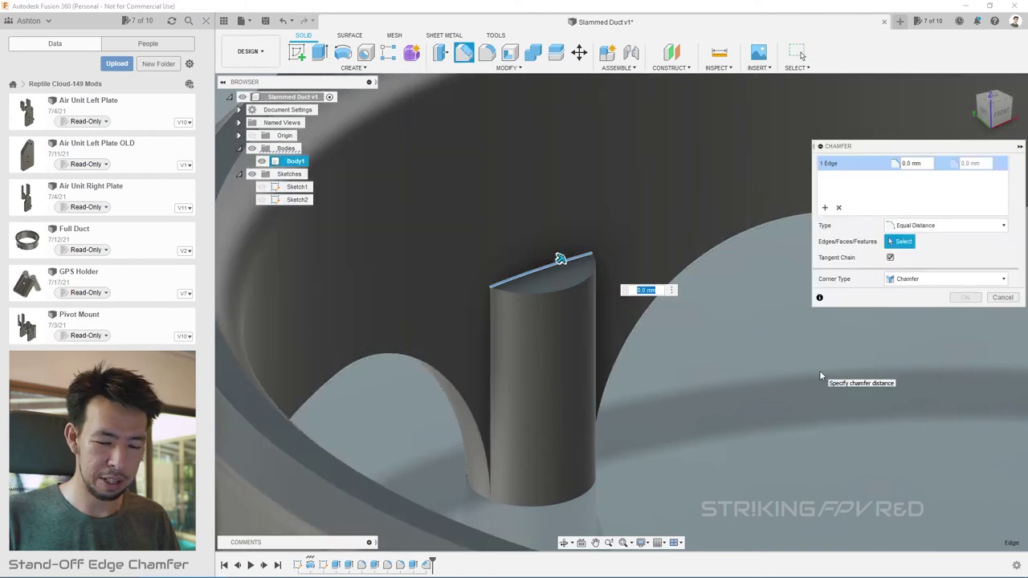
pyautogui.write('2')
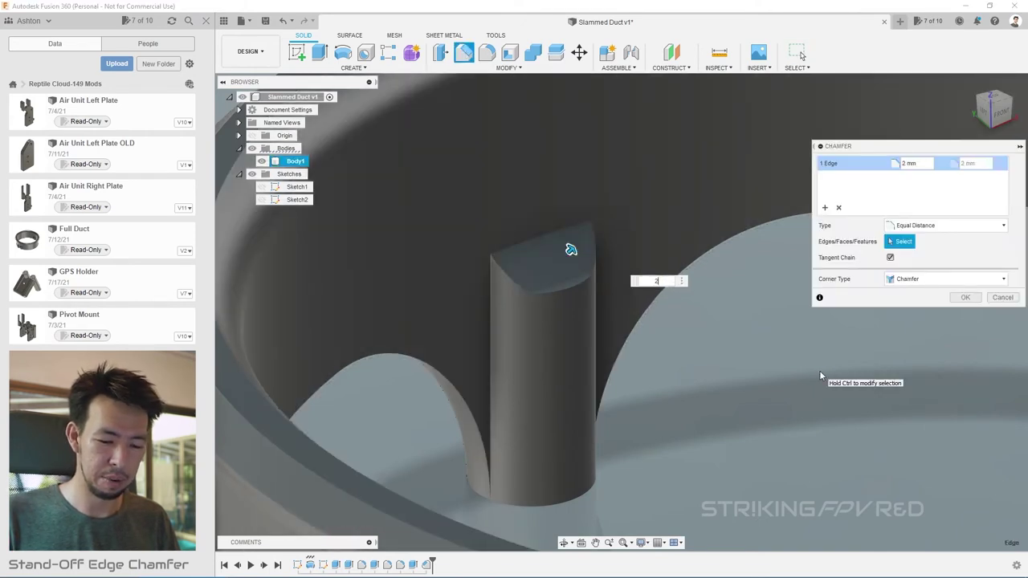
pyautogui.write('.45')
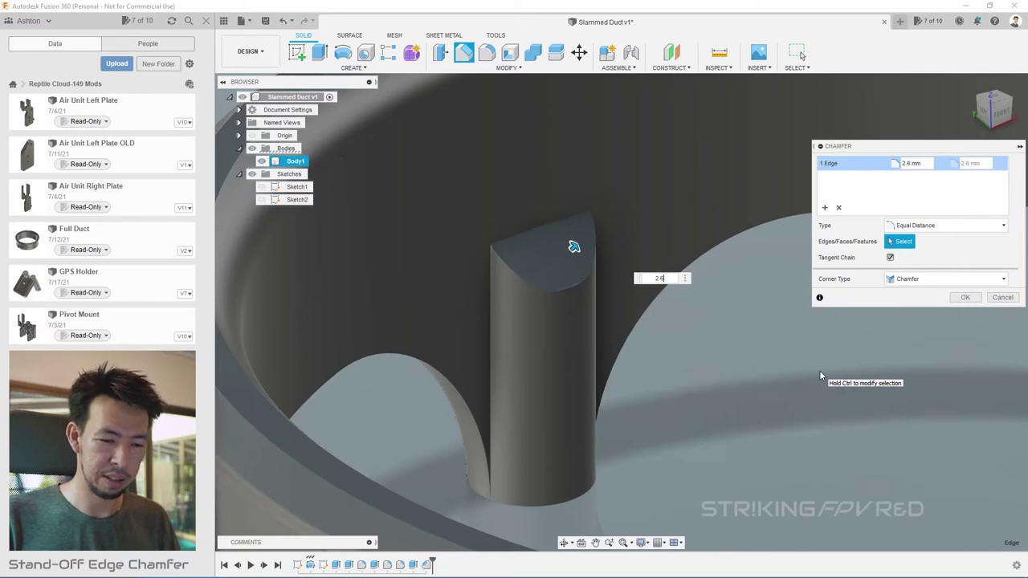
pyautogui.write('7')
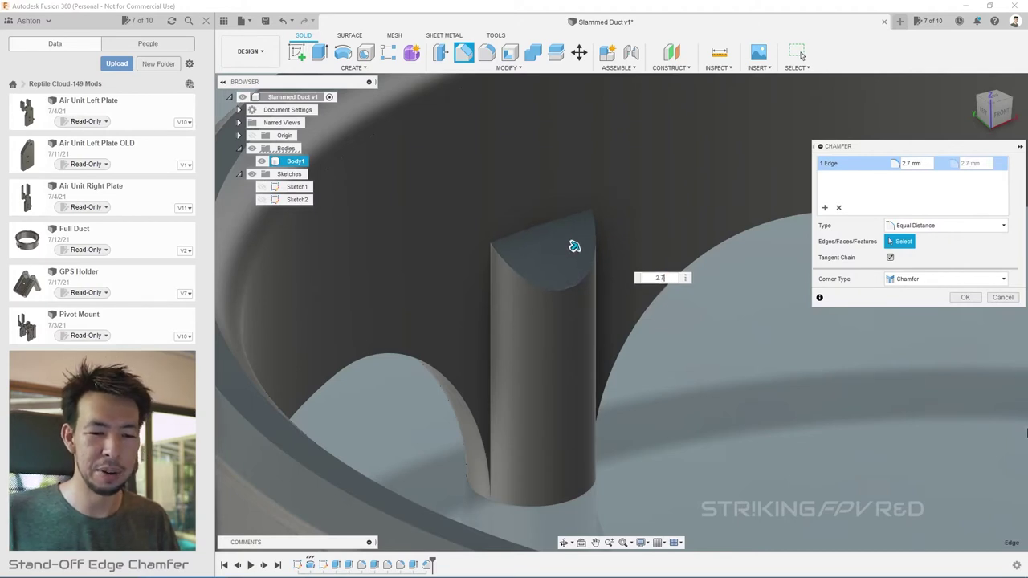
pyautogui.click(965, 297)
# - Check the chamfer on the stand-off inside the duct and undo it without changing its settings
pyautogui.scroll(-5, 587, 375)
pyautogui.keyDown('shift'); pyautogui.moveTo(588, 374); pyautogui.dragTo(676, 346, button='middle'); pyautogui.keyUp('shift')
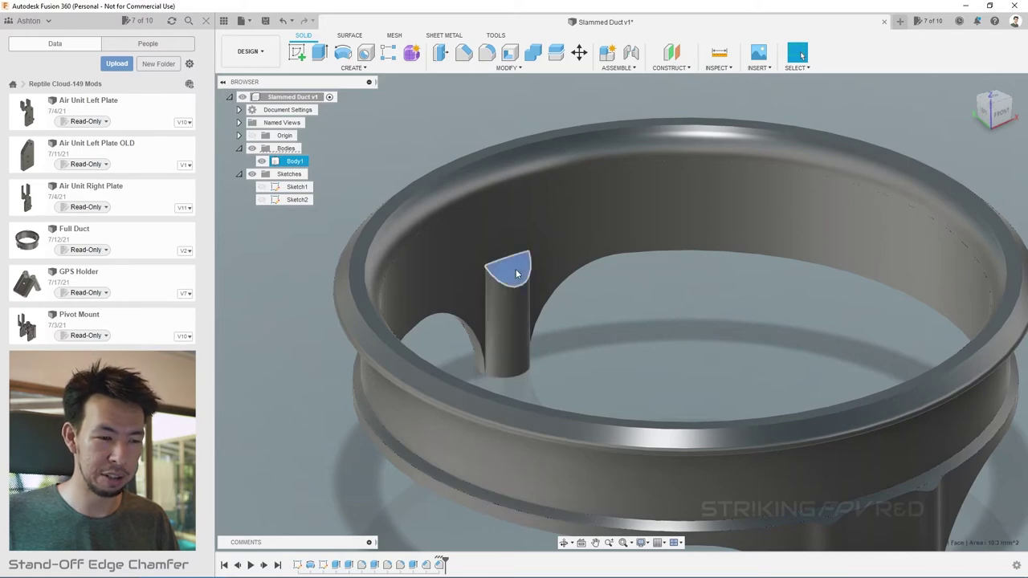
pyautogui.click(522, 261)
pyautogui.click(440, 566)
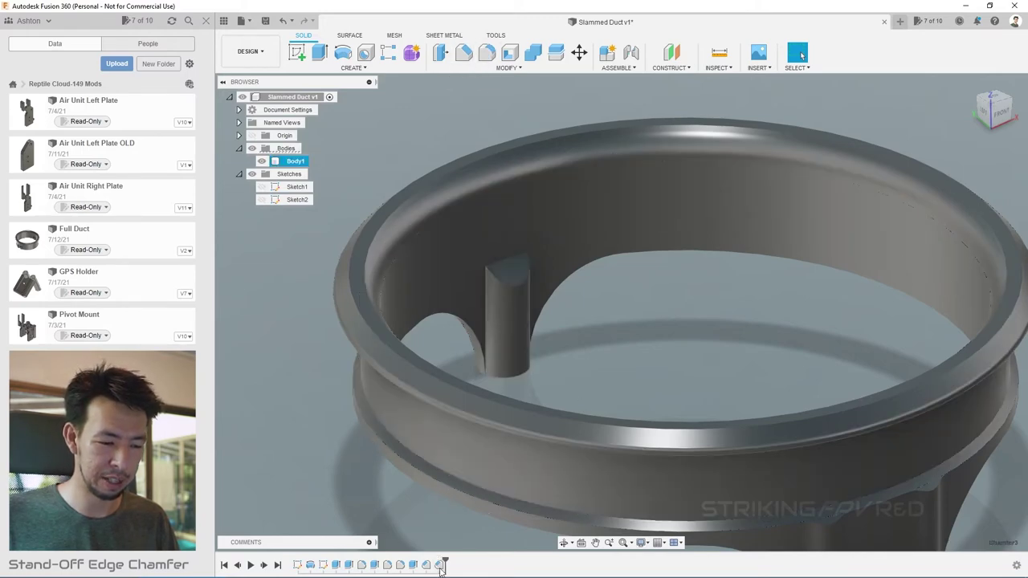
pyautogui.doubleClick(440, 566)
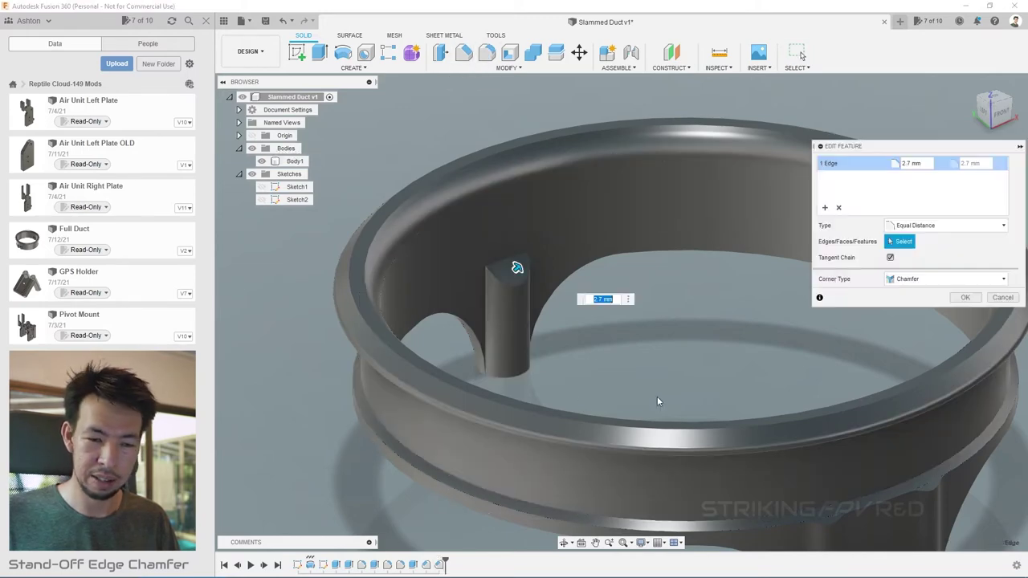
pyautogui.click(1000, 298)
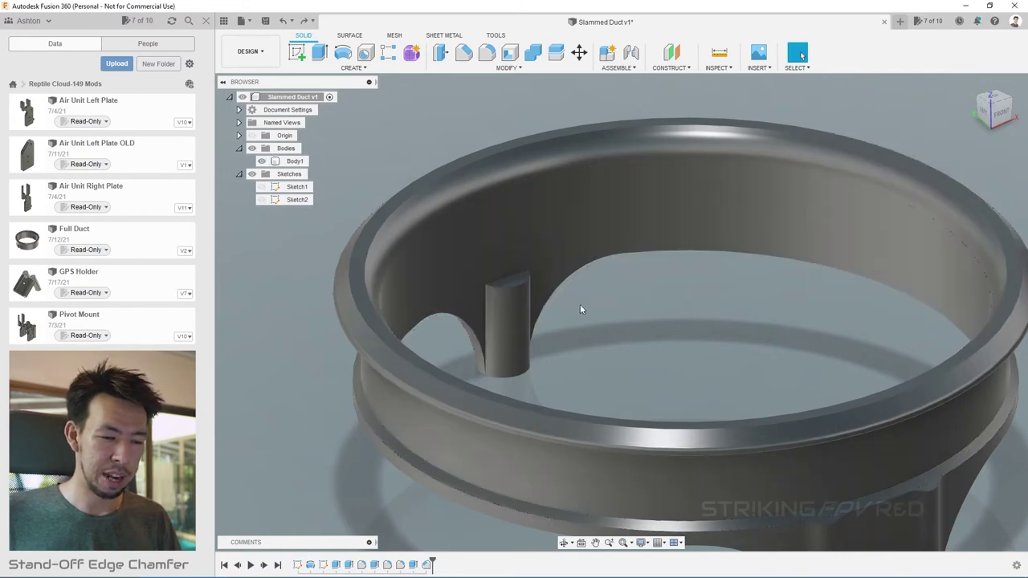
# - Extrude the top faces of all three stand-offs by -2.5 mm as a cut to lower them
pyautogui.scroll(4, 504, 284)
pyautogui.click(507, 284)
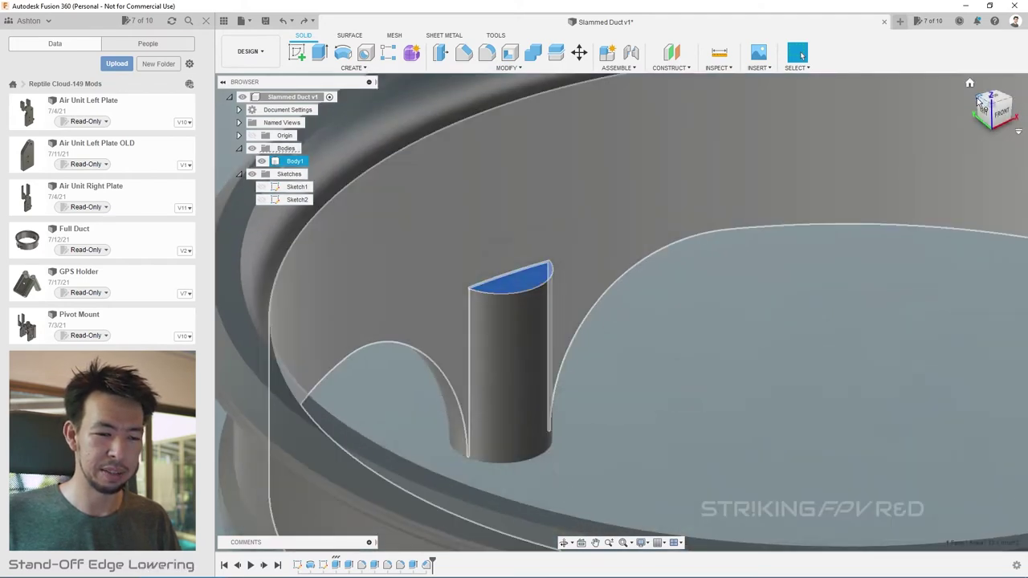
pyautogui.moveTo(980, 103); pyautogui.dragTo(939, 147)
pyautogui.scroll(-6, 939, 147)
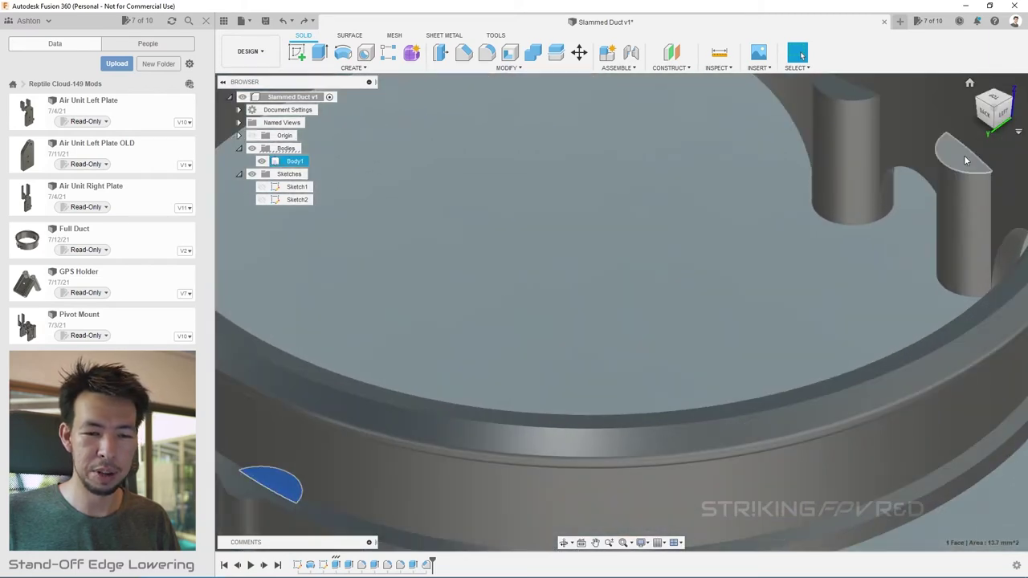
pyautogui.scroll(5, 700, 270)
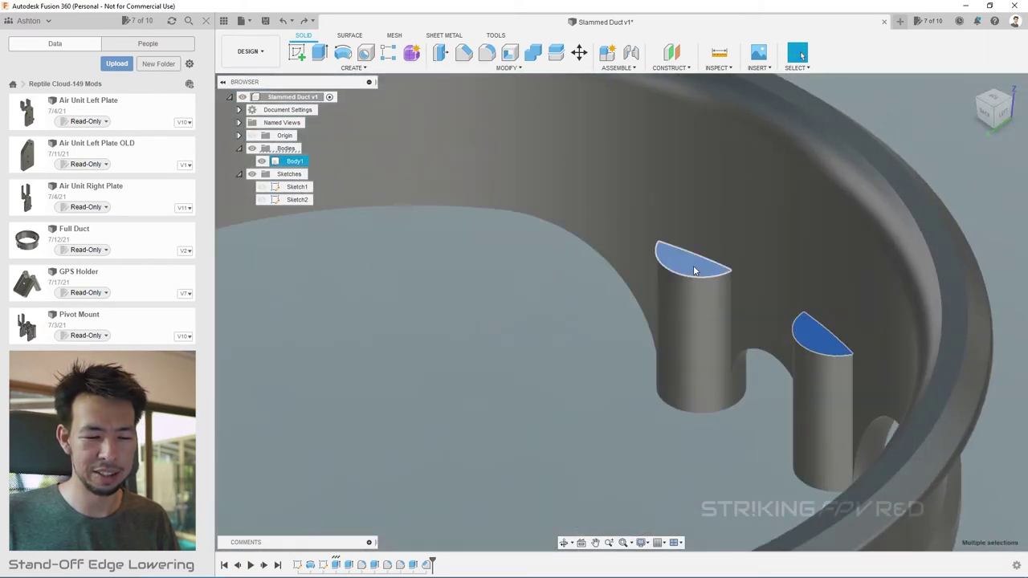
pyautogui.click(695, 270)
pyautogui.scroll(-5, 816, 199)
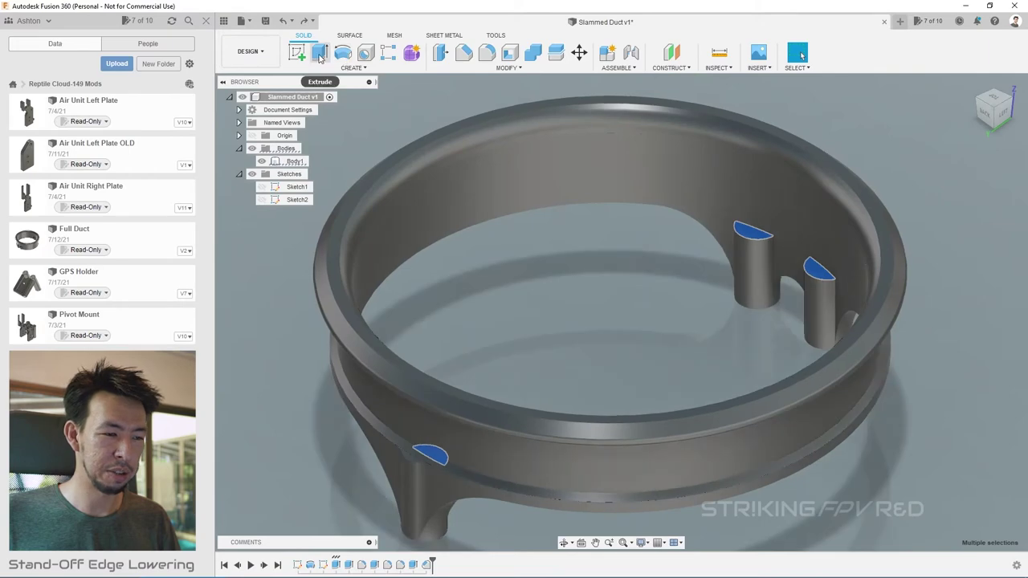
pyautogui.click(319, 53)
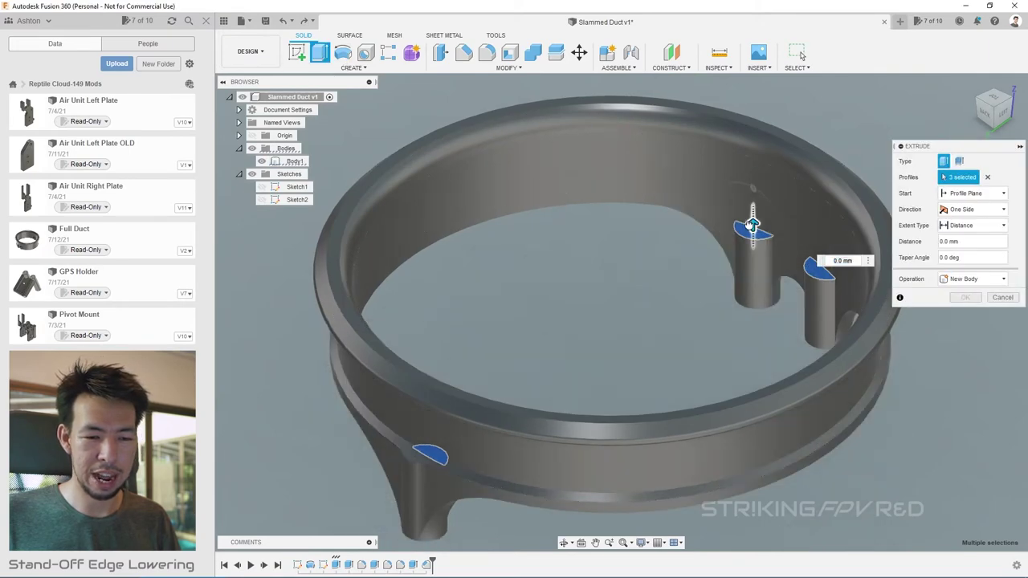
pyautogui.moveTo(753, 225); pyautogui.dragTo(753, 252)
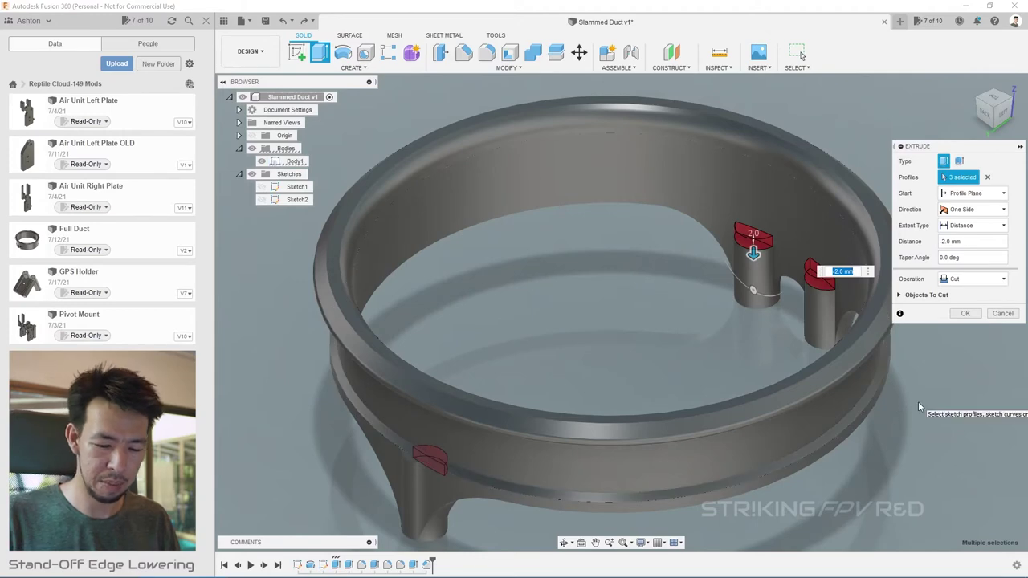
pyautogui.write('-2.5')
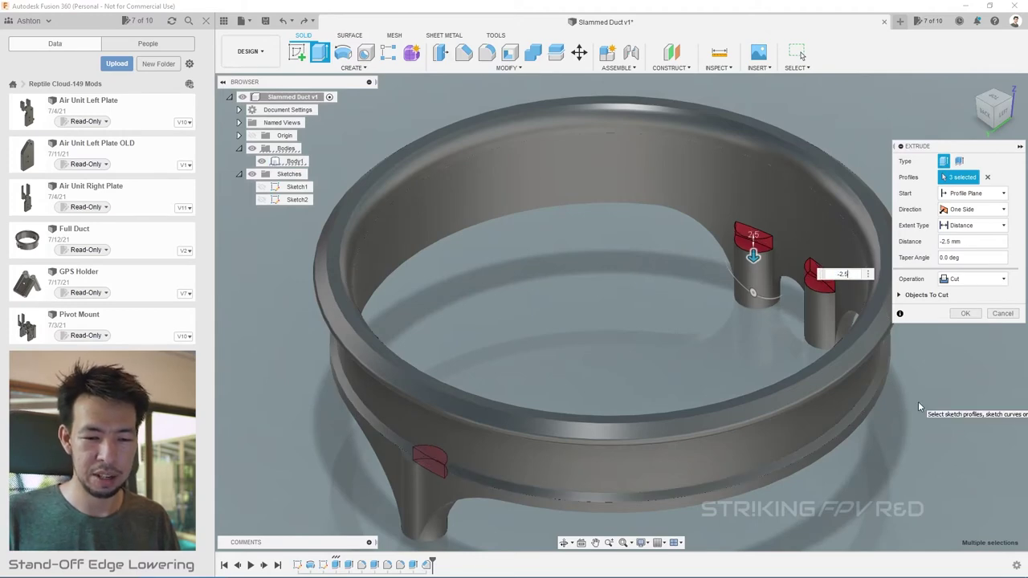
pyautogui.press('Return')
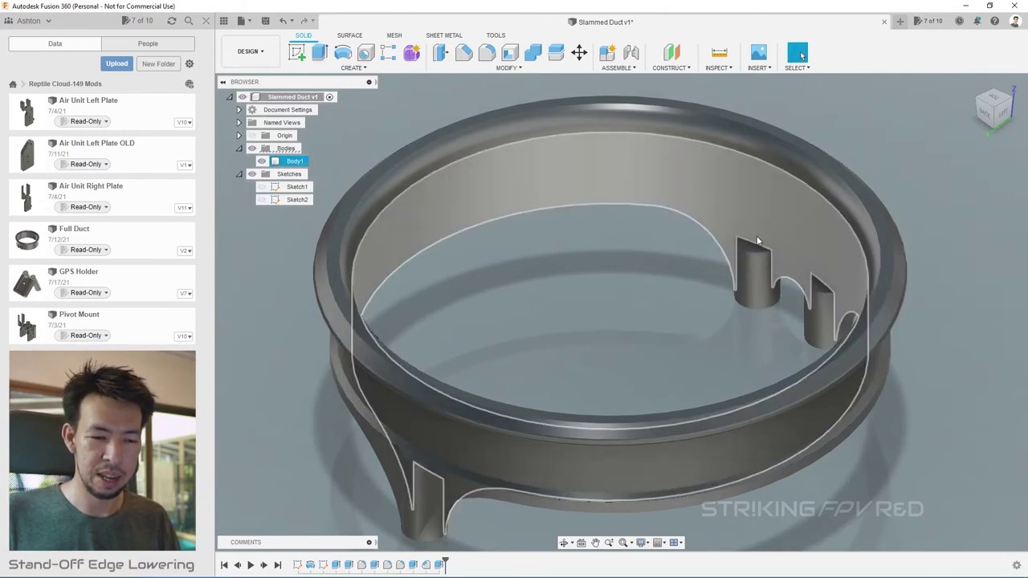
# - Chamfer the three edges where the stand-off tops meet the duct's inner wall, using an equal distance of 2.749 mm
pyautogui.click(751, 242)
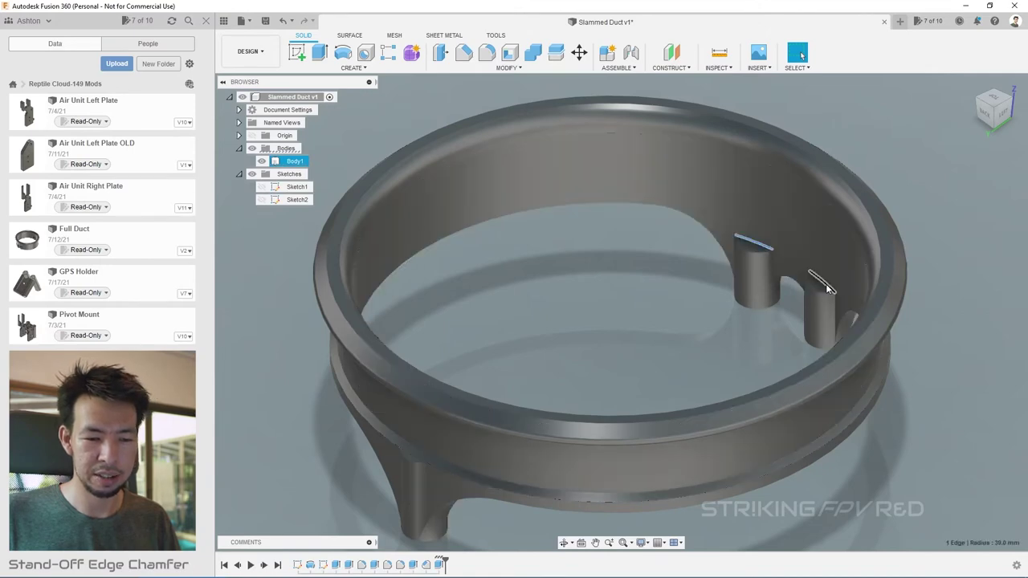
pyautogui.click(1013, 107)
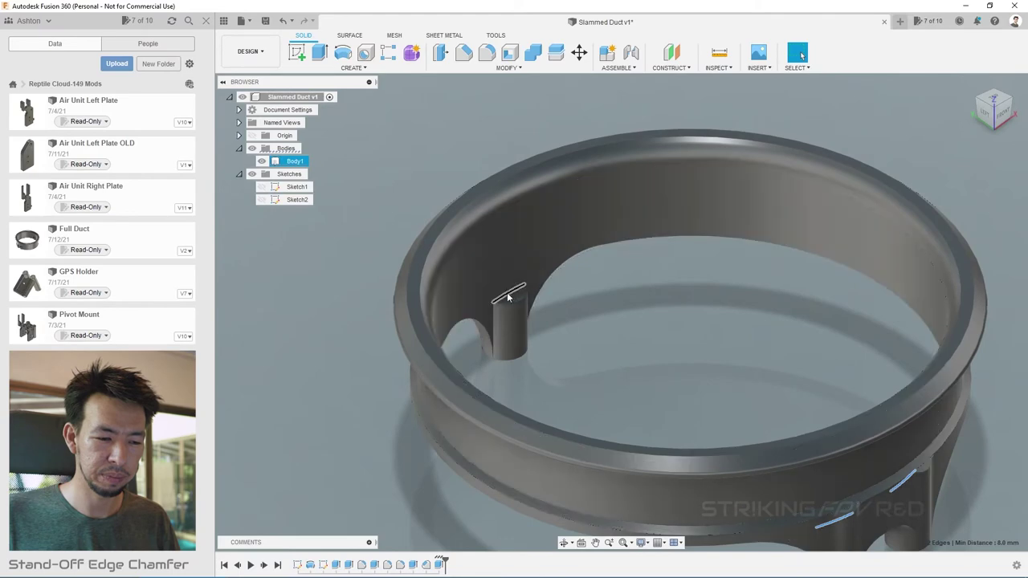
pyautogui.click(509, 297)
pyautogui.click(464, 52)
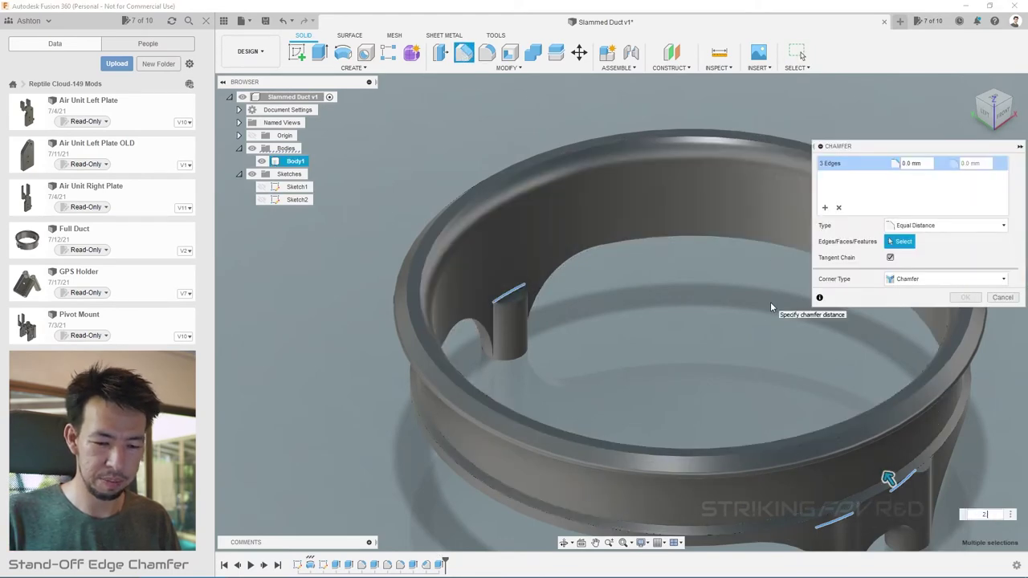
pyautogui.write('2.5')
pyautogui.scroll(5, 507, 298)
pyautogui.press('BackSpace')
pyautogui.write('75')
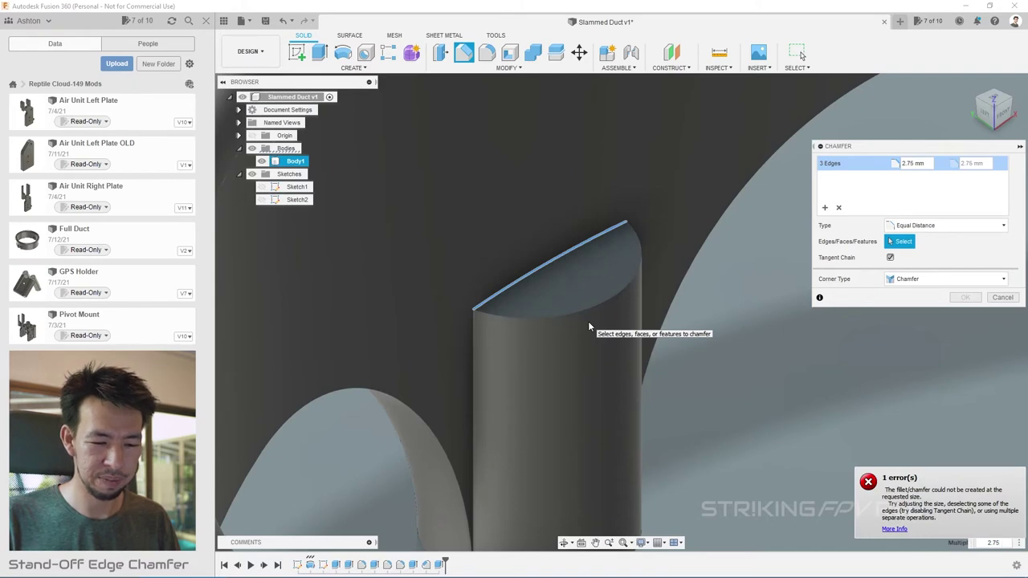
pyautogui.press('BackSpace')
pyautogui.write('49')
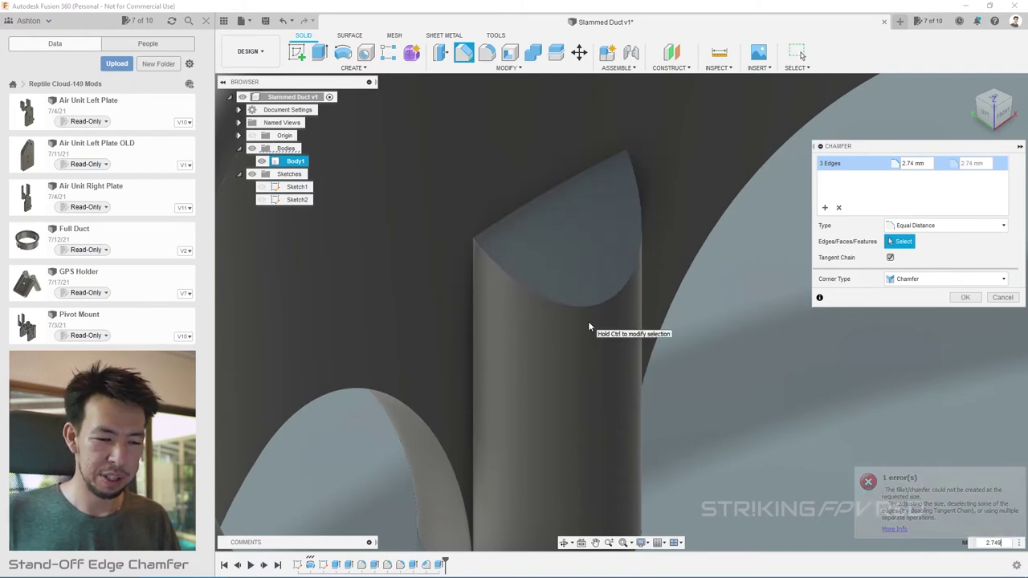
pyautogui.scroll(-3, 587, 326)
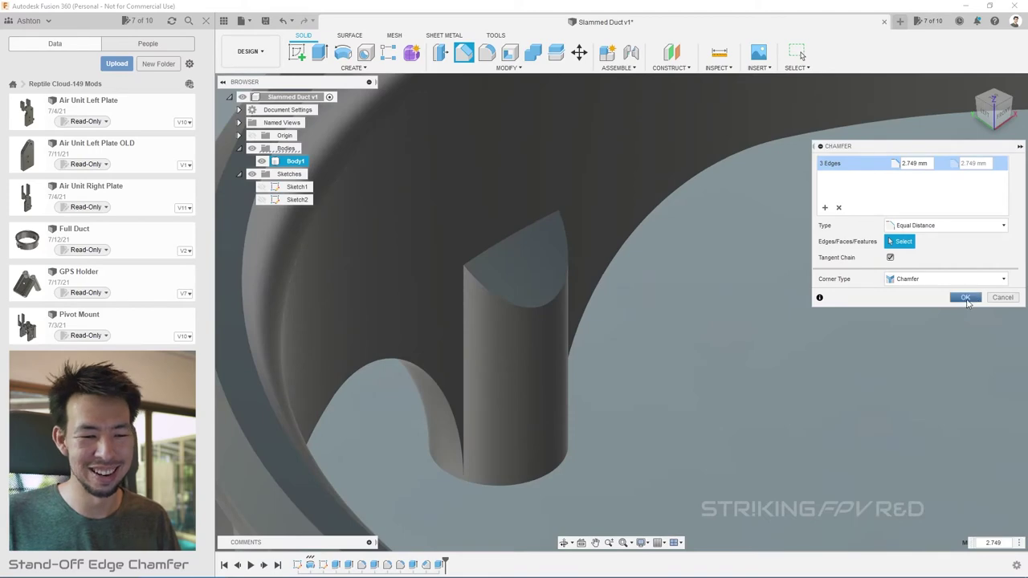
pyautogui.click(966, 297)
pyautogui.scroll(-5, 481, 258)
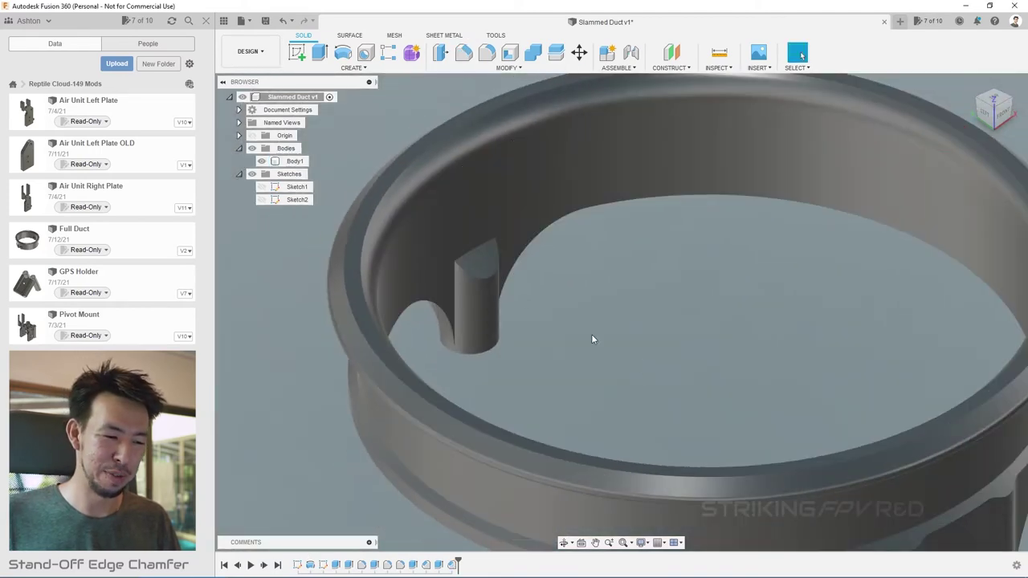
pyautogui.scroll(-3, 530, 297)
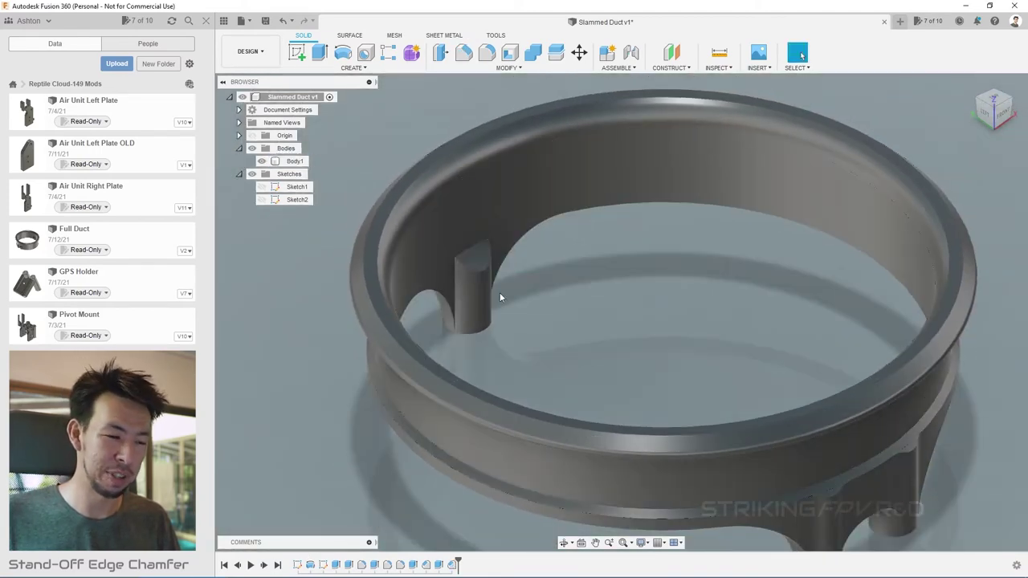
# - Fillet the six vertical edges where the three stand-offs meet the duct's inner wall with a constant 5 mm radius
pyautogui.click(454, 277)
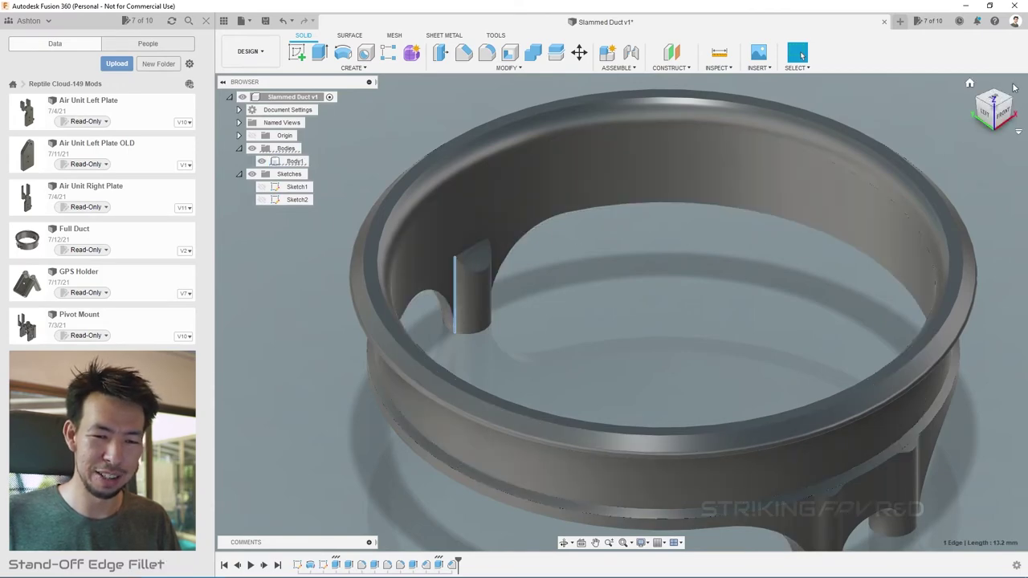
pyautogui.keyDown('shift'); pyautogui.moveTo(1010, 101); pyautogui.dragTo(562, 281, button='middle'); pyautogui.keyUp('shift')
pyautogui.scroll(4, 730, 291)
pyautogui.keyDown('shift'); pyautogui.click(729, 289); pyautogui.keyUp('shift')
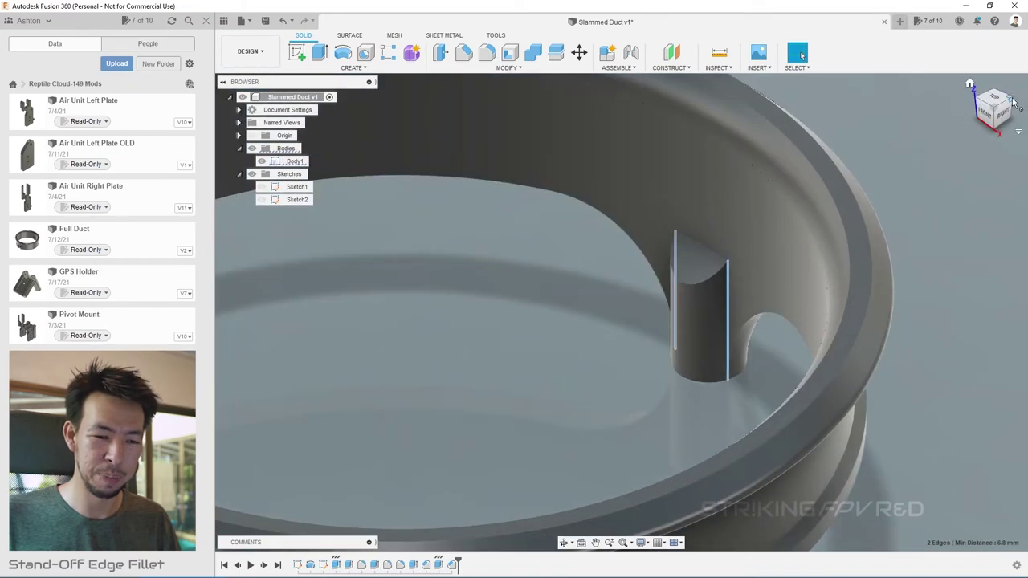
pyautogui.keyDown('shift'); pyautogui.moveTo(1013, 103); pyautogui.dragTo(562, 240, button='middle'); pyautogui.keyUp('shift')
pyautogui.scroll(5, 501, 191)
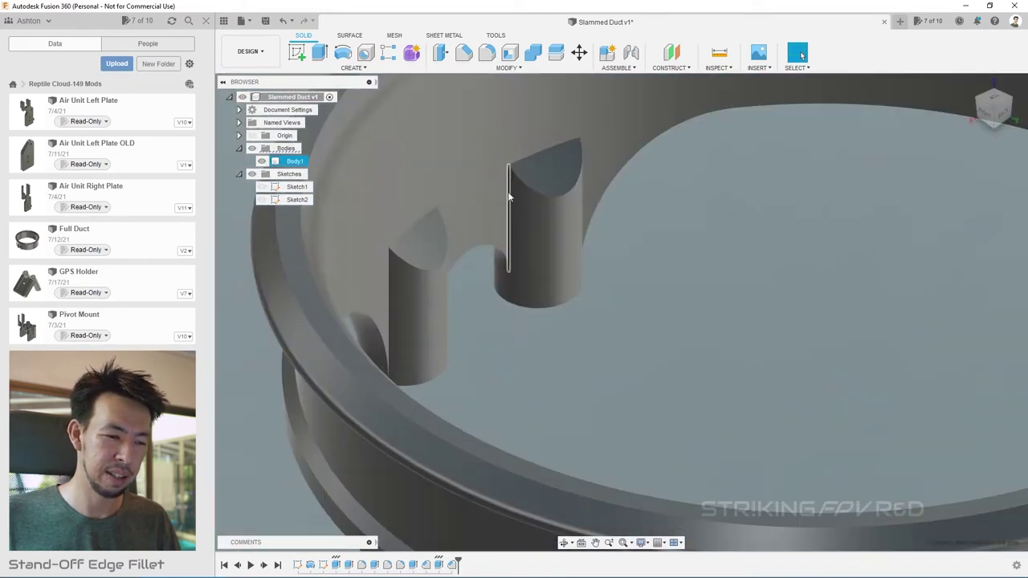
pyautogui.click(508, 196)
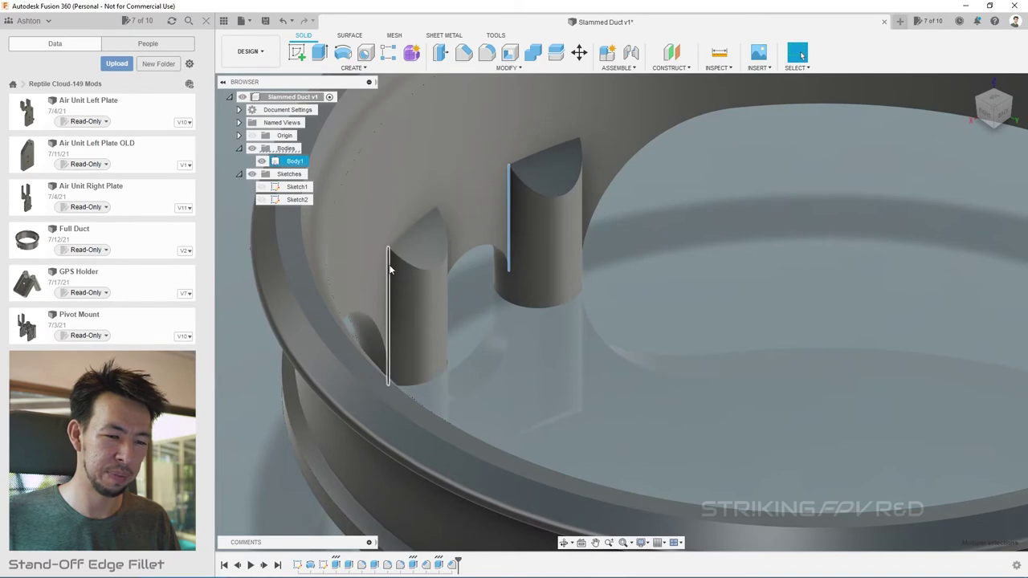
pyautogui.keyDown('shift'); pyautogui.click(390, 270); pyautogui.keyUp('shift')
pyautogui.click(1011, 101)
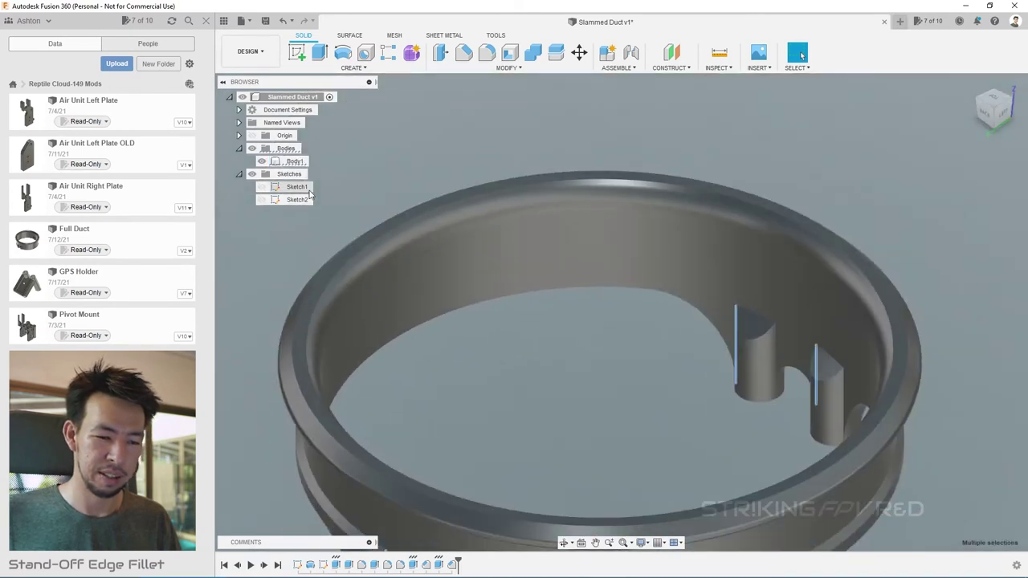
pyautogui.scroll(5, 783, 337)
pyautogui.keyDown('shift'); pyautogui.click(783, 337); pyautogui.keyUp('shift')
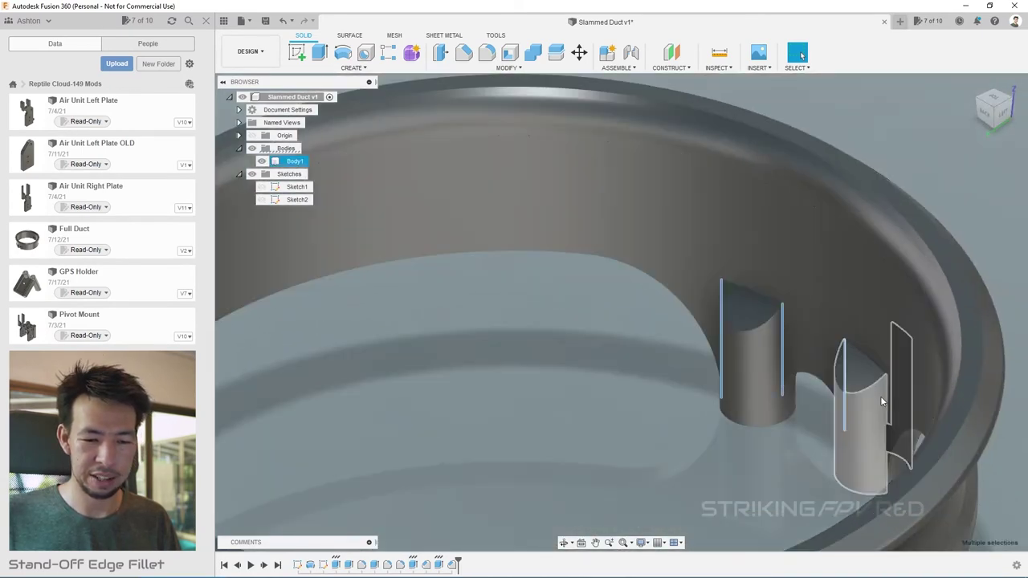
pyautogui.keyDown('shift'); pyautogui.click(888, 397); pyautogui.keyUp('shift')
pyautogui.scroll(-5, 795, 226)
pyautogui.keyDown('shift'); pyautogui.moveTo(795, 226); pyautogui.dragTo(654, 364, button='middle'); pyautogui.keyUp('shift')
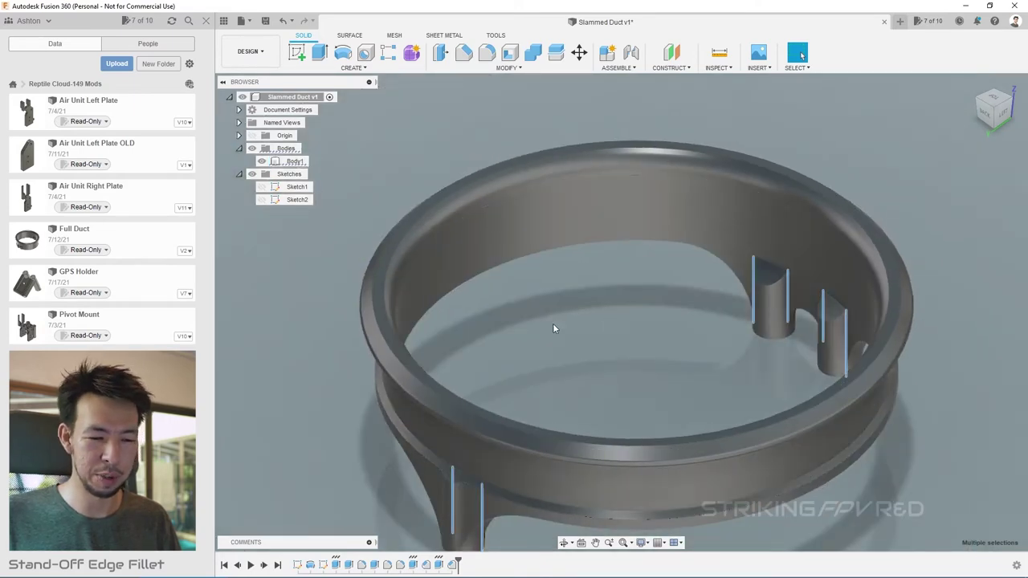
pyautogui.keyDown('shift'); pyautogui.moveTo(552, 323); pyautogui.dragTo(571, 313, button='middle'); pyautogui.keyUp('shift')
pyautogui.click(1001, 109)
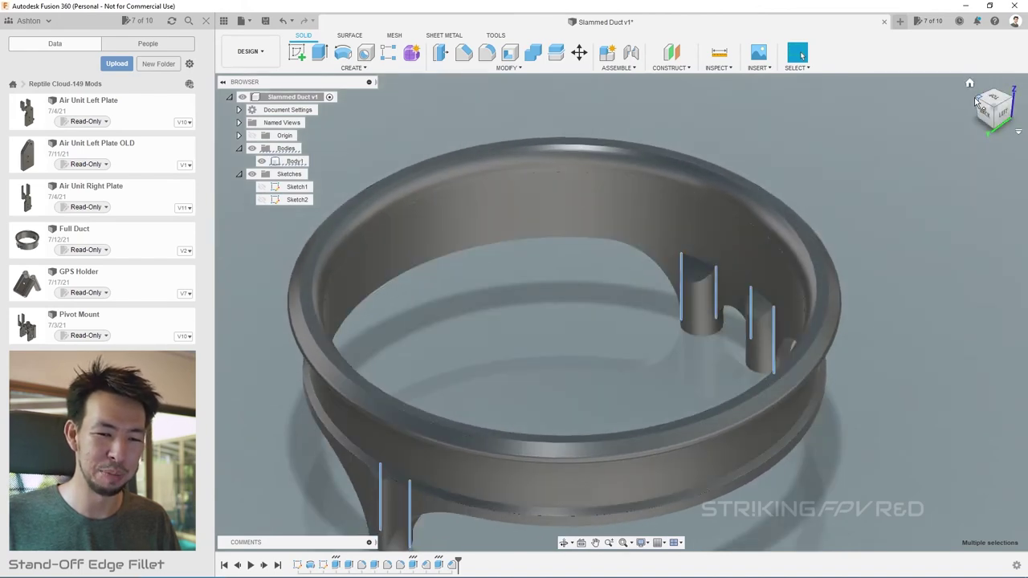
pyautogui.click(976, 100)
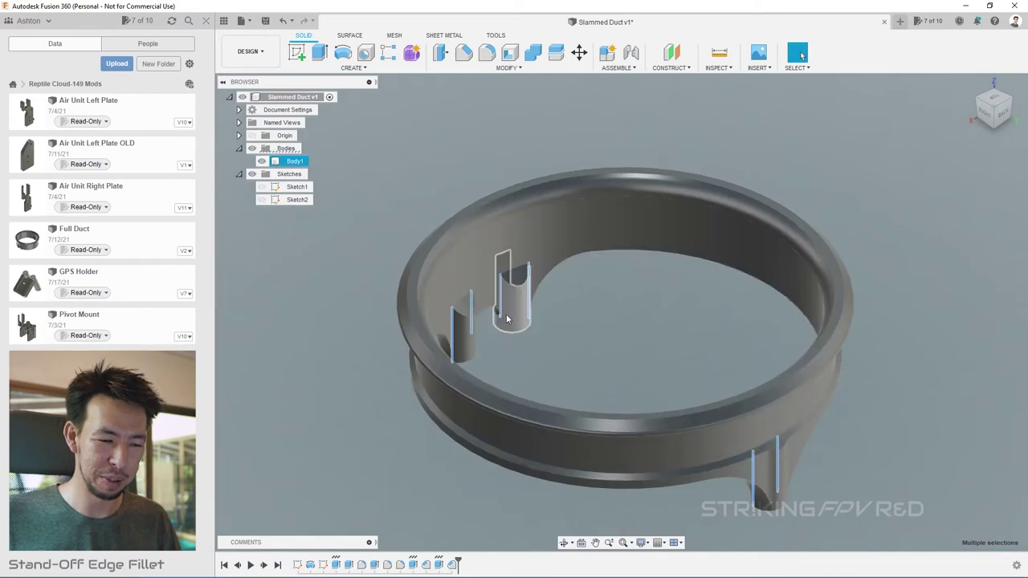
pyautogui.scroll(5, 505, 319)
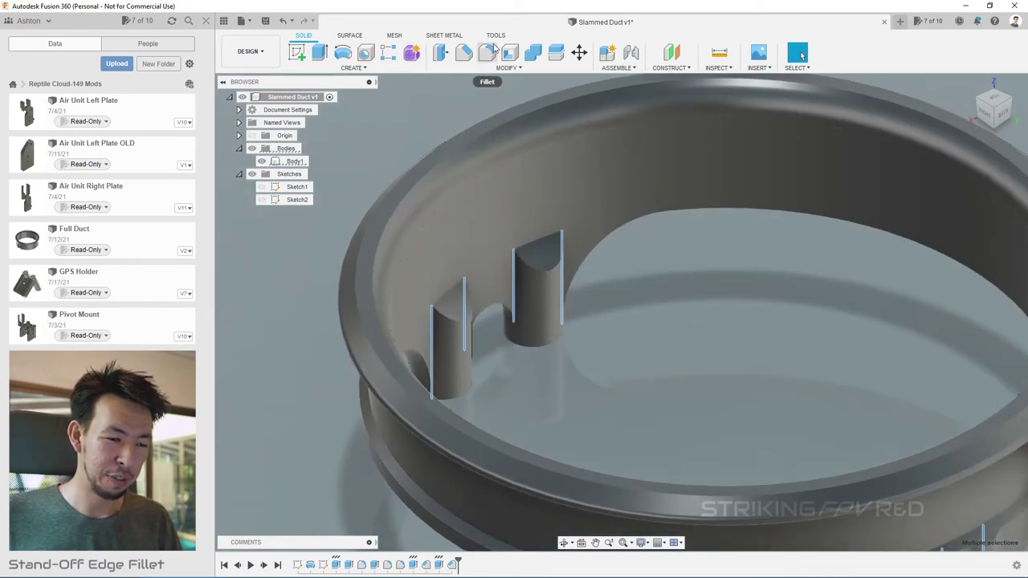
pyautogui.click(490, 53)
pyautogui.write('2')
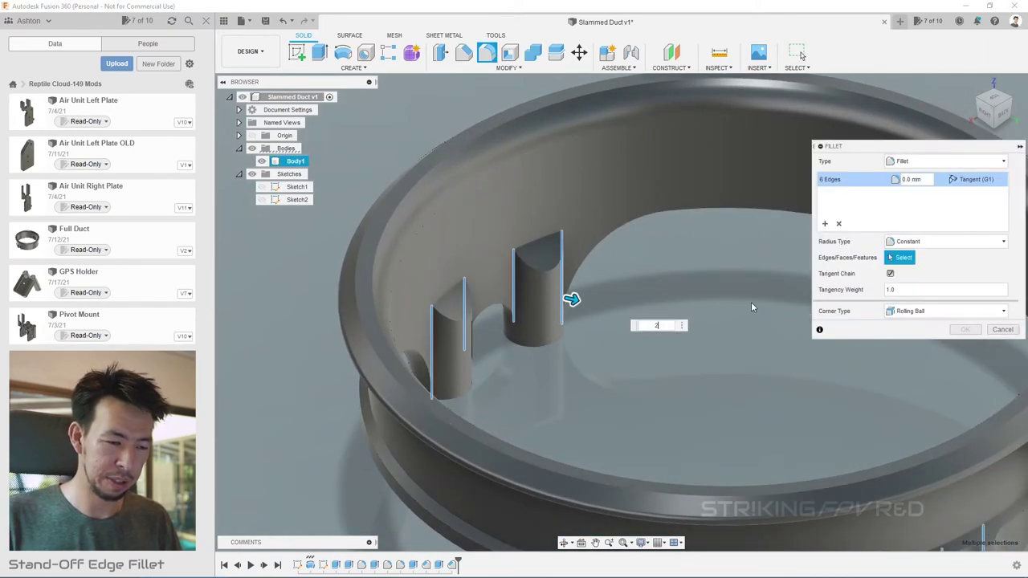
pyautogui.press('BackSpace')
pyautogui.write('5')
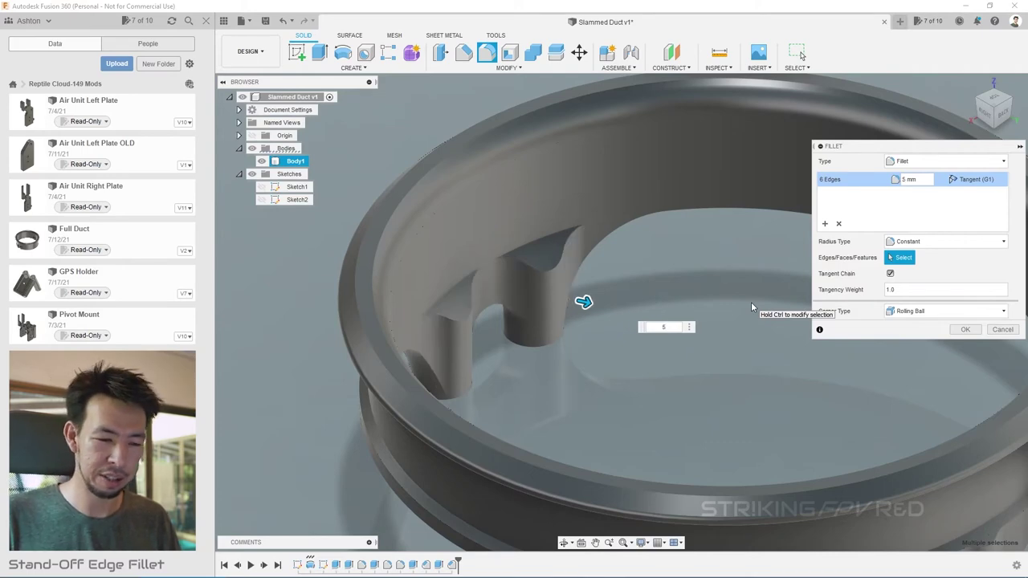
pyautogui.press('Return')
pyautogui.scroll(-5, 541, 180)
pyautogui.keyDown('shift'); pyautogui.moveTo(348, 233); pyautogui.dragTo(421, 377, button='middle'); pyautogui.keyUp('shift')
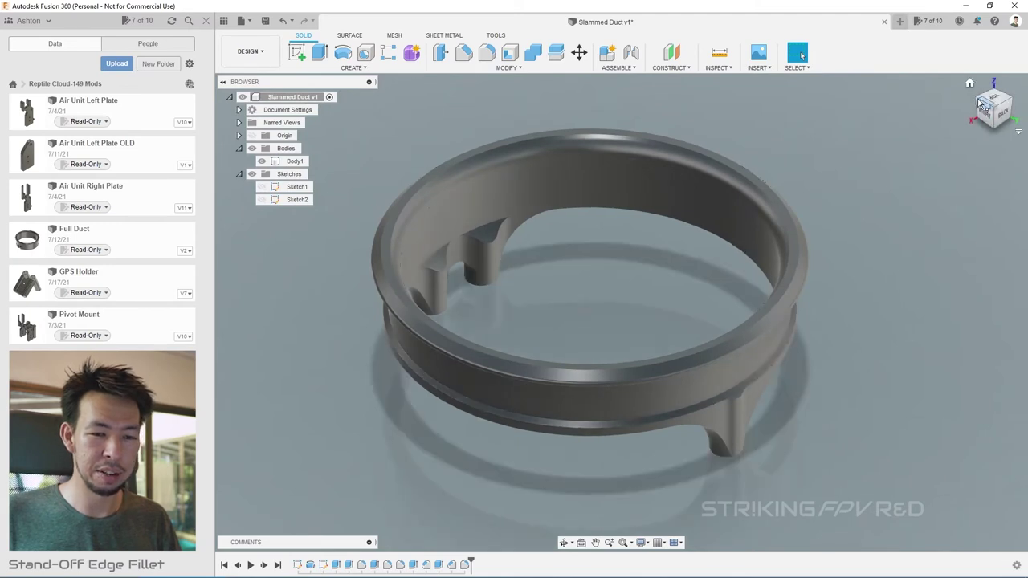
pyautogui.moveTo(978, 103); pyautogui.dragTo(957, 117)
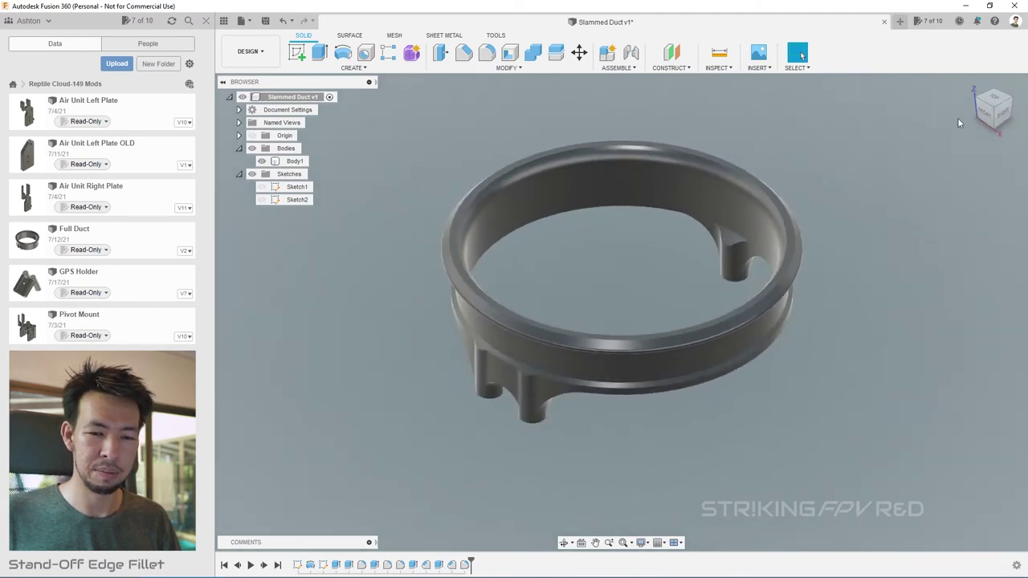
# - Save the Slammed Duct design as a new version and look over the finished duct
pyautogui.click(265, 22)
pyautogui.click(507, 319)
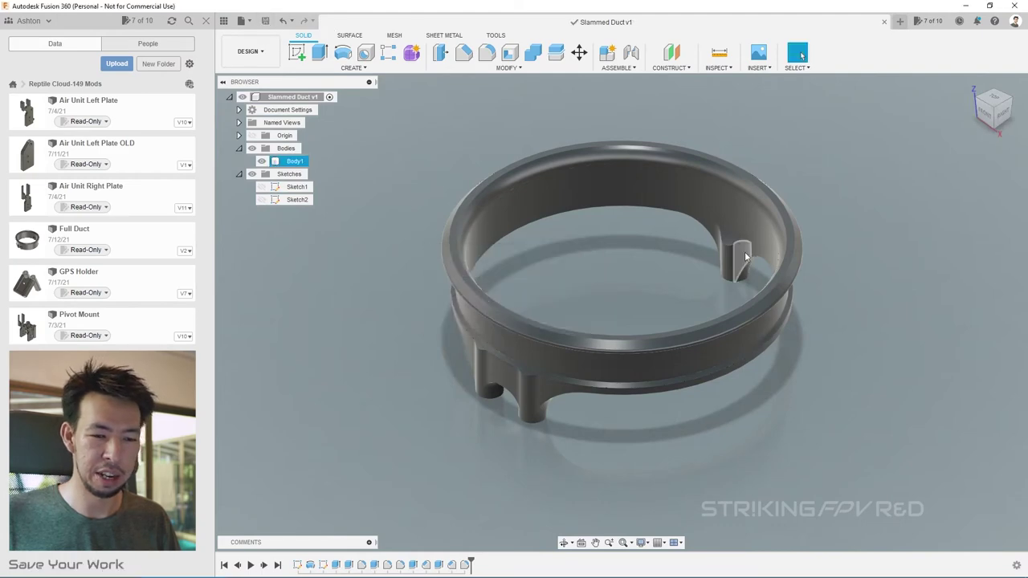
pyautogui.click(1000, 119)
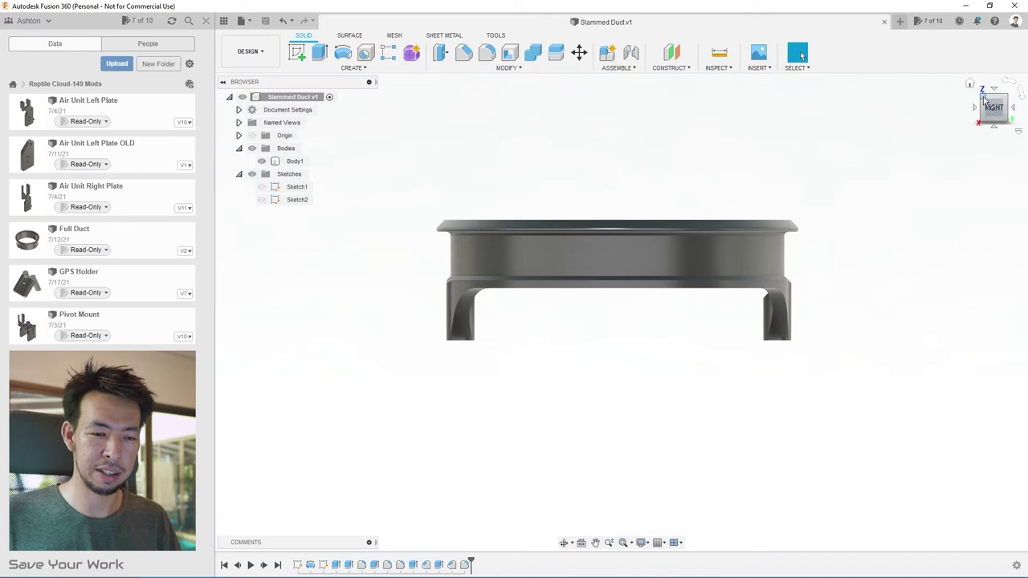
pyautogui.moveTo(983, 98); pyautogui.dragTo(658, 302)
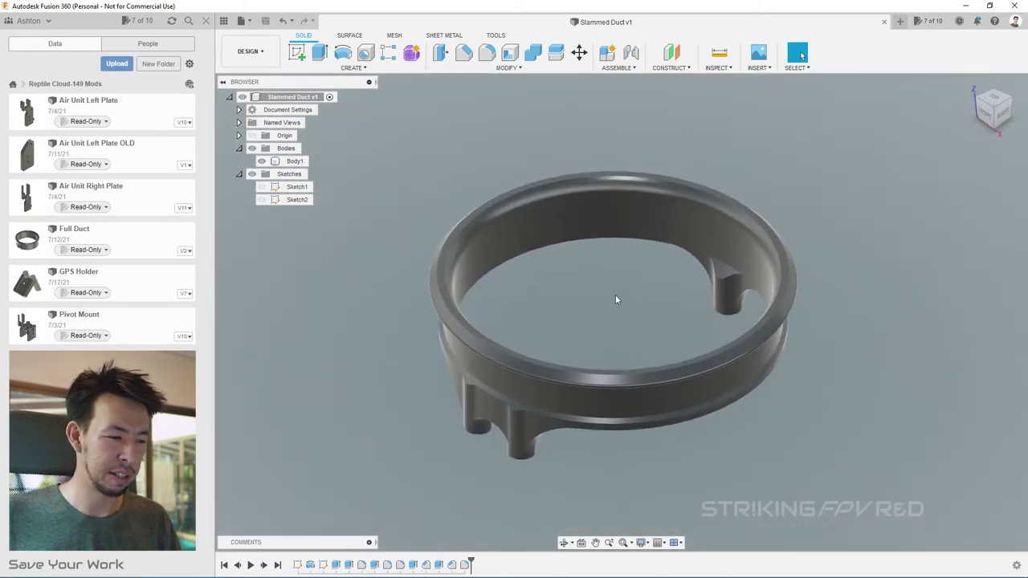
# - Set up a mesh export of the duct body as STL (Binary) in millimetres with high refinement and mesh preview on
pyautogui.rightClick(276, 163)
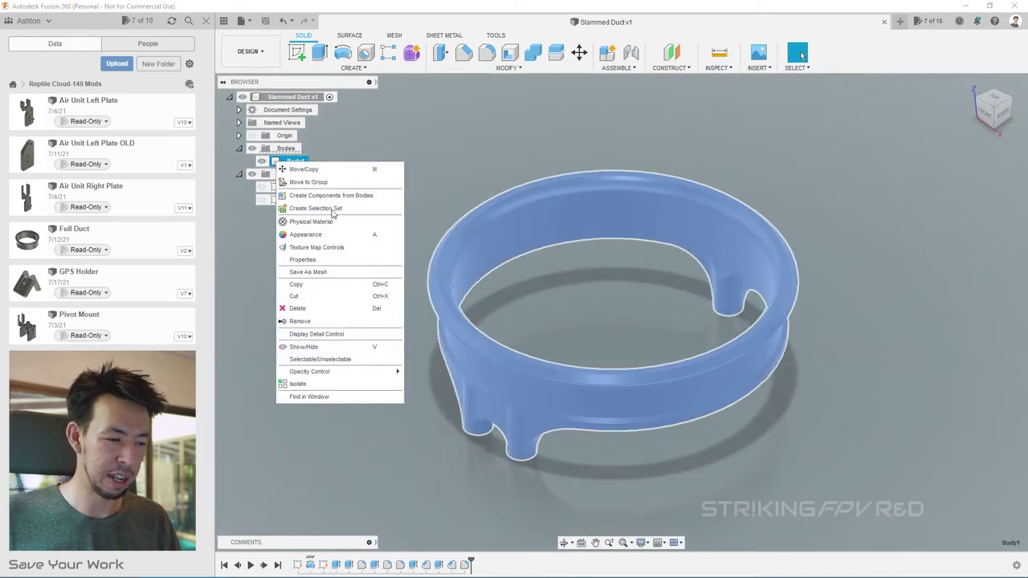
pyautogui.click(308, 272)
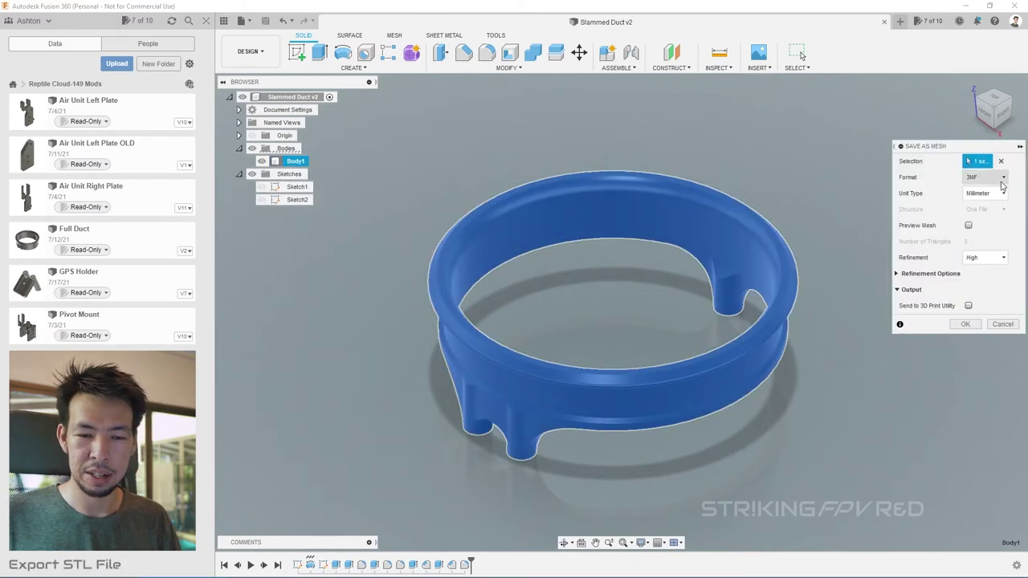
pyautogui.click(985, 176)
pyautogui.click(981, 196)
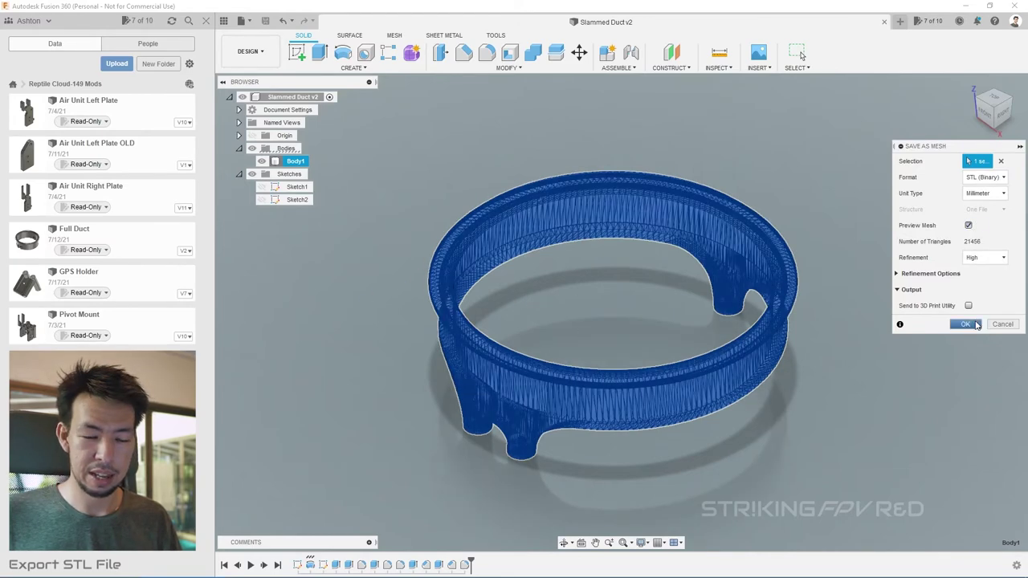
pyautogui.click(967, 325)
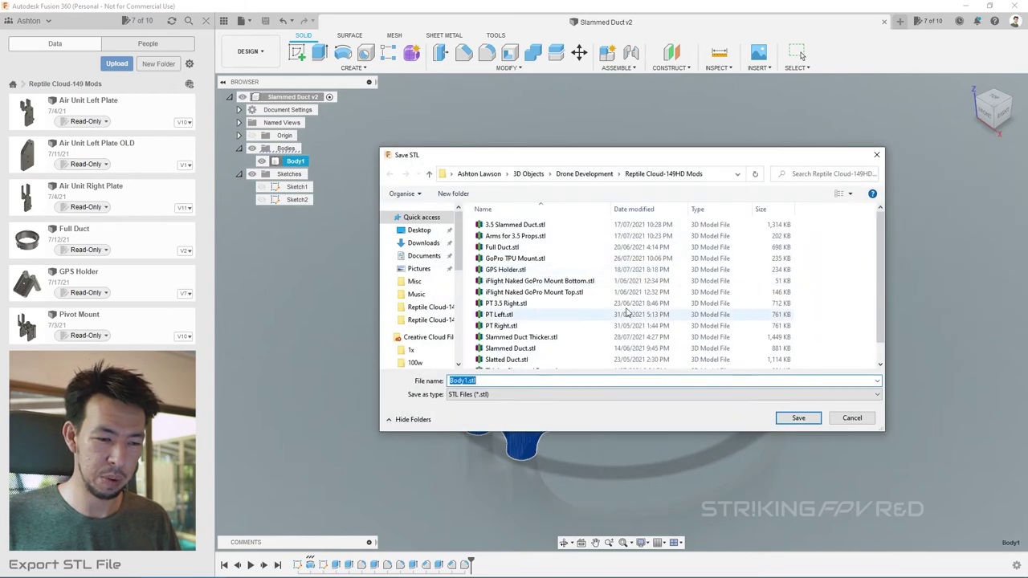
# - Save the STL as "Slammed Duct" in the Drone Development folder Reptile Cloud-149 Mods
pyautogui.click(594, 175)
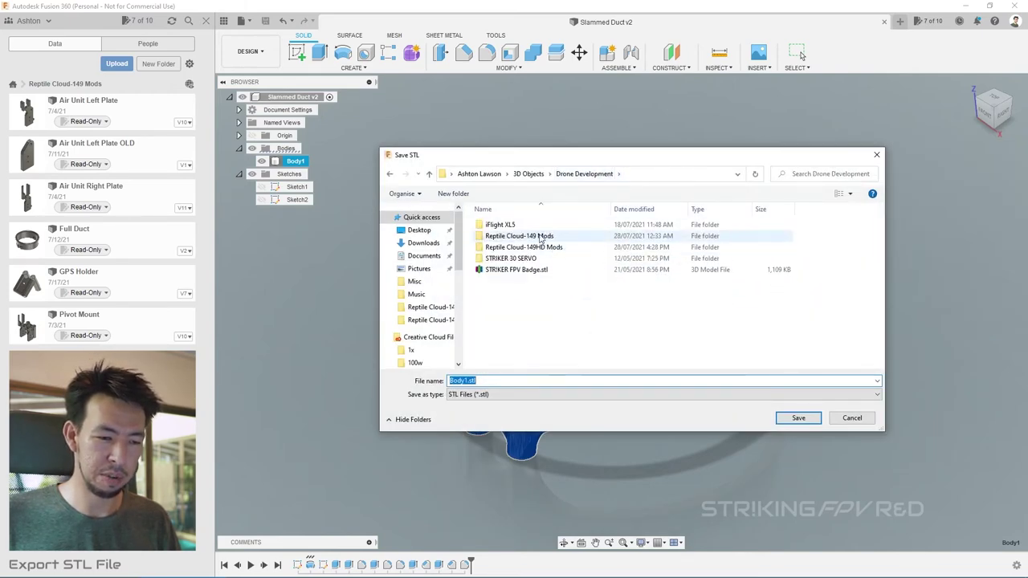
pyautogui.doubleClick(540, 235)
pyautogui.doubleClick(519, 381)
pyautogui.write('S')
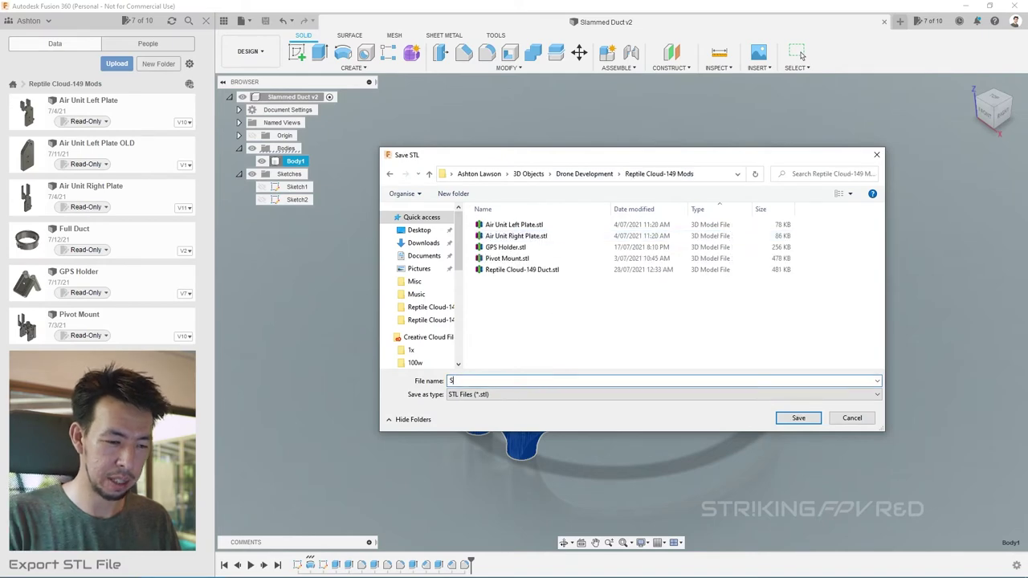
pyautogui.write('lammed Duct')
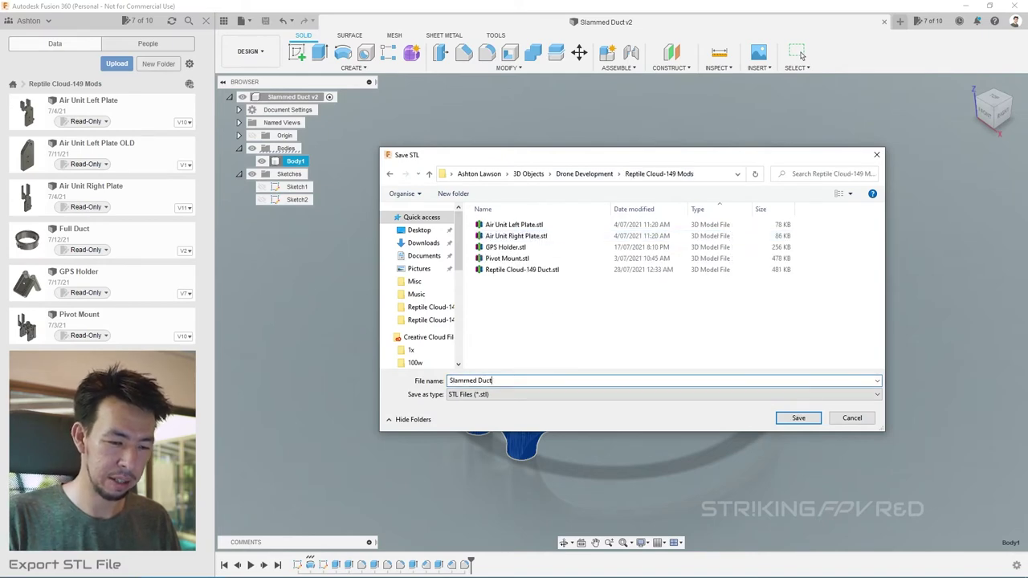
pyautogui.press('Return')
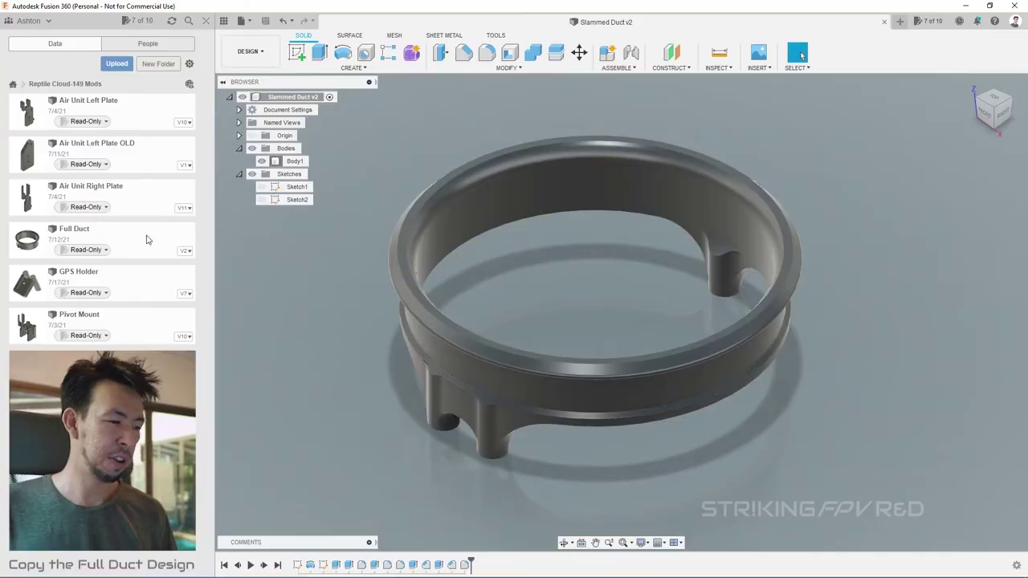
# - Copy the Full Duct design into the Reptile Cloud-149 Mods project
pyautogui.rightClick(89, 231)
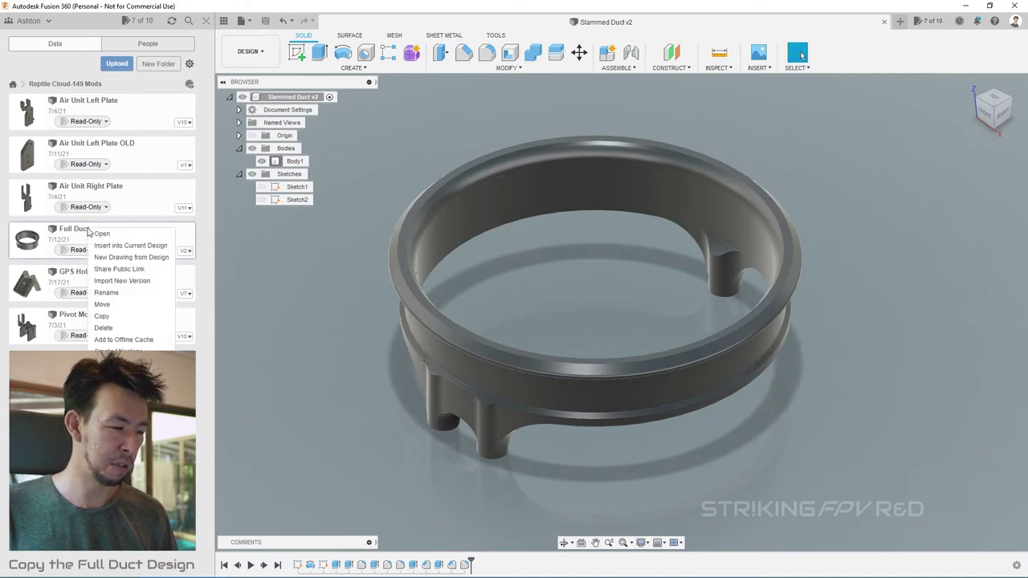
pyautogui.click(105, 317)
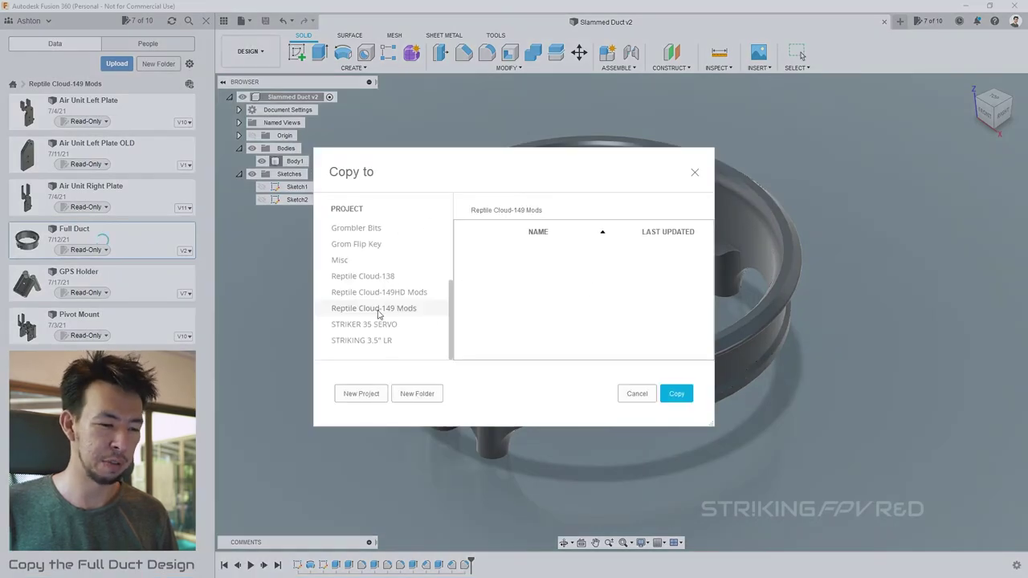
pyautogui.click(676, 396)
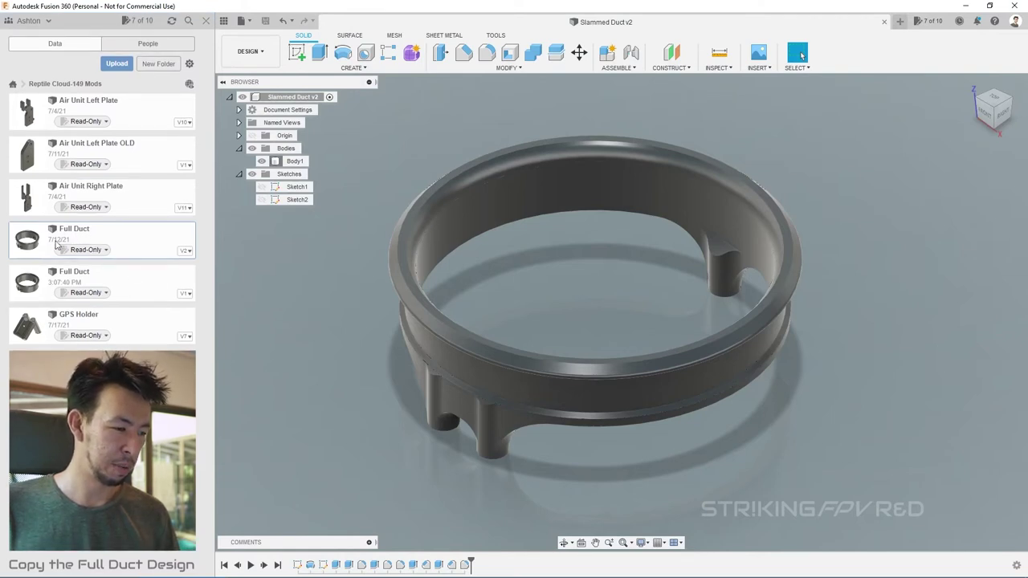
# - Rename the copied Full Duct design as "Slammed Duct (from original)"
pyautogui.click(103, 277)
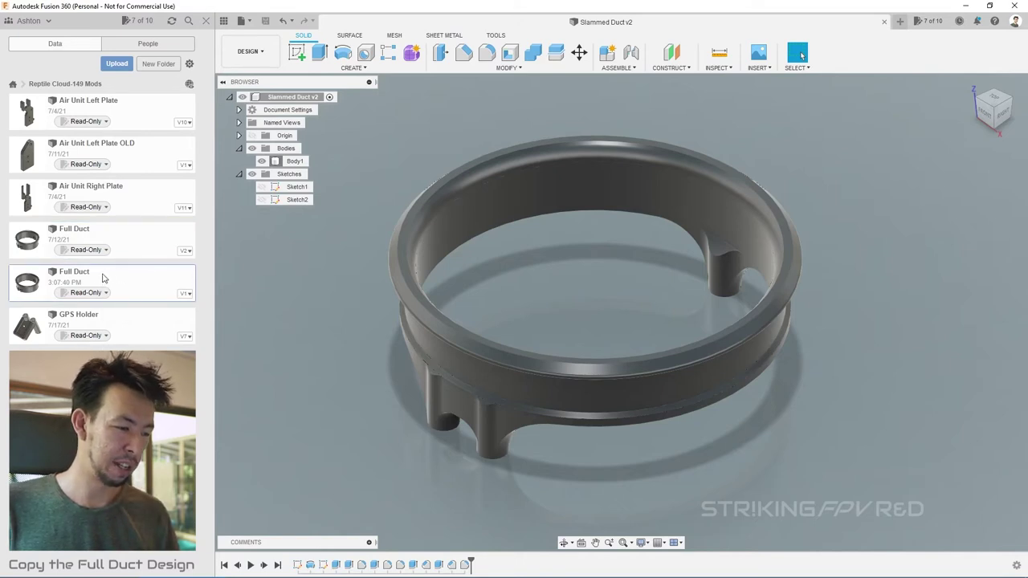
pyautogui.rightClick(102, 278)
pyautogui.click(136, 341)
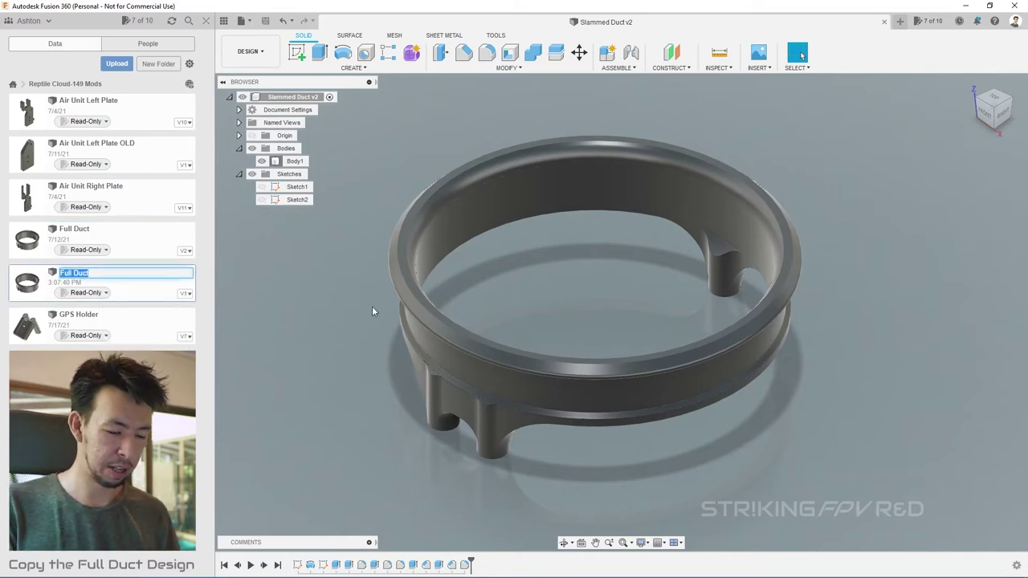
pyautogui.write('Slammed ')
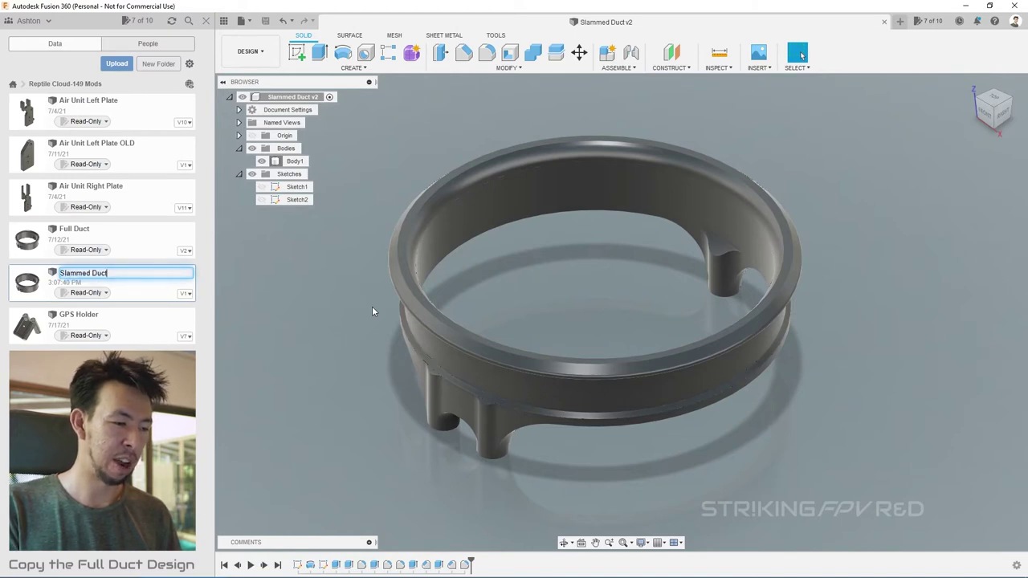
pyautogui.write('Duct (from original)')
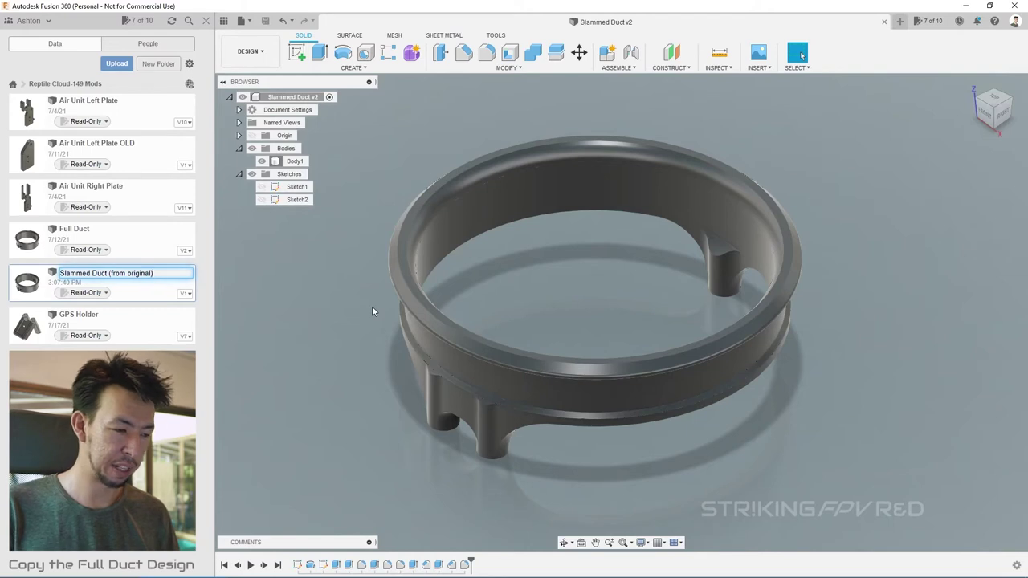
pyautogui.press('Return')
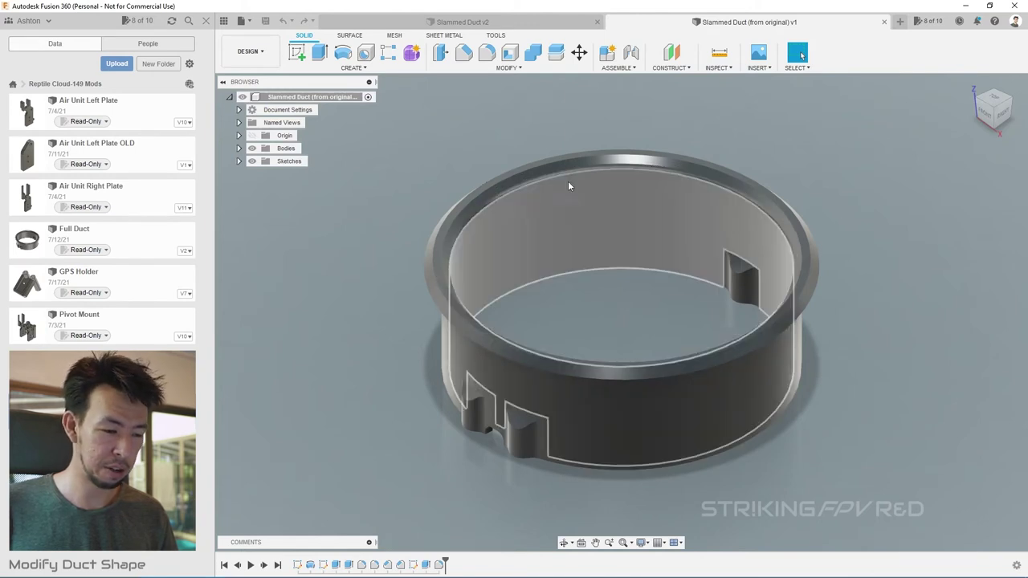
# - Edit the duct's wall profile sketch and place a point on the inner wall line 13 mm above the base
pyautogui.doubleClick(296, 564)
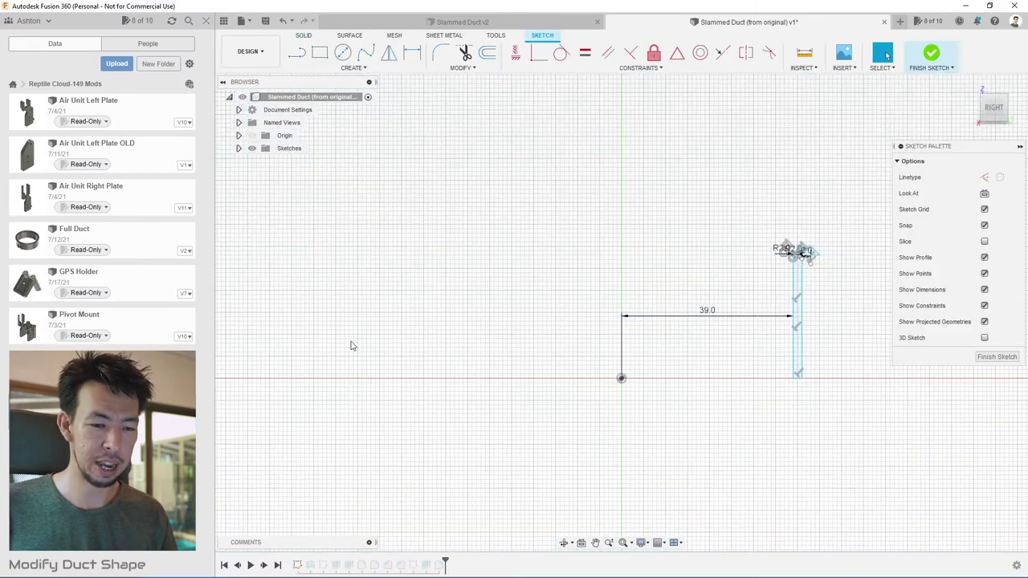
pyautogui.scroll(-2, 337, 341)
pyautogui.scroll(6, 580, 340)
pyautogui.click(604, 313)
pyautogui.scroll(2, 640, 223)
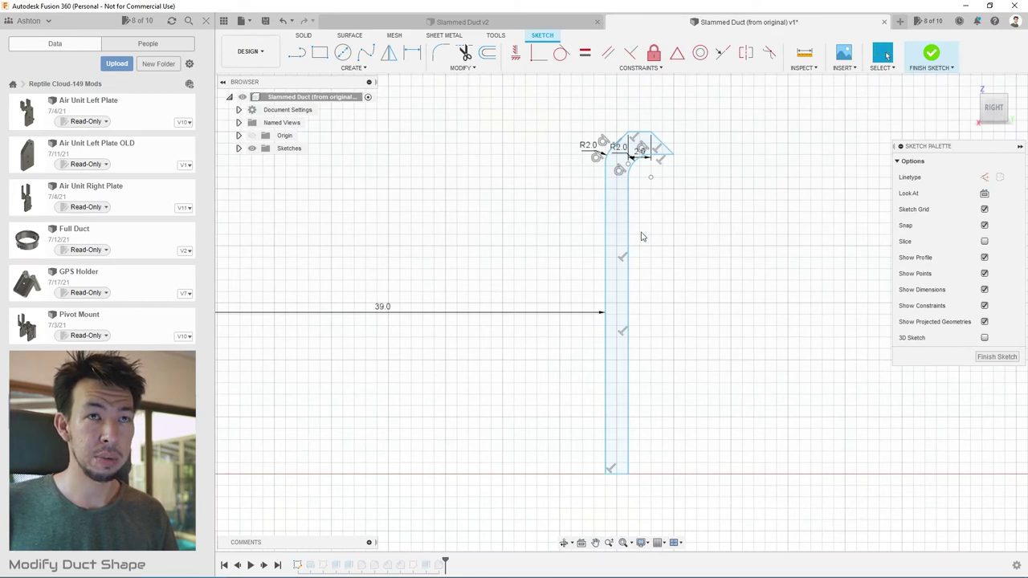
pyautogui.click(296, 55)
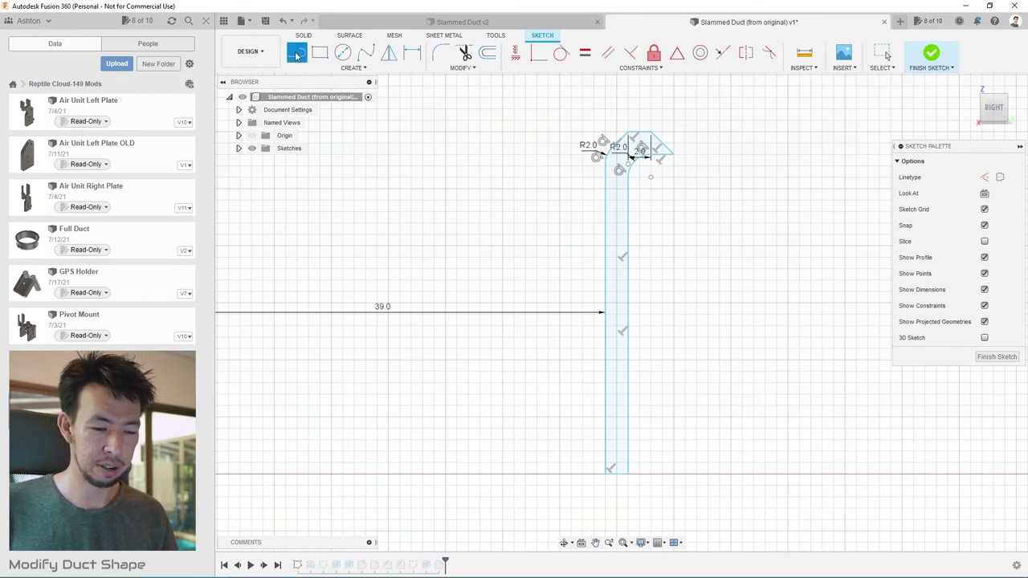
pyautogui.click(608, 474)
pyautogui.write('13')
pyautogui.press('Return')
pyautogui.press('Escape')
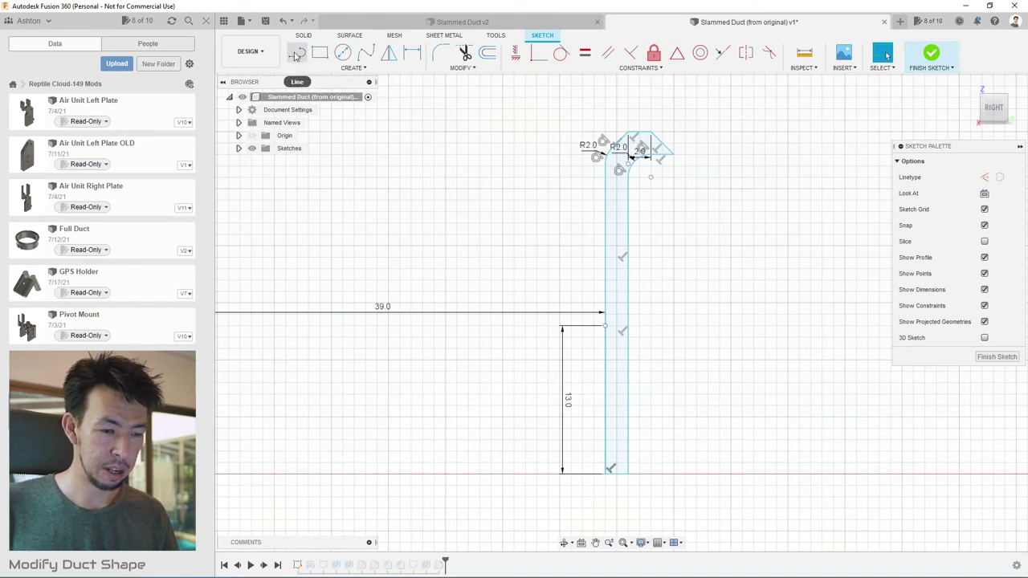
# - Draw a horizontal line across the wall profile from the 13 mm point to the outer wall line
pyautogui.click(296, 53)
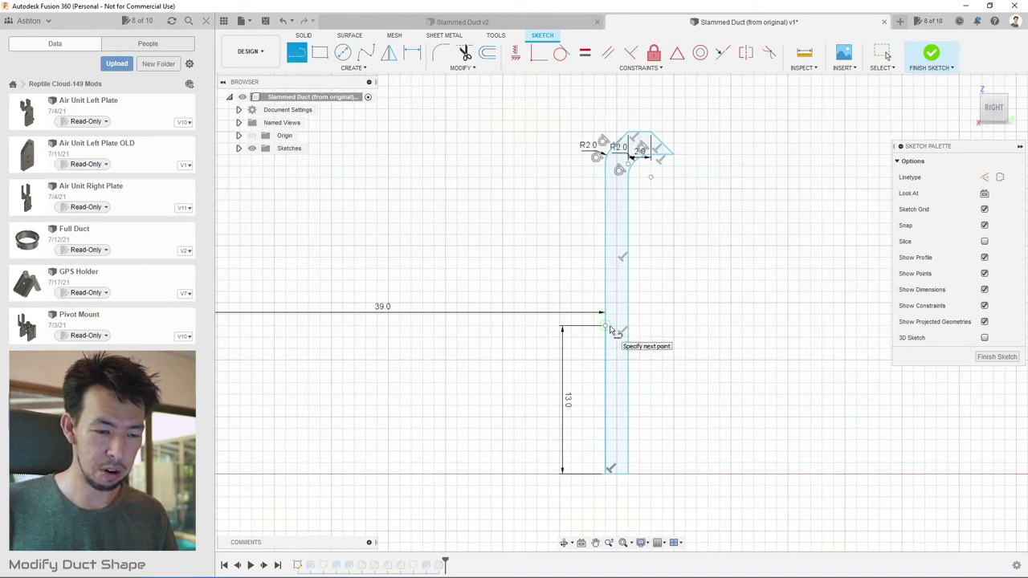
pyautogui.click(620, 329)
pyautogui.doubleClick(623, 324)
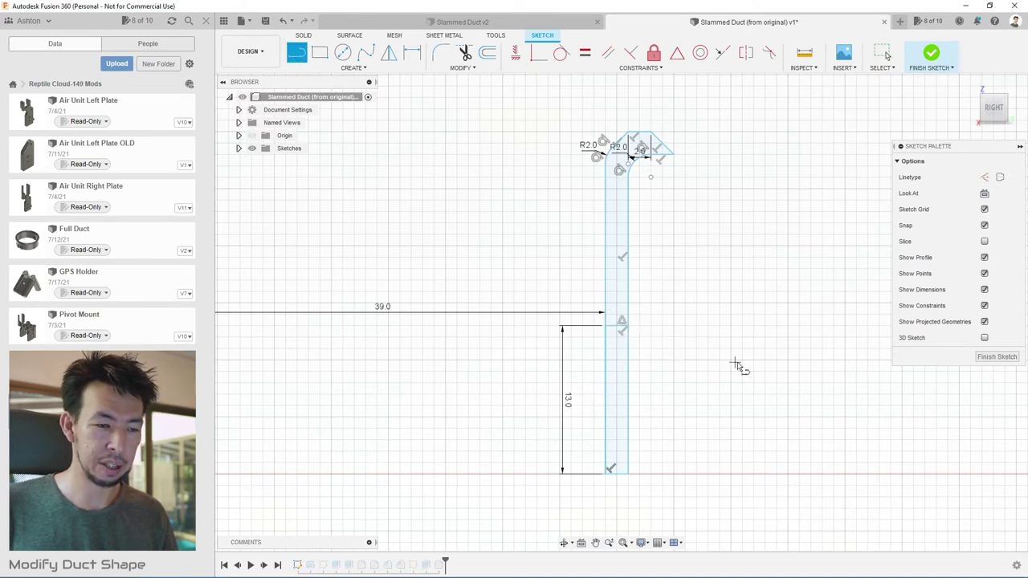
# - Trim away the three wall profile lines below the new horizontal line and finish the sketch
pyautogui.click(465, 53)
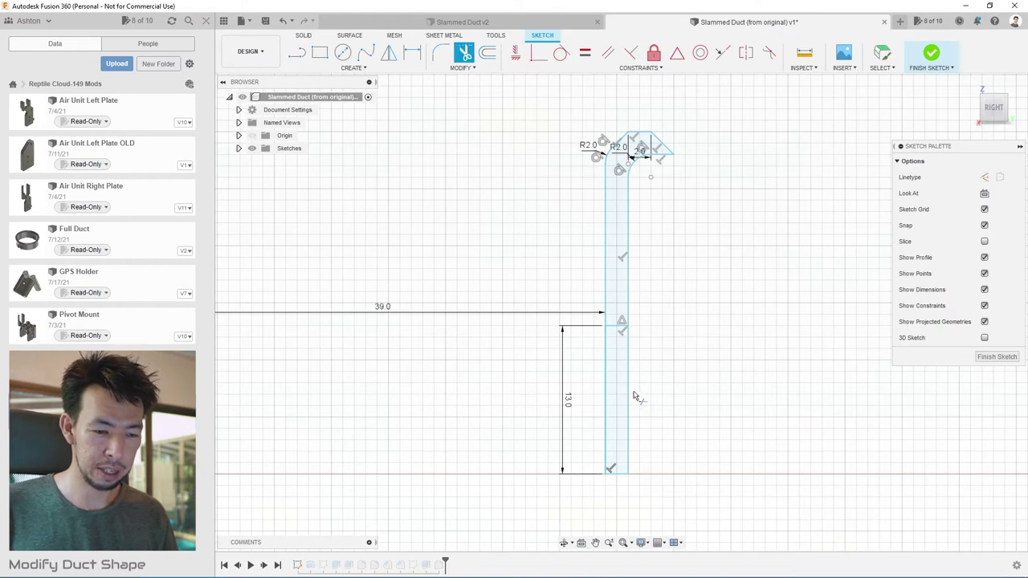
pyautogui.click(631, 399)
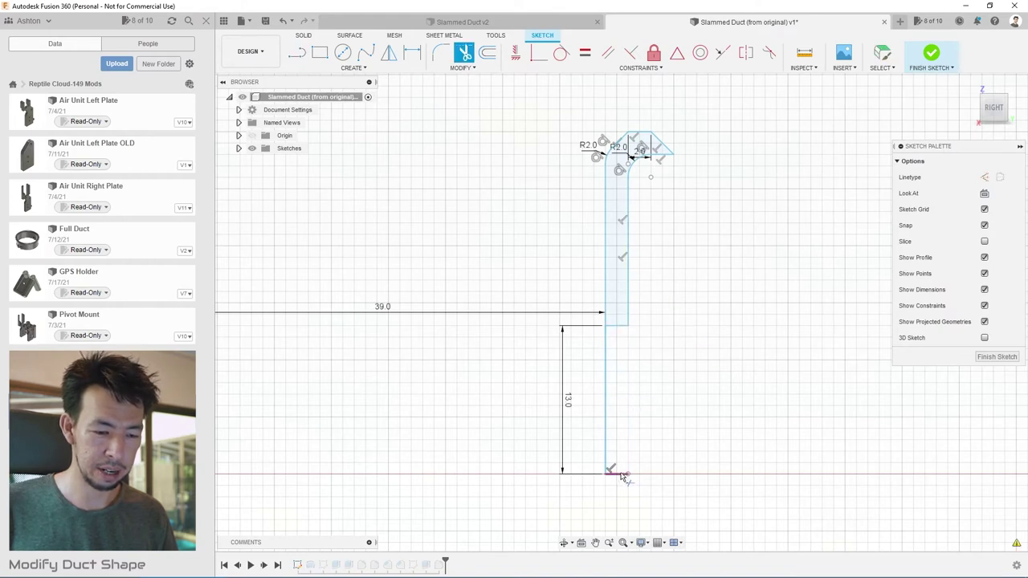
pyautogui.click(620, 477)
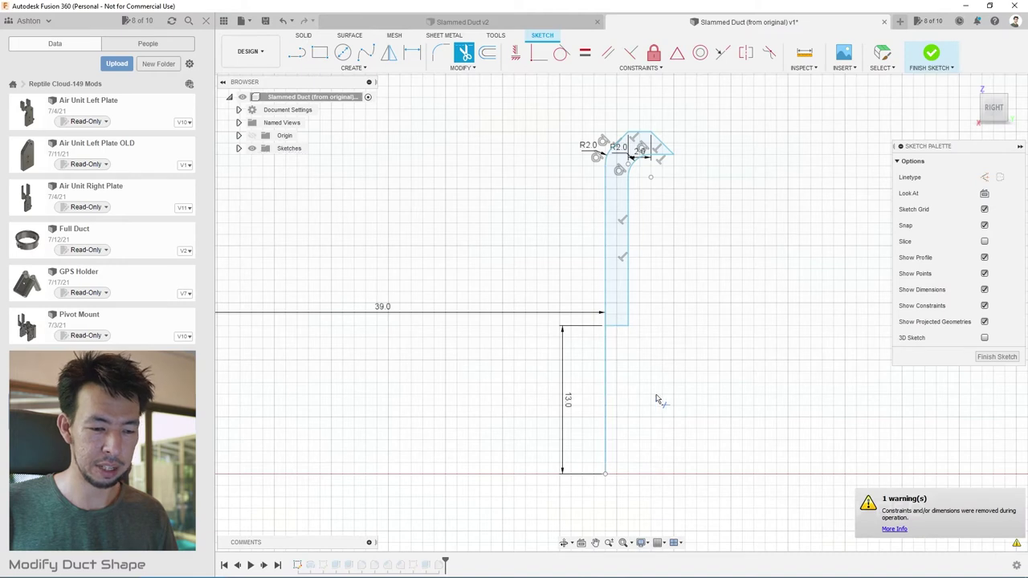
pyautogui.click(607, 399)
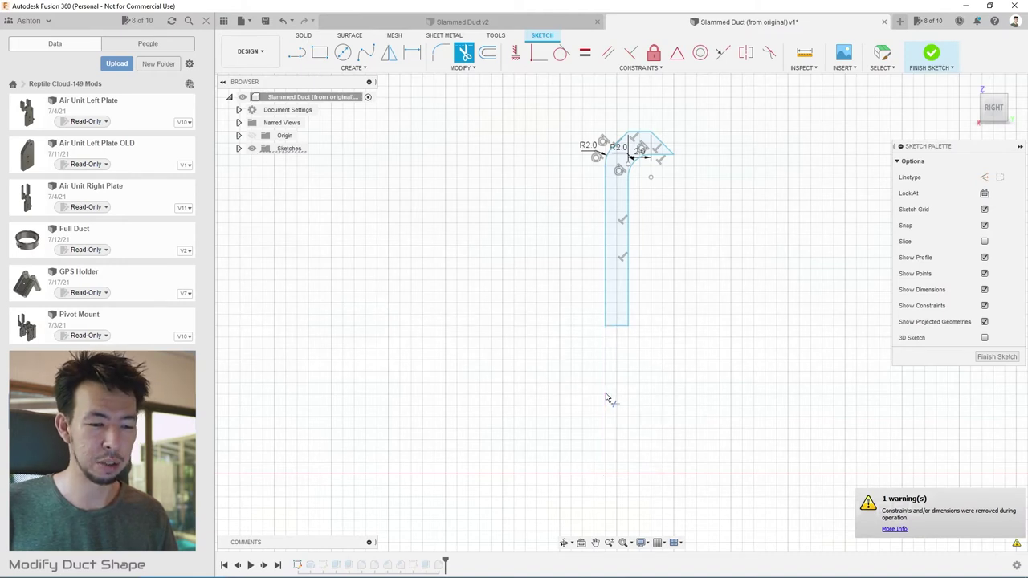
pyautogui.moveTo(606, 399); pyautogui.dragTo(613, 431, button='middle')
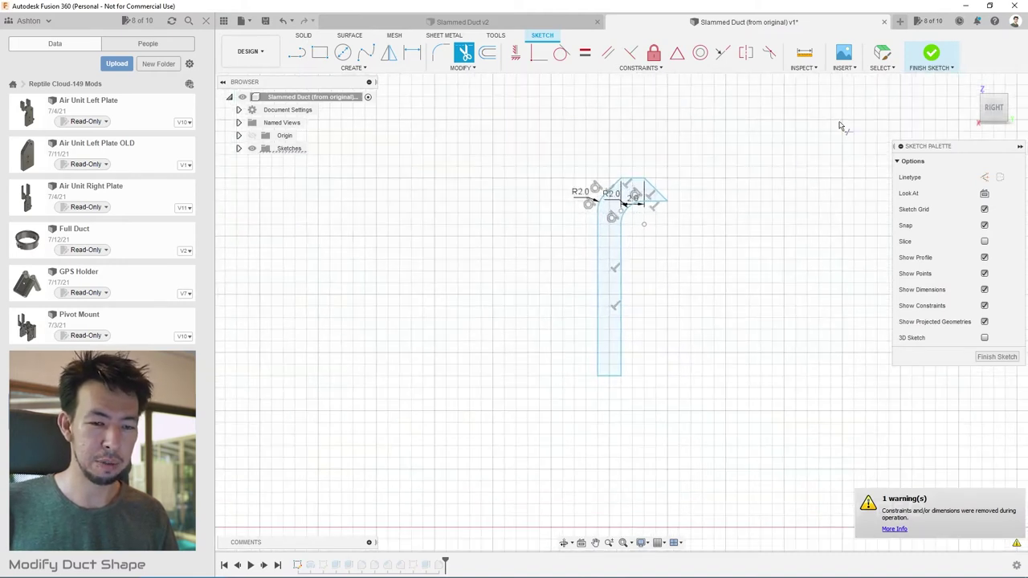
pyautogui.click(930, 53)
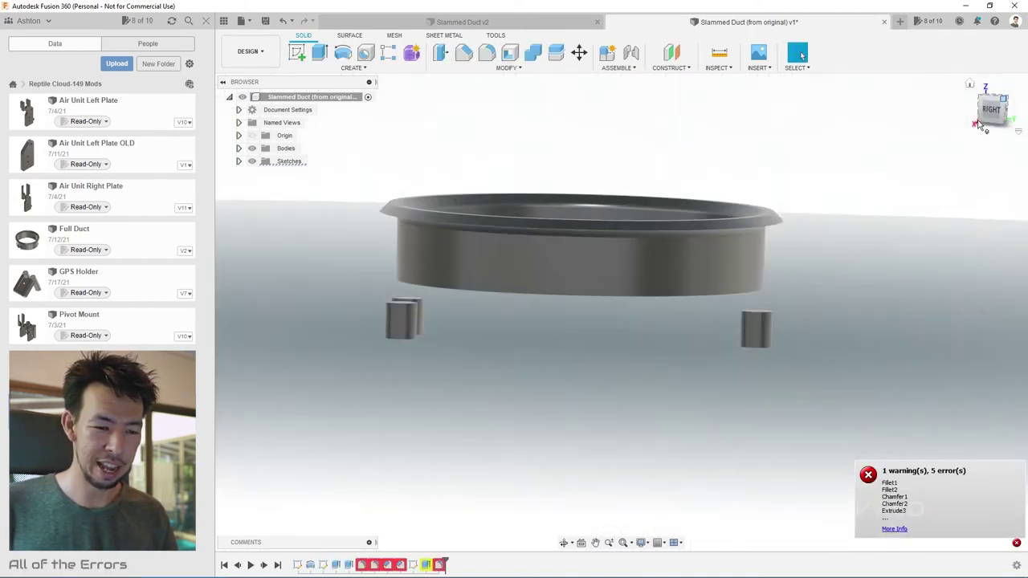
# - Review the rebuild error details and delete the failed fillet and chamfer features from the timeline
pyautogui.moveTo(978, 127); pyautogui.dragTo(824, 257)
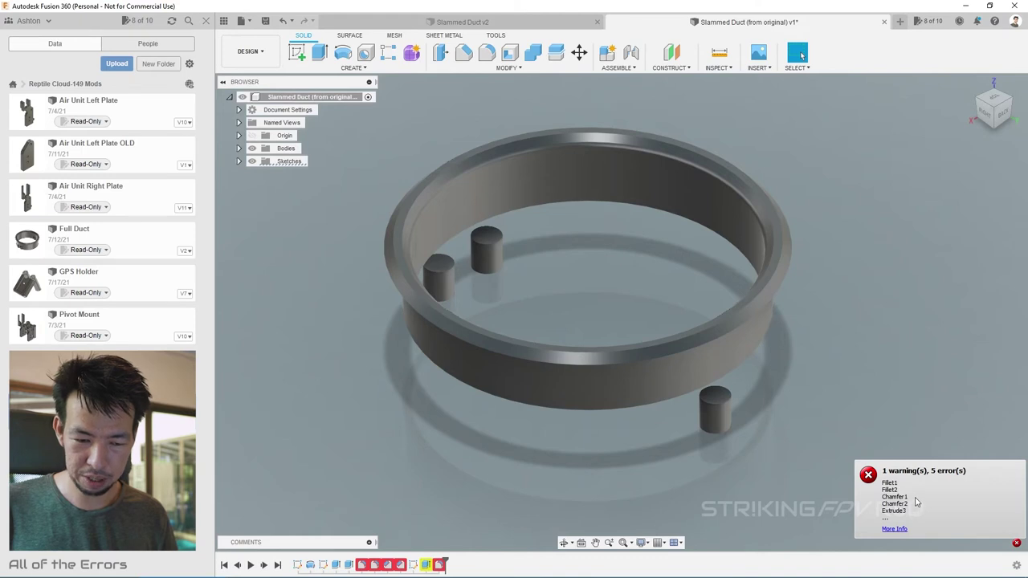
pyautogui.click(893, 530)
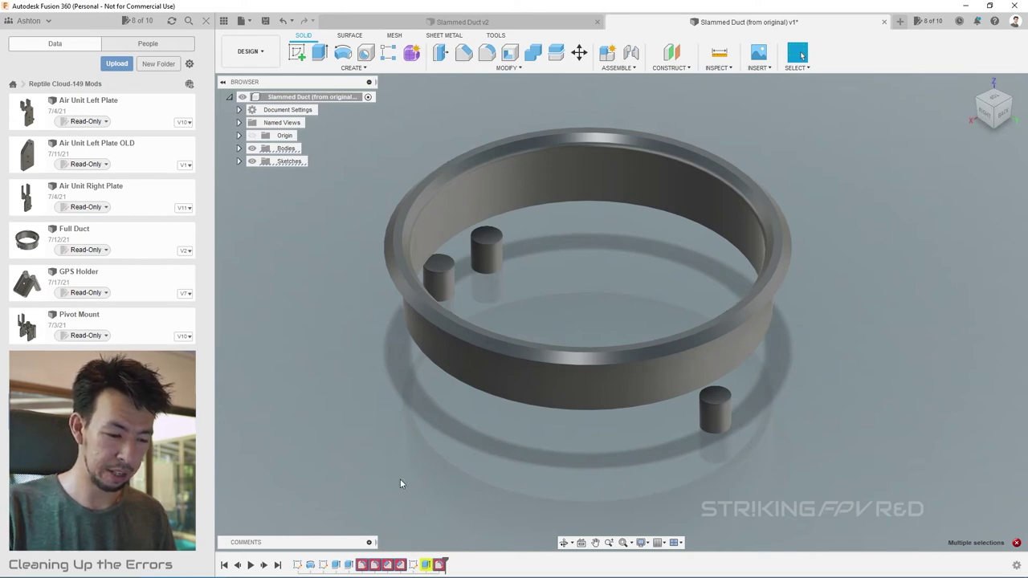
pyautogui.press('Delete')
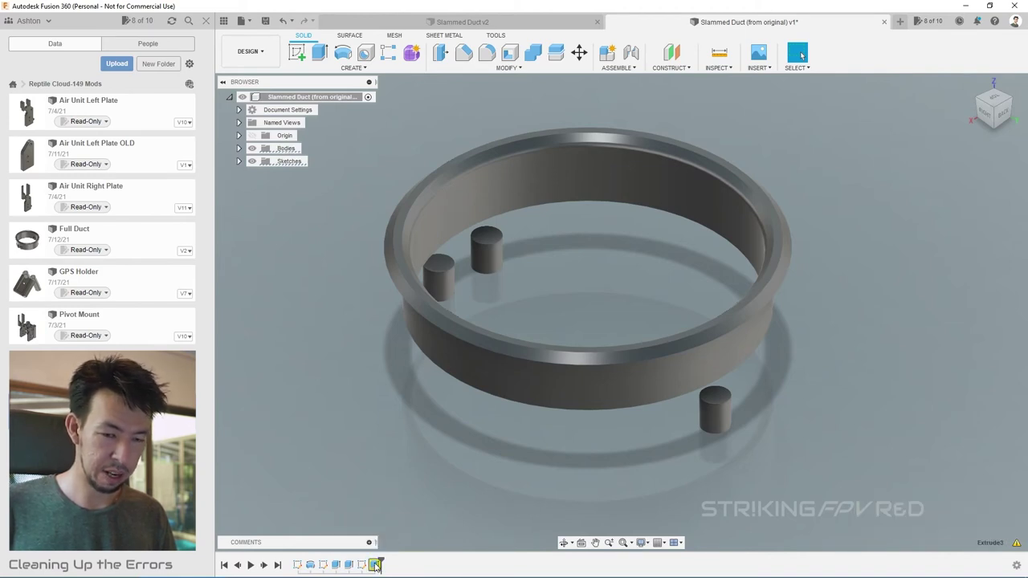
pyautogui.doubleClick(375, 565)
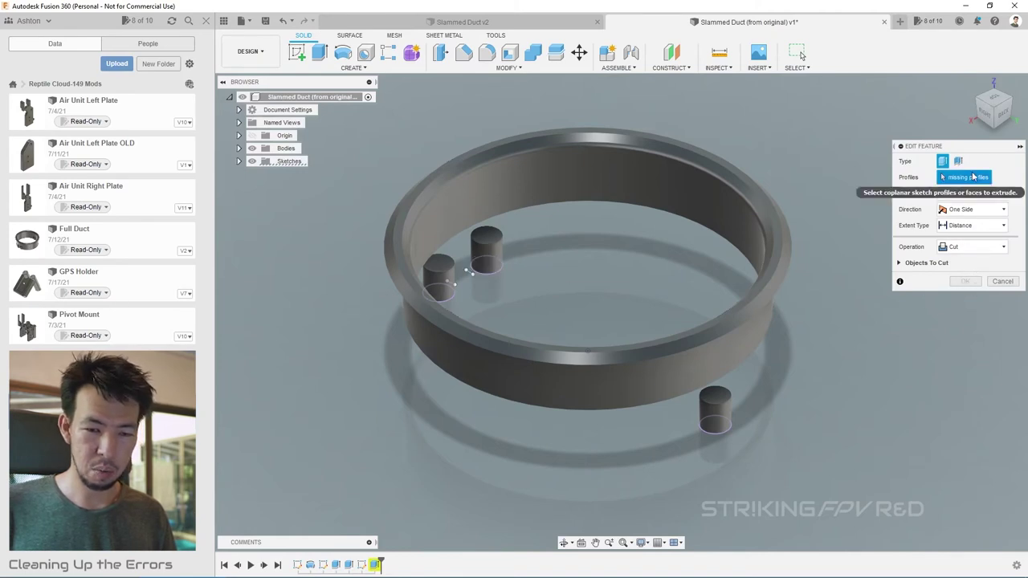
pyautogui.click(996, 130)
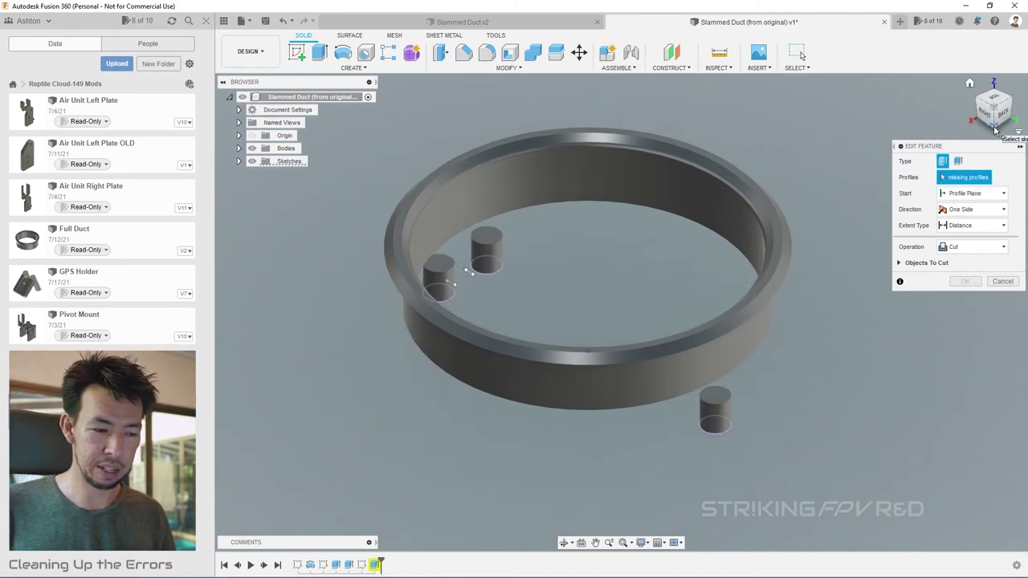
pyautogui.scroll(5, 471, 410)
pyautogui.scroll(5, 471, 410)
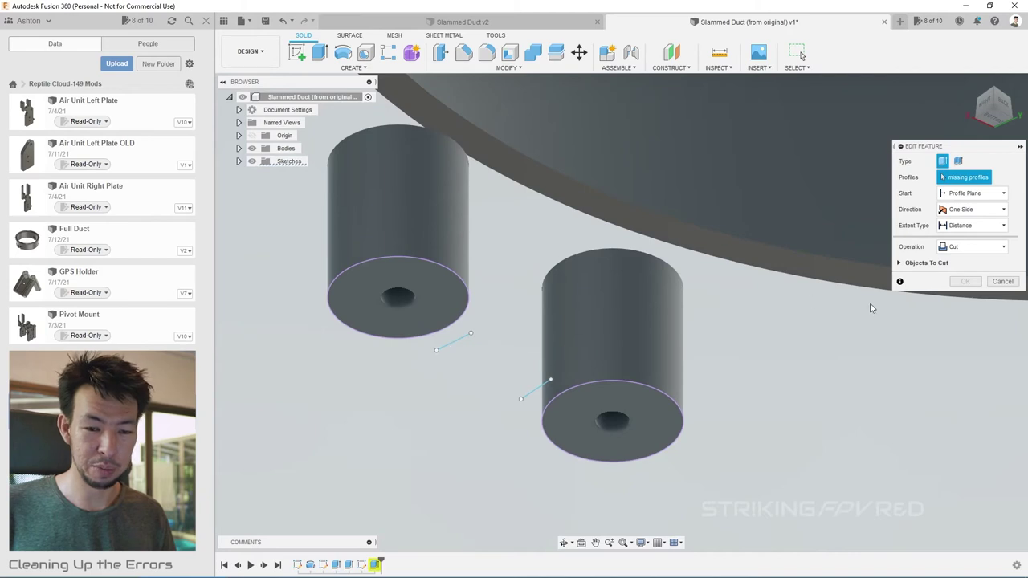
pyautogui.click(1002, 281)
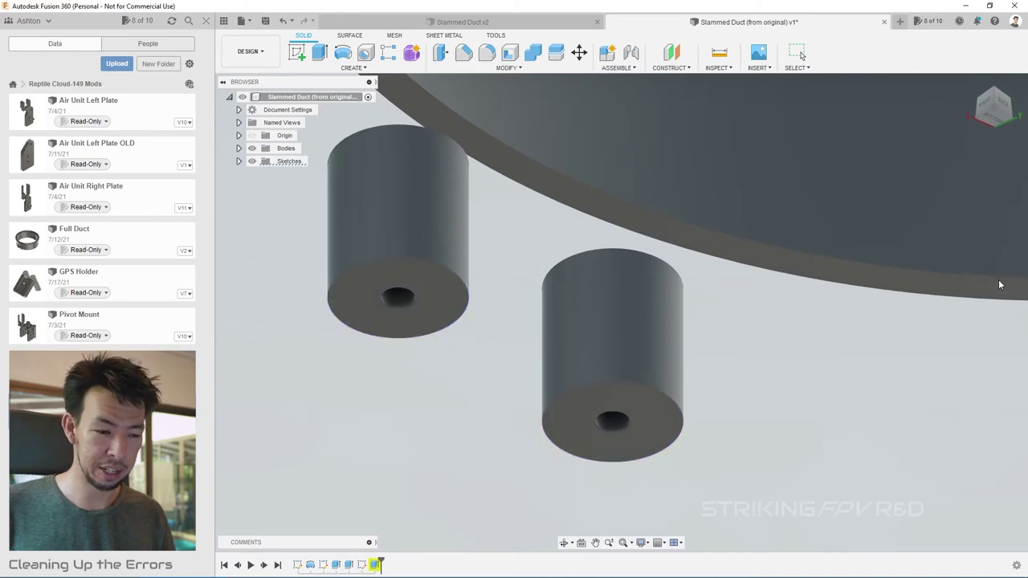
# - Delete the failed last extrude and its sketch on the ends of the mounting posts from the timeline
pyautogui.click(375, 565)
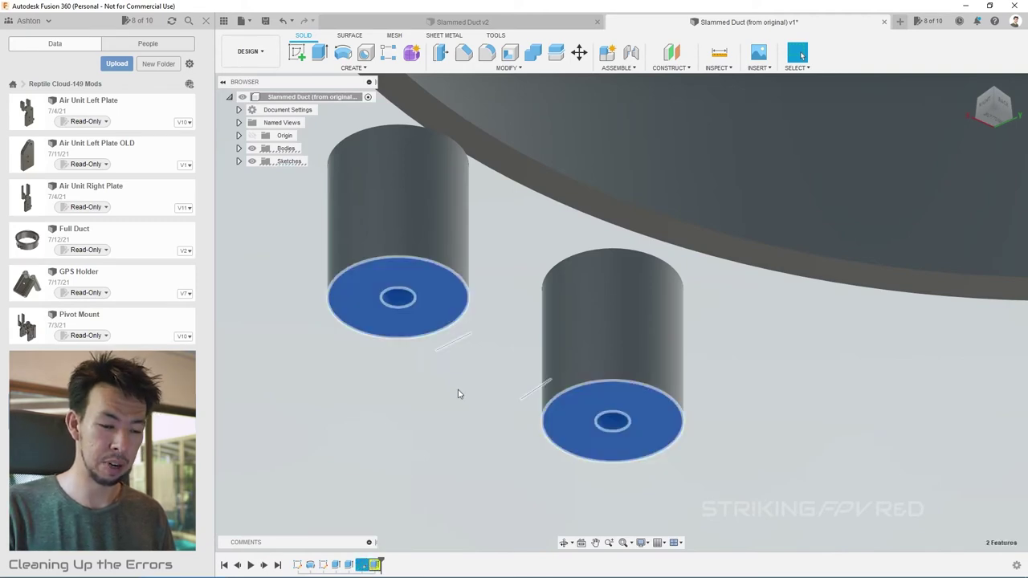
pyautogui.press('Delete')
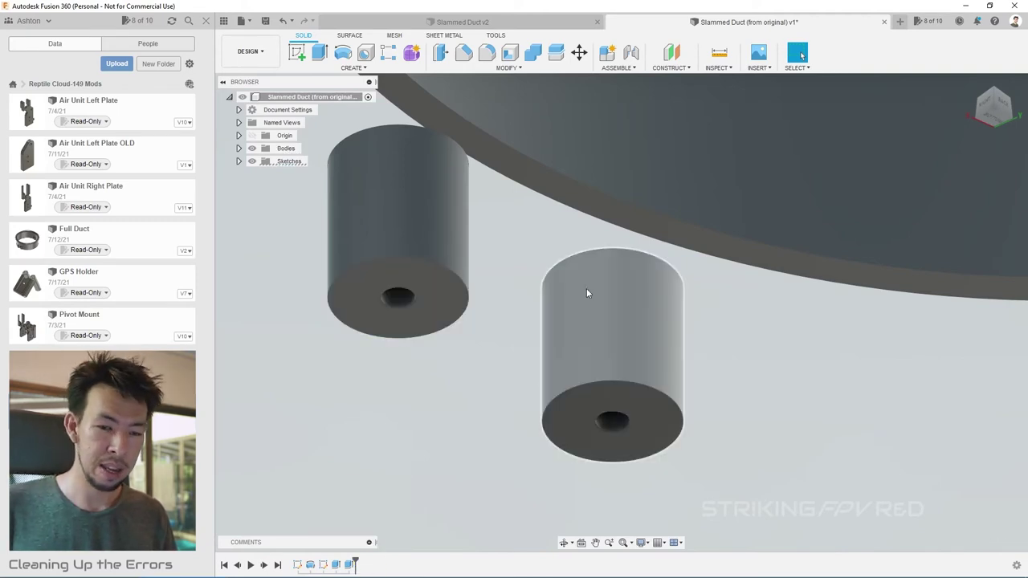
pyautogui.click(997, 94)
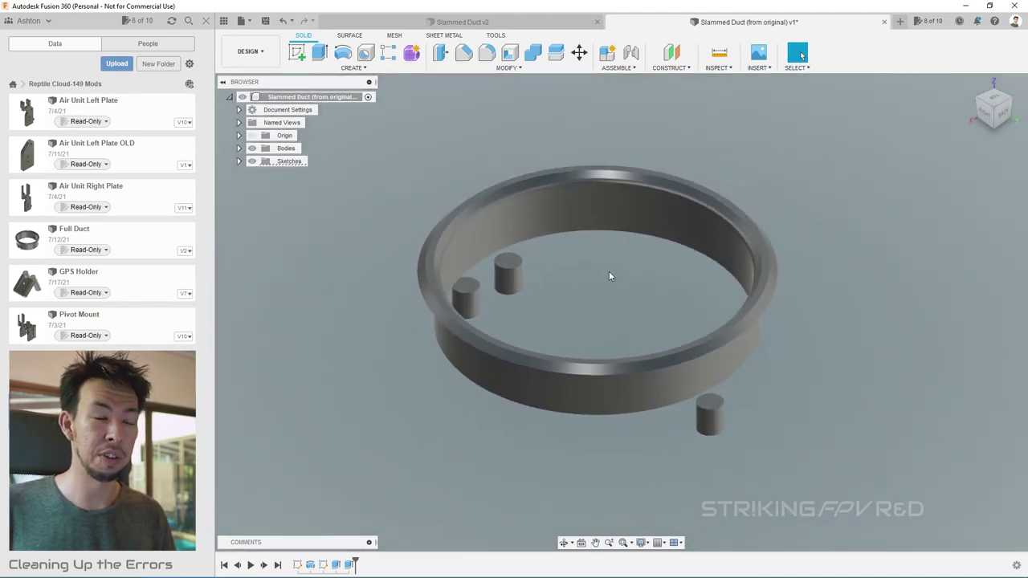
pyautogui.scroll(2, 606, 269)
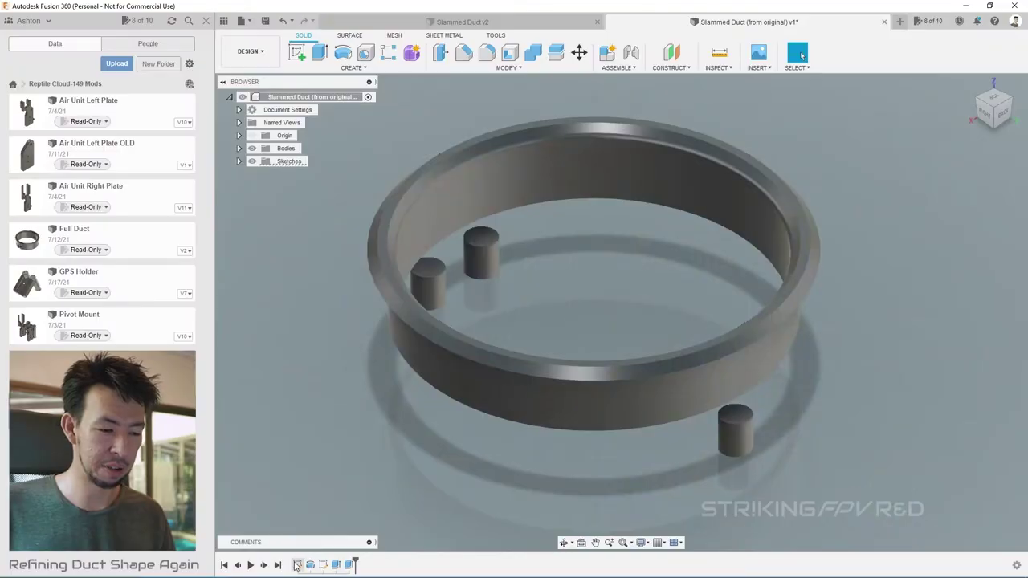
# - Edit the duct's wall profile sketch and draw a 2.5 mm horizontal line along the base from the inner wall corner
pyautogui.doubleClick(296, 564)
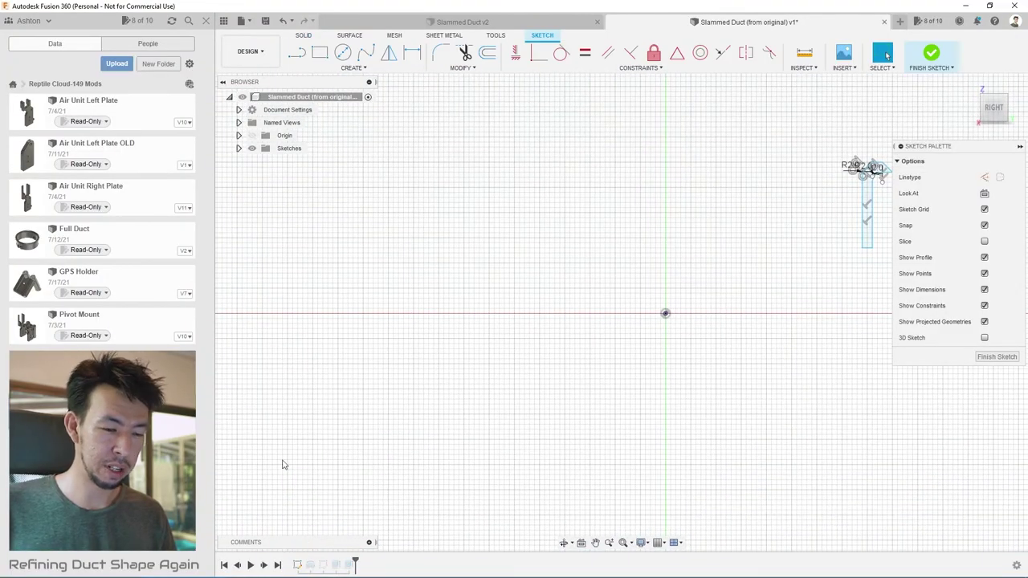
pyautogui.press('F6')
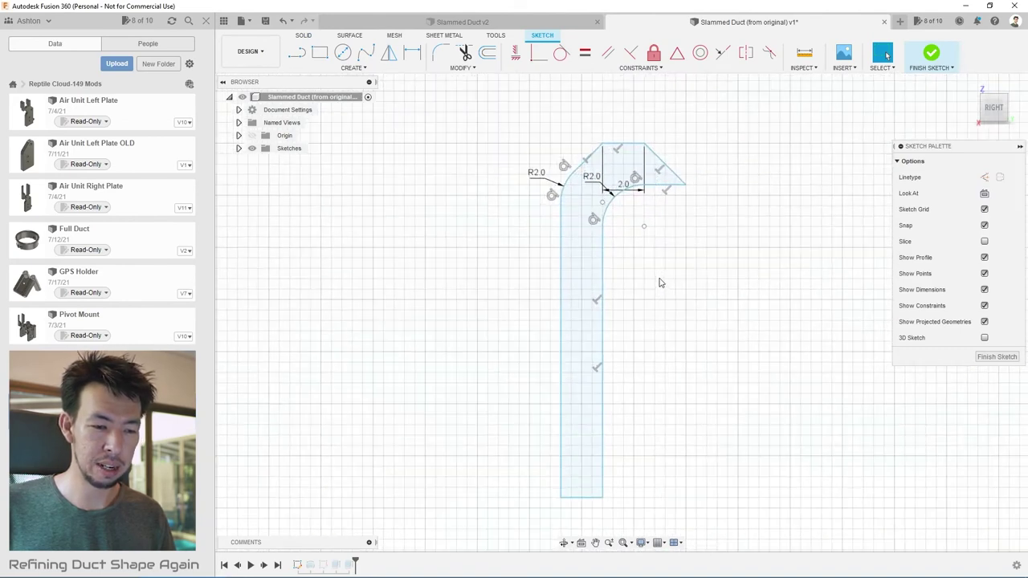
pyautogui.click(296, 52)
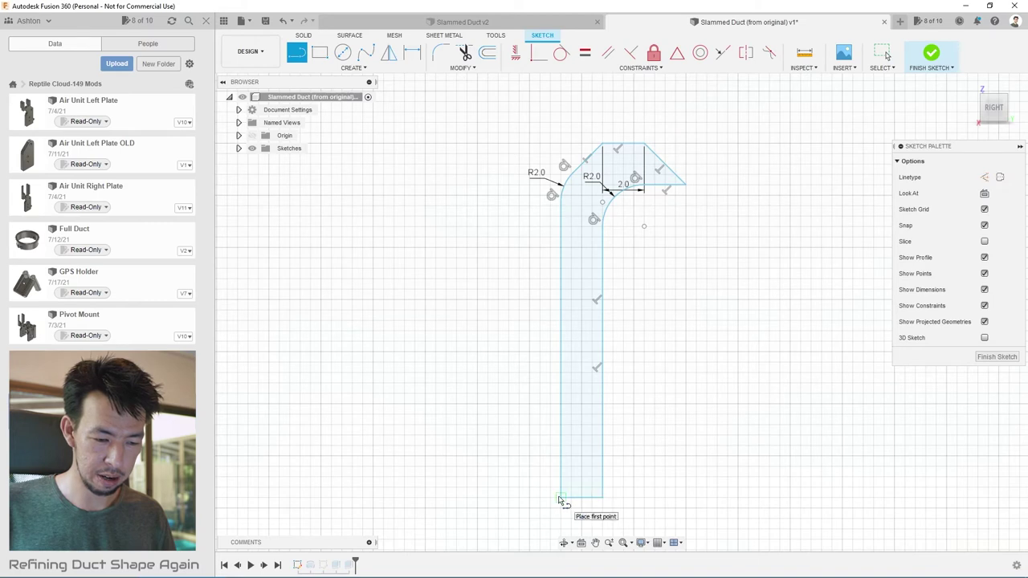
pyautogui.click(603, 499)
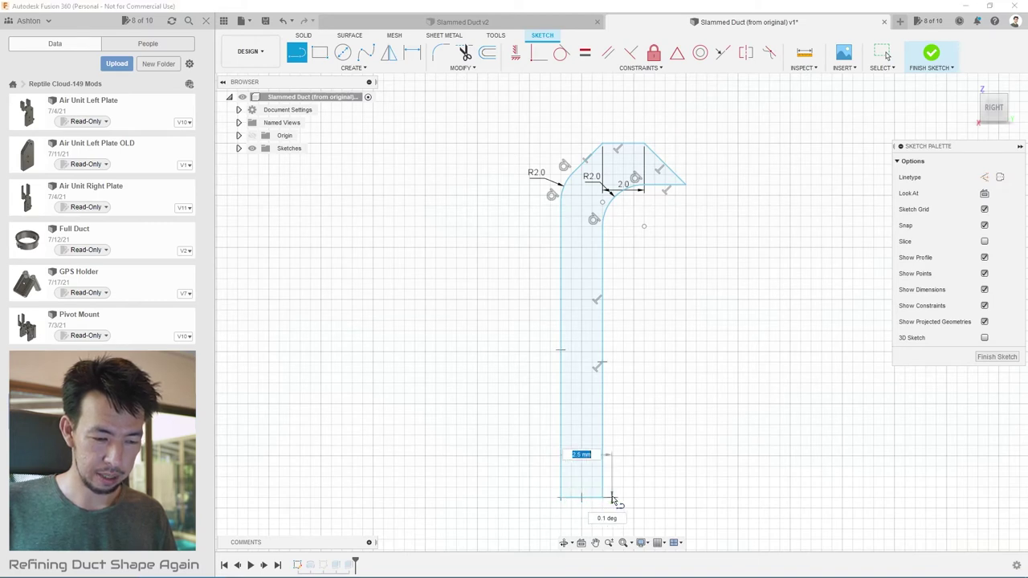
pyautogui.click(612, 498)
pyautogui.press('Escape')
# - Draw a vertical outer wall line from the end of the 2.5 mm line up past the lip arc and trim its excess
pyautogui.click(297, 64)
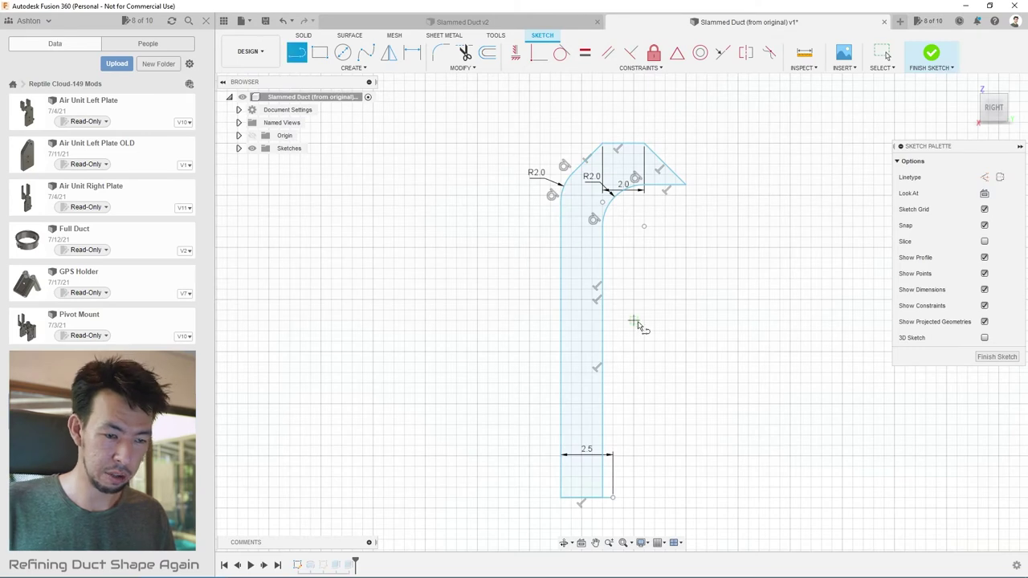
pyautogui.click(612, 499)
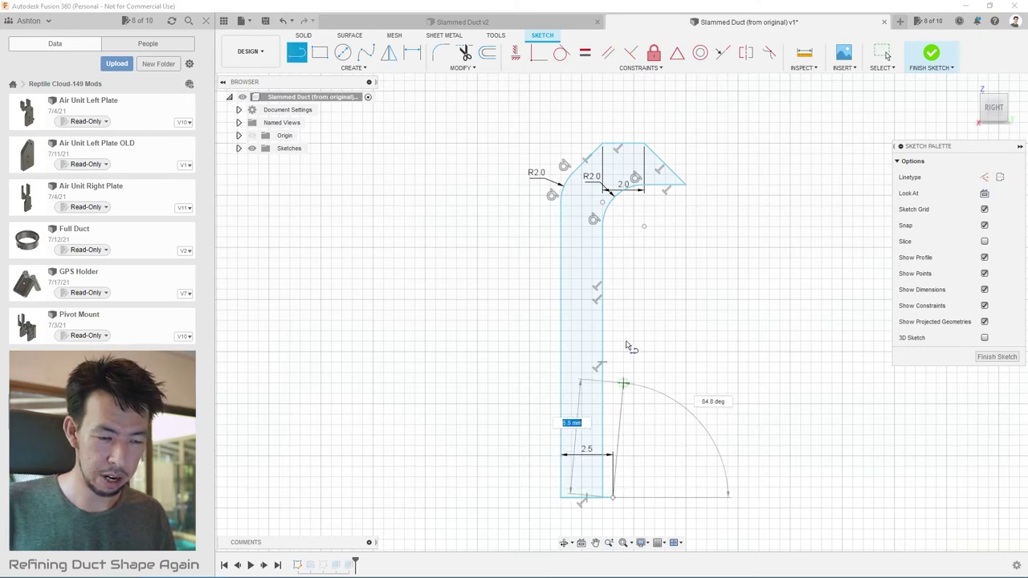
pyautogui.click(613, 180)
pyautogui.press('Escape')
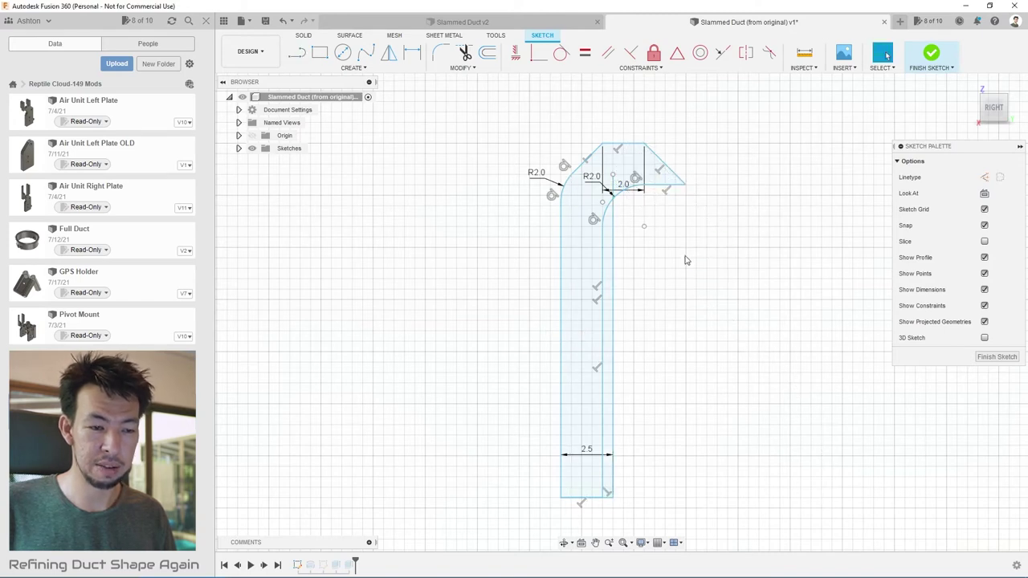
pyautogui.click(464, 54)
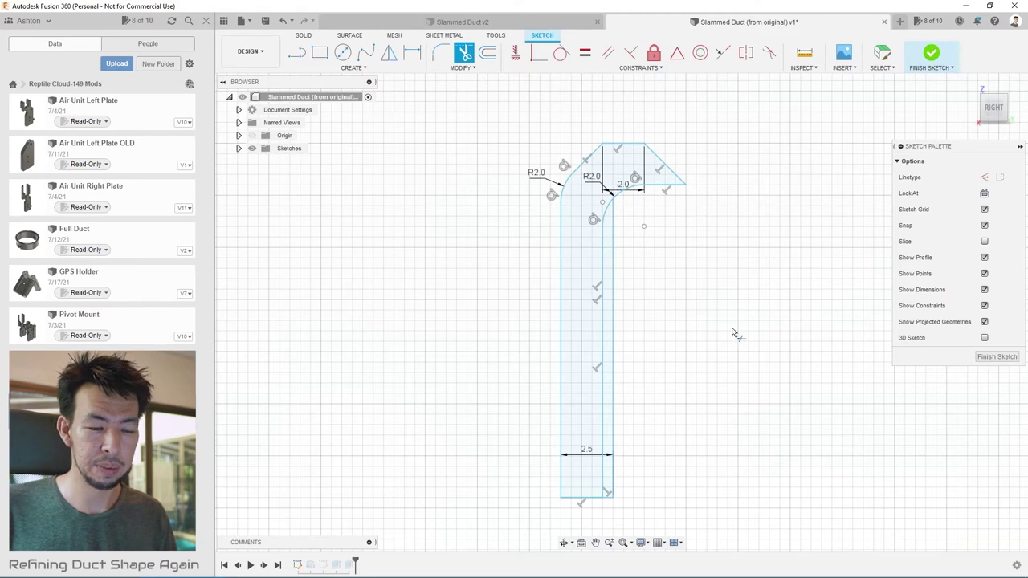
pyautogui.press('Escape')
# - Delete the 2 mm radius arc under the lip and trim away the old outer wall line
pyautogui.click(623, 198)
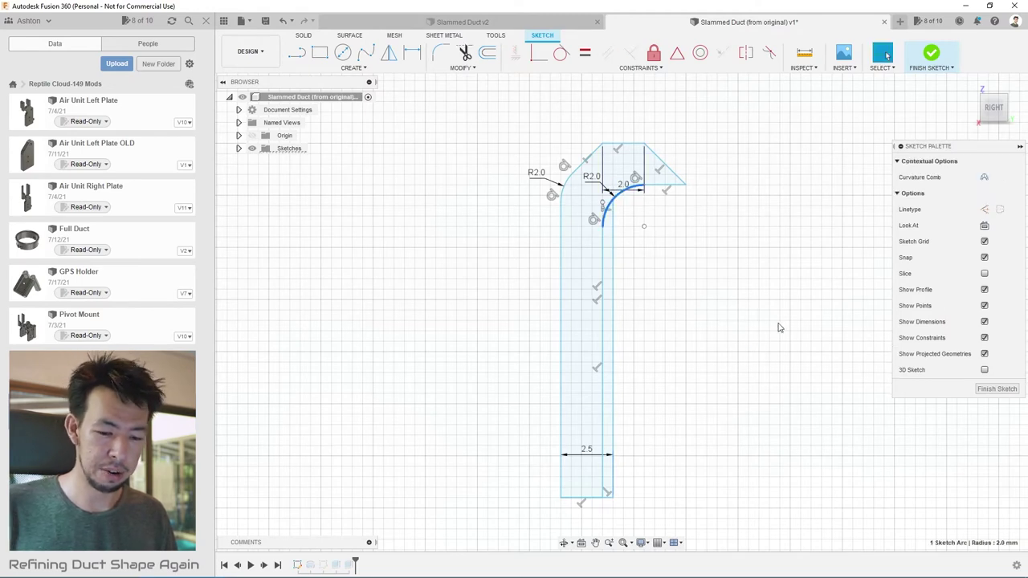
pyautogui.press('Delete')
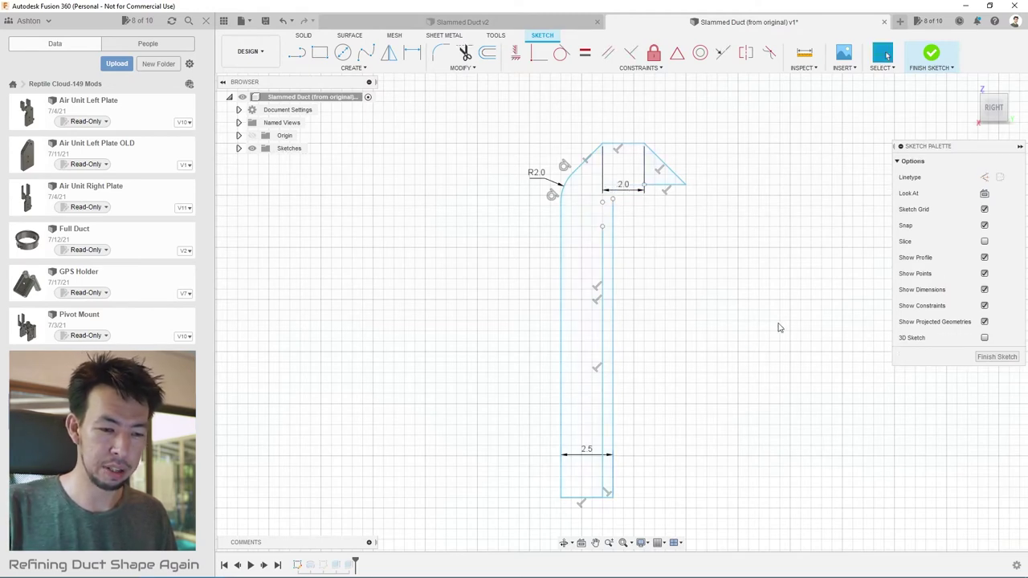
pyautogui.click(568, 184)
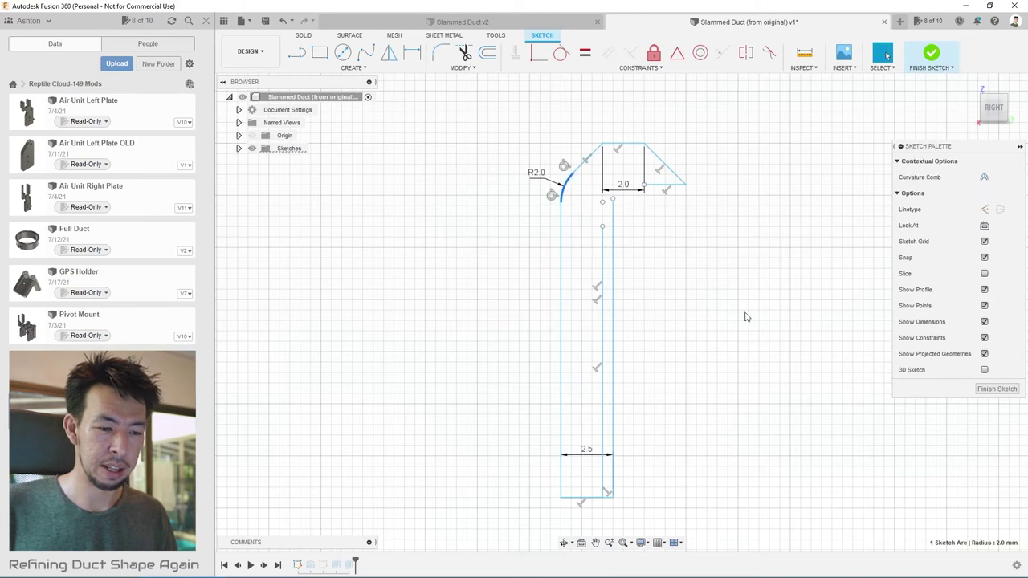
pyautogui.click(727, 276)
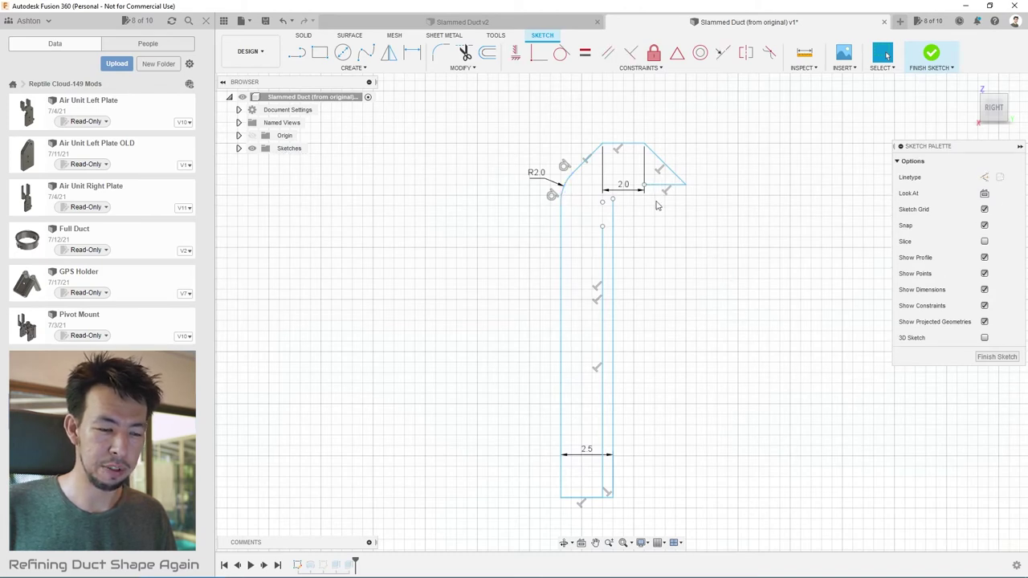
pyautogui.click(297, 53)
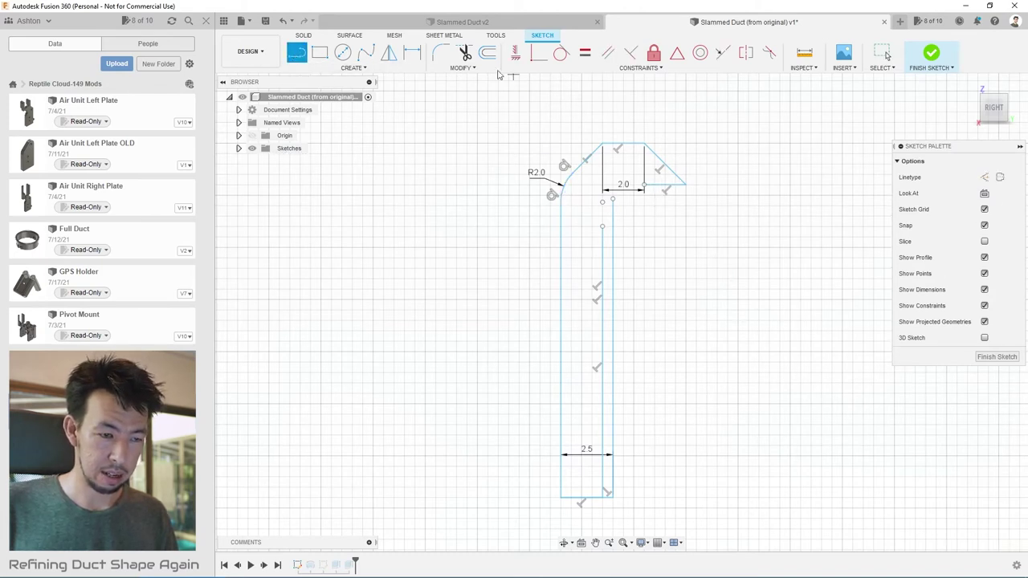
pyautogui.click(464, 53)
pyautogui.click(604, 261)
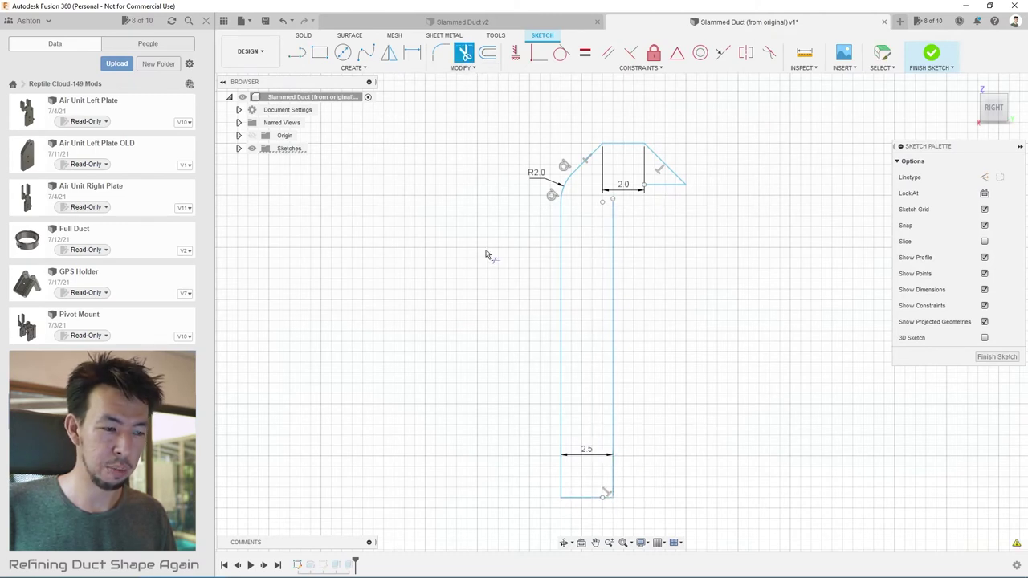
# - Draw a 1 mm horizontal line extending the base outward from the foot of the new outer wall line
pyautogui.press('l')
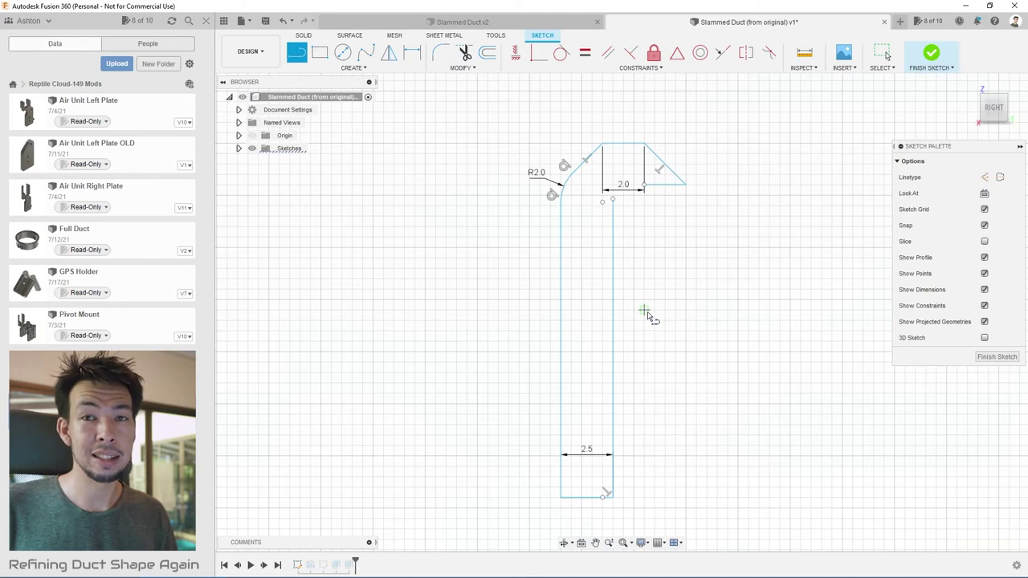
pyautogui.click(612, 499)
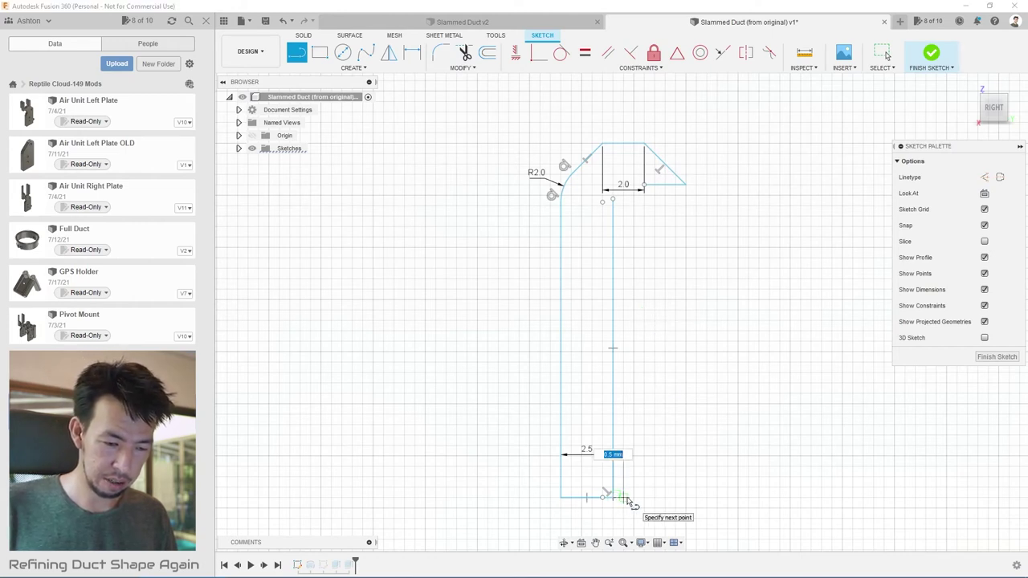
pyautogui.write('1')
pyautogui.press('Return')
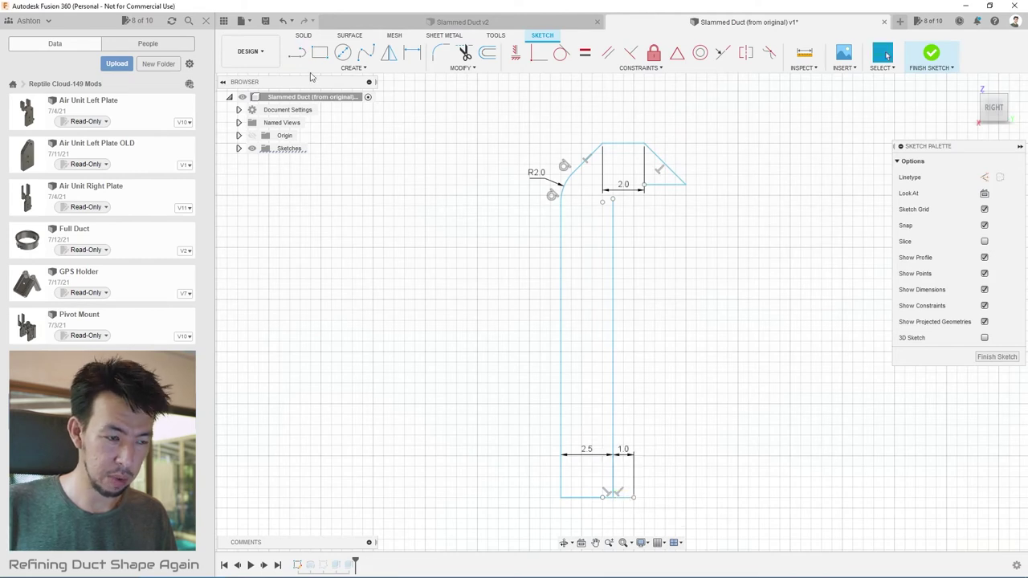
pyautogui.press('Escape')
# - Draw a 2 mm vertical line upward from the end of the 1 mm base line
pyautogui.click(299, 53)
pyautogui.click(634, 497)
pyautogui.write('2')
pyautogui.press('Return')
pyautogui.press('Escape')
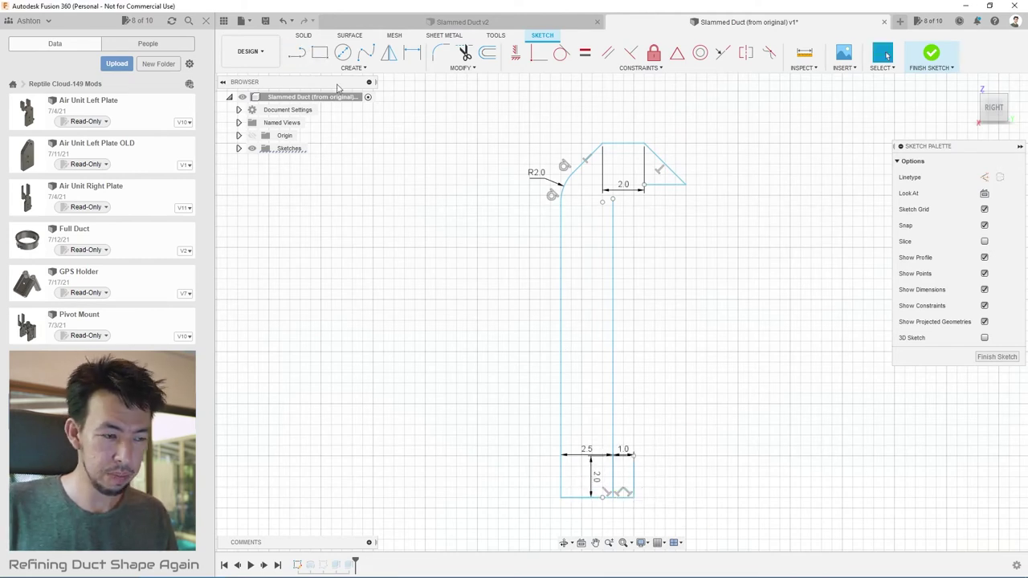
# - Try drawing a 135° line from the top of the 2 mm line that ends exactly on the outer wall line
pyautogui.click(298, 52)
pyautogui.click(634, 455)
pyautogui.press('Tab')
pyautogui.write('135')
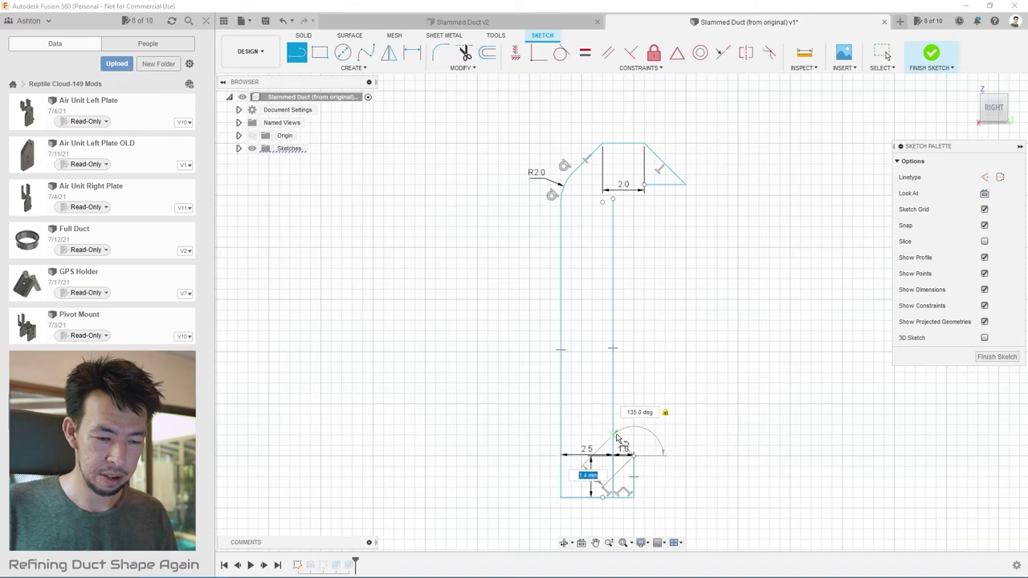
pyautogui.press('Return')
# - Try trimming the outer wall line below the angled line, and undo the trim
pyautogui.click(464, 53)
pyautogui.scroll(5, 606, 477)
pyautogui.click(632, 414)
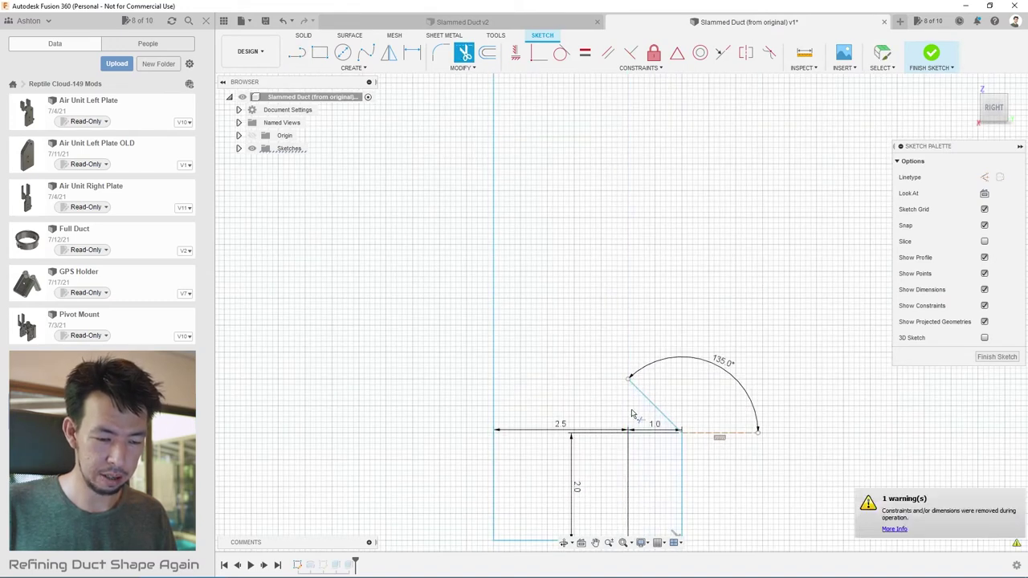
pyautogui.press('Escape')
pyautogui.hotkey('ctrl', 'z')
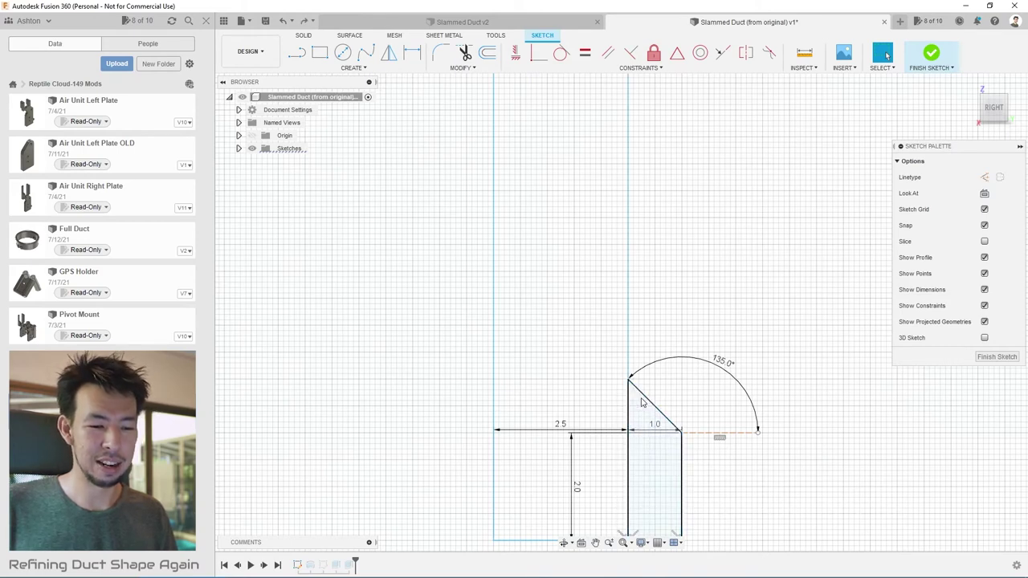
# - Undo the 135° line at the base
pyautogui.click(464, 53)
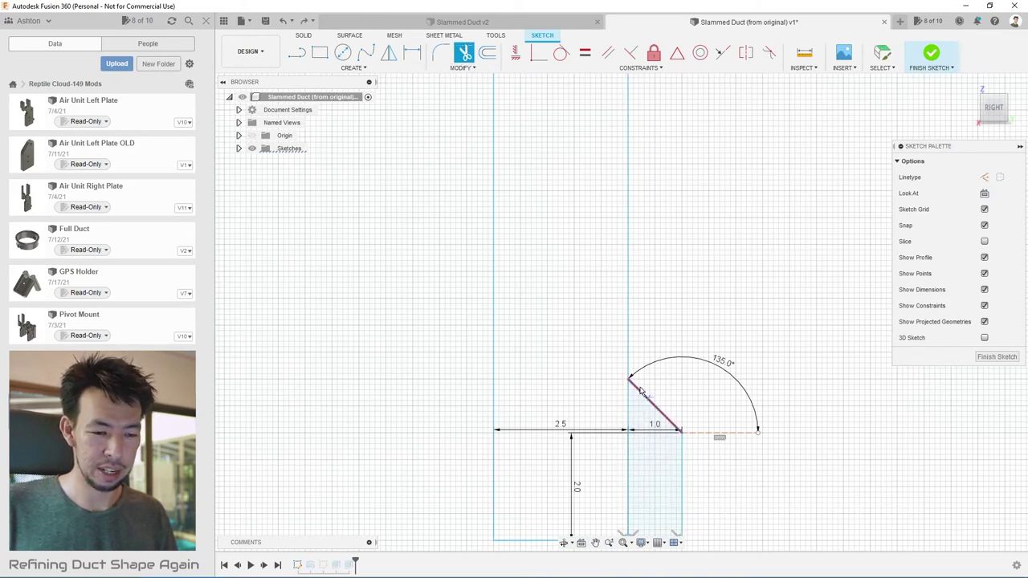
pyautogui.press('Escape')
pyautogui.scroll(-2, 578, 176)
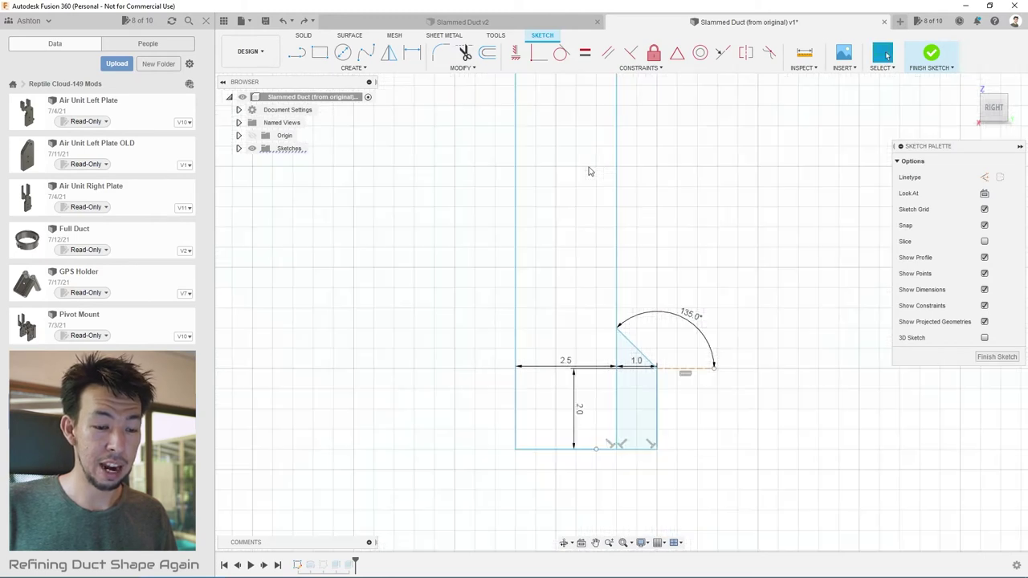
pyautogui.hotkey('ctrl', 'z')
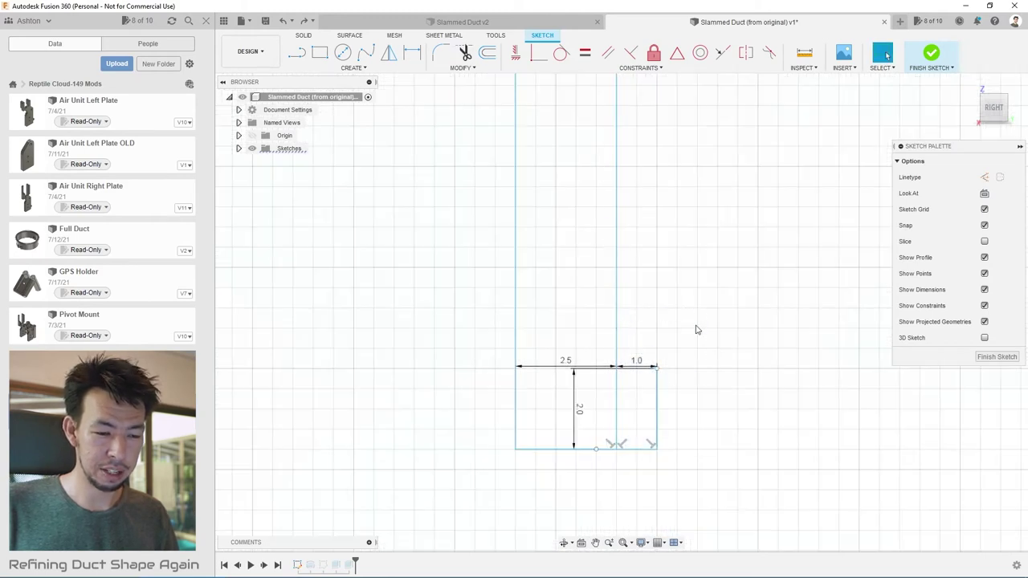
# - Draw a 135° line from the top of the 2 mm line across the outer wall line, and trim the wall line below the crossing
pyautogui.click(296, 52)
pyautogui.click(657, 367)
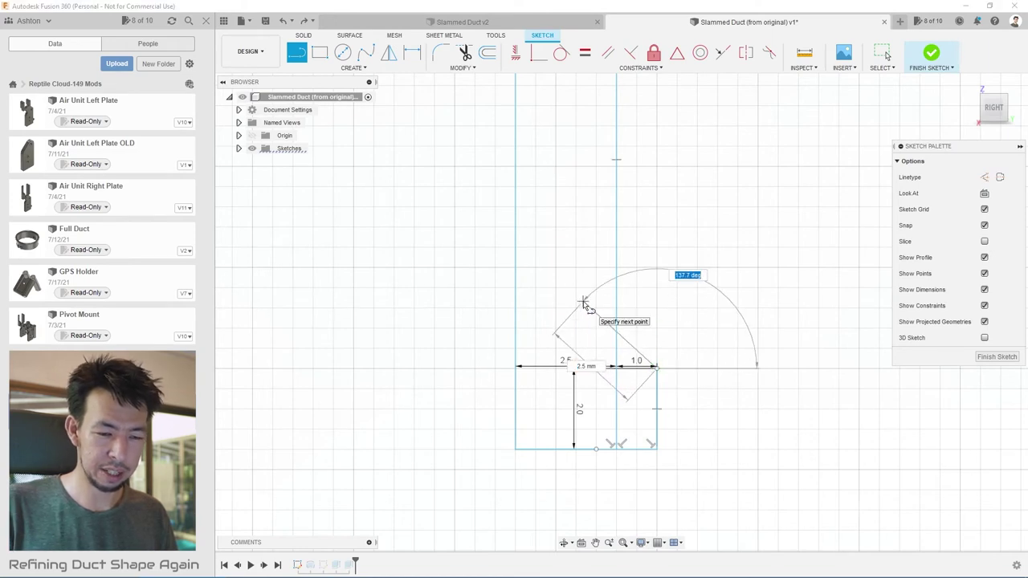
pyautogui.write('135')
pyautogui.press('Tab')
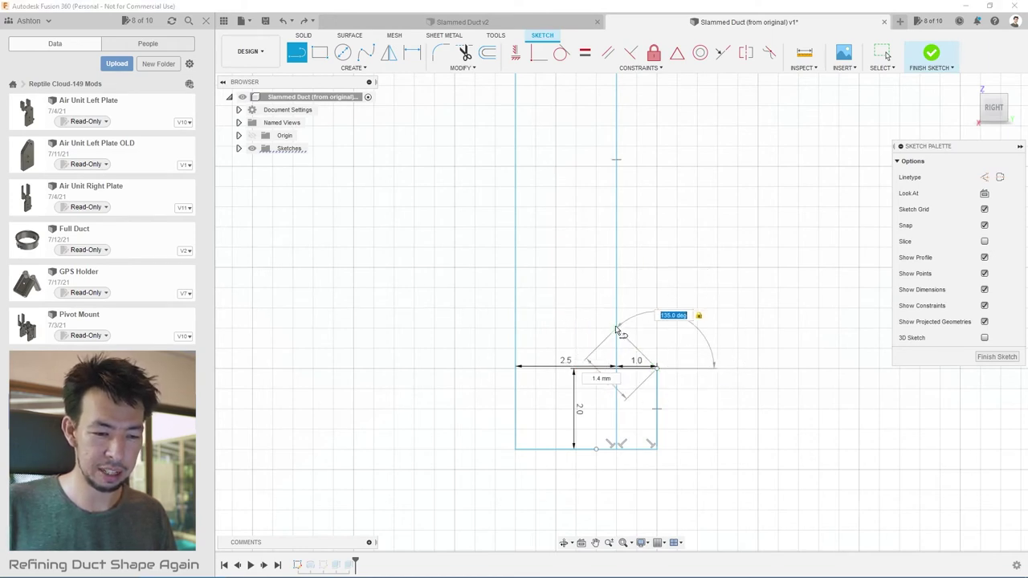
pyautogui.click(576, 287)
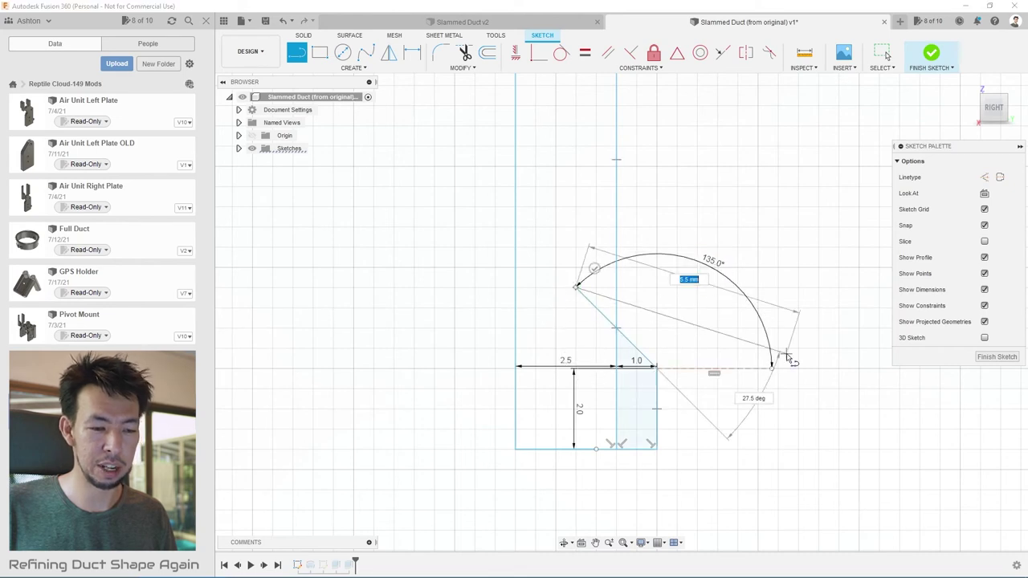
pyautogui.press('Escape')
pyautogui.click(464, 52)
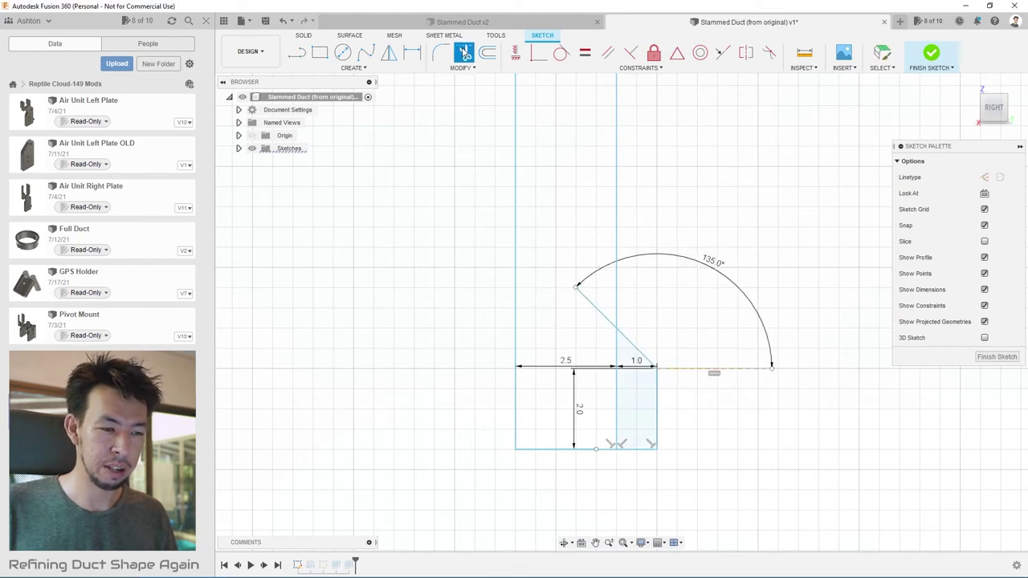
pyautogui.click(617, 353)
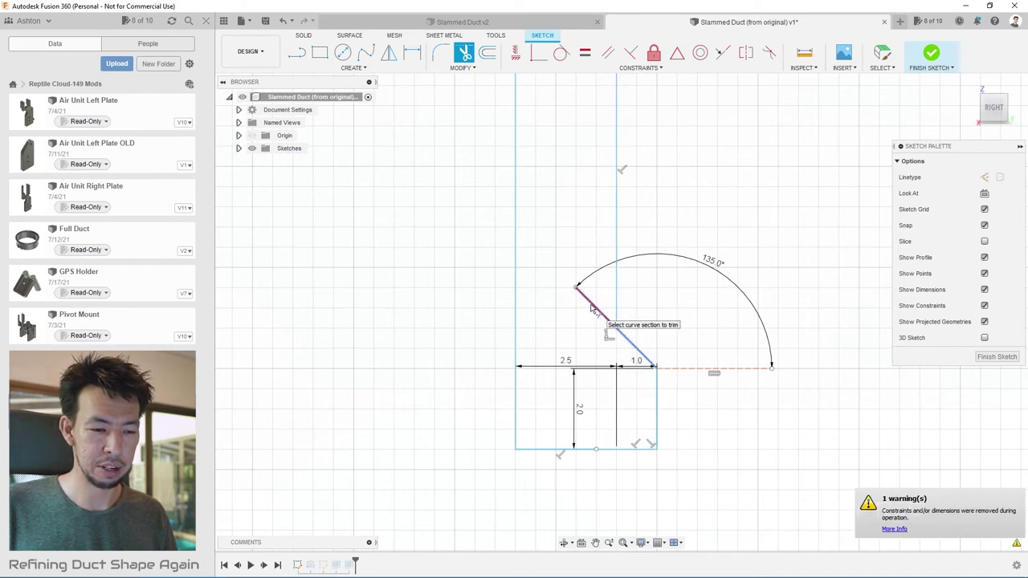
# - Draw a 1 mm vertical line down from the outer corner of the duct's upper lip
pyautogui.scroll(-2, 612, 490)
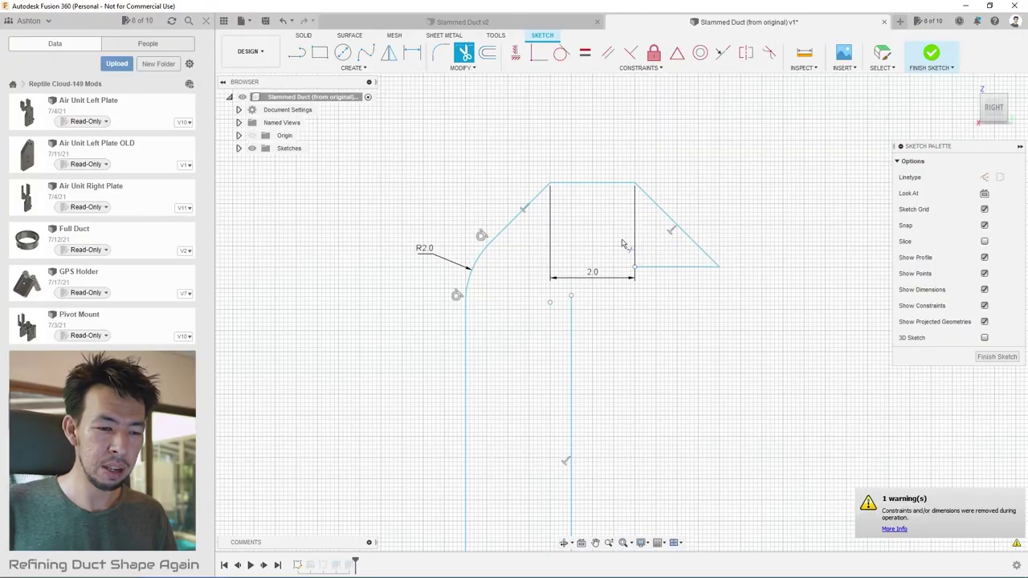
pyautogui.press('l')
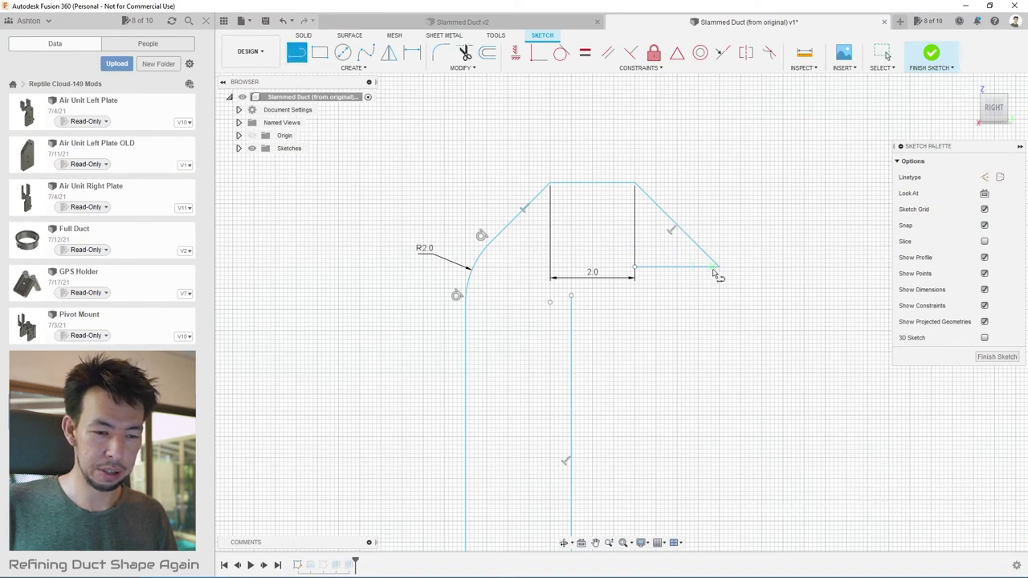
pyautogui.click(717, 267)
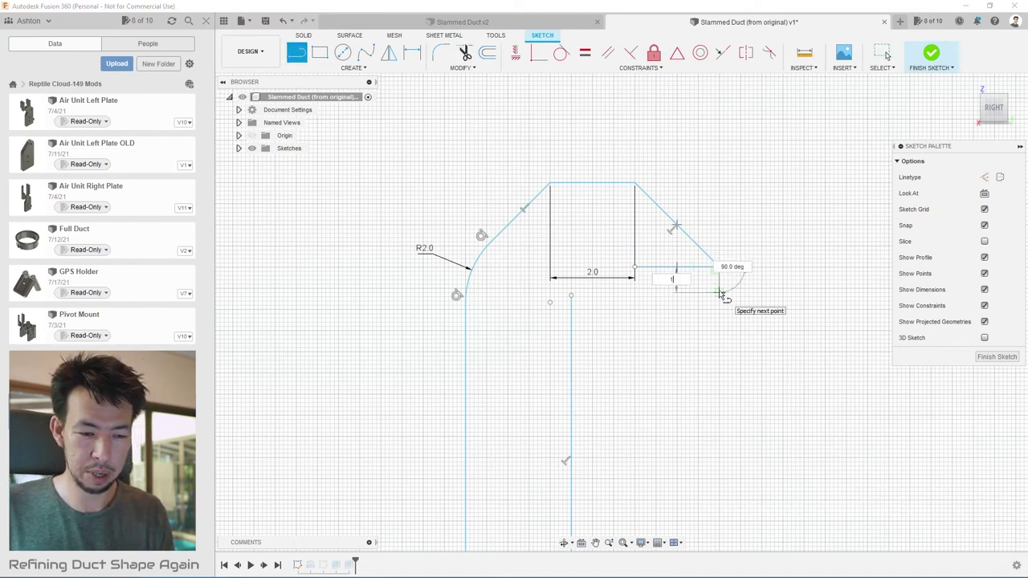
pyautogui.write('1')
pyautogui.press('Return')
pyautogui.press('Escape')
# - Draw a horizontal line from the lower end of the 1 mm line to the outer wall line, and trim the horizontal line above it
pyautogui.click(300, 60)
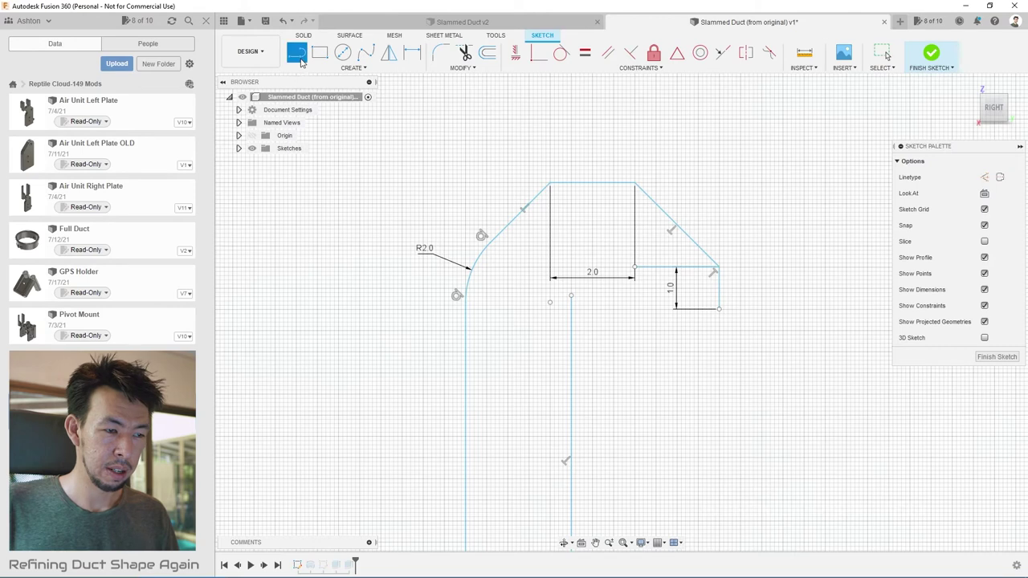
pyautogui.click(719, 309)
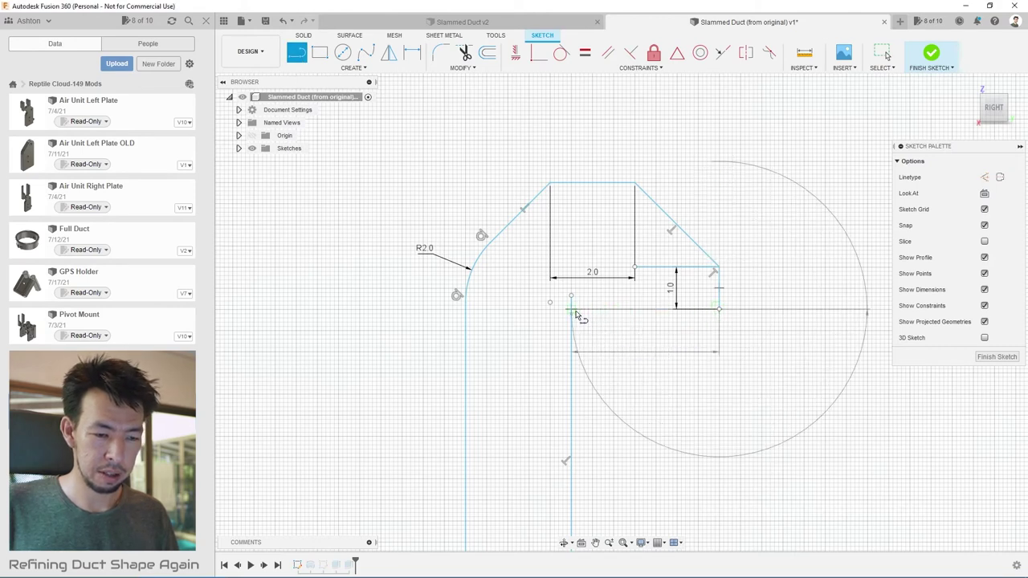
pyautogui.click(465, 52)
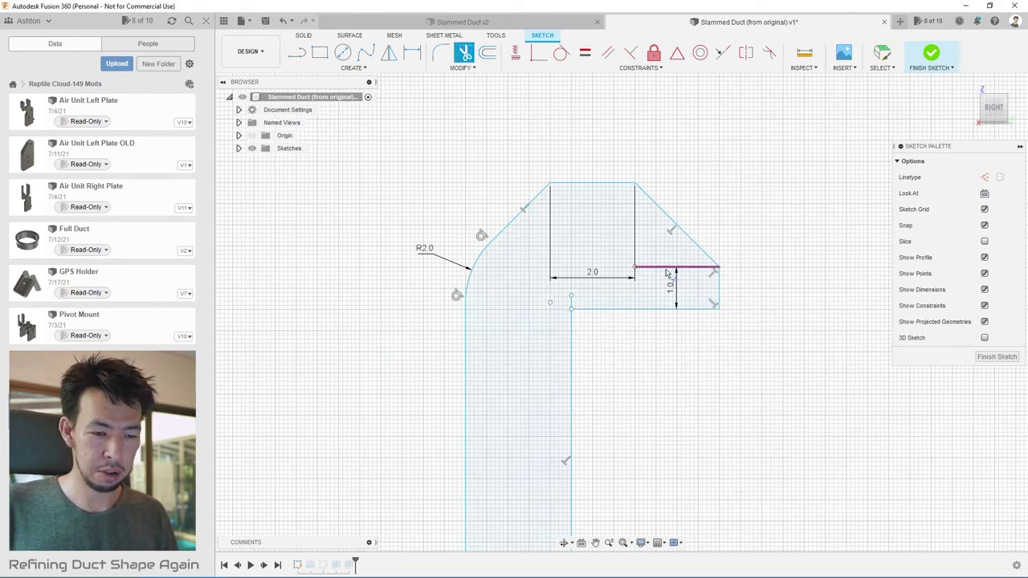
pyautogui.click(666, 273)
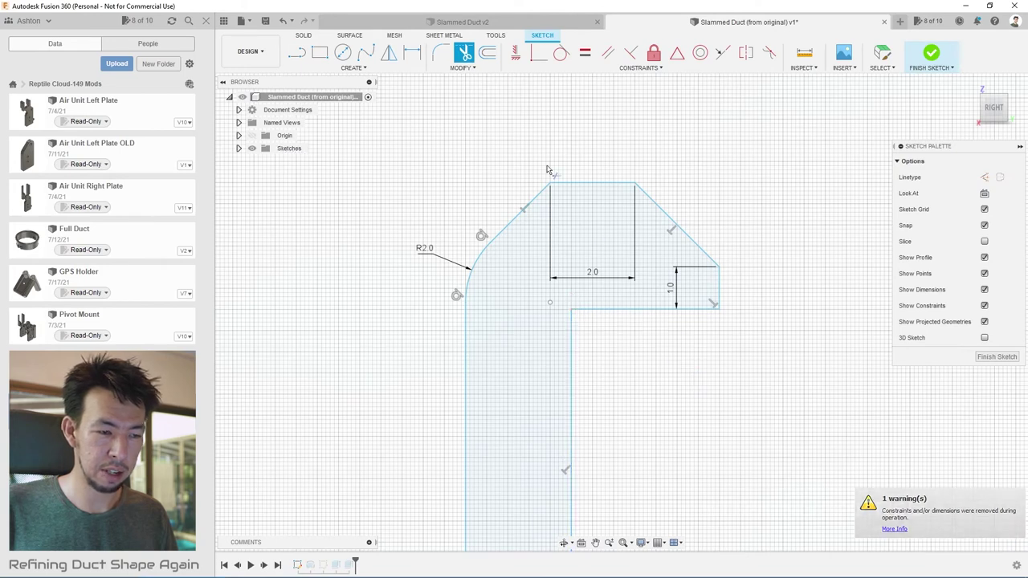
# - Fillet the inside corner between the lip's underside and the outer wall line with a 1.5 mm radius
pyautogui.click(440, 53)
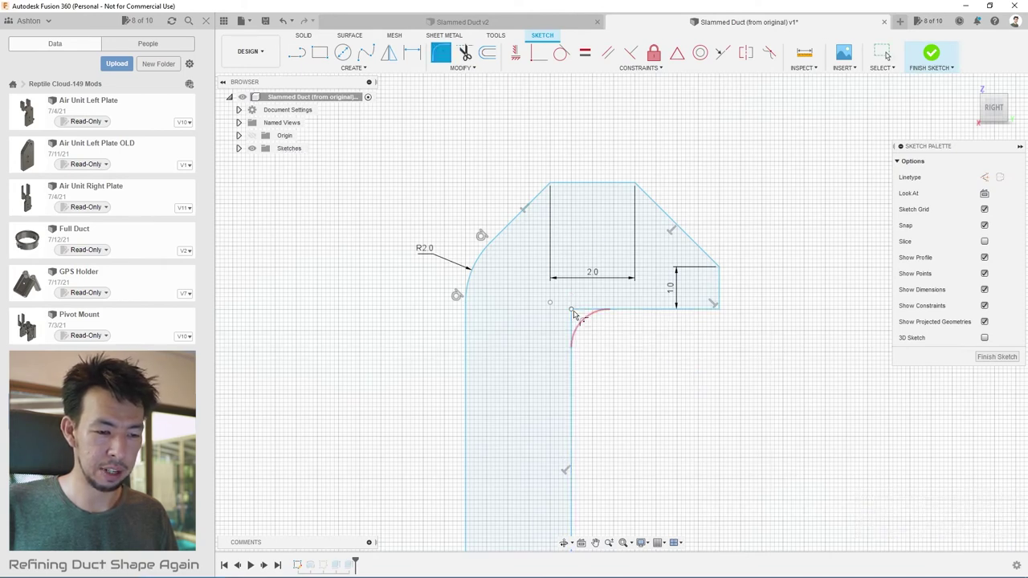
pyautogui.click(573, 311)
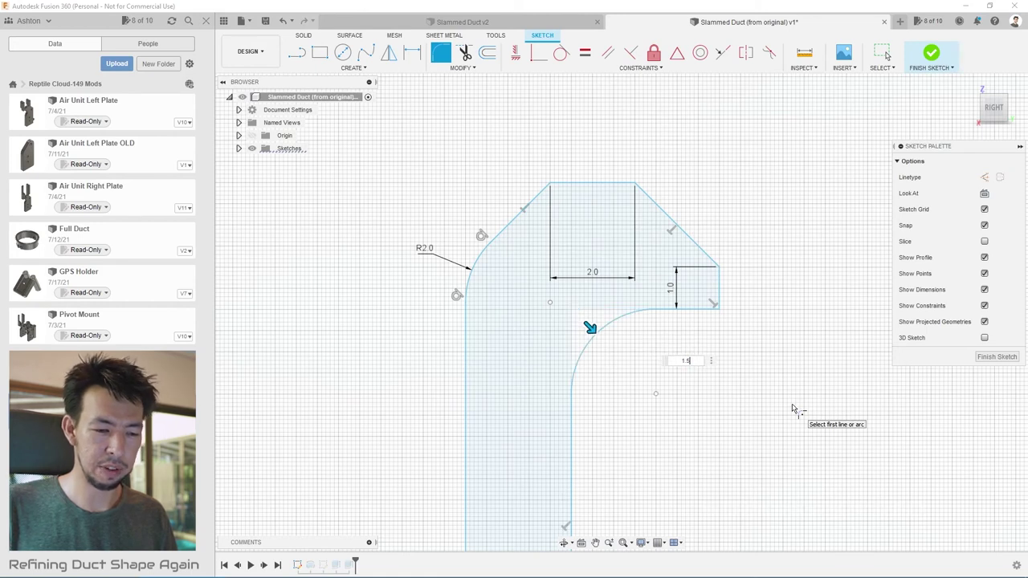
pyautogui.write('1.5')
pyautogui.press('Return')
pyautogui.press('Escape')
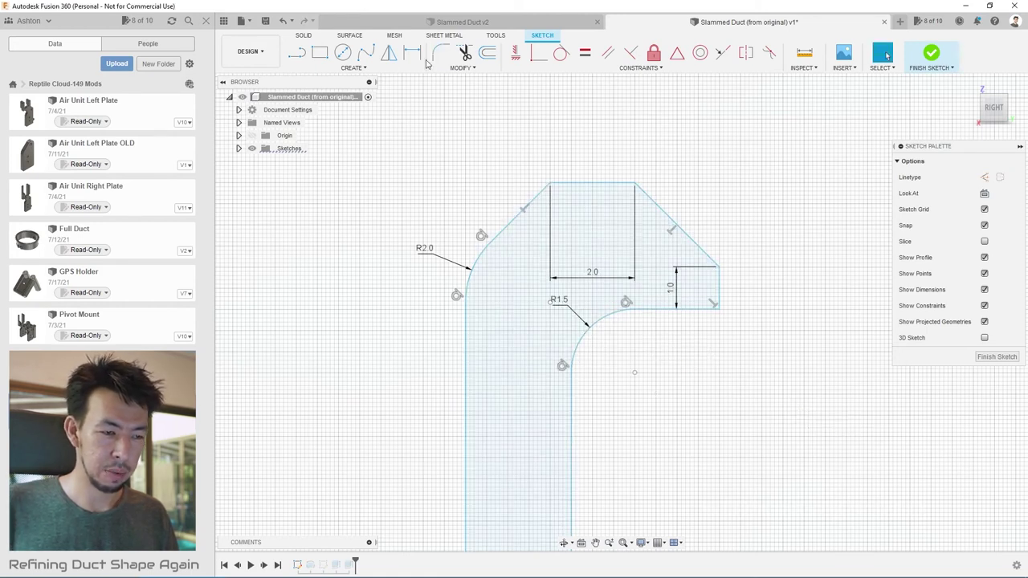
# - Fillet the lip's outer corners in the sketch, using a 1 mm radius on the upper corner and 0.5 mm on the lower
pyautogui.click(720, 270)
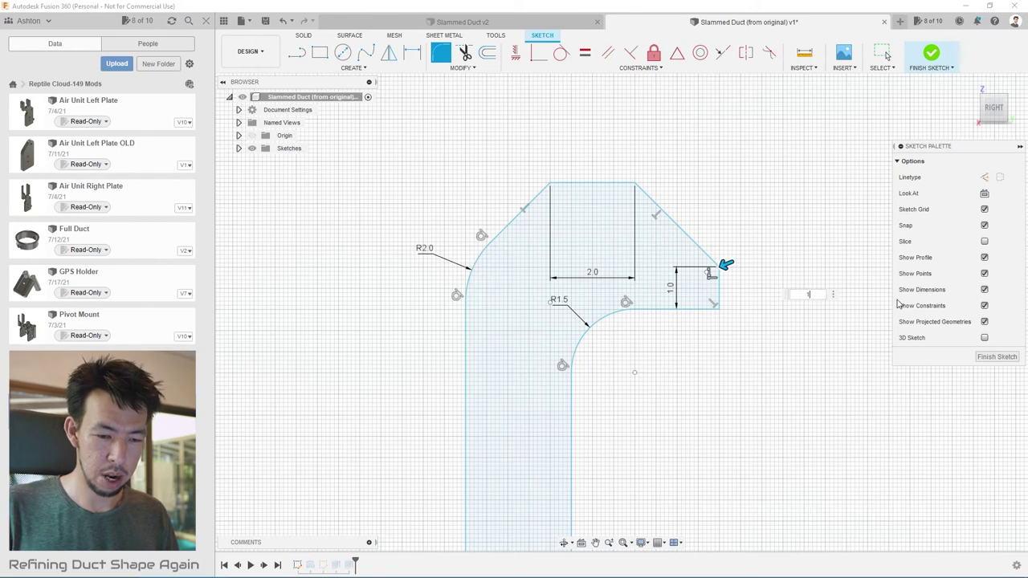
pyautogui.write('1')
pyautogui.press('Return')
pyautogui.press('Escape')
pyautogui.click(442, 58)
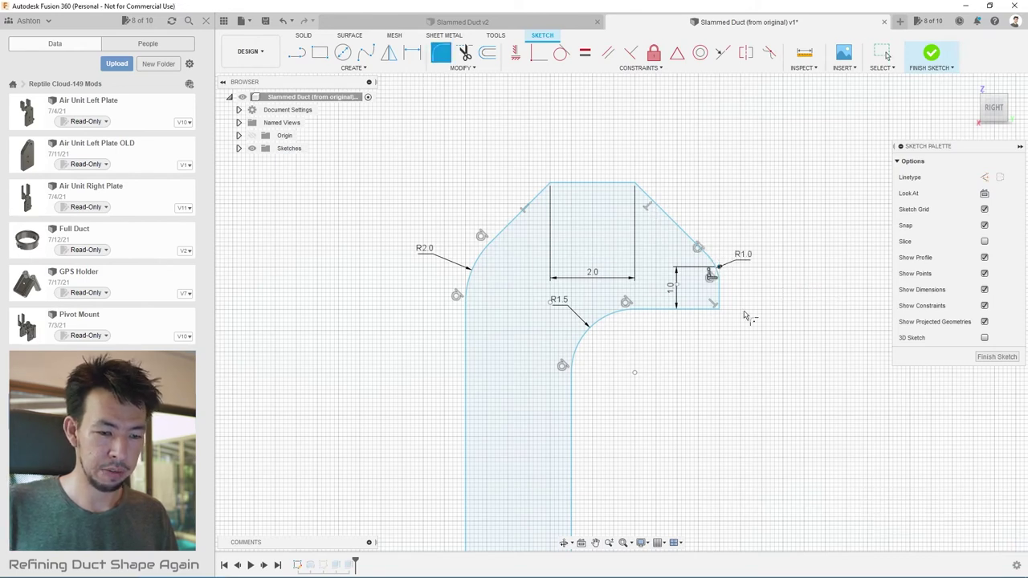
pyautogui.click(717, 311)
pyautogui.write('.5')
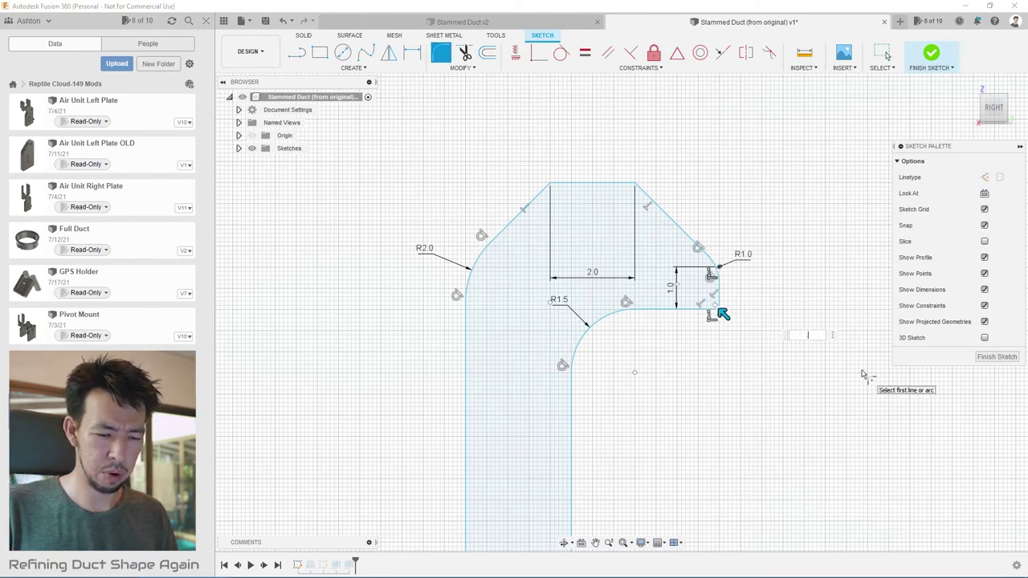
pyautogui.press('Return')
pyautogui.press('Escape')
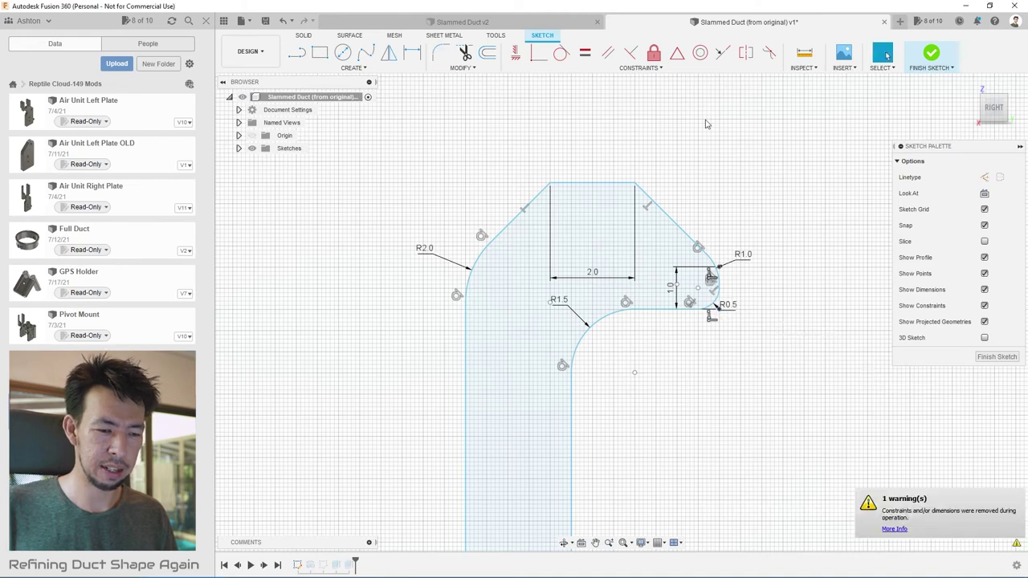
# - Finish the profile sketch and check the revolved duct from the side and at an angle
pyautogui.scroll(-4, 725, 135)
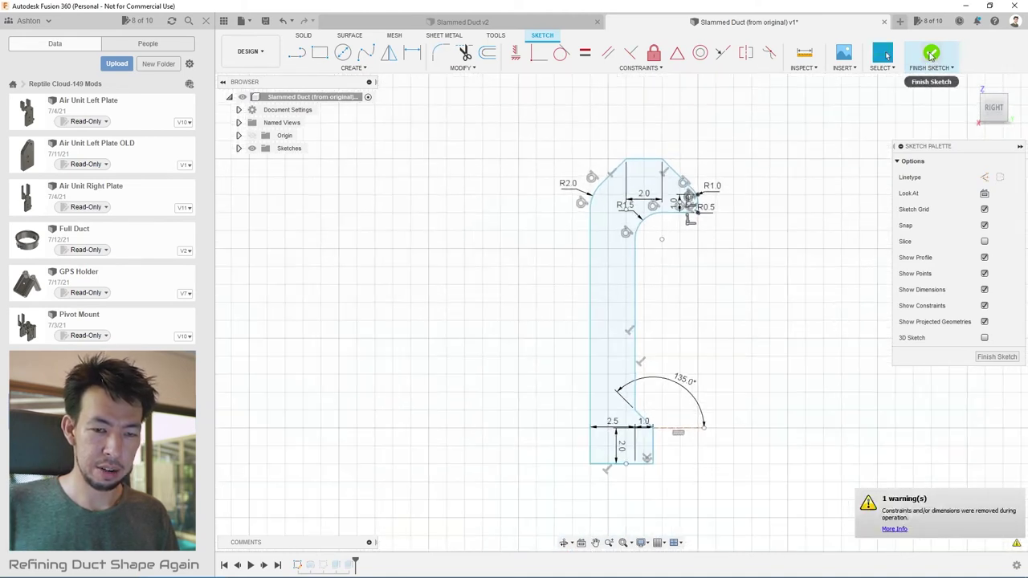
pyautogui.click(930, 55)
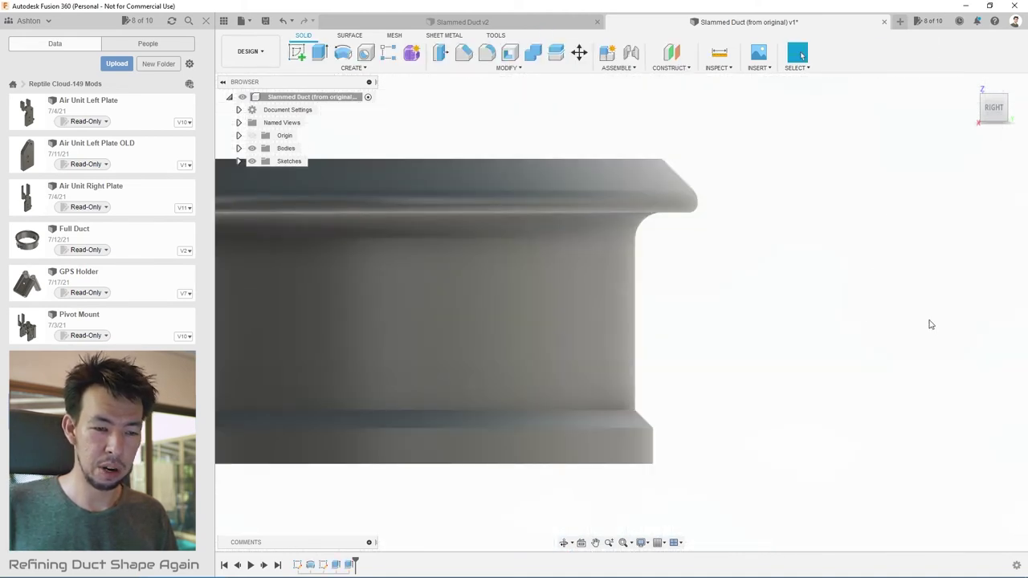
pyautogui.scroll(-5, 910, 258)
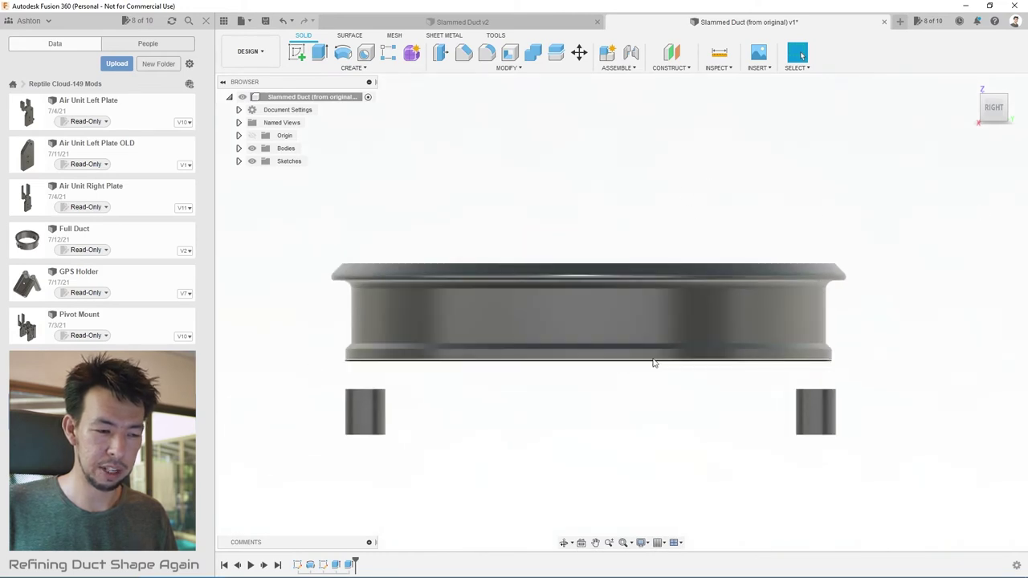
pyautogui.moveTo(1009, 99); pyautogui.dragTo(757, 161)
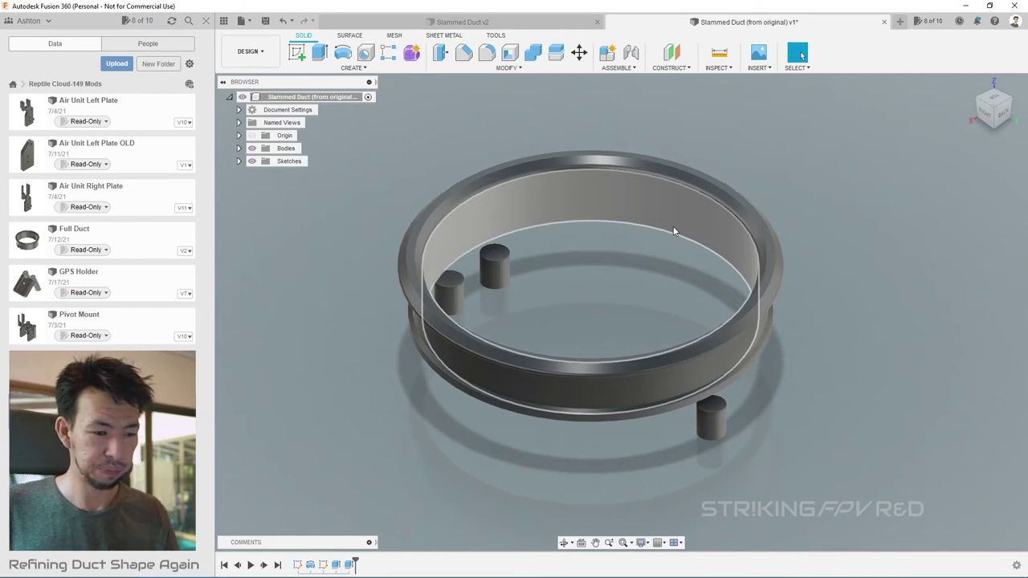
pyautogui.keyDown('shift'); pyautogui.moveTo(672, 226); pyautogui.dragTo(581, 228, button='middle'); pyautogui.keyUp('shift')
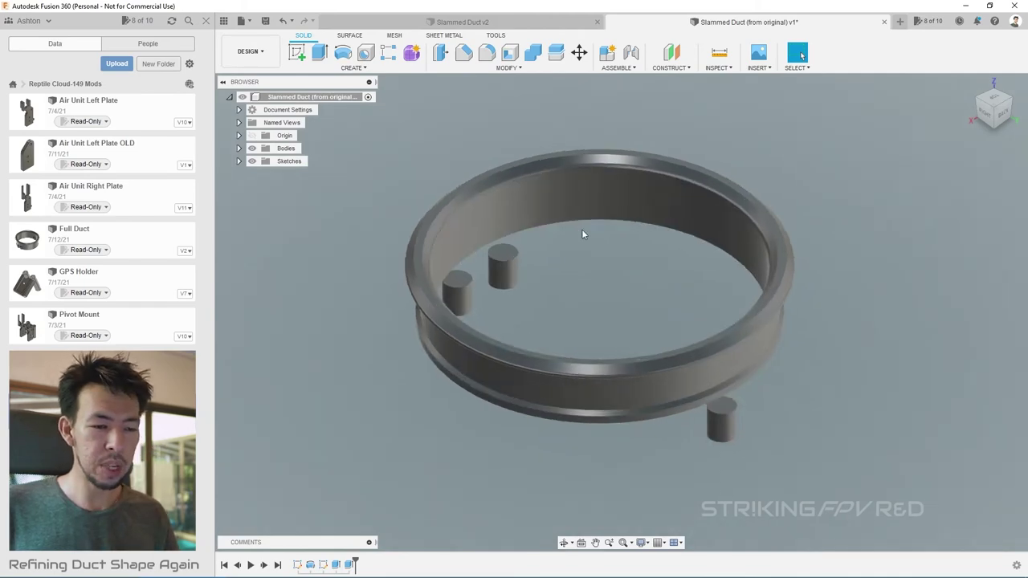
pyautogui.click(986, 117)
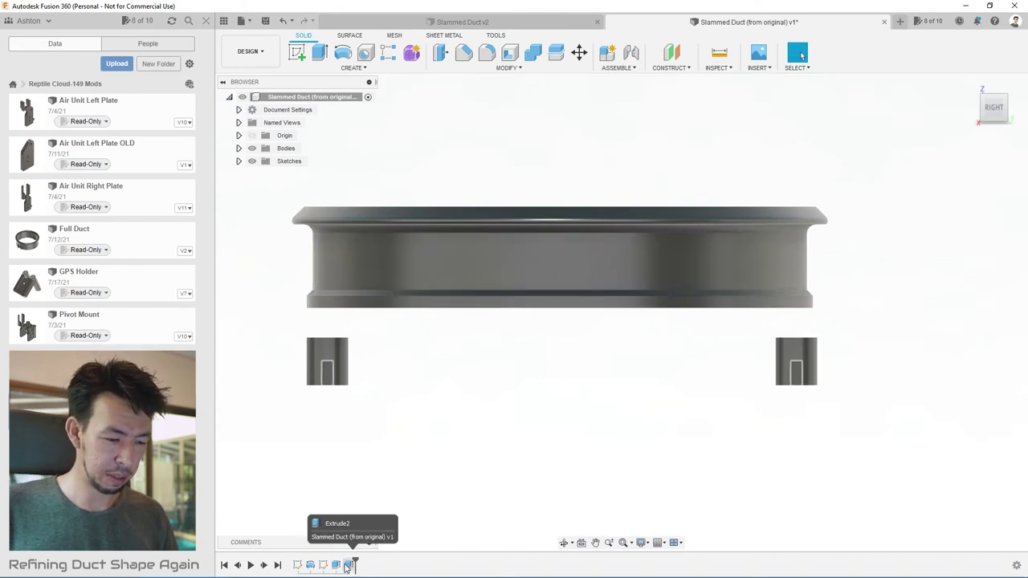
pyautogui.click(1003, 97)
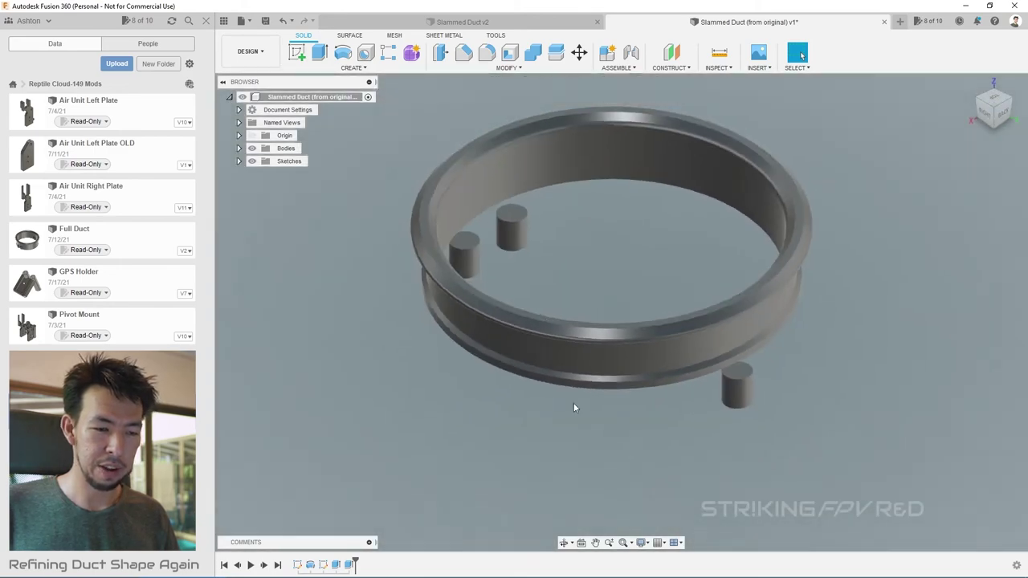
# - Edit the standoff cylinders' extrusion so its distance is 13 mm, reaching the underside of the duct
pyautogui.click(348, 565)
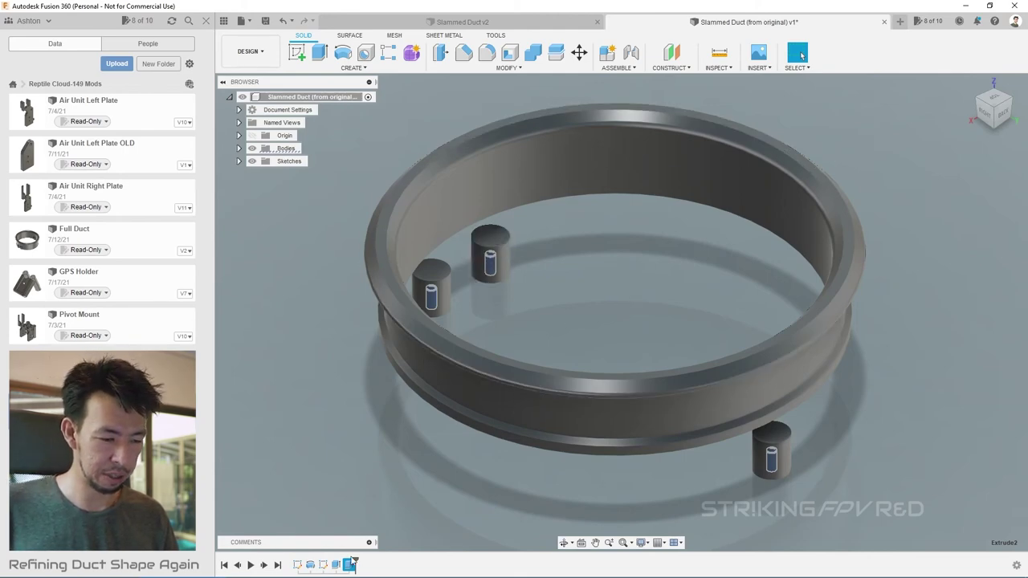
pyautogui.click(338, 566)
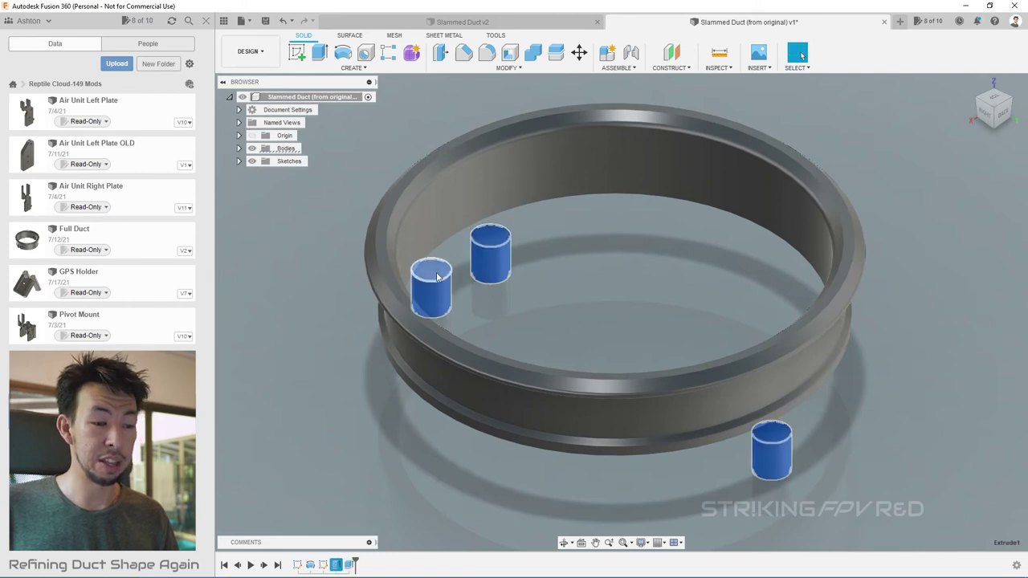
pyautogui.press('Escape')
pyautogui.doubleClick(330, 566)
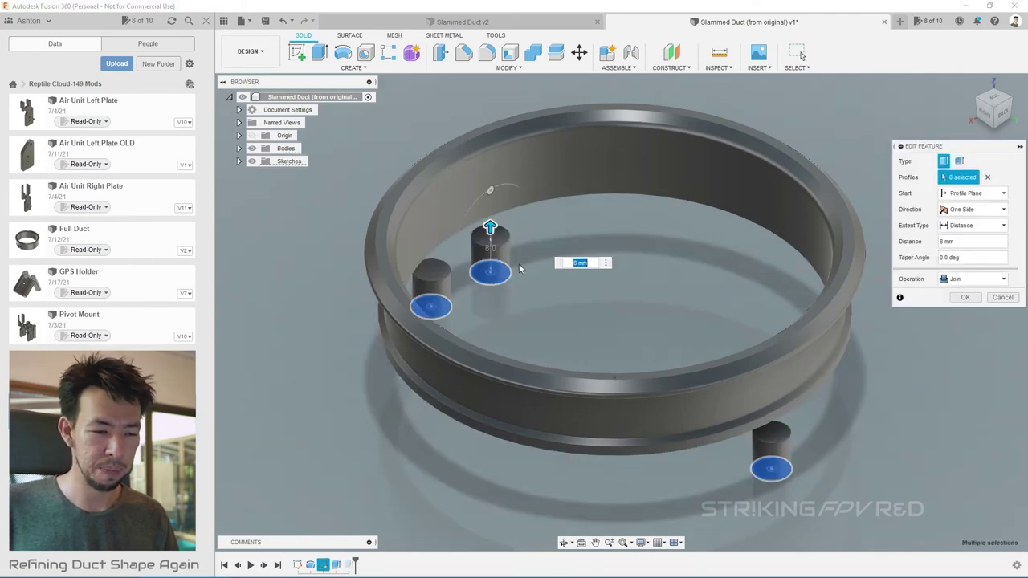
pyautogui.click(1004, 112)
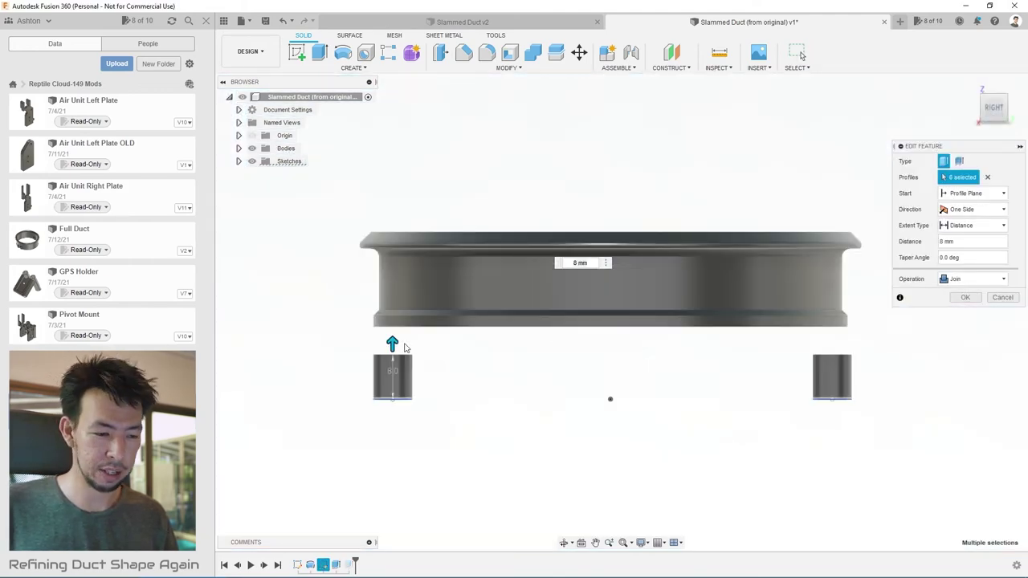
pyautogui.moveTo(394, 343); pyautogui.dragTo(367, 315)
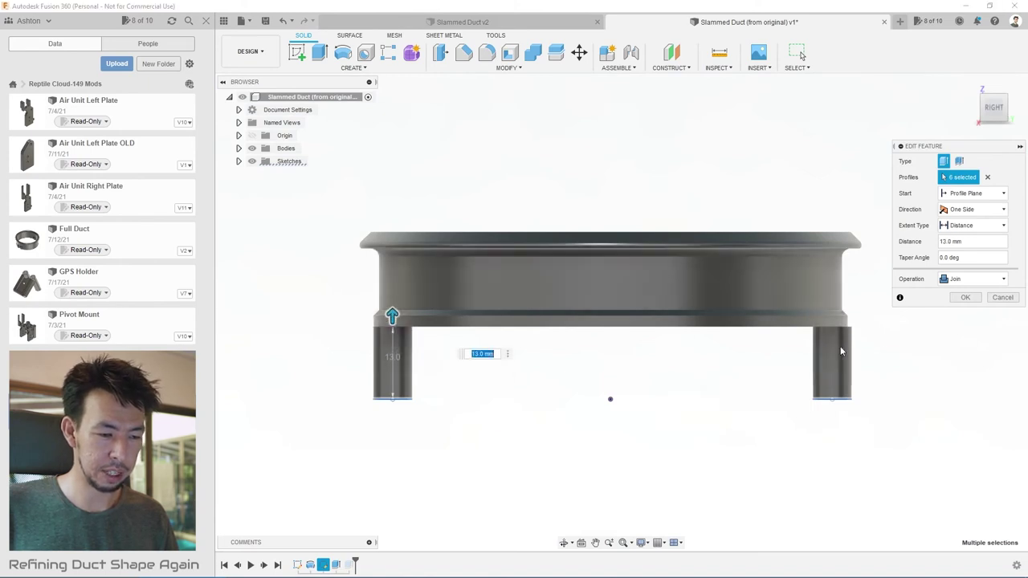
pyautogui.click(977, 298)
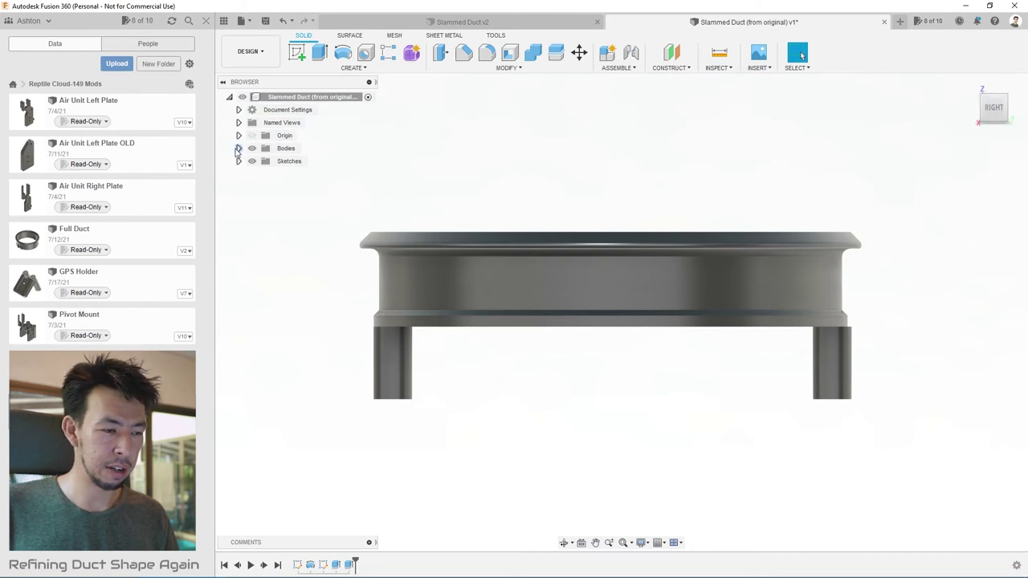
# - Check in the list of bodies whether the standoffs and the duct are joined into one body
pyautogui.click(238, 148)
pyautogui.click(282, 161)
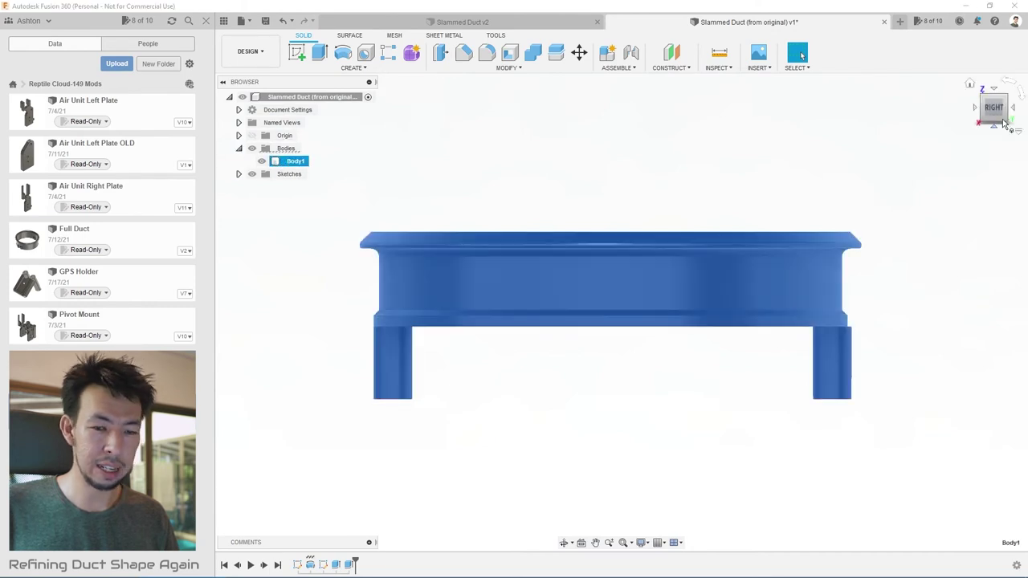
pyautogui.click(1007, 98)
pyautogui.click(608, 272)
# - Apply a 13 mm fillet to four standoff-to-duct edges: both sides of the lone standoff and the outward sides of the paired ones
pyautogui.scroll(-1, 608, 273)
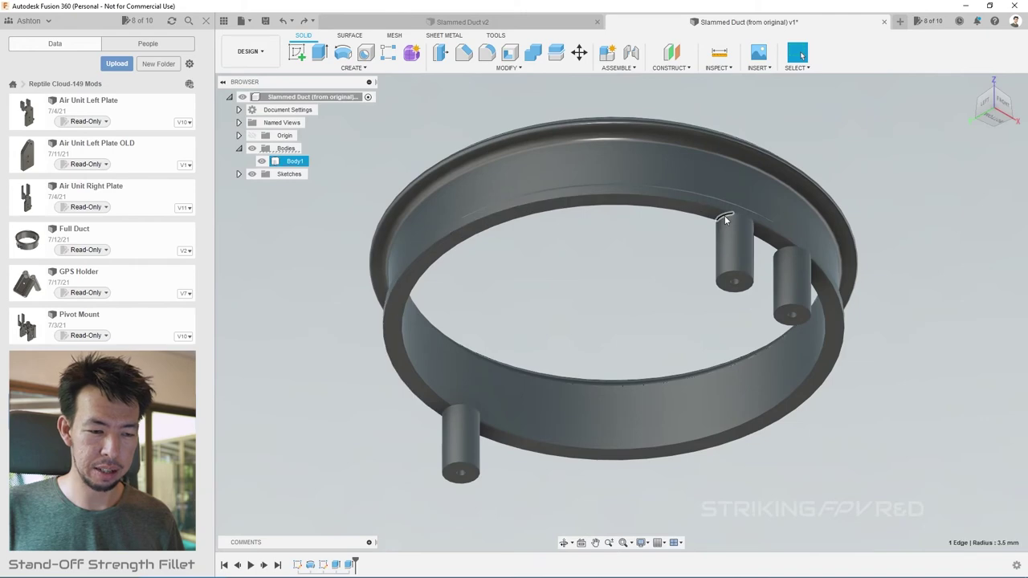
pyautogui.scroll(5, 463, 393)
pyautogui.keyDown('shift'); pyautogui.click(444, 415); pyautogui.keyUp('shift')
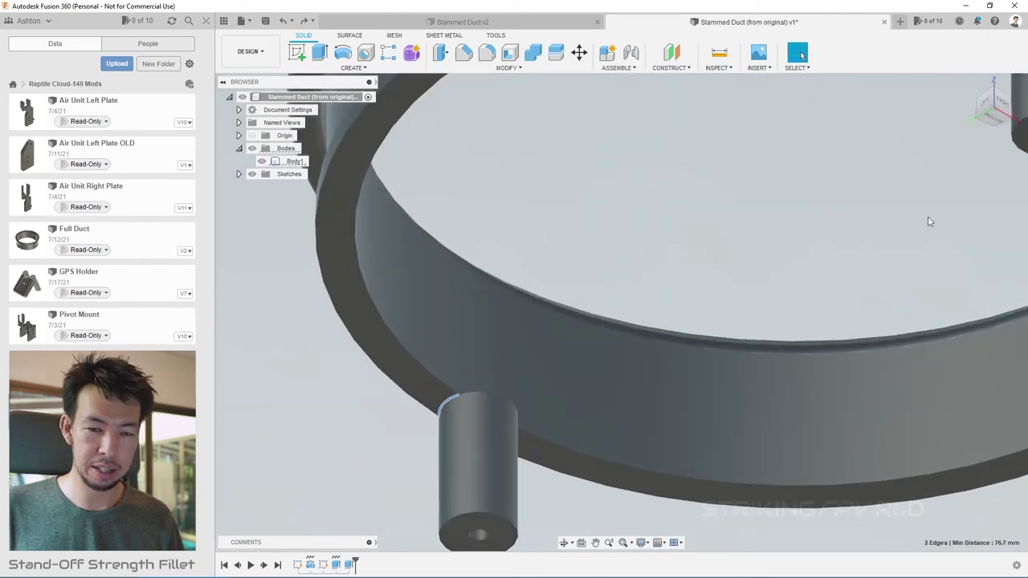
pyautogui.click(969, 83)
pyautogui.scroll(3, 751, 164)
pyautogui.keyDown('shift'); pyautogui.moveTo(750, 164); pyautogui.dragTo(503, 174, button='middle'); pyautogui.keyUp('shift')
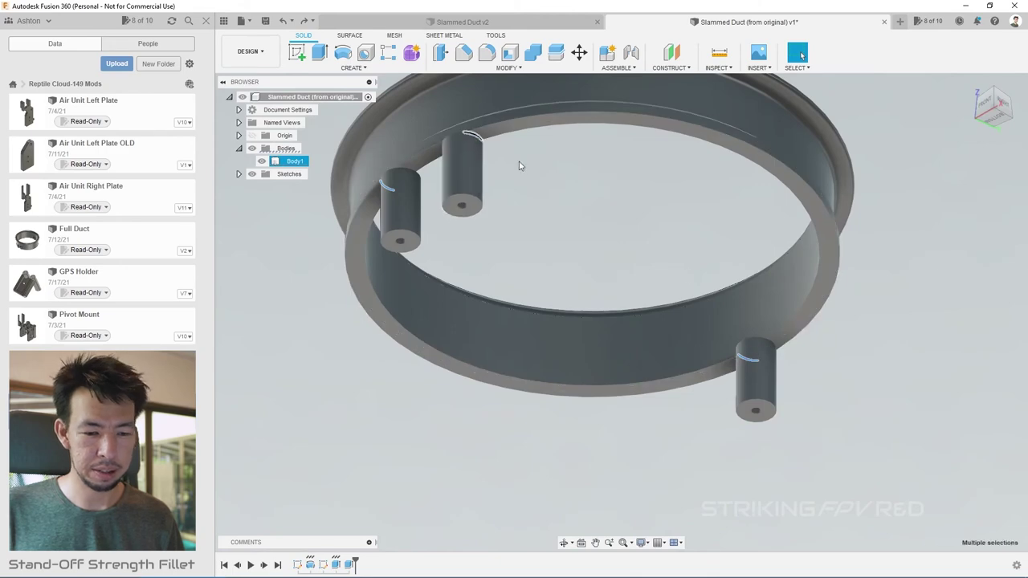
pyautogui.scroll(4, 771, 340)
pyautogui.keyDown('shift'); pyautogui.click(776, 348); pyautogui.keyUp('shift')
pyautogui.scroll(-5, 854, 482)
pyautogui.scroll(2, 902, 415)
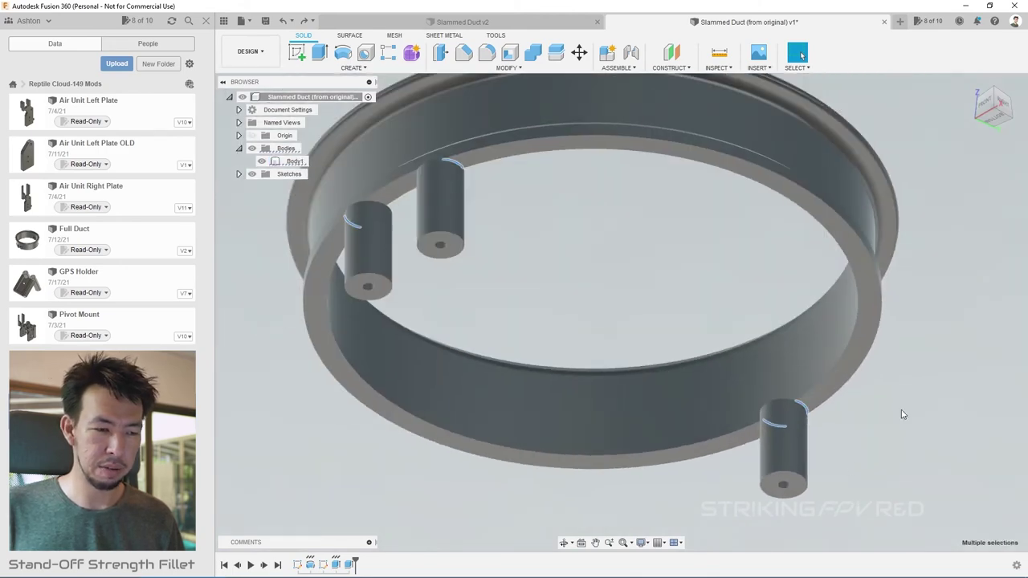
pyautogui.keyDown('shift'); pyautogui.moveTo(903, 414); pyautogui.dragTo(875, 433, button='middle'); pyautogui.keyUp('shift')
pyautogui.click(486, 53)
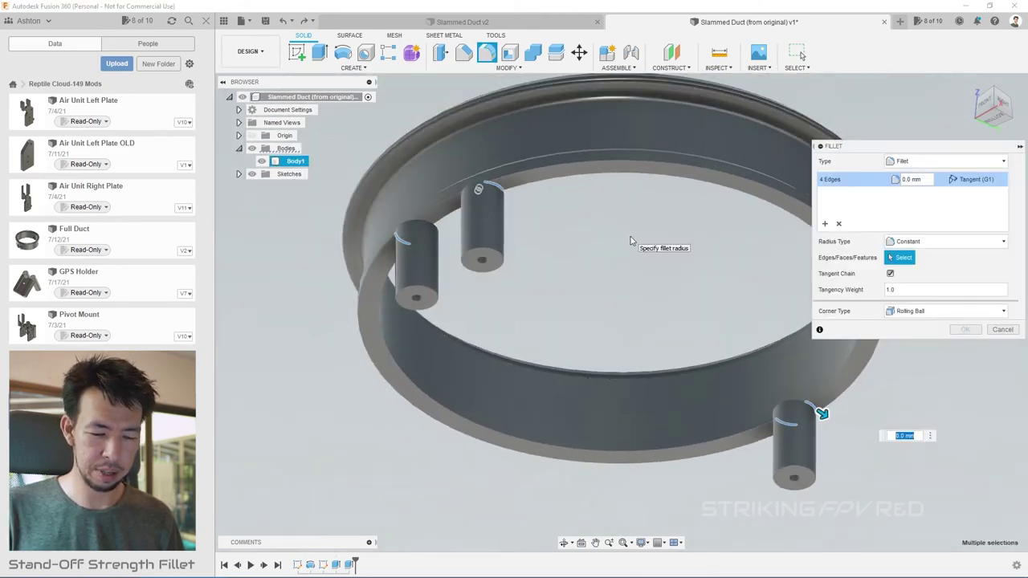
pyautogui.write('13')
pyautogui.press('Return')
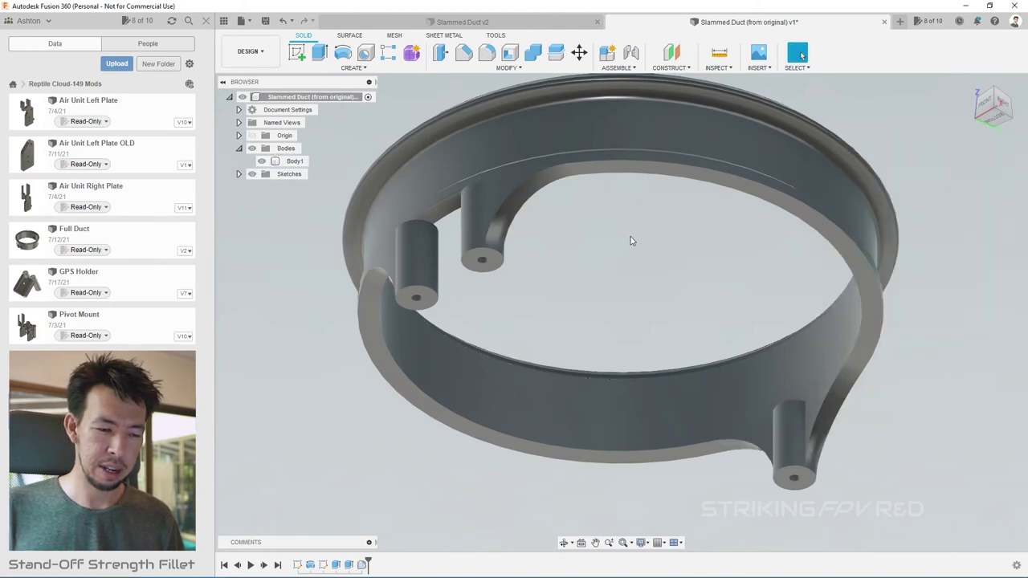
# - Examine the filleted standoffs from a low angle and select the duct's bottom face between the paired standoffs
pyautogui.moveTo(994, 110)
pyautogui.mouseDown()
pyautogui.moveTo(994, 140)
pyautogui.moveTo(992, 121)
pyautogui.mouseUp()
pyautogui.scroll(5, 420, 313)
pyautogui.click(498, 247)
pyautogui.scroll(-5, 409, 305)
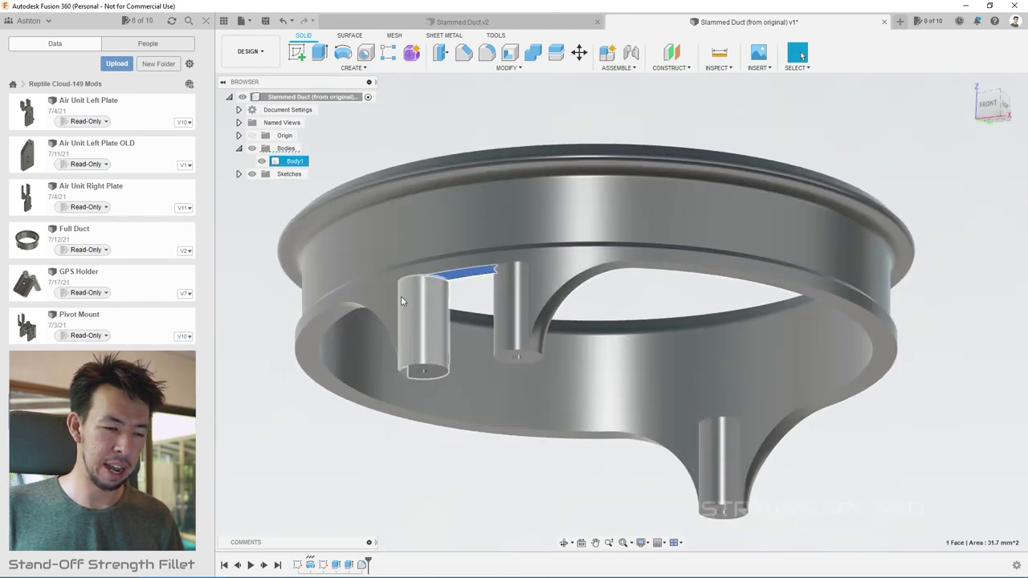
# - Extrude the selected duct bottom face between the paired standoffs downward to thicken the wall there
pyautogui.scroll(7, 401, 296)
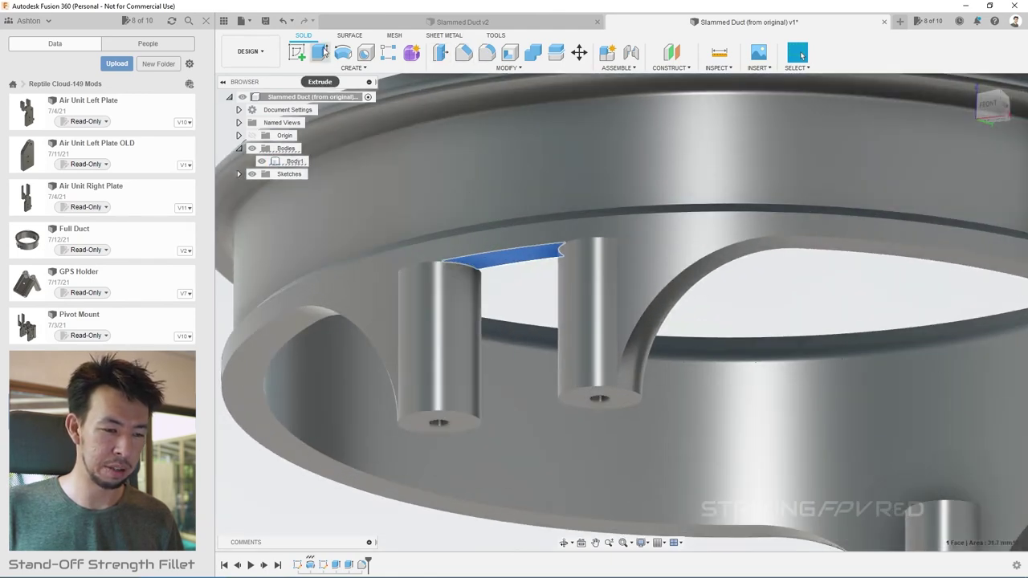
pyautogui.click(319, 53)
pyautogui.moveTo(517, 309); pyautogui.dragTo(516, 342)
pyautogui.click(966, 297)
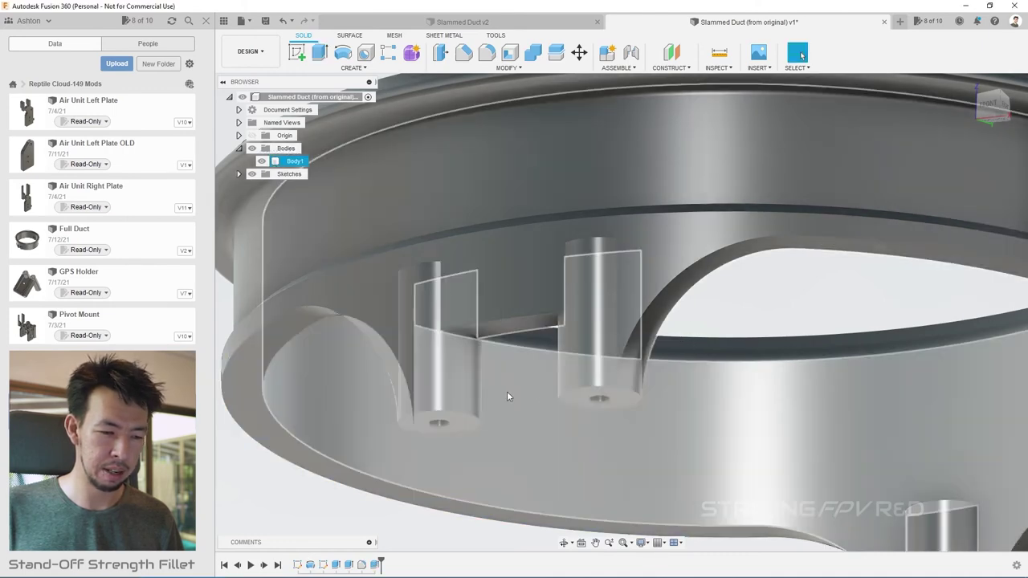
# - Apply a 4 mm fillet to the two facing edges where the paired standoffs meet the wall extension between them
pyautogui.scroll(5, 482, 361)
pyautogui.click(456, 289)
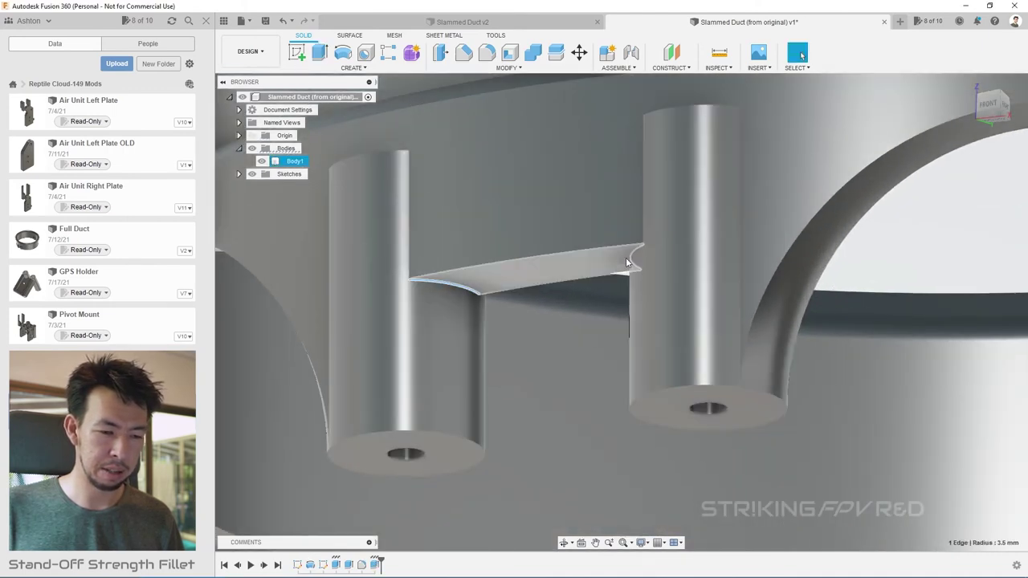
pyautogui.keyDown('ctrl'); pyautogui.click(631, 257); pyautogui.keyUp('ctrl')
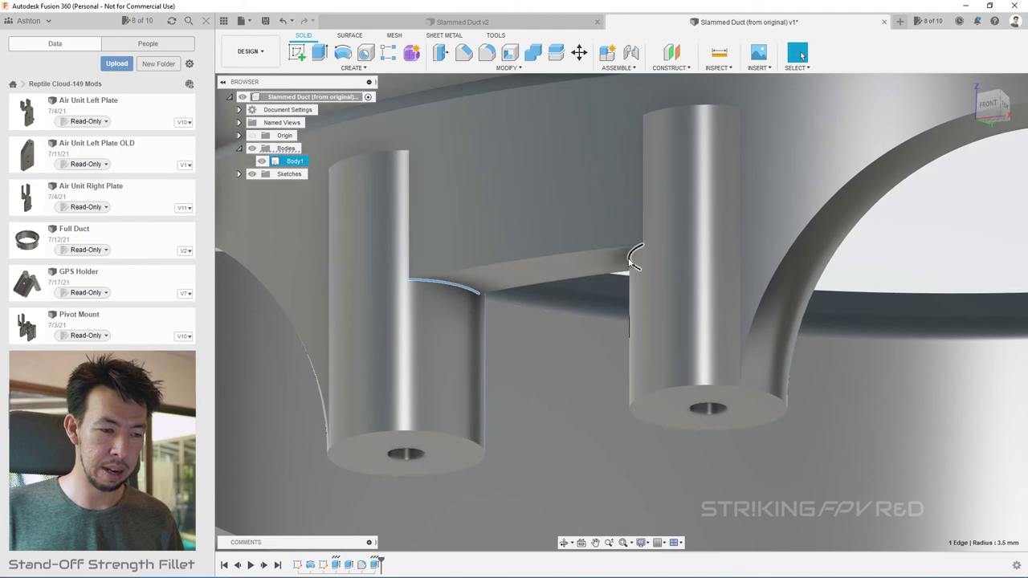
pyautogui.click(488, 53)
pyautogui.write('4')
pyautogui.press('Return')
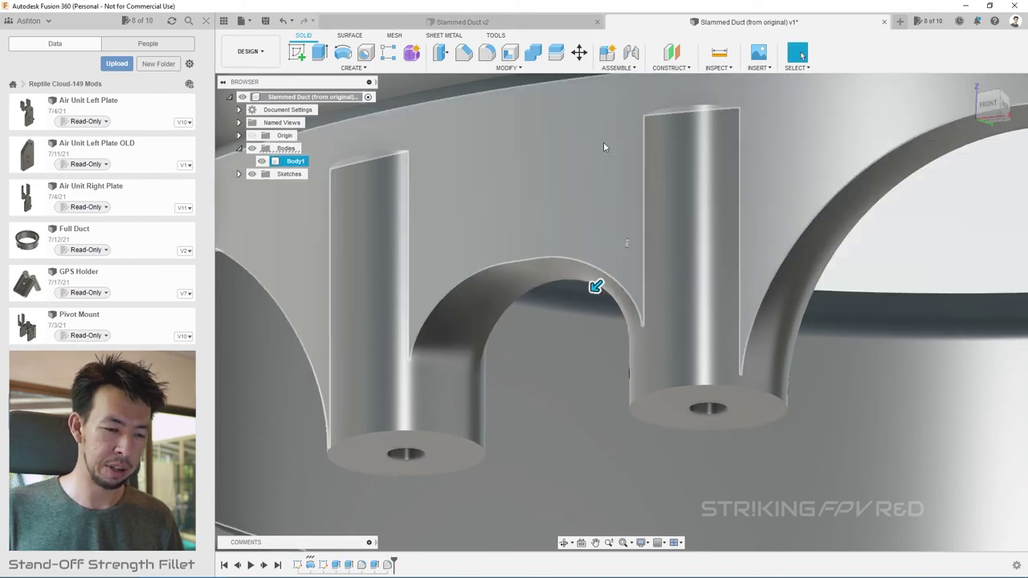
# - Extrude the crescent-shaped top ledges of all three standoffs outside the duct wall upward by 1 mm
pyautogui.scroll(-6, 598, 153)
pyautogui.keyDown('shift'); pyautogui.moveTo(592, 158); pyautogui.dragTo(445, 295, button='middle'); pyautogui.keyUp('shift')
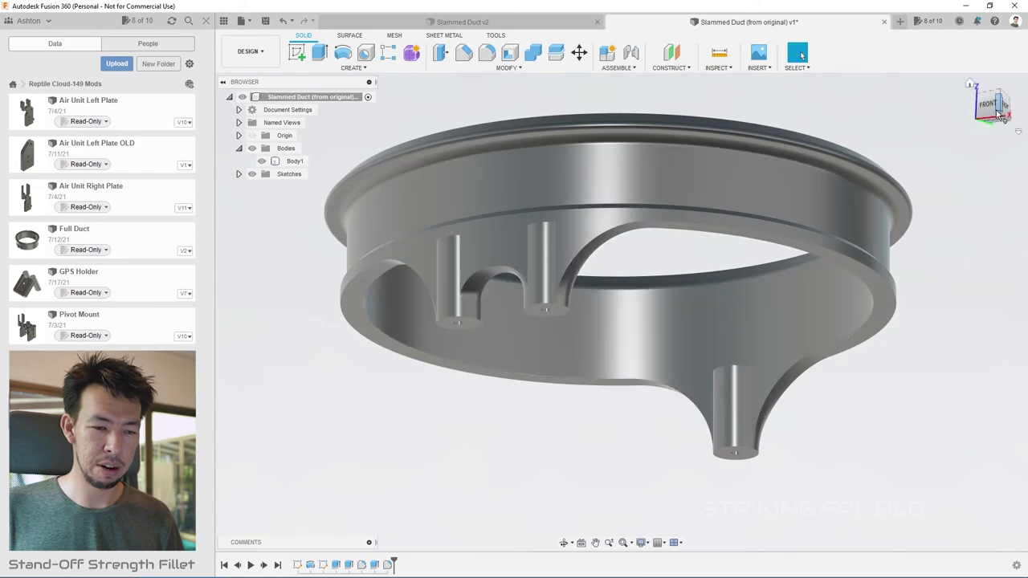
pyautogui.moveTo(621, 311)
pyautogui.keyDown('shift'); pyautogui.mouseDown(button='middle')
pyautogui.moveTo(620, 378)
pyautogui.moveTo(618, 341)
pyautogui.moveTo(654, 333)
pyautogui.moveTo(635, 317)
pyautogui.moveTo(853, 383)
pyautogui.mouseUp(button='middle'); pyautogui.keyUp('shift')
pyautogui.scroll(5, 803, 365)
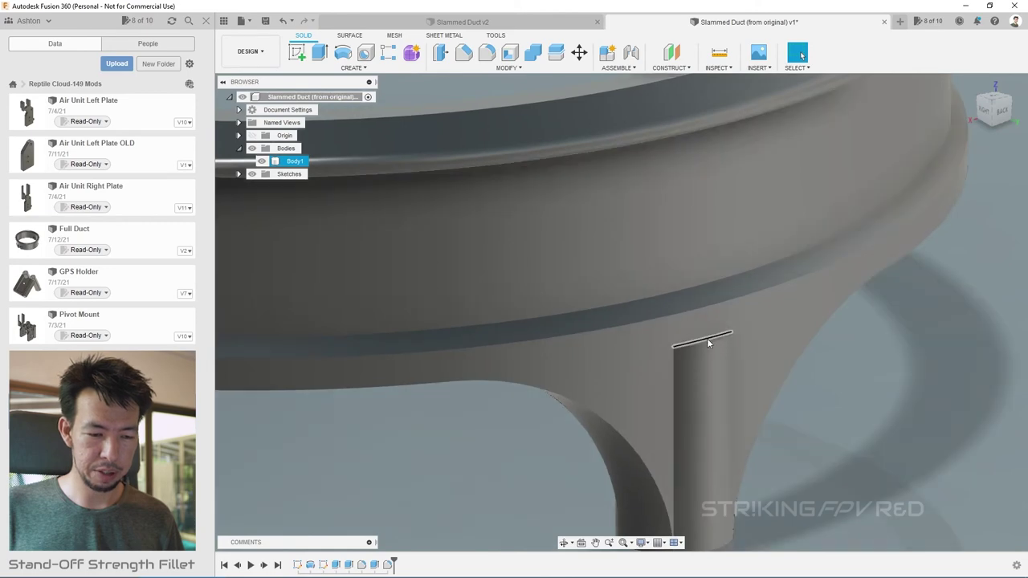
pyautogui.scroll(-3, 712, 342)
pyautogui.scroll(4, 698, 339)
pyautogui.click(689, 338)
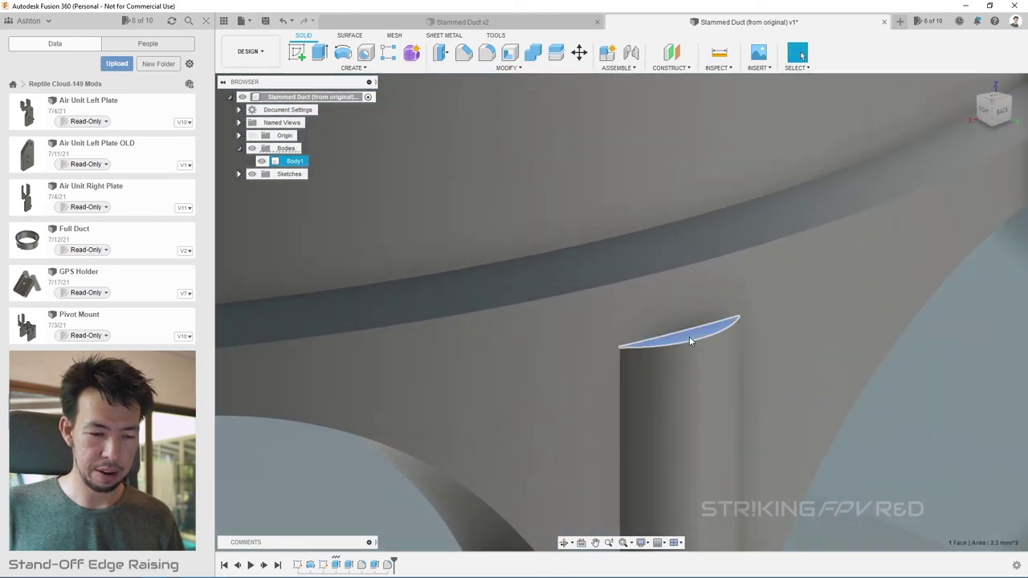
pyautogui.scroll(-5, 856, 299)
pyautogui.keyDown('shift'); pyautogui.moveTo(856, 300); pyautogui.dragTo(841, 335, button='middle'); pyautogui.keyUp('shift')
pyautogui.scroll(3, 840, 335)
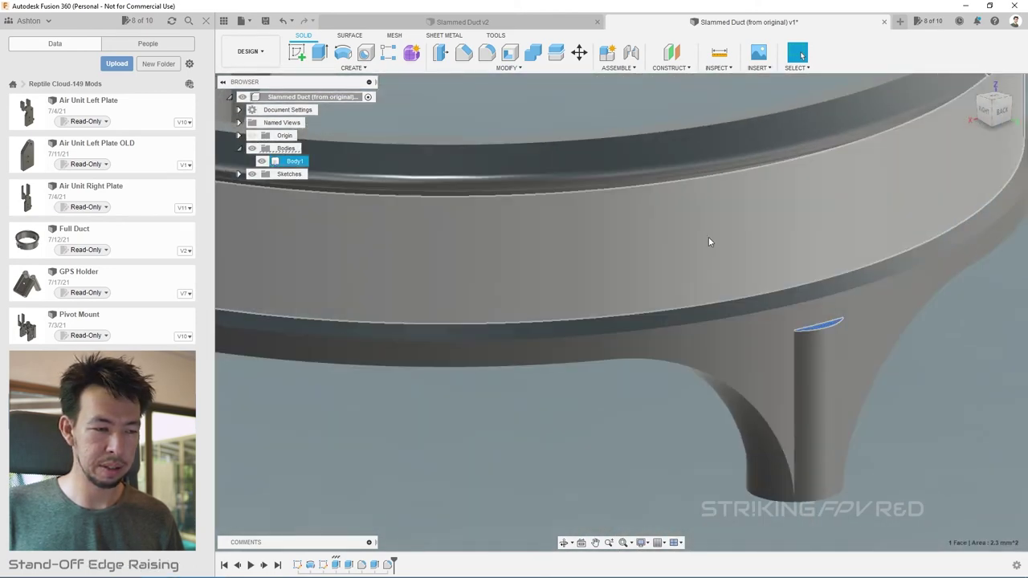
pyautogui.click(978, 105)
pyautogui.scroll(5, 511, 430)
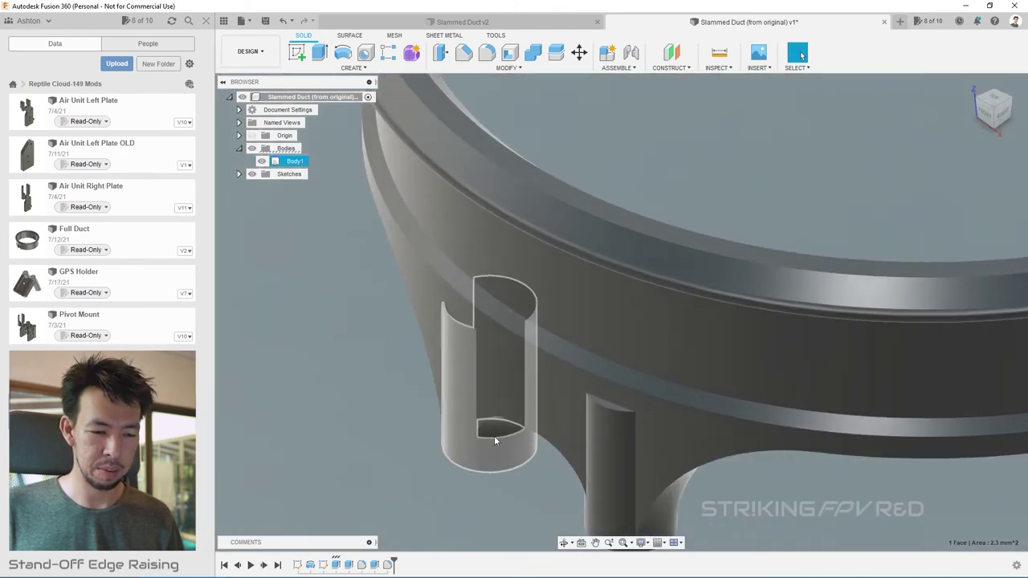
pyautogui.scroll(5, 603, 409)
pyautogui.click(608, 402)
pyautogui.click(295, 216)
pyautogui.click(319, 52)
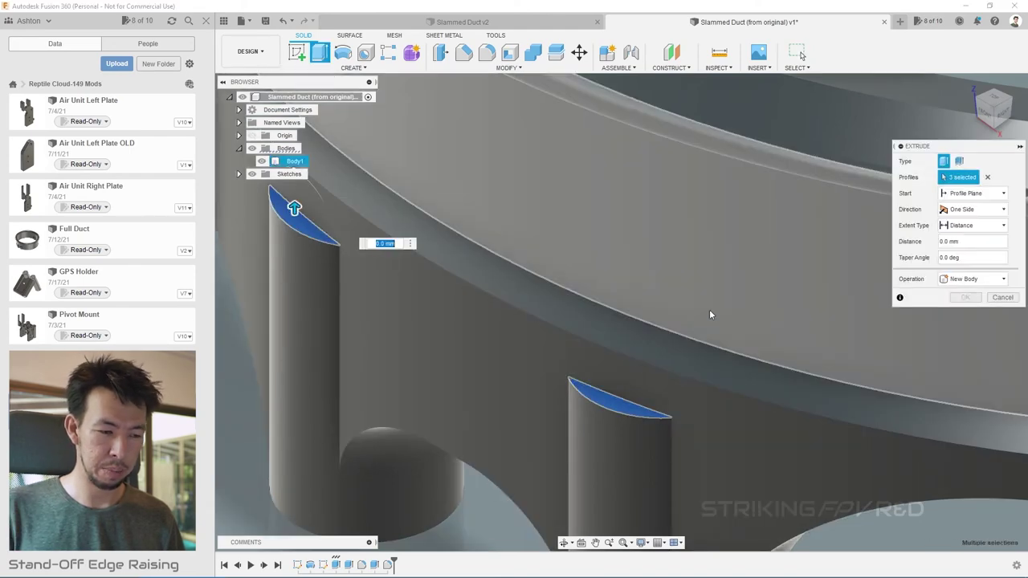
pyautogui.write('2')
pyautogui.press('Return')
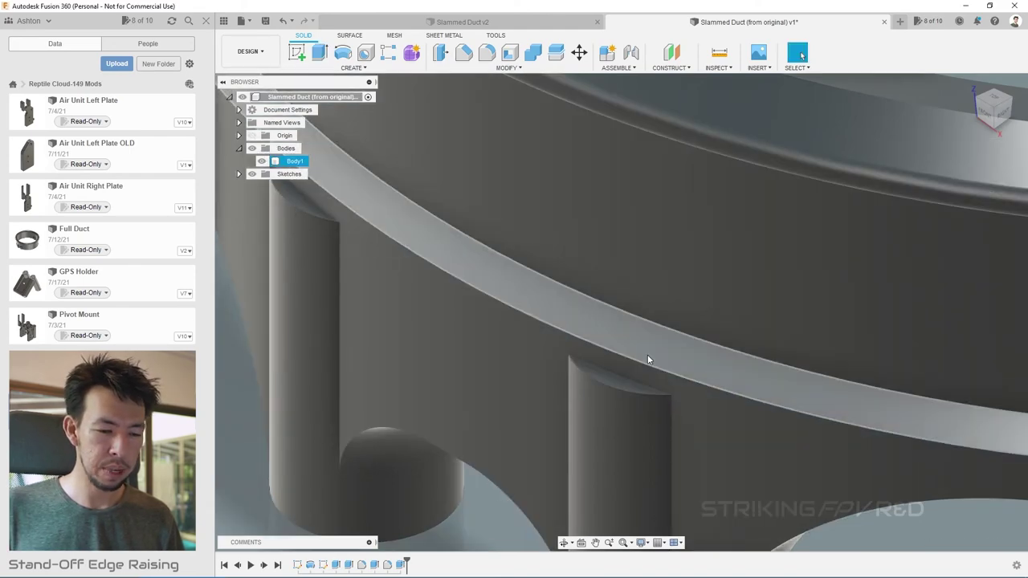
# - Chamfer the three edges where the raised standoff ledges meet the outer duct wall, using the largest equal distance the geometry accepts
pyautogui.click(623, 374)
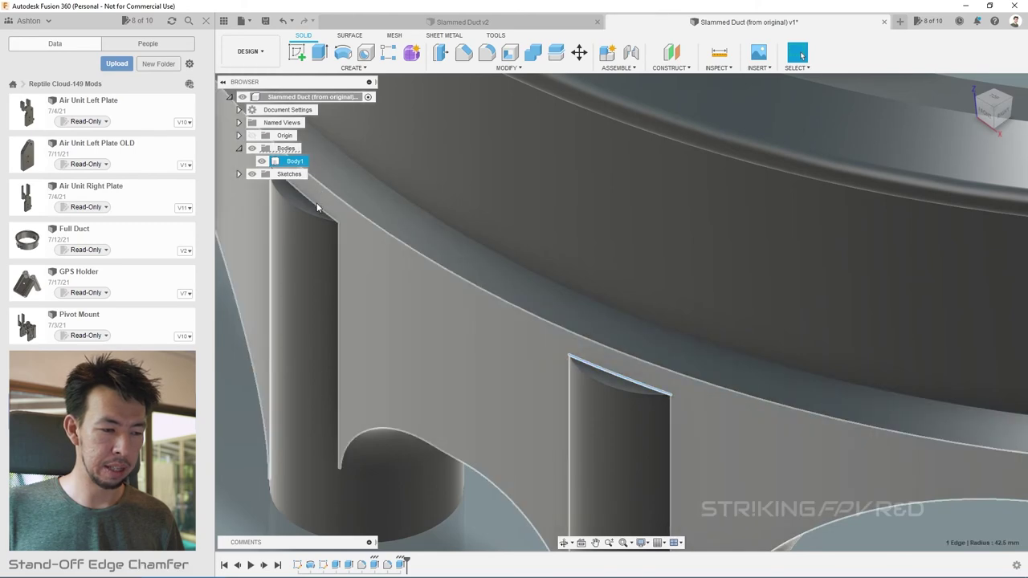
pyautogui.scroll(-5, 313, 207)
pyautogui.keyDown('shift'); pyautogui.moveTo(307, 413); pyautogui.dragTo(418, 321, button='middle'); pyautogui.keyUp('shift')
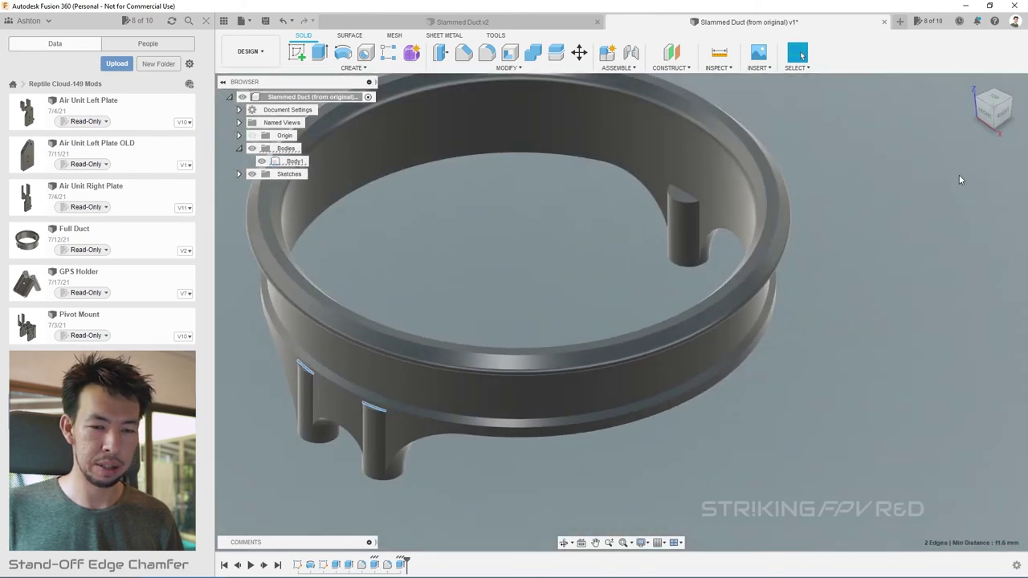
pyautogui.keyDown('shift'); pyautogui.moveTo(1013, 105); pyautogui.dragTo(562, 241, button='middle'); pyautogui.keyUp('shift')
pyautogui.scroll(10, 408, 232)
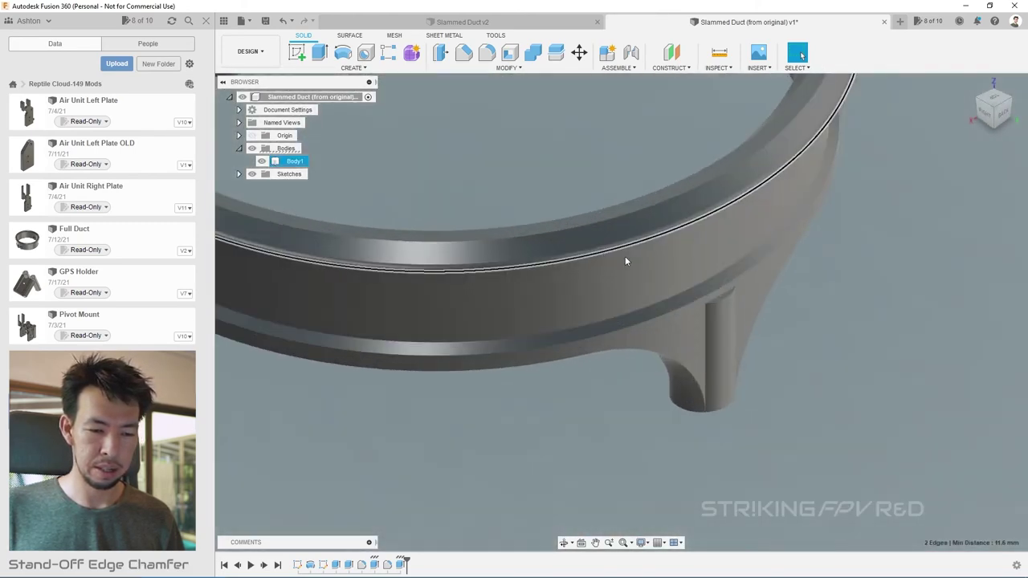
pyautogui.click(722, 299)
pyautogui.click(464, 52)
pyautogui.scroll(3, 754, 293)
pyautogui.write('0.2')
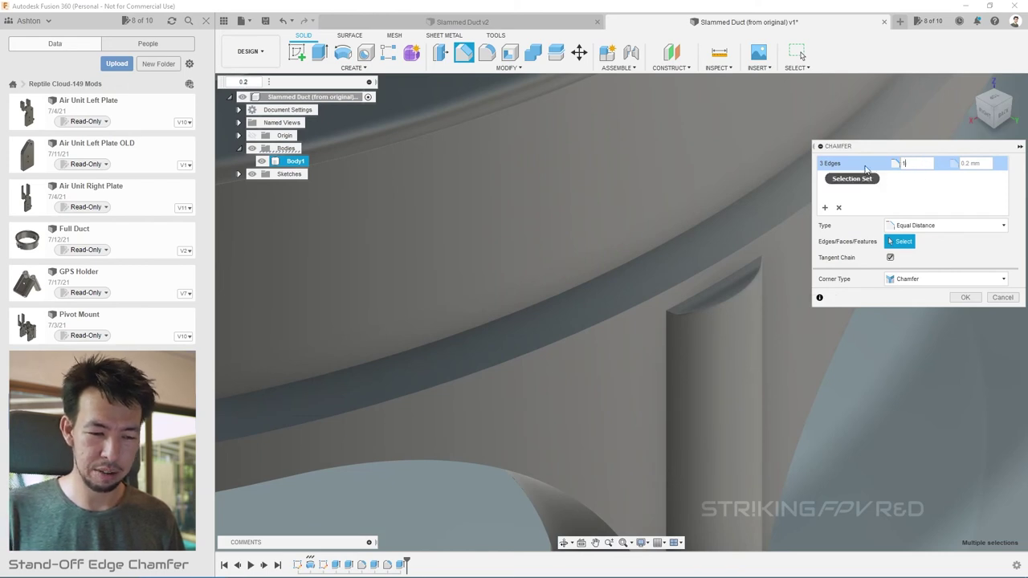
pyautogui.press('BackSpace')
pyautogui.write('0.5')
pyautogui.press('BackSpace')
pyautogui.write('77')
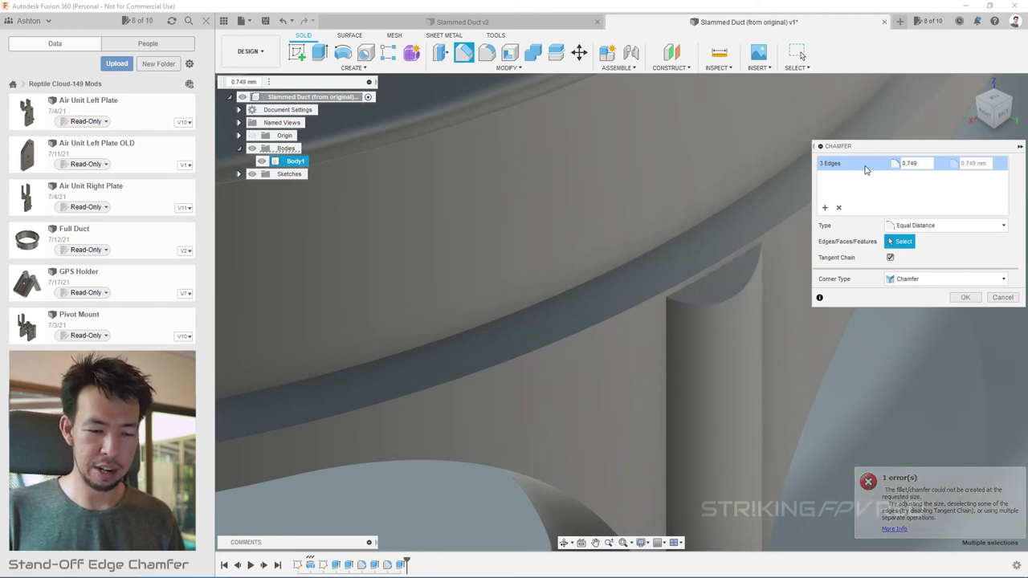
pyautogui.press('Escape')
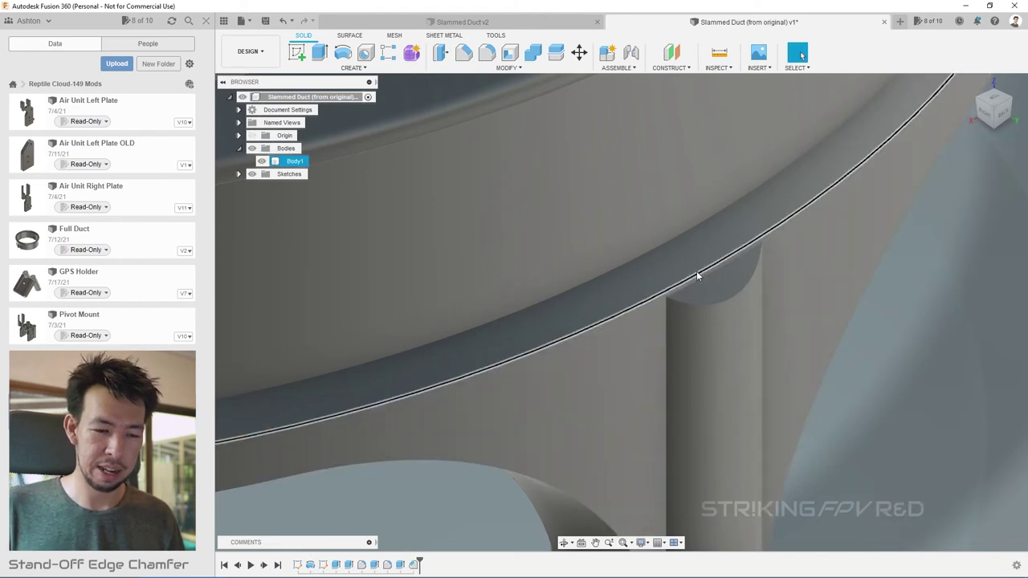
# - Edit the ledge-raising extrusion, trying a 1.3 mm distance and settling on one that brings the chamfers up to the base flange
pyautogui.click(700, 273)
pyautogui.click(704, 277)
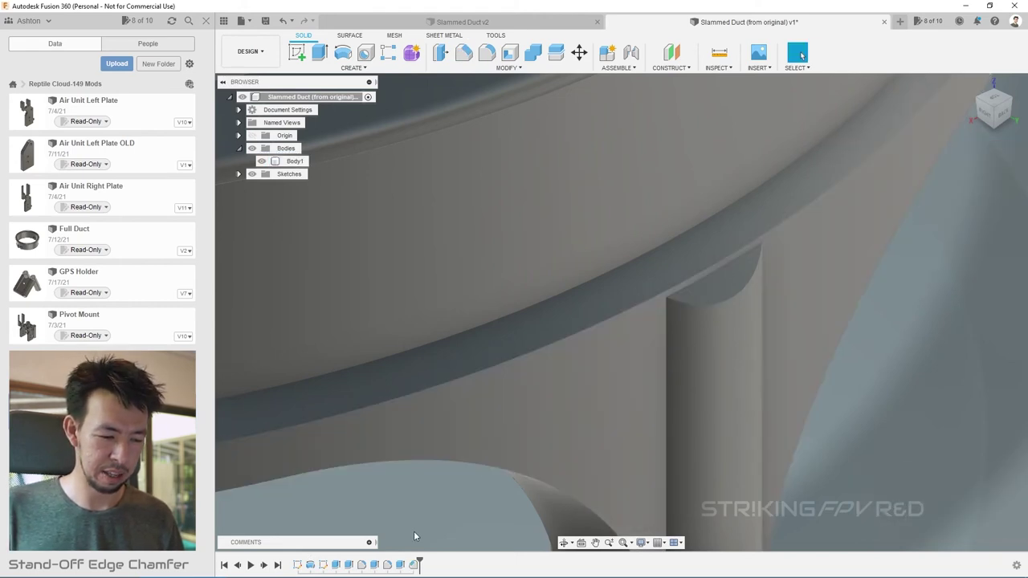
pyautogui.doubleClick(400, 565)
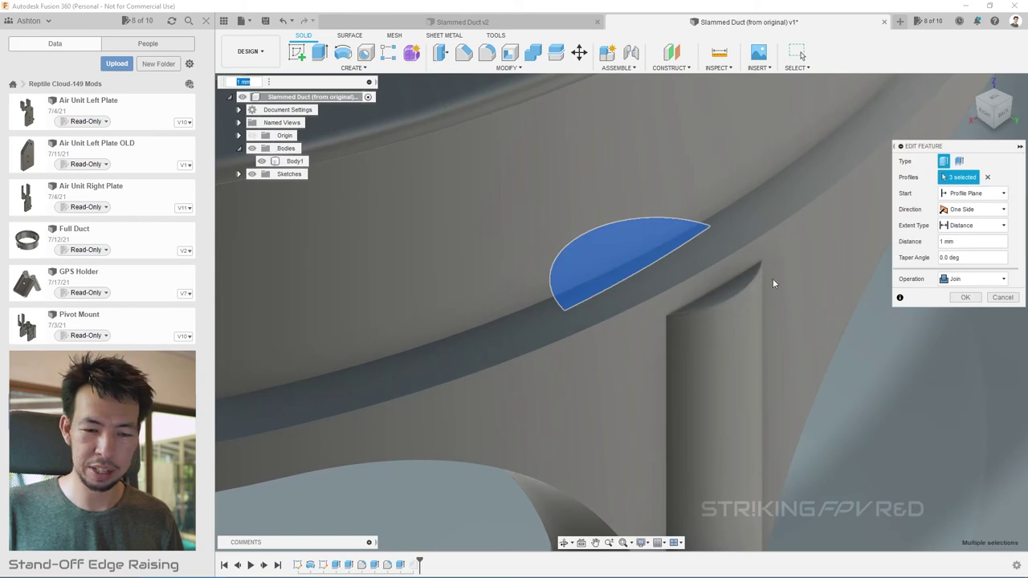
pyautogui.click(969, 241)
pyautogui.write('1.3')
pyautogui.press('Return')
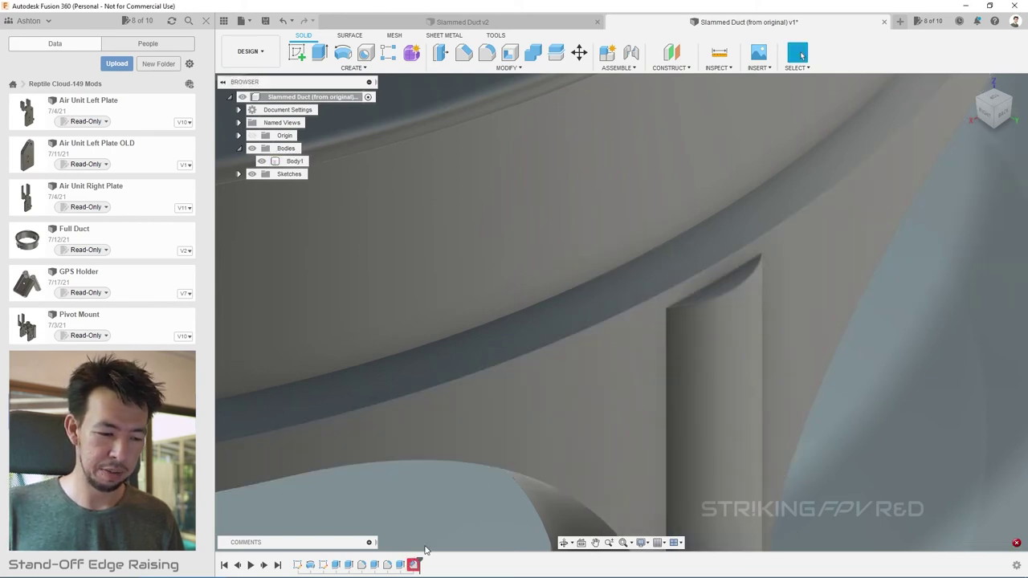
pyautogui.doubleClick(400, 565)
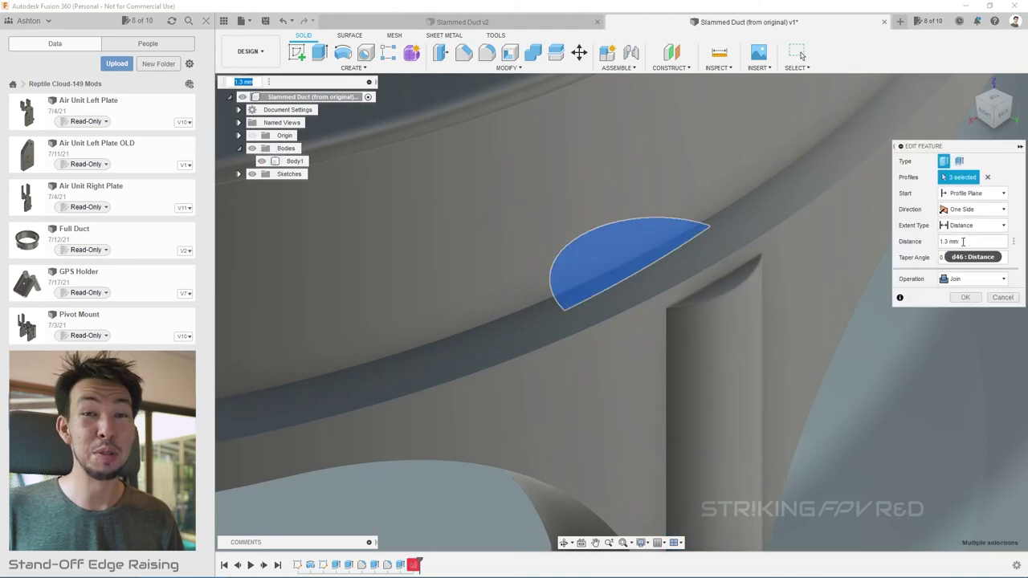
pyautogui.press('Return')
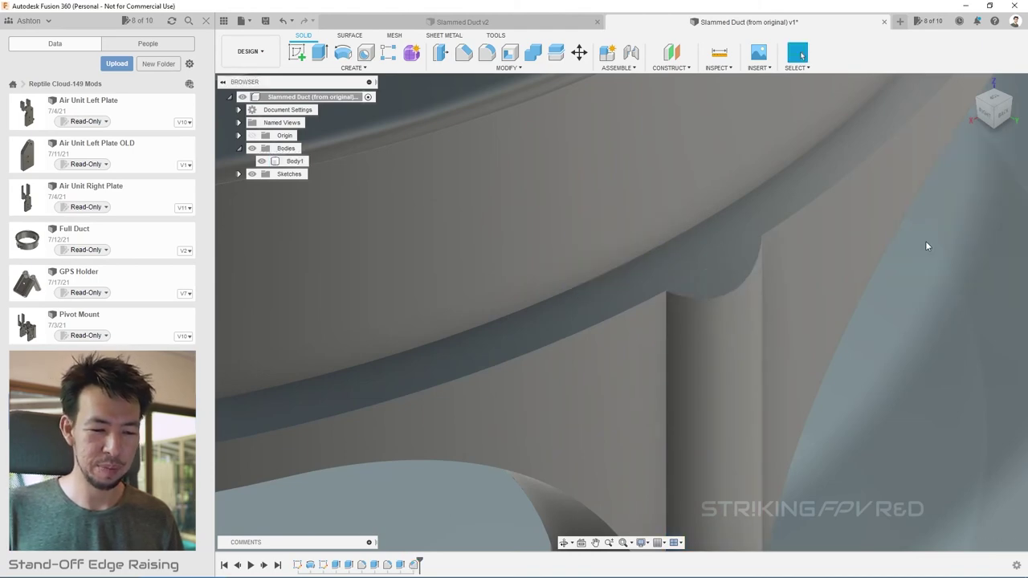
# - Cut the top faces of the three standoffs inside the duct down by 2.5 mm with Extrude
pyautogui.scroll(-5, 904, 393)
pyautogui.keyDown('shift'); pyautogui.moveTo(821, 466); pyautogui.dragTo(682, 361, button='middle'); pyautogui.keyUp('shift')
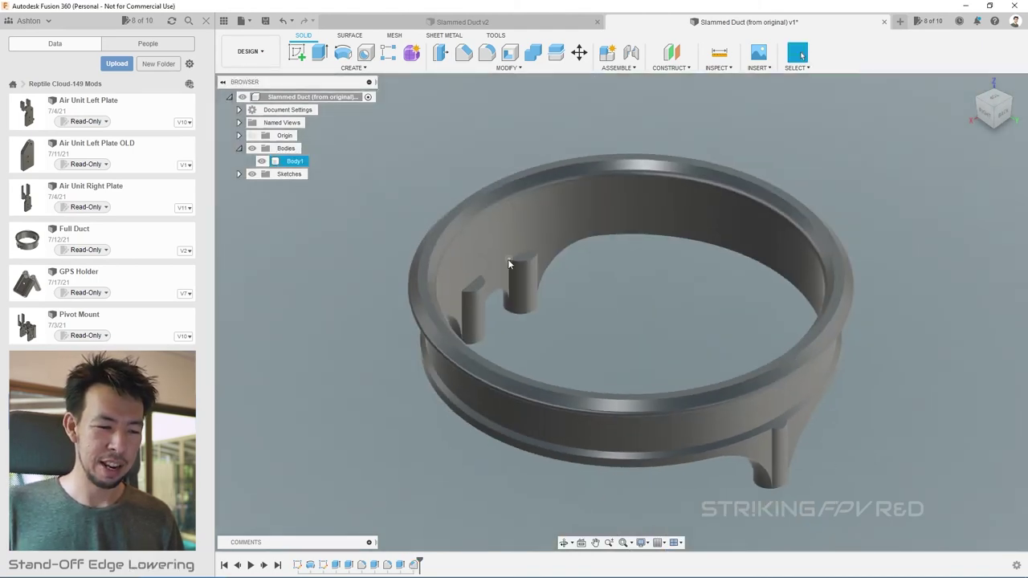
pyautogui.scroll(5, 546, 257)
pyautogui.click(546, 255)
pyautogui.keyDown('ctrl'); pyautogui.click(428, 321); pyautogui.keyUp('ctrl')
pyautogui.click(976, 96)
pyautogui.keyDown('shift'); pyautogui.moveTo(976, 96); pyautogui.dragTo(853, 242, button='middle'); pyautogui.keyUp('shift')
pyautogui.keyDown('ctrl'); pyautogui.click(853, 247); pyautogui.keyUp('ctrl')
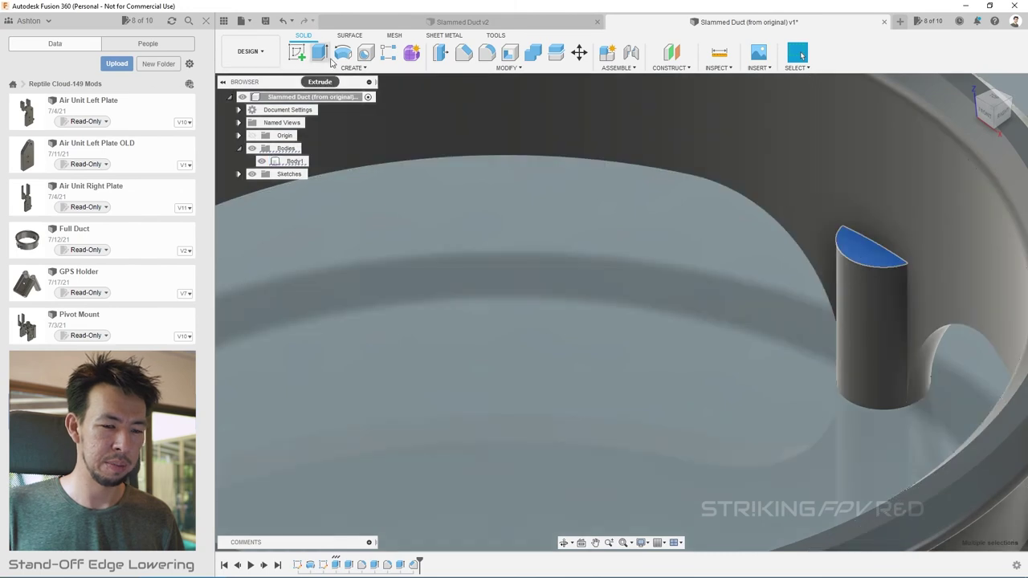
pyautogui.click(319, 52)
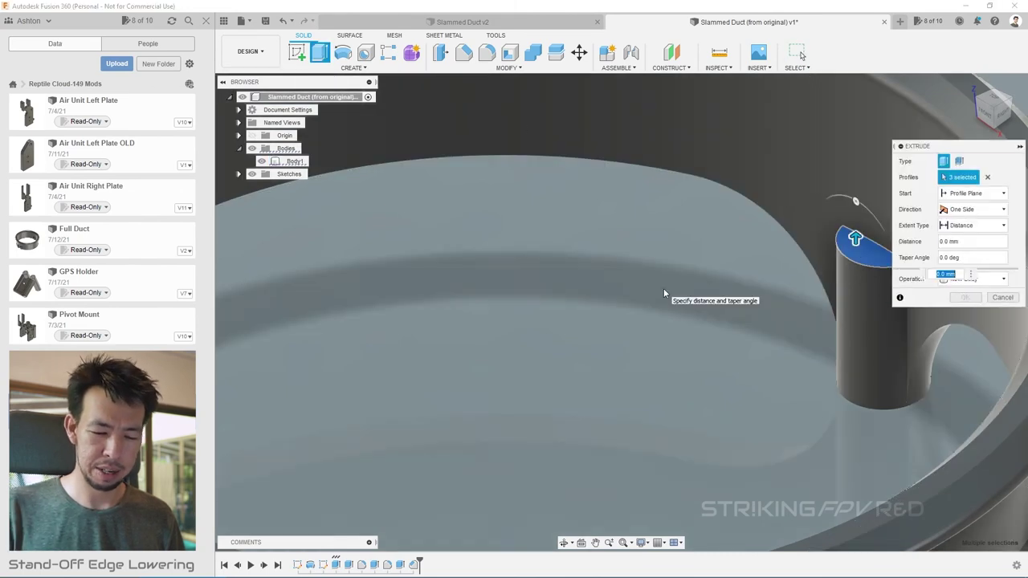
pyautogui.write('-2.5')
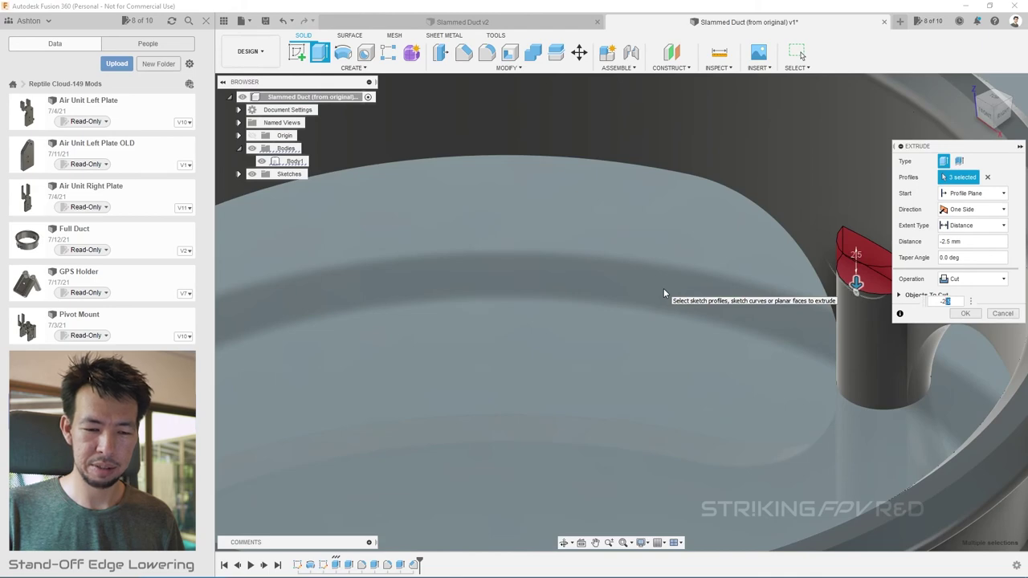
pyautogui.press('Return')
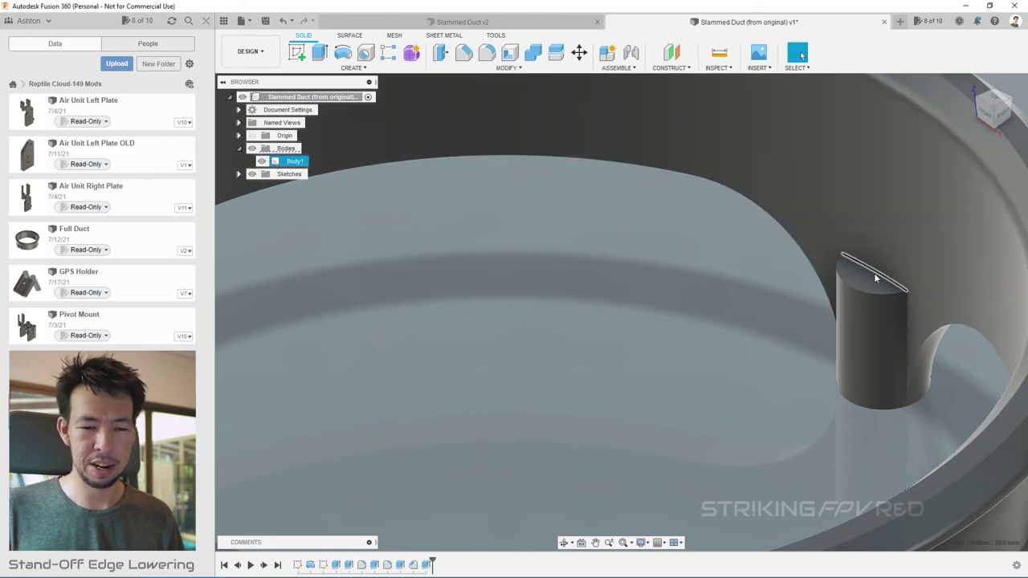
# - Chamfer the three edges where the lowered standoff tops meet the inner duct wall with an equal distance of about 2.7 mm
pyautogui.click(874, 273)
pyautogui.moveTo(1011, 102); pyautogui.dragTo(969, 188)
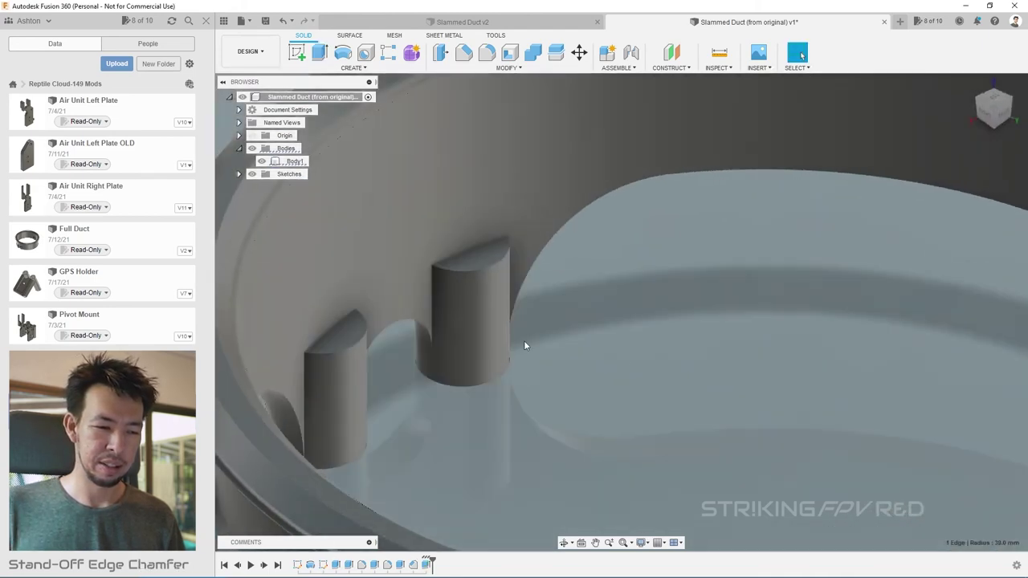
pyautogui.click(469, 247)
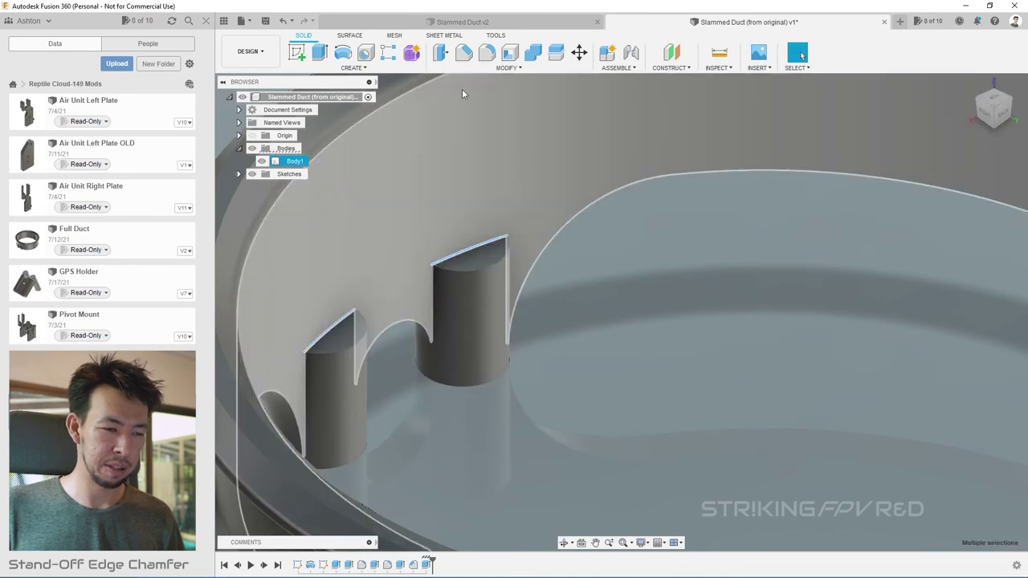
pyautogui.click(463, 53)
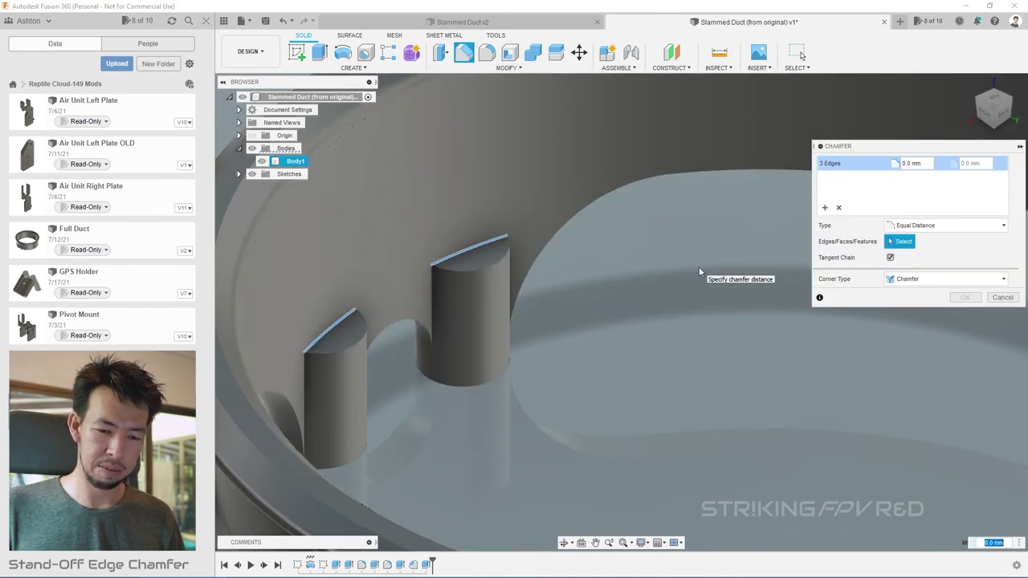
pyautogui.write('2.5')
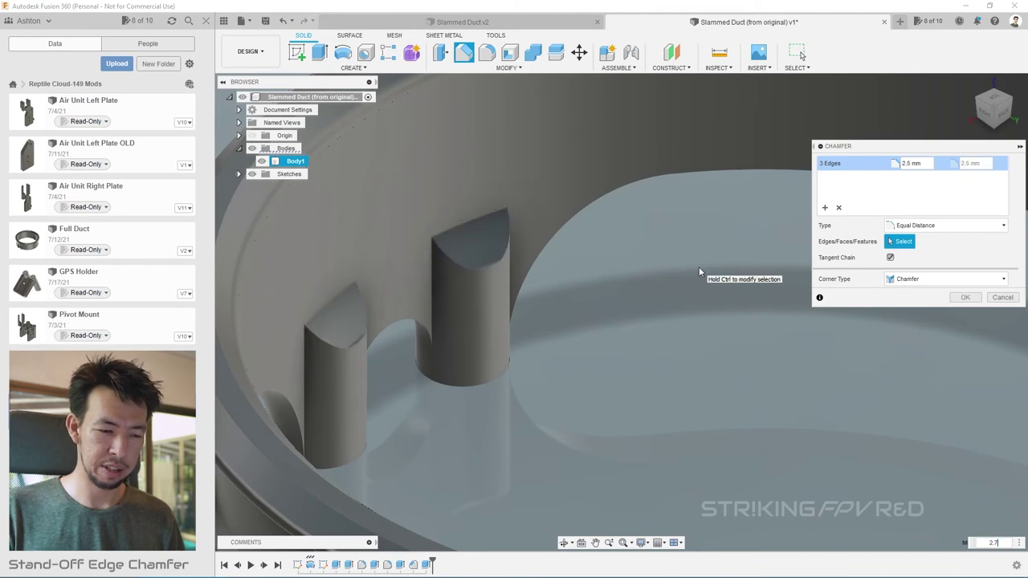
pyautogui.write('9')
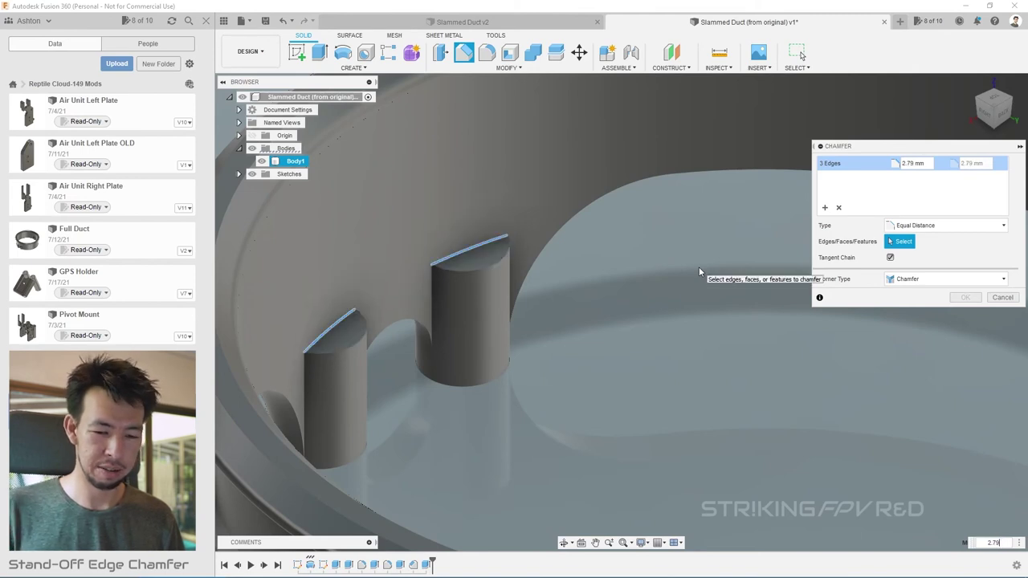
pyautogui.press('BackSpace')
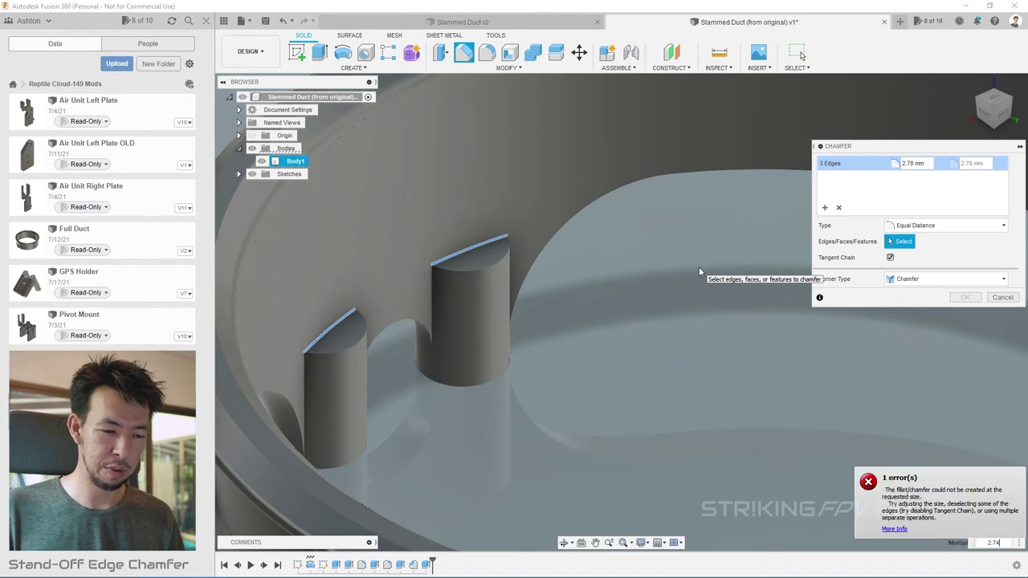
pyautogui.click(1002, 297)
pyautogui.scroll(-2, 592, 333)
pyautogui.scroll(-3, 514, 201)
pyautogui.scroll(-1, 684, 389)
pyautogui.scroll(5, 666, 369)
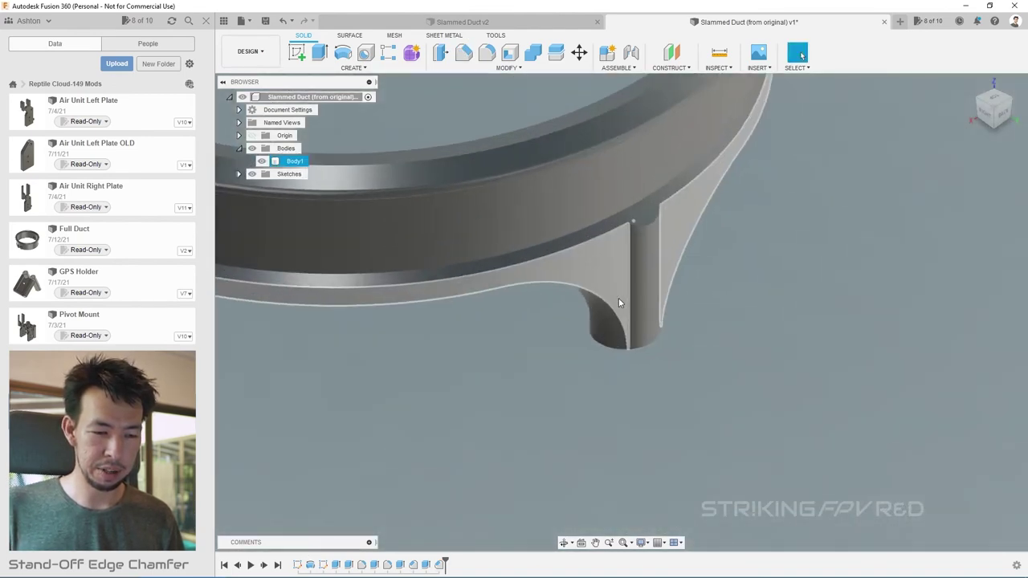
# - Fillet the six vertical edges where the three standoffs meet the outer duct wall with a 5 mm radius
pyautogui.click(629, 263)
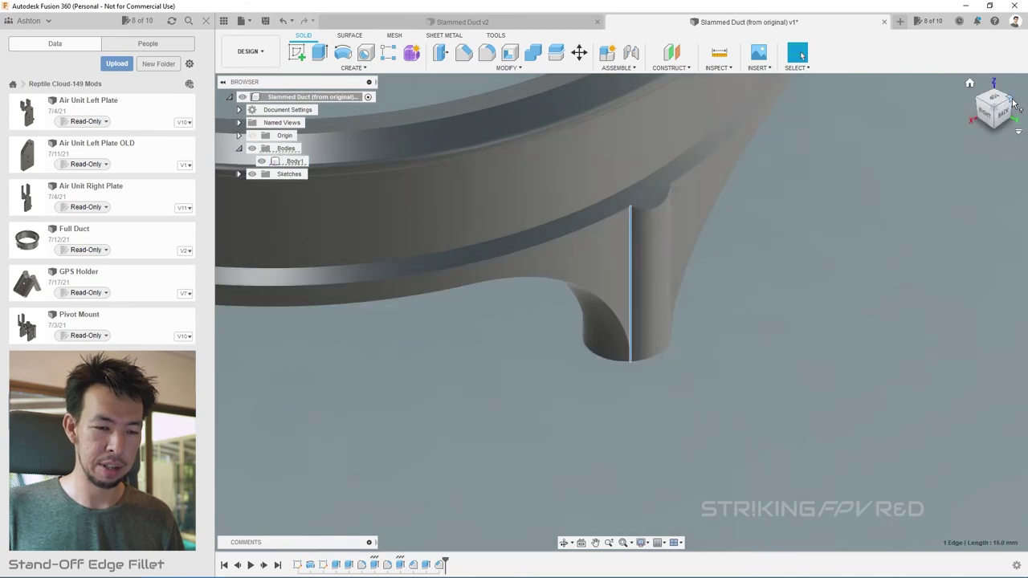
pyautogui.moveTo(629, 264)
pyautogui.keyDown('shift'); pyautogui.mouseDown(button='middle')
pyautogui.moveTo(647, 249)
pyautogui.moveTo(639, 252)
pyautogui.mouseUp(button='middle'); pyautogui.keyUp('shift')
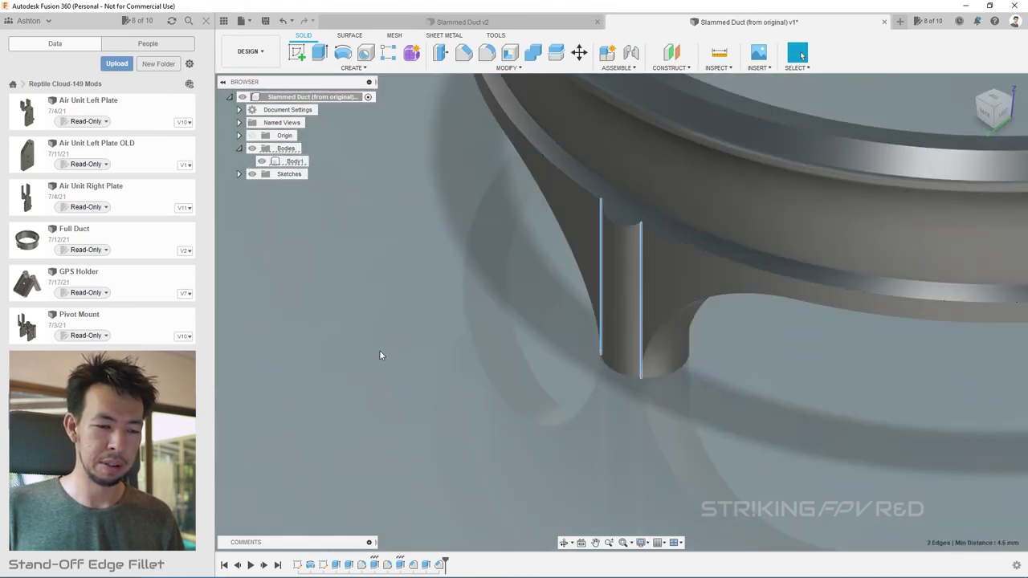
pyautogui.keyDown('shift'); pyautogui.click(640, 252); pyautogui.keyUp('shift')
pyautogui.scroll(-5, 377, 355)
pyautogui.keyDown('shift'); pyautogui.moveTo(564, 267); pyautogui.dragTo(484, 207, button='middle'); pyautogui.keyUp('shift')
pyautogui.scroll(-3, 734, 449)
pyautogui.scroll(4, 546, 361)
pyautogui.keyDown('shift'); pyautogui.moveTo(546, 363); pyautogui.dragTo(500, 340, button='middle'); pyautogui.keyUp('shift')
pyautogui.keyDown('shift'); pyautogui.click(499, 340); pyautogui.keyUp('shift')
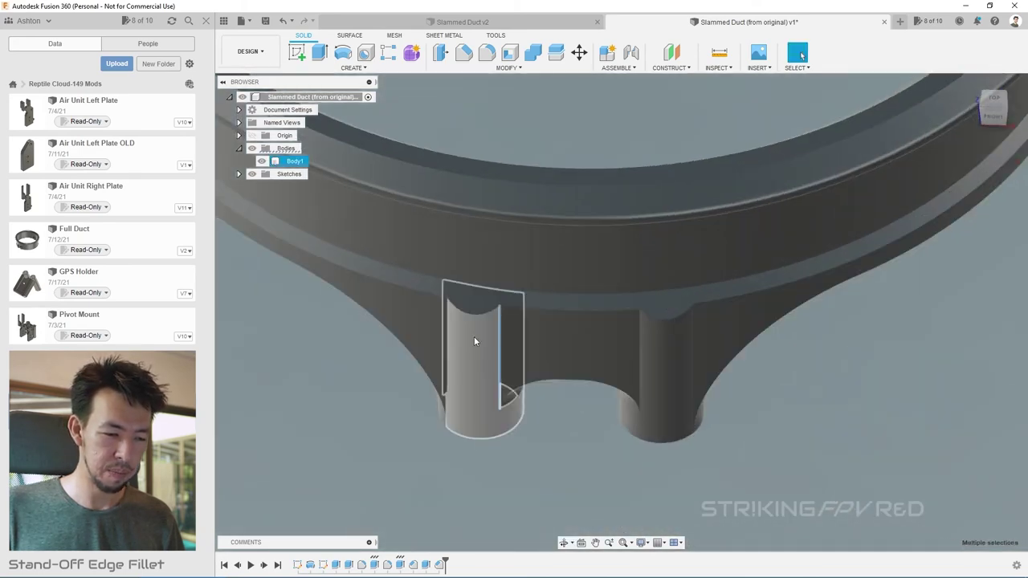
pyautogui.keyDown('shift'); pyautogui.click(447, 338); pyautogui.keyUp('shift')
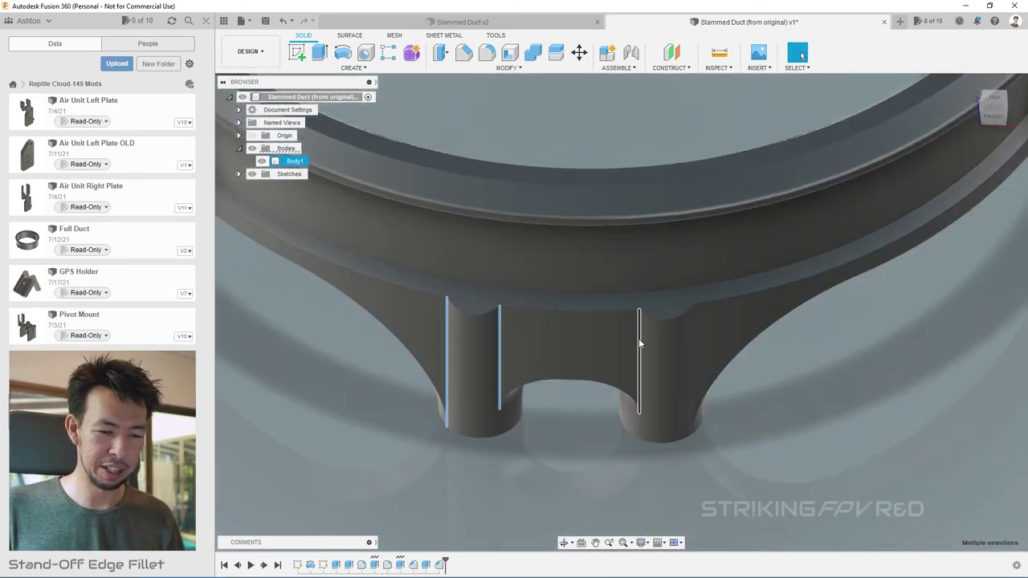
pyautogui.keyDown('shift'); pyautogui.click(639, 338); pyautogui.keyUp('shift')
pyautogui.keyDown('shift'); pyautogui.click(693, 335); pyautogui.keyUp('shift')
pyautogui.keyDown('shift'); pyautogui.moveTo(693, 336); pyautogui.dragTo(722, 224, button='middle'); pyautogui.keyUp('shift')
pyautogui.scroll(-5, 946, 191)
pyautogui.press('f')
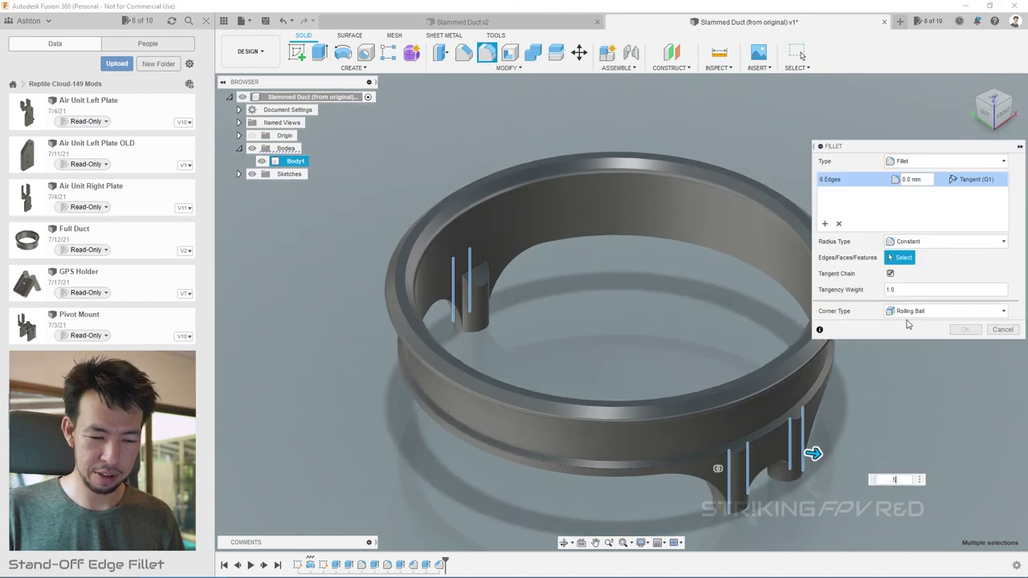
pyautogui.write('5')
pyautogui.press('Return')
# - Fillet the six vertical edges where the three standoffs meet the inner duct wall with a 5 mm radius
pyautogui.keyDown('shift'); pyautogui.moveTo(905, 319); pyautogui.dragTo(654, 403, button='middle'); pyautogui.keyUp('shift')
pyautogui.scroll(-2, 654, 403)
pyautogui.scroll(6, 734, 405)
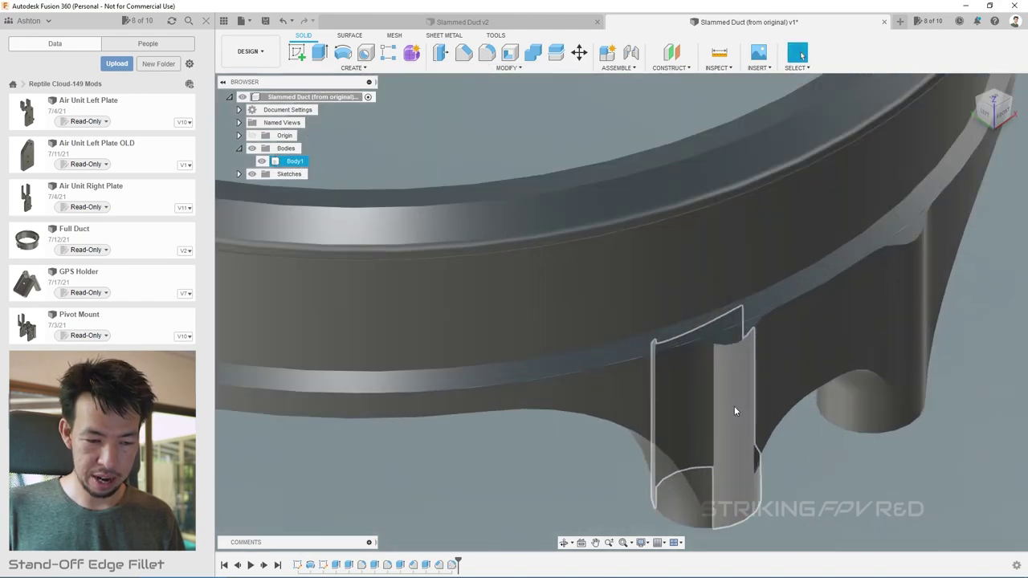
pyautogui.scroll(-3, 893, 383)
pyautogui.keyDown('shift'); pyautogui.moveTo(893, 383); pyautogui.dragTo(828, 516, button='middle'); pyautogui.keyUp('shift')
pyautogui.scroll(5, 507, 311)
pyautogui.click(522, 332)
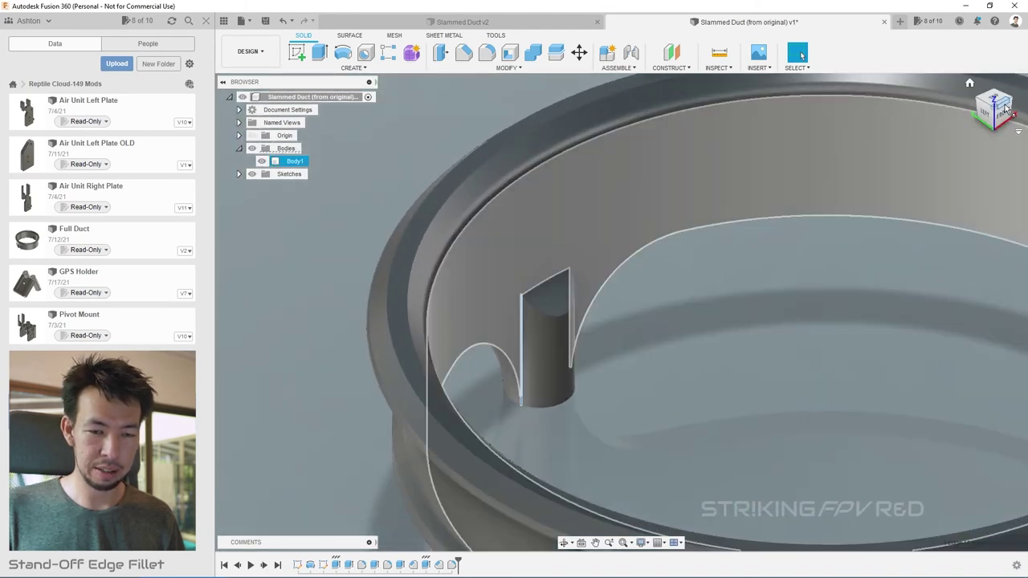
pyautogui.keyDown('shift'); pyautogui.moveTo(1014, 101); pyautogui.dragTo(590, 255, button='middle'); pyautogui.keyUp('shift')
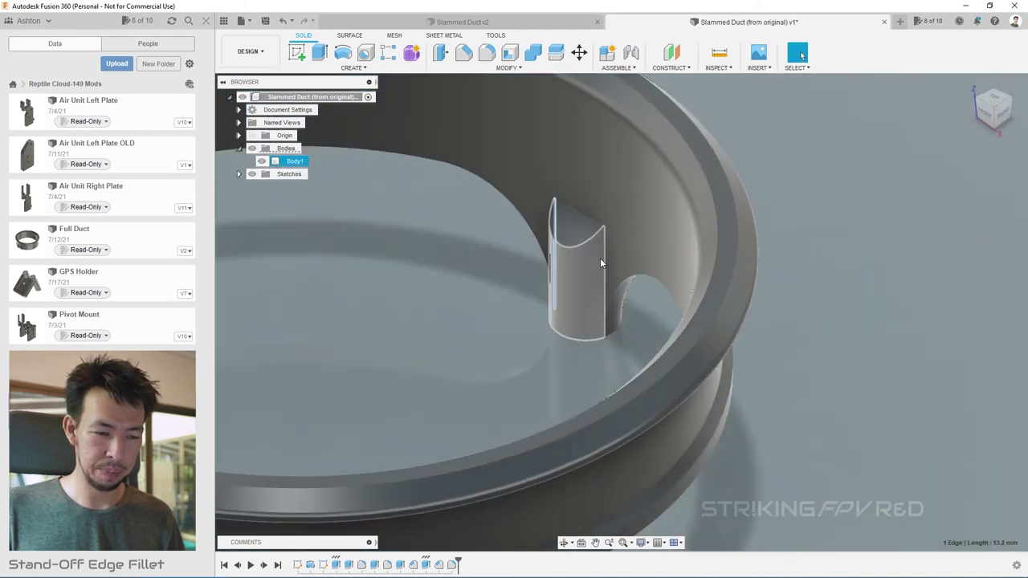
pyautogui.keyDown('ctrl'); pyautogui.click(603, 259); pyautogui.keyUp('ctrl')
pyautogui.keyDown('shift'); pyautogui.moveTo(1010, 100); pyautogui.dragTo(834, 462, button='middle'); pyautogui.keyUp('shift')
pyautogui.scroll(5, 538, 198)
pyautogui.keyDown('ctrl'); pyautogui.click(538, 198); pyautogui.keyUp('ctrl')
pyautogui.scroll(-5, 538, 199)
pyautogui.scroll(5, 419, 265)
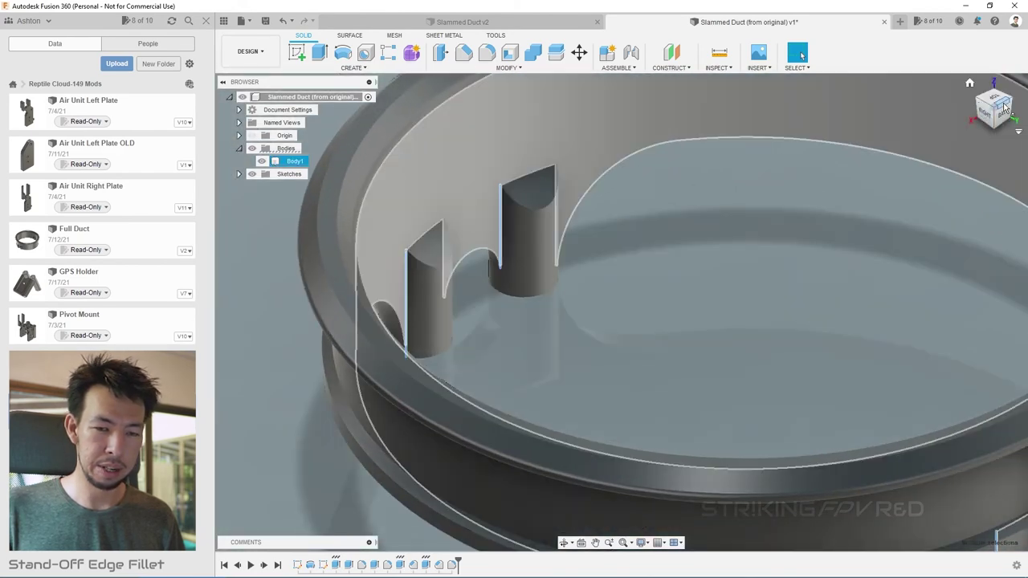
pyautogui.moveTo(1012, 101); pyautogui.dragTo(686, 288)
pyautogui.keyDown('ctrl'); pyautogui.click(686, 288); pyautogui.keyUp('ctrl')
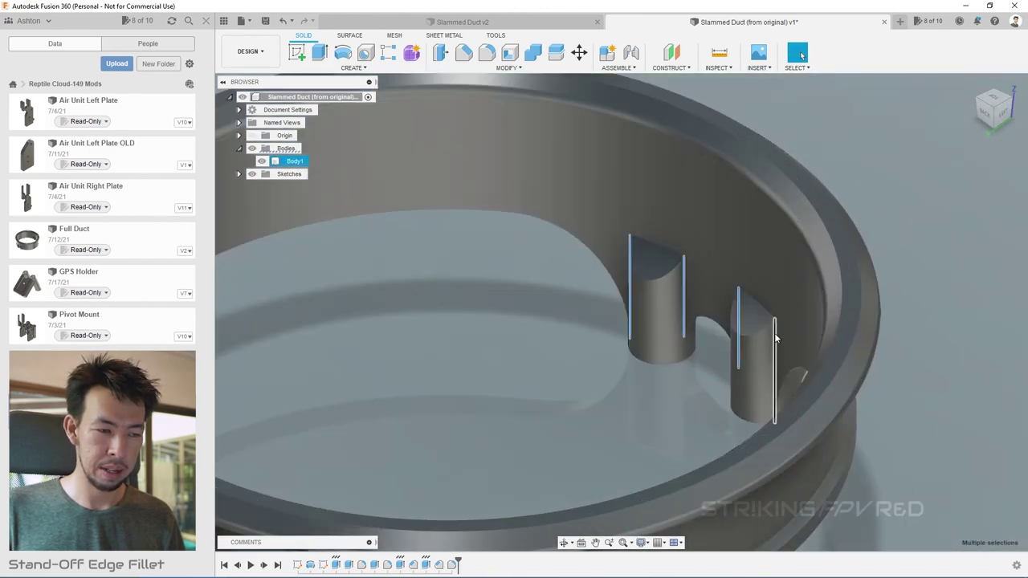
pyautogui.keyDown('ctrl'); pyautogui.click(775, 338); pyautogui.keyUp('ctrl')
pyautogui.click(487, 54)
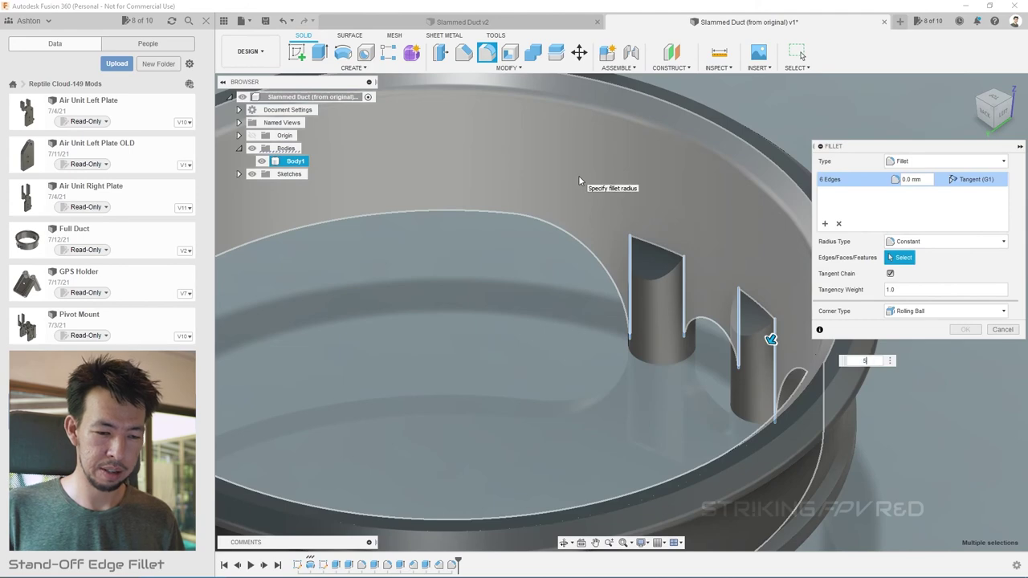
pyautogui.write('5')
pyautogui.press('Return')
# - Check the finished duct from several sides and save the design as a new version
pyautogui.keyDown('shift'); pyautogui.moveTo(711, 286); pyautogui.dragTo(844, 160, button='middle'); pyautogui.keyUp('shift')
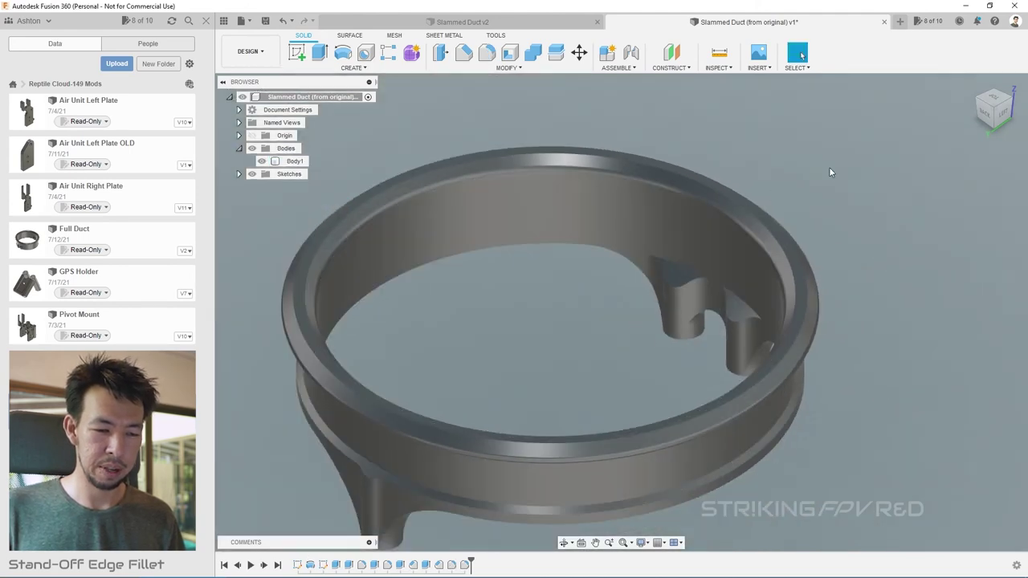
pyautogui.scroll(-3, 845, 155)
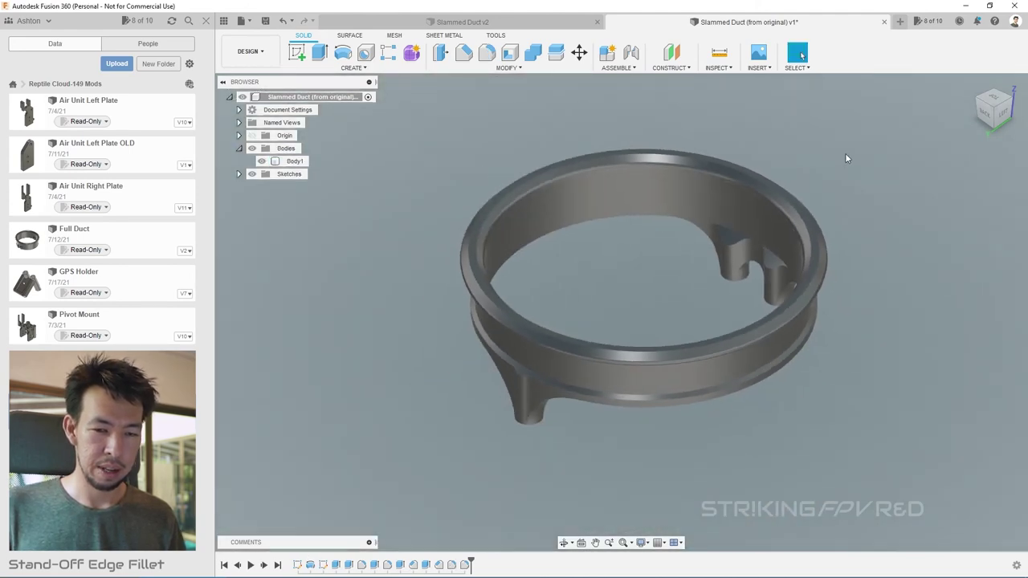
pyautogui.click(979, 99)
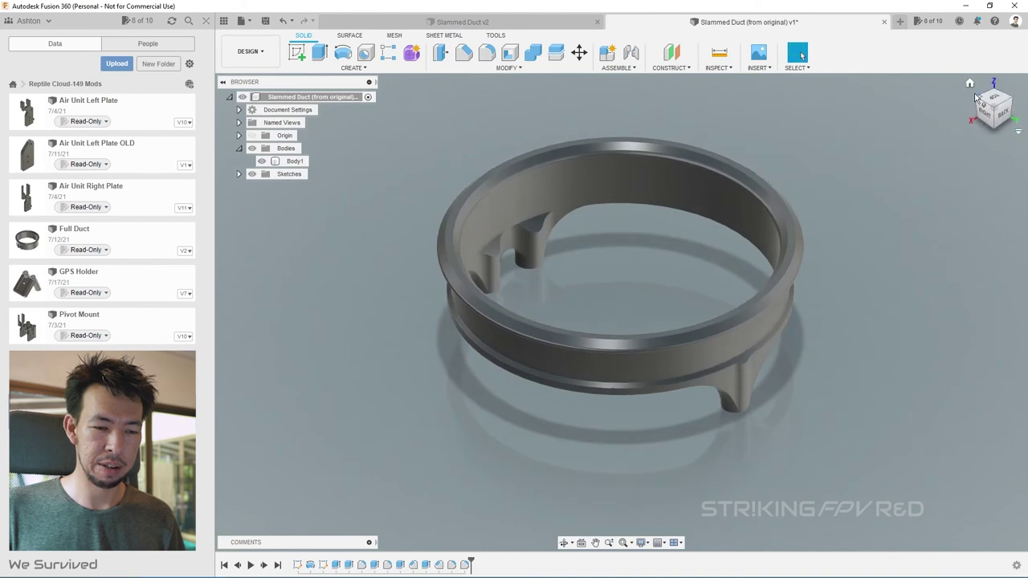
pyautogui.click(975, 96)
pyautogui.click(625, 543)
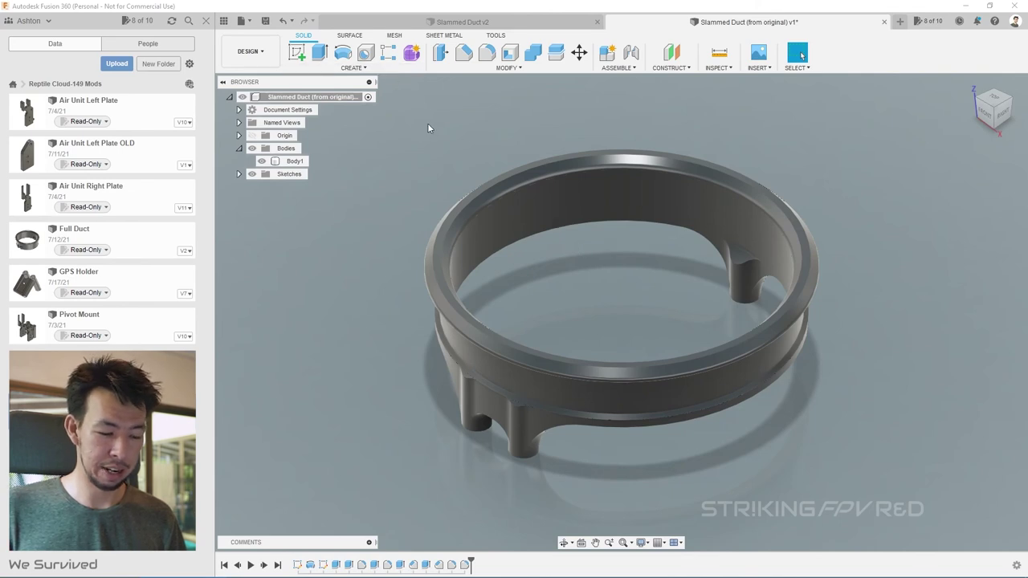
pyautogui.hotkey('ctrl', 's')
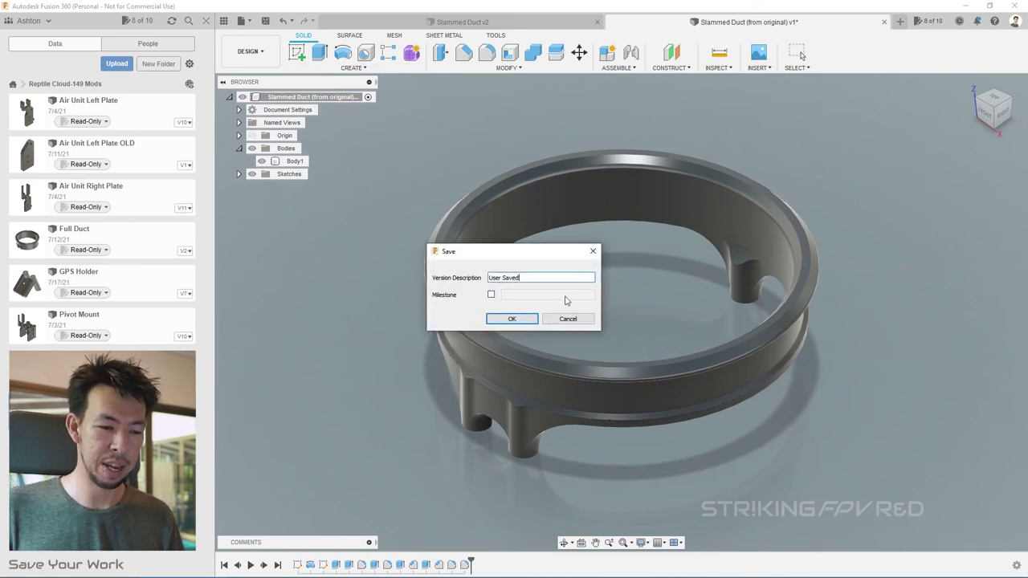
pyautogui.click(512, 319)
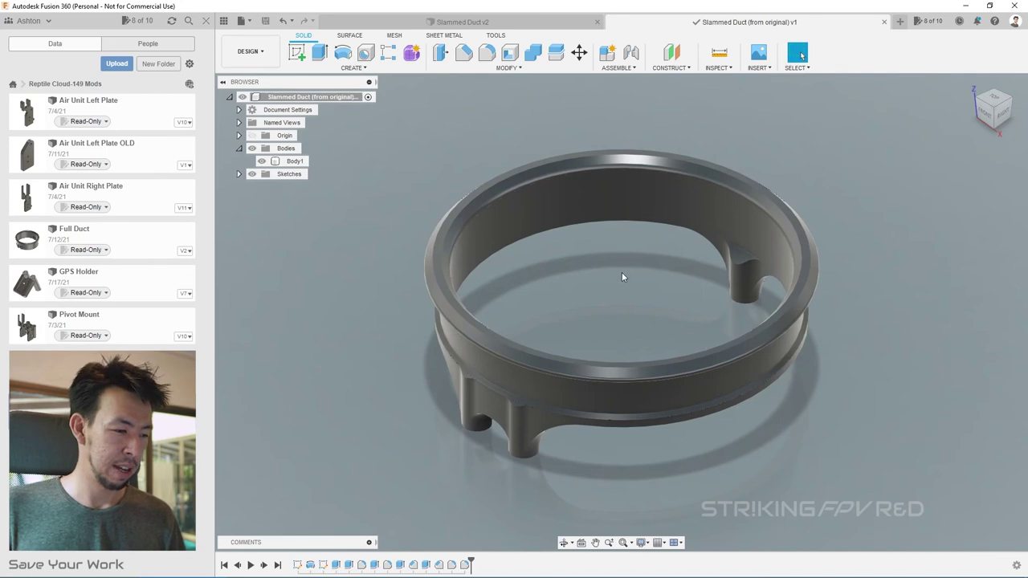
# - Export Body1 as a high-refinement binary STL in millimetres named Slammed Duct (from original) in the Reptile Cloud-149 Mods folder
pyautogui.rightClick(283, 162)
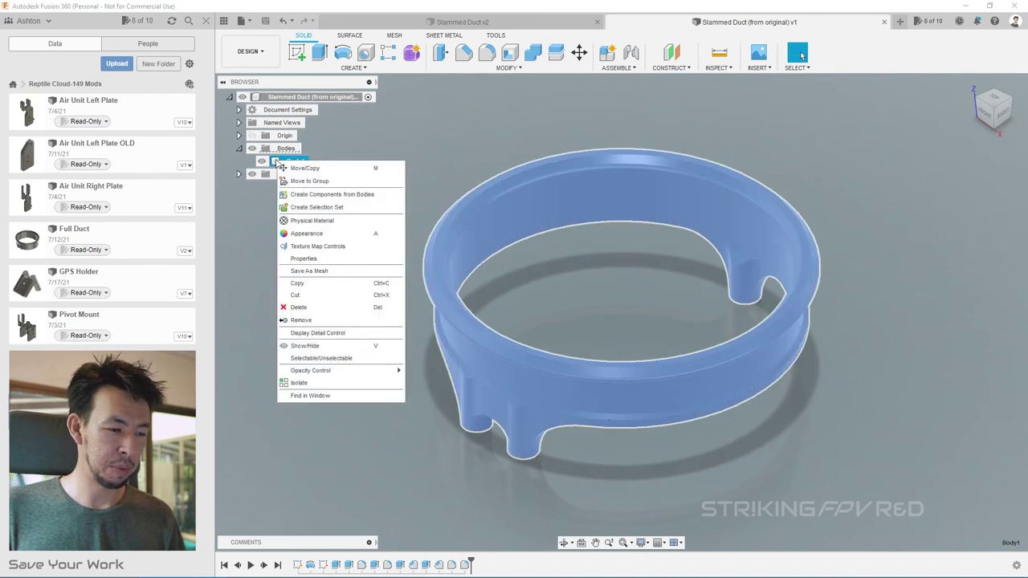
pyautogui.click(318, 272)
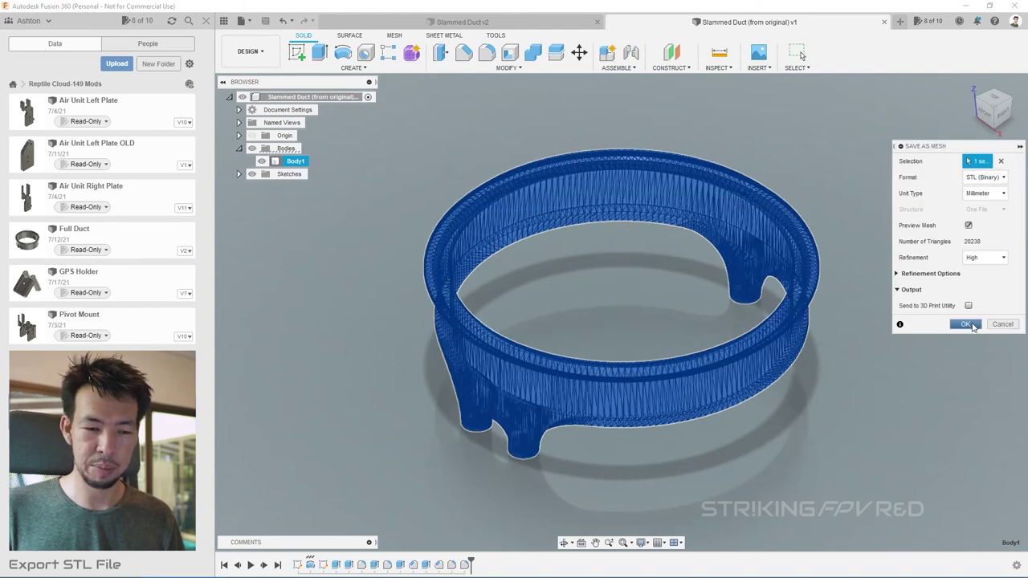
pyautogui.click(965, 323)
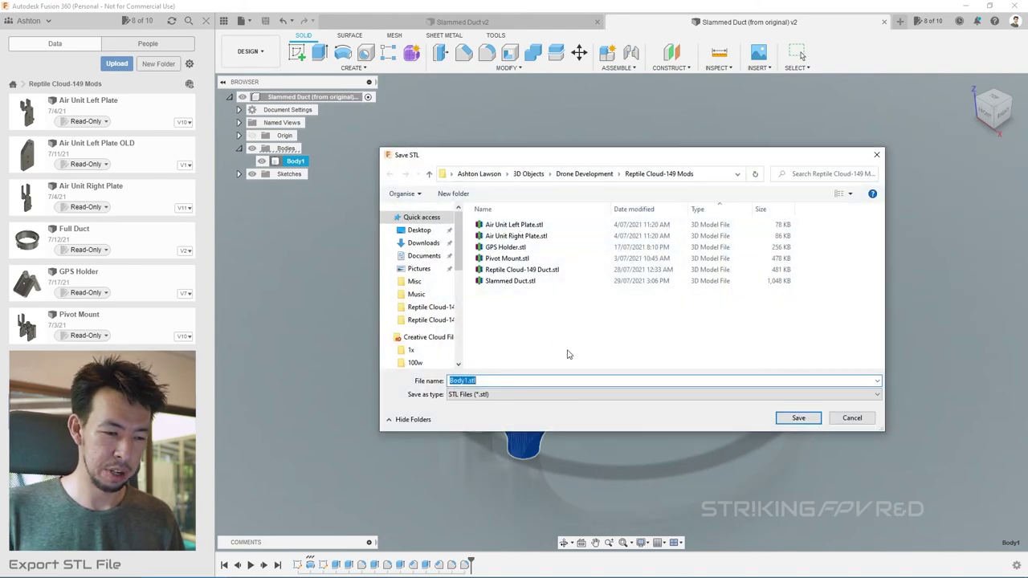
pyautogui.write('Slammed Duct (from or')
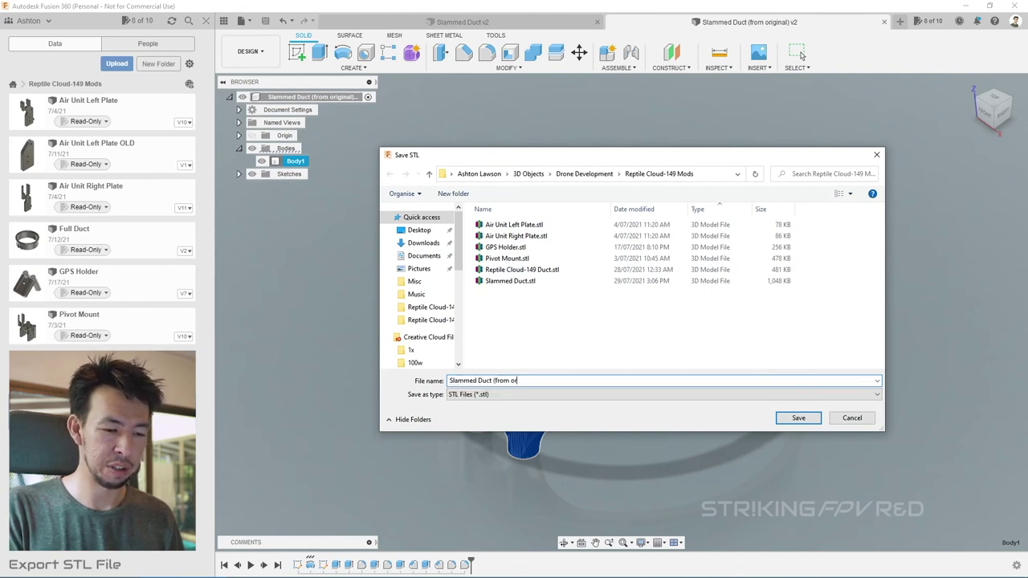
pyautogui.press('Return')
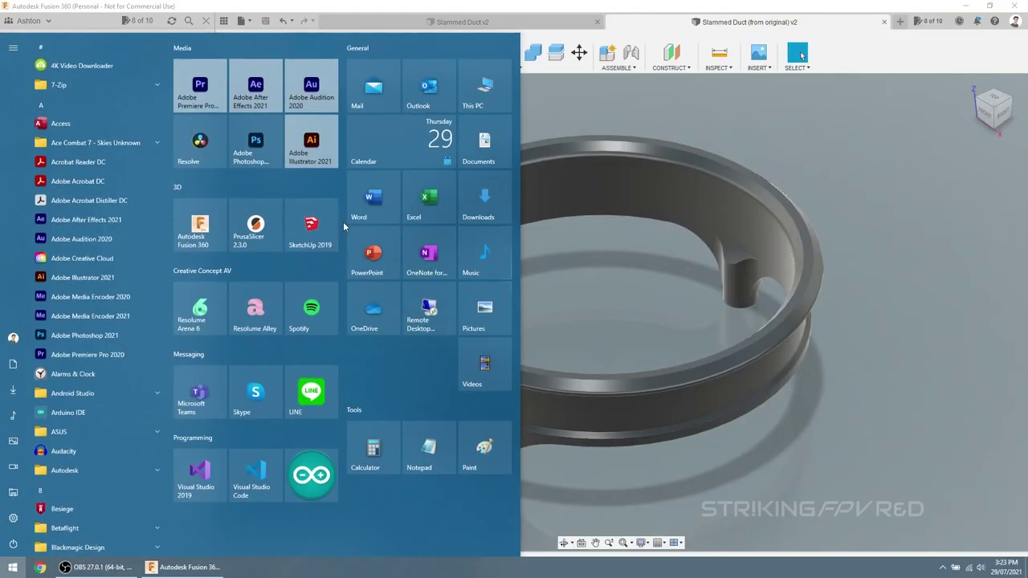
# - Switch to PrusaSlicer and import Slammed Duct.stl onto the print bed
pyautogui.click(255, 225)
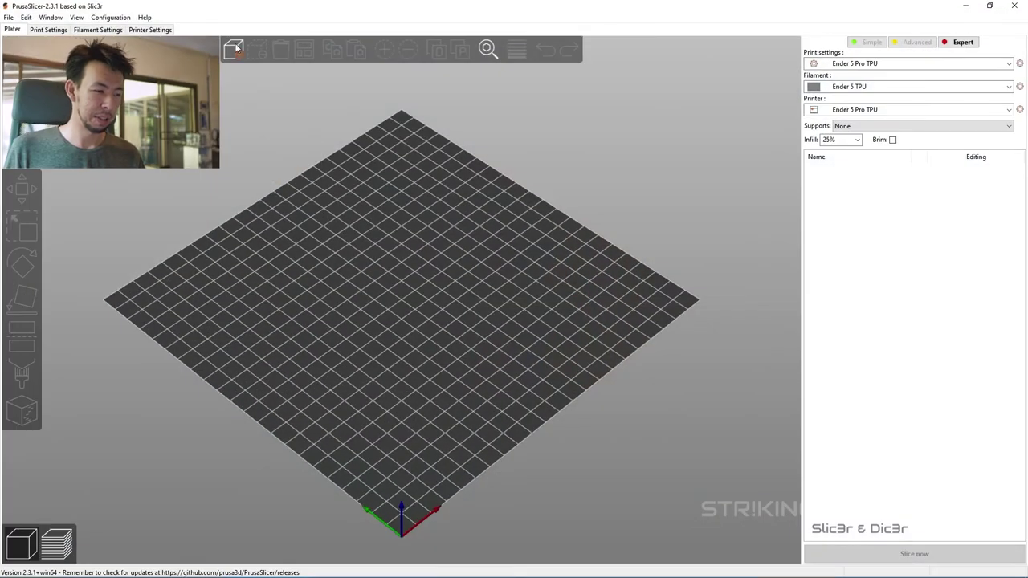
pyautogui.click(233, 48)
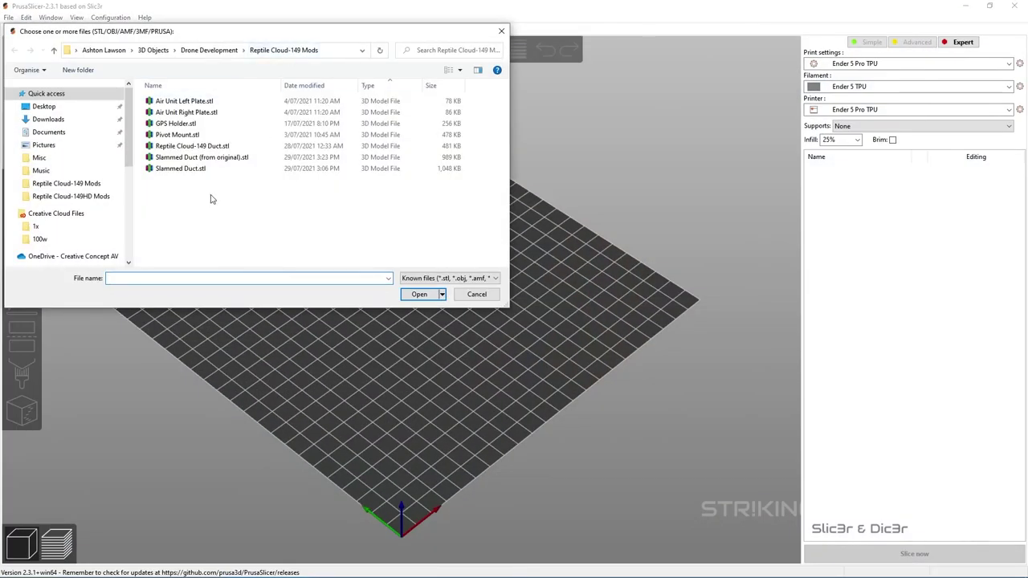
pyautogui.click(183, 169)
pyautogui.doubleClick(183, 169)
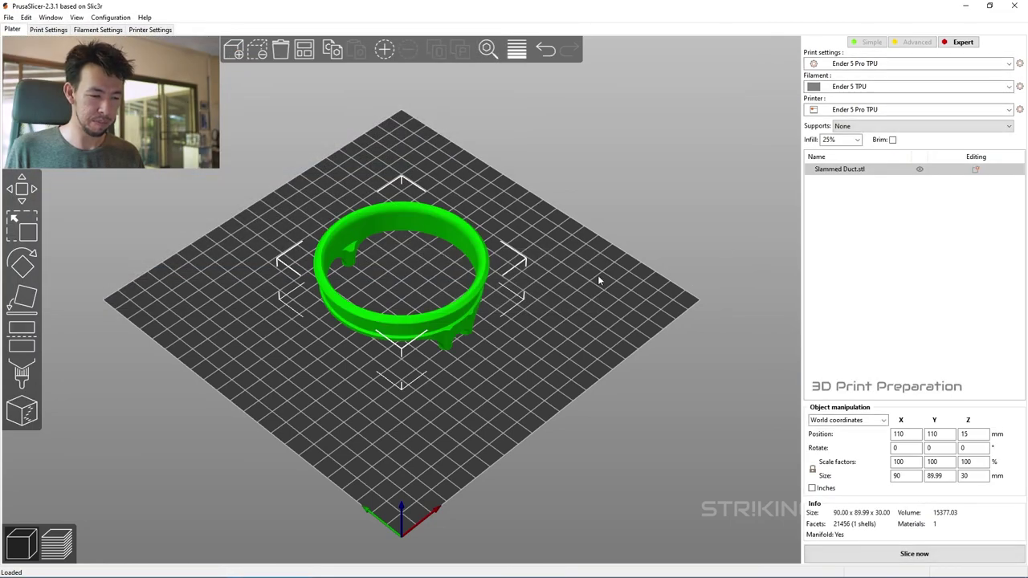
# - Place the duct on its flat ring face so the three standoffs point upwards from the bed
pyautogui.moveTo(597, 275); pyautogui.dragTo(590, 262)
pyautogui.scroll(-2, 320, 233)
pyautogui.scroll(3, 377, 239)
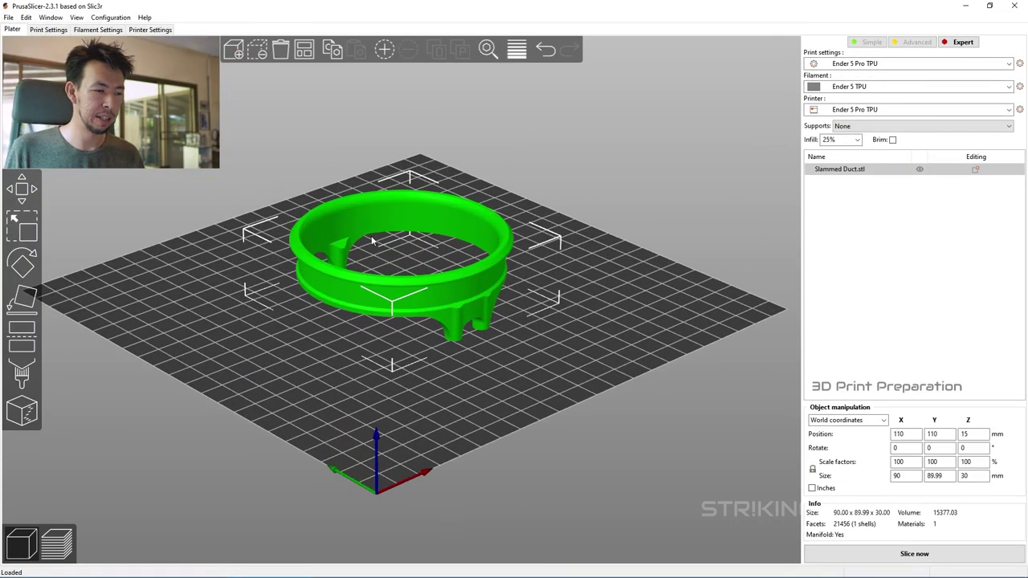
pyautogui.scroll(1, 377, 238)
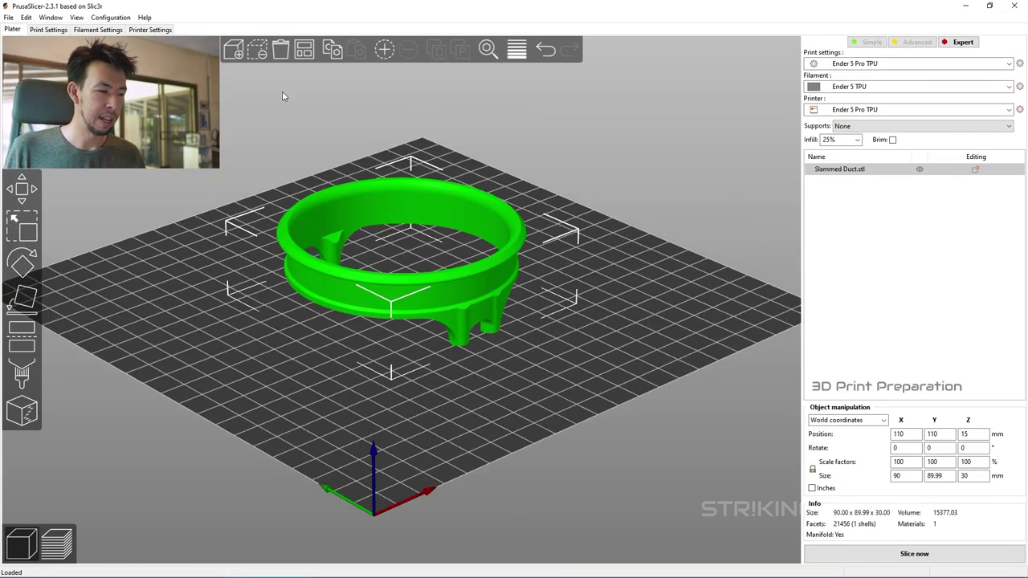
pyautogui.click(26, 299)
pyautogui.click(428, 248)
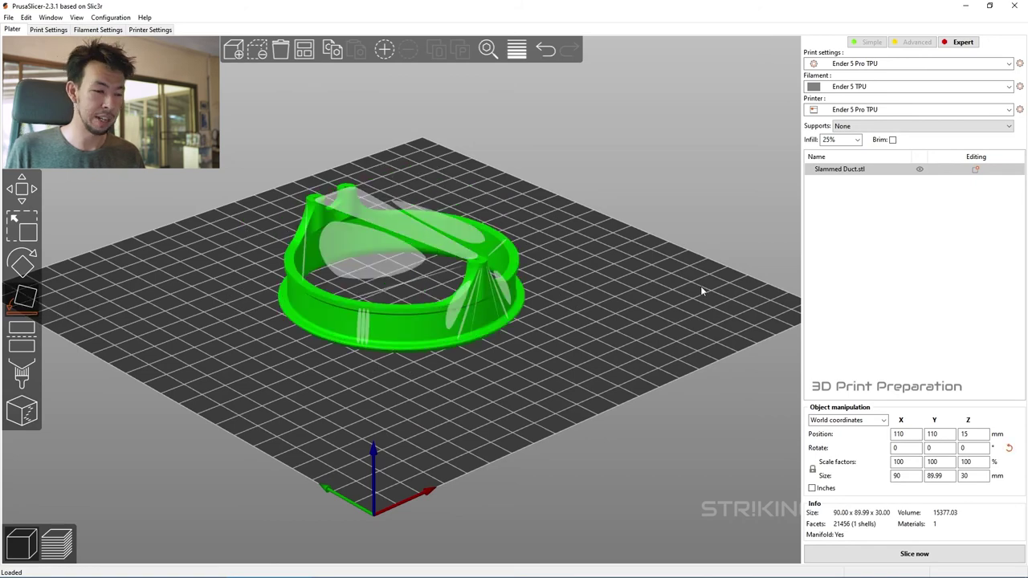
pyautogui.click(605, 330)
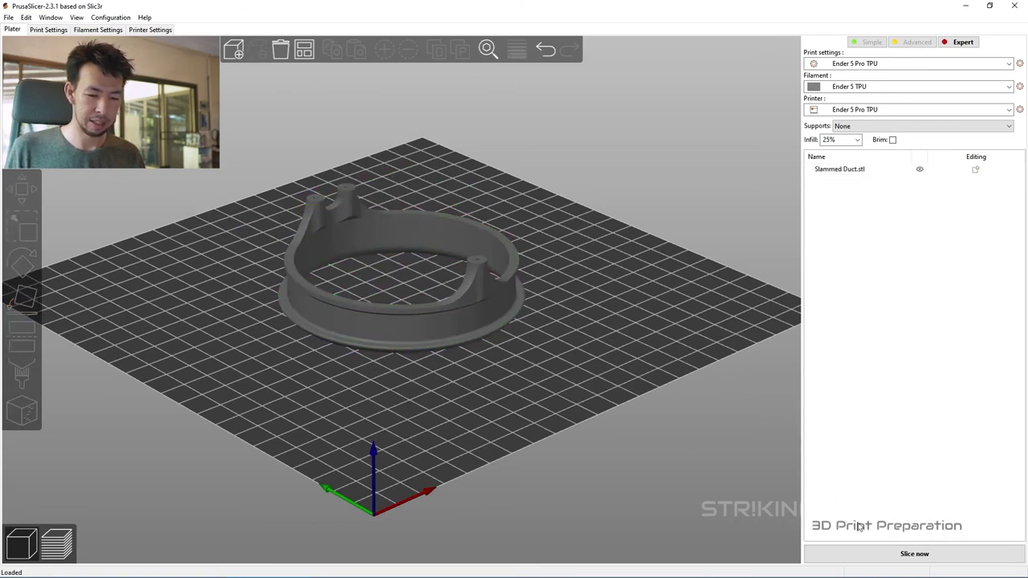
# - Slice the duct and view the sliced model up close in the preview
pyautogui.click(885, 552)
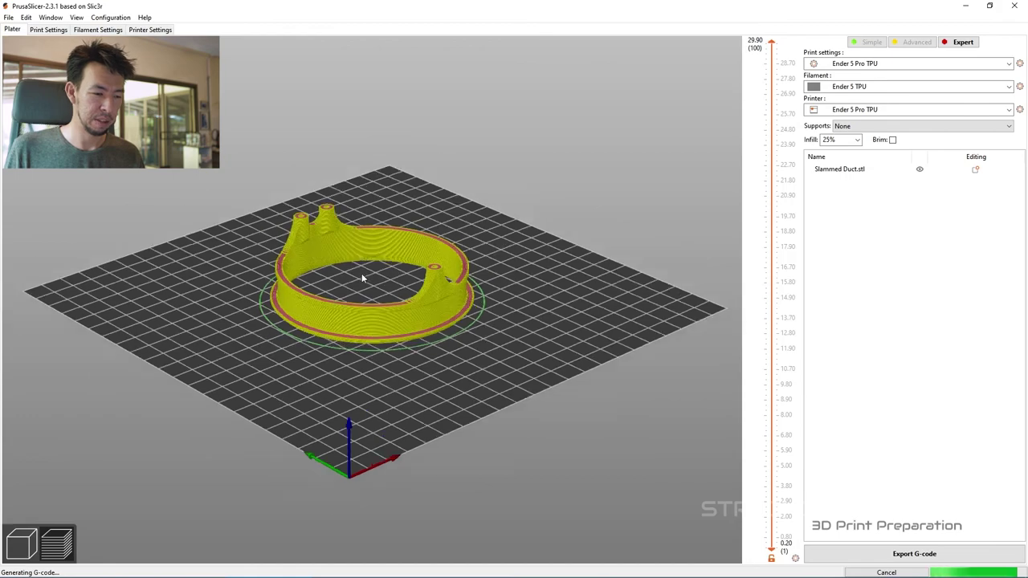
pyautogui.scroll(5, 363, 278)
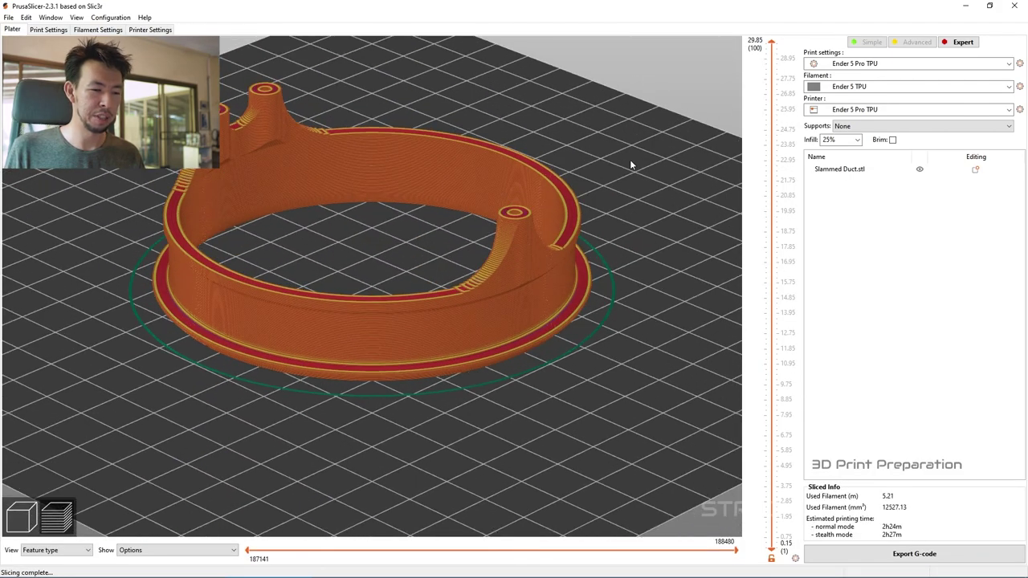
pyautogui.moveTo(630, 165); pyautogui.dragTo(635, 191, button='middle')
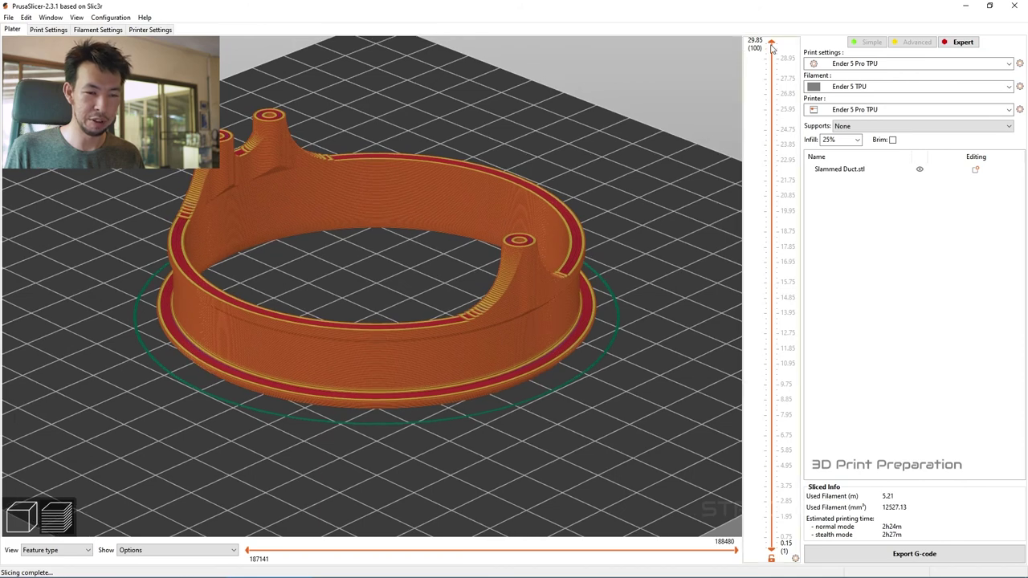
# - Inspect the sliced duct's layer build-up from the first layer at 0.15 mm up to 13.35 mm
pyautogui.moveTo(769, 46); pyautogui.dragTo(748, 550)
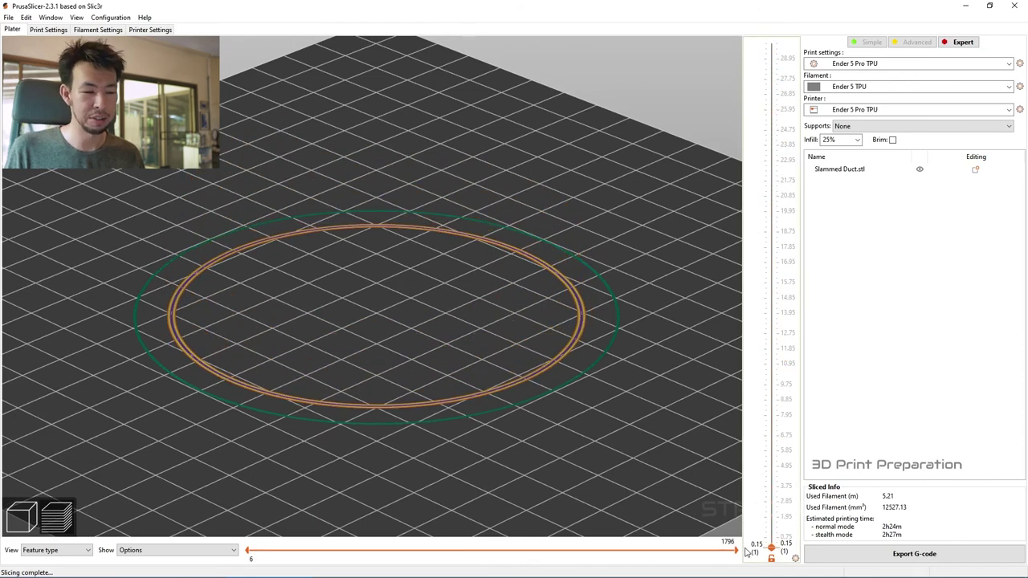
pyautogui.scroll(2, 745, 551)
pyautogui.scroll(3, 730, 542)
pyautogui.scroll(4, 700, 519)
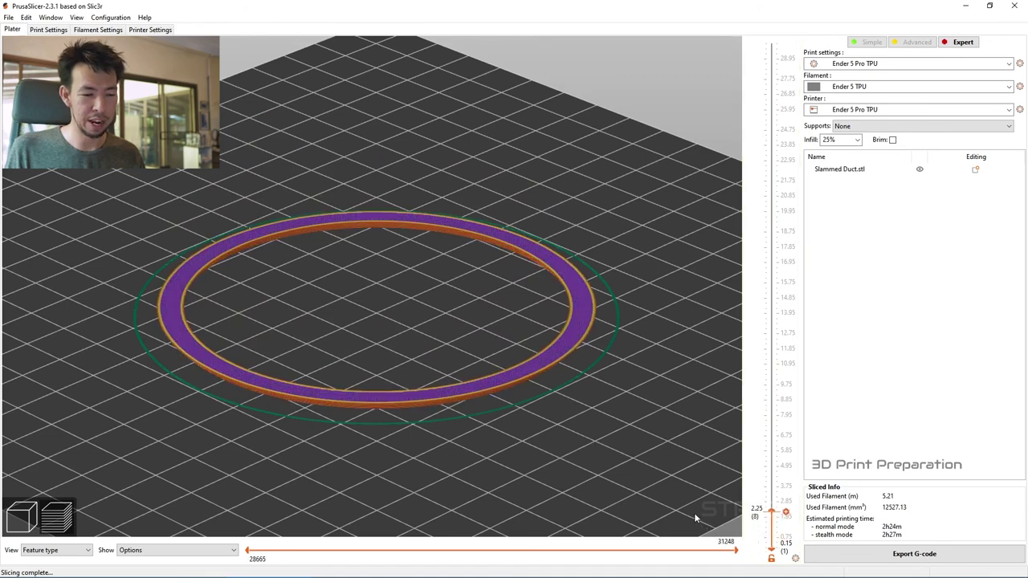
pyautogui.scroll(7, 695, 498)
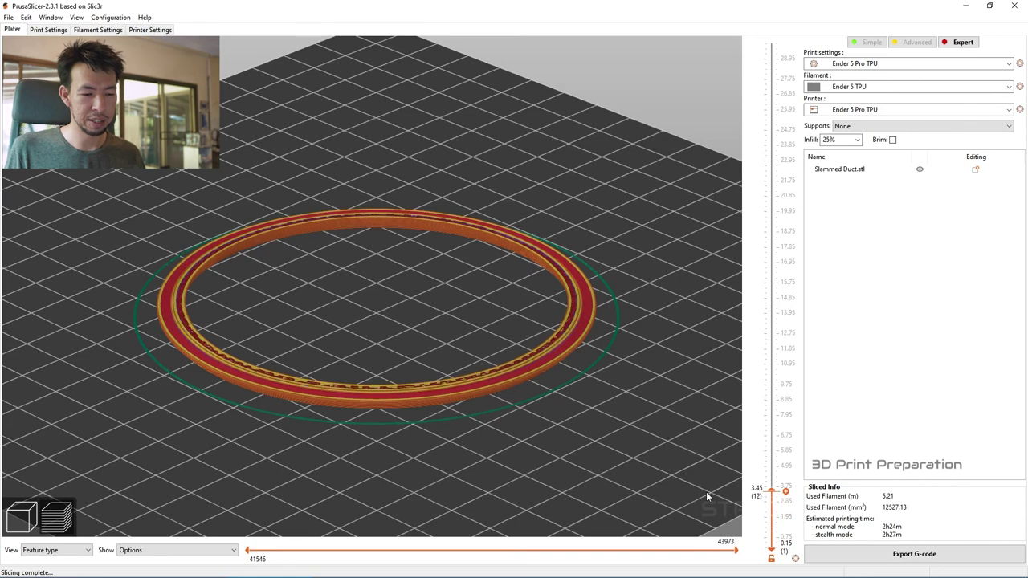
pyautogui.moveTo(743, 474); pyautogui.dragTo(773, 325)
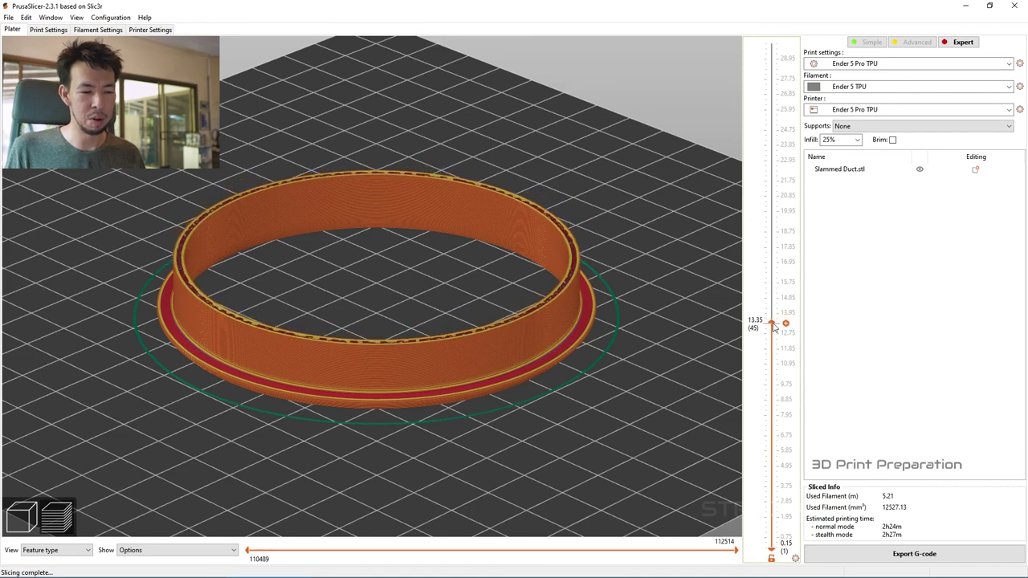
# - Show the layers up to 16.95 mm and examine the rim up close where a standoff begins
pyautogui.moveTo(773, 326); pyautogui.dragTo(738, 267)
pyautogui.scroll(3, 535, 305)
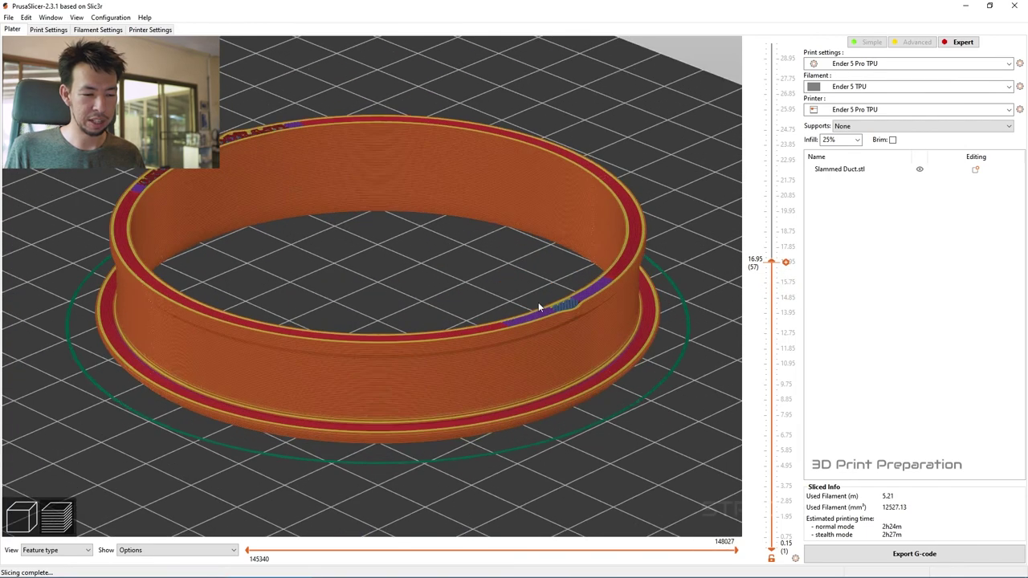
pyautogui.scroll(8, 538, 302)
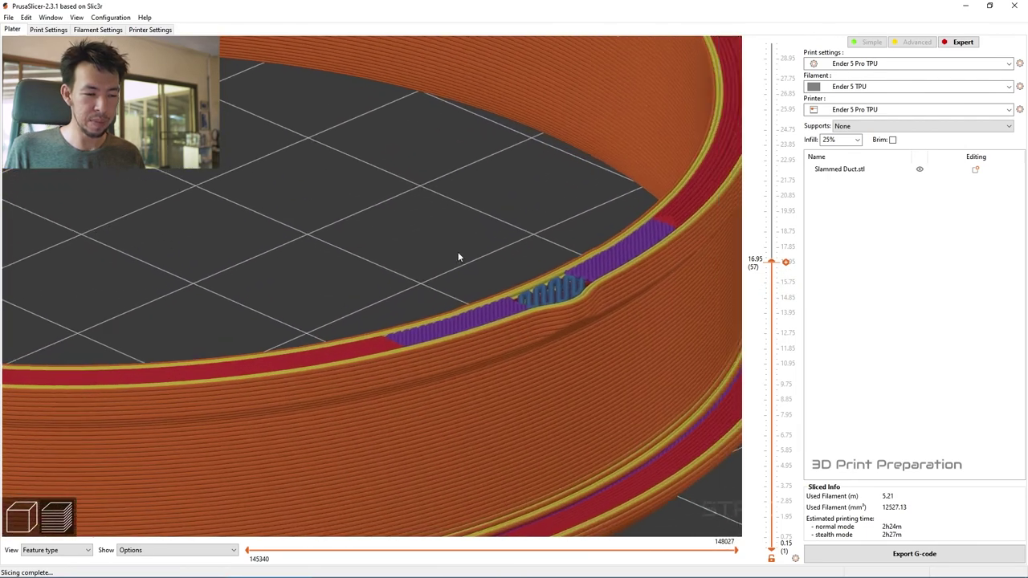
pyautogui.scroll(2, 743, 255)
# - Restore the layer preview to the full 29.85 mm height and examine the finished standoff and whole duct
pyautogui.moveTo(773, 264); pyautogui.dragTo(773, 40)
pyautogui.moveTo(641, 161); pyautogui.dragTo(541, 271, button='middle')
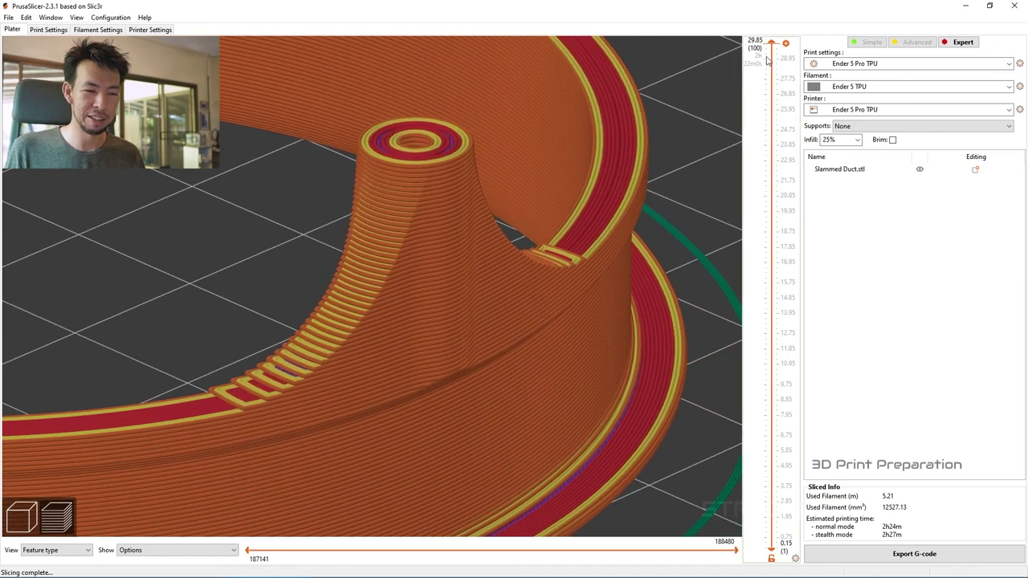
pyautogui.moveTo(769, 46)
pyautogui.mouseDown()
pyautogui.moveTo(773, 251)
pyautogui.moveTo(769, 41)
pyautogui.mouseUp()
pyautogui.scroll(-5, 639, 347)
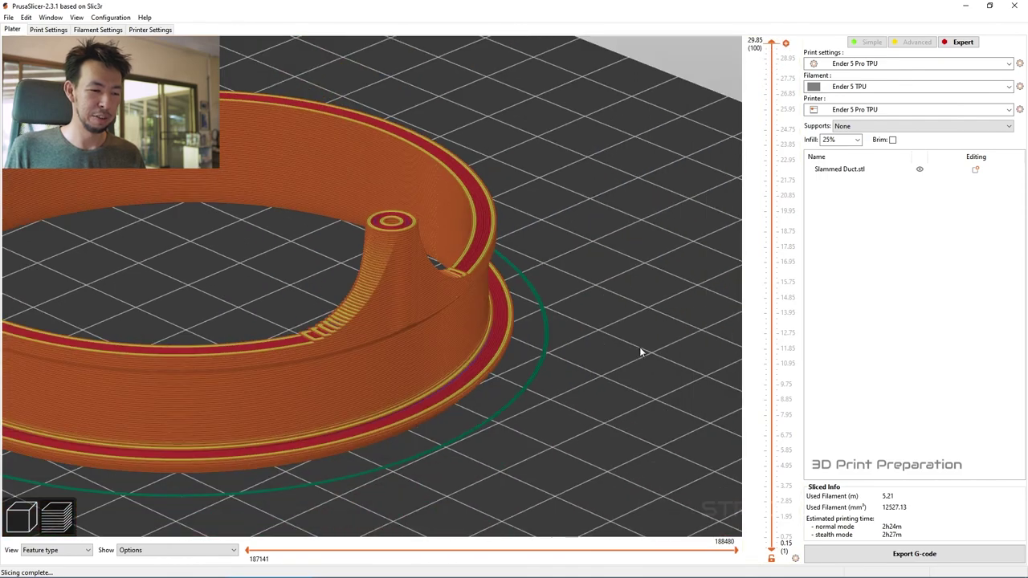
pyautogui.scroll(3, 630, 317)
pyautogui.scroll(2, 549, 246)
pyautogui.scroll(-5, 532, 245)
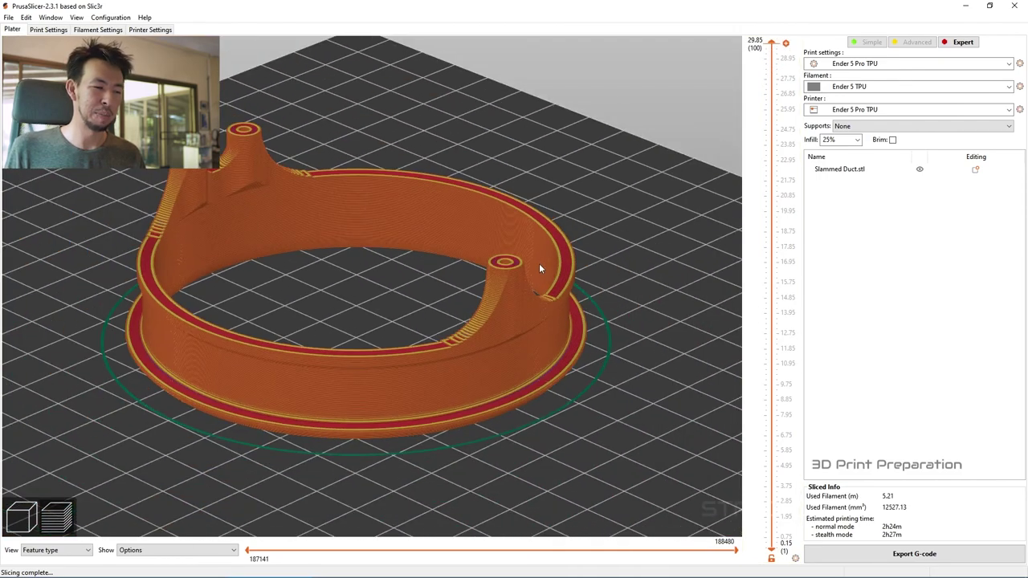
# - Export the sliced duct's G-code as Slammed Duct.gcode in the Reptile Cloud-149 Mods folder
pyautogui.moveTo(533, 245); pyautogui.dragTo(564, 244)
pyautogui.scroll(4, 481, 277)
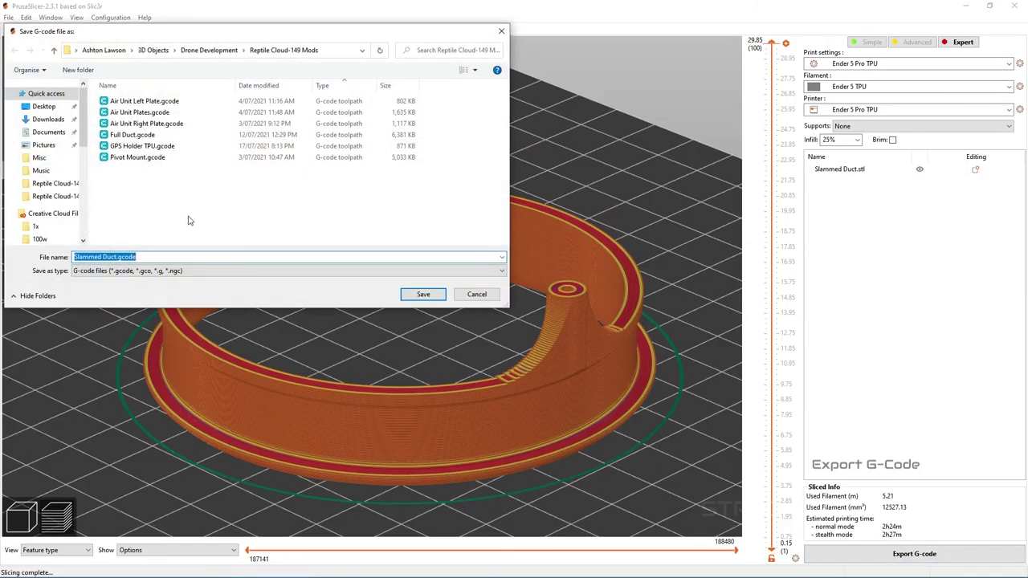
pyautogui.click(421, 295)
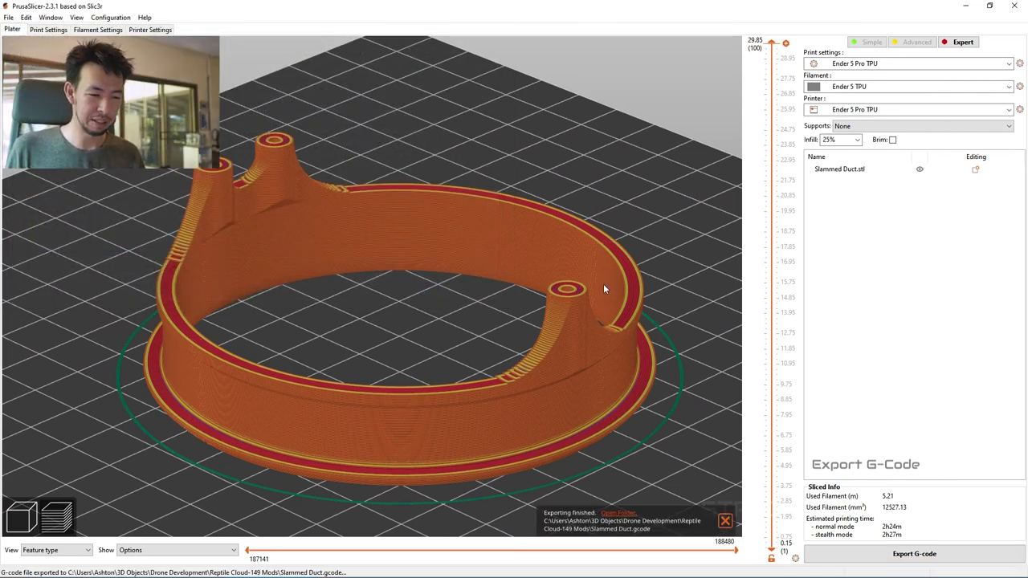
pyautogui.moveTo(600, 283)
pyautogui.mouseDown()
pyautogui.moveTo(560, 267)
pyautogui.moveTo(594, 280)
pyautogui.mouseUp()
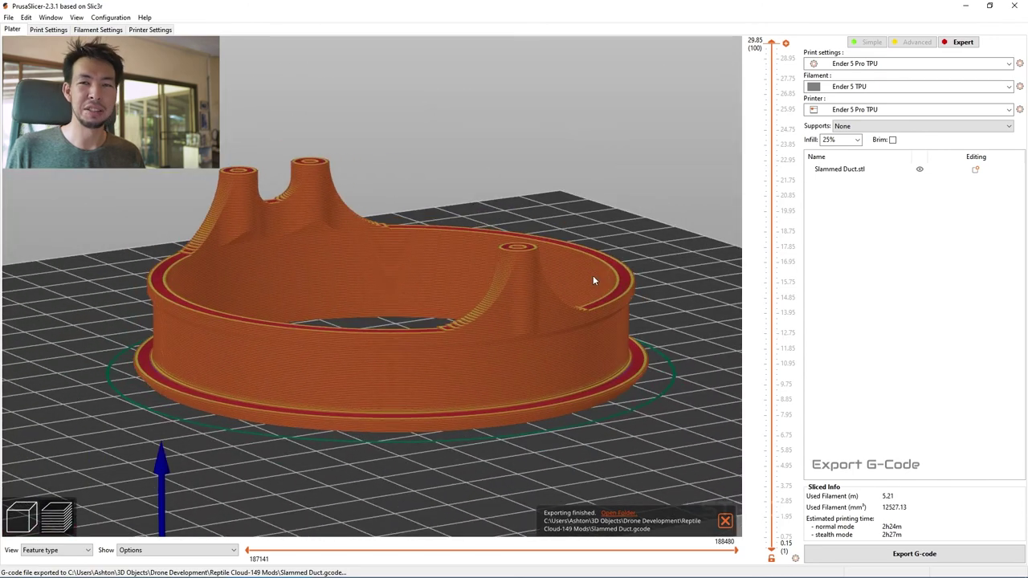